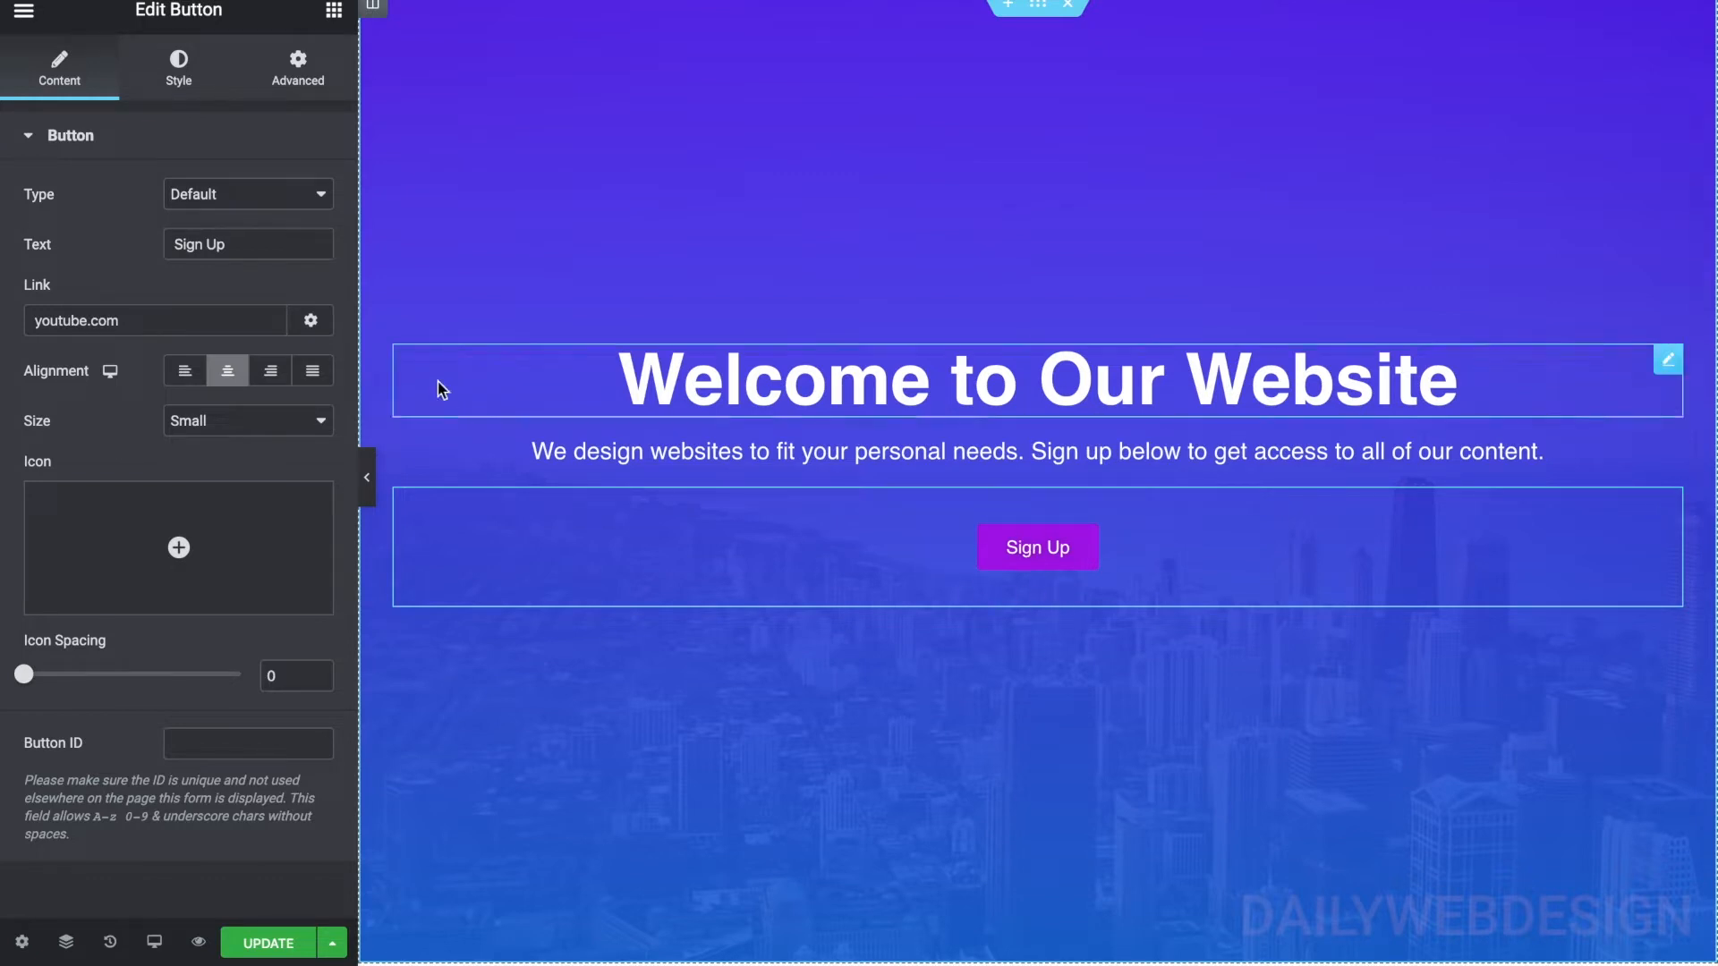
- Try a uniform 50 px padding on all sides of the Sign Up button
left_click(176, 82)
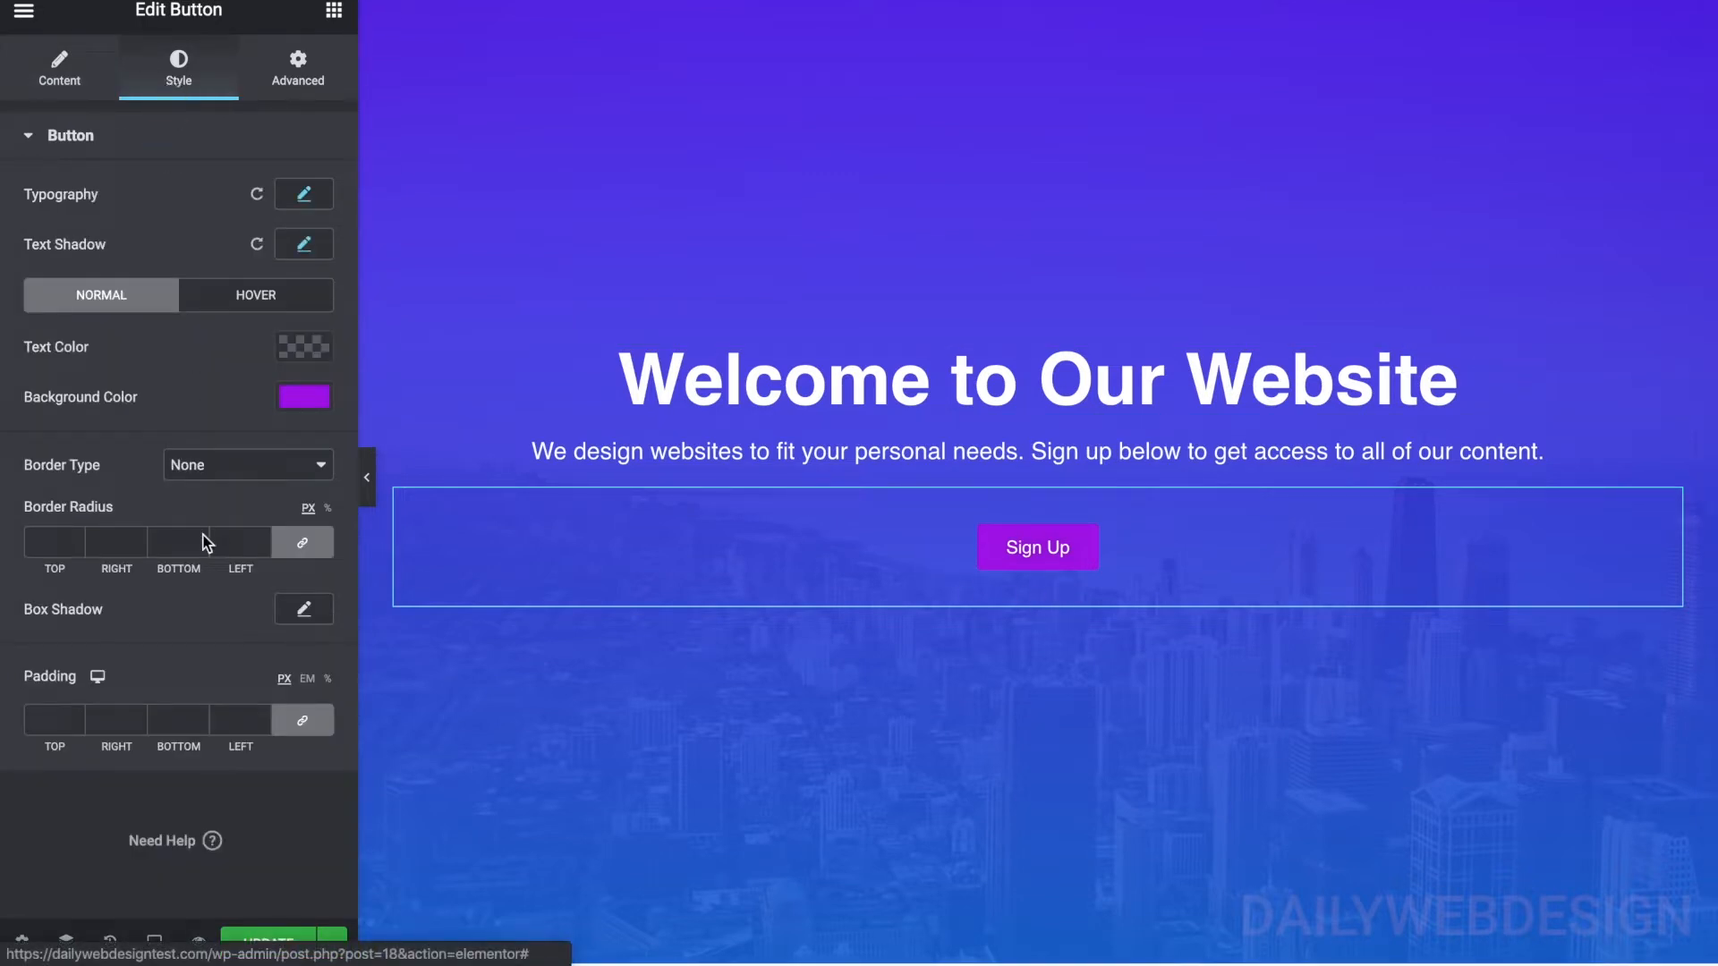
left_click(53, 717)
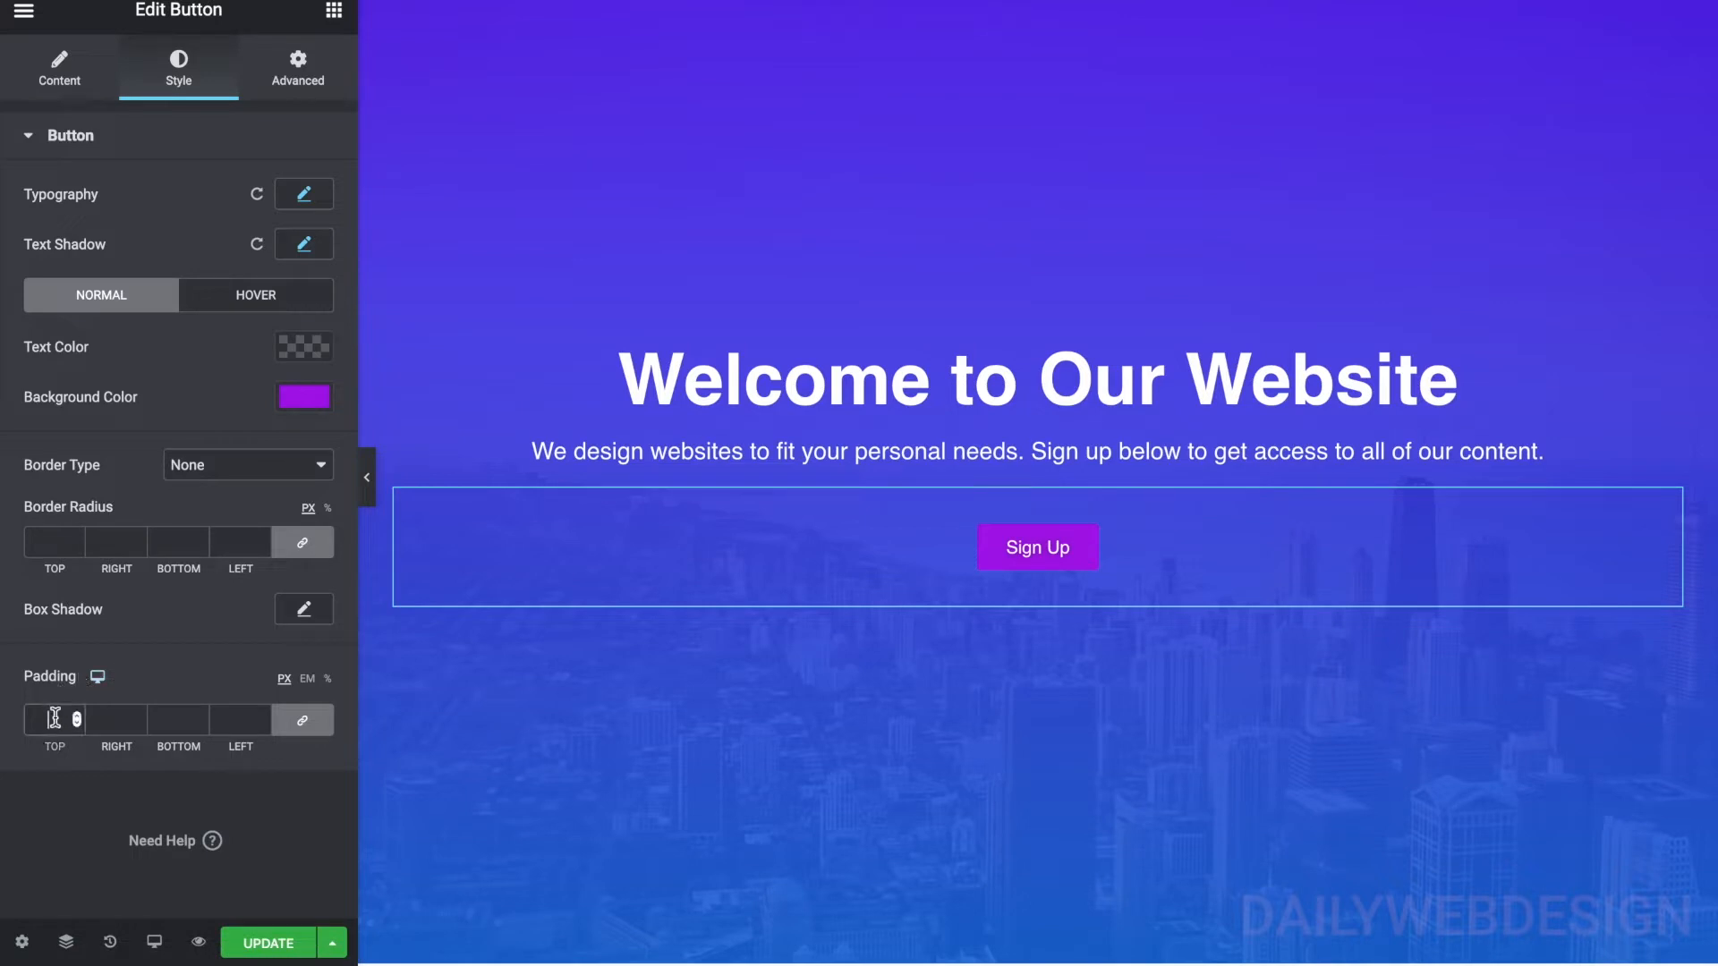
type("50")
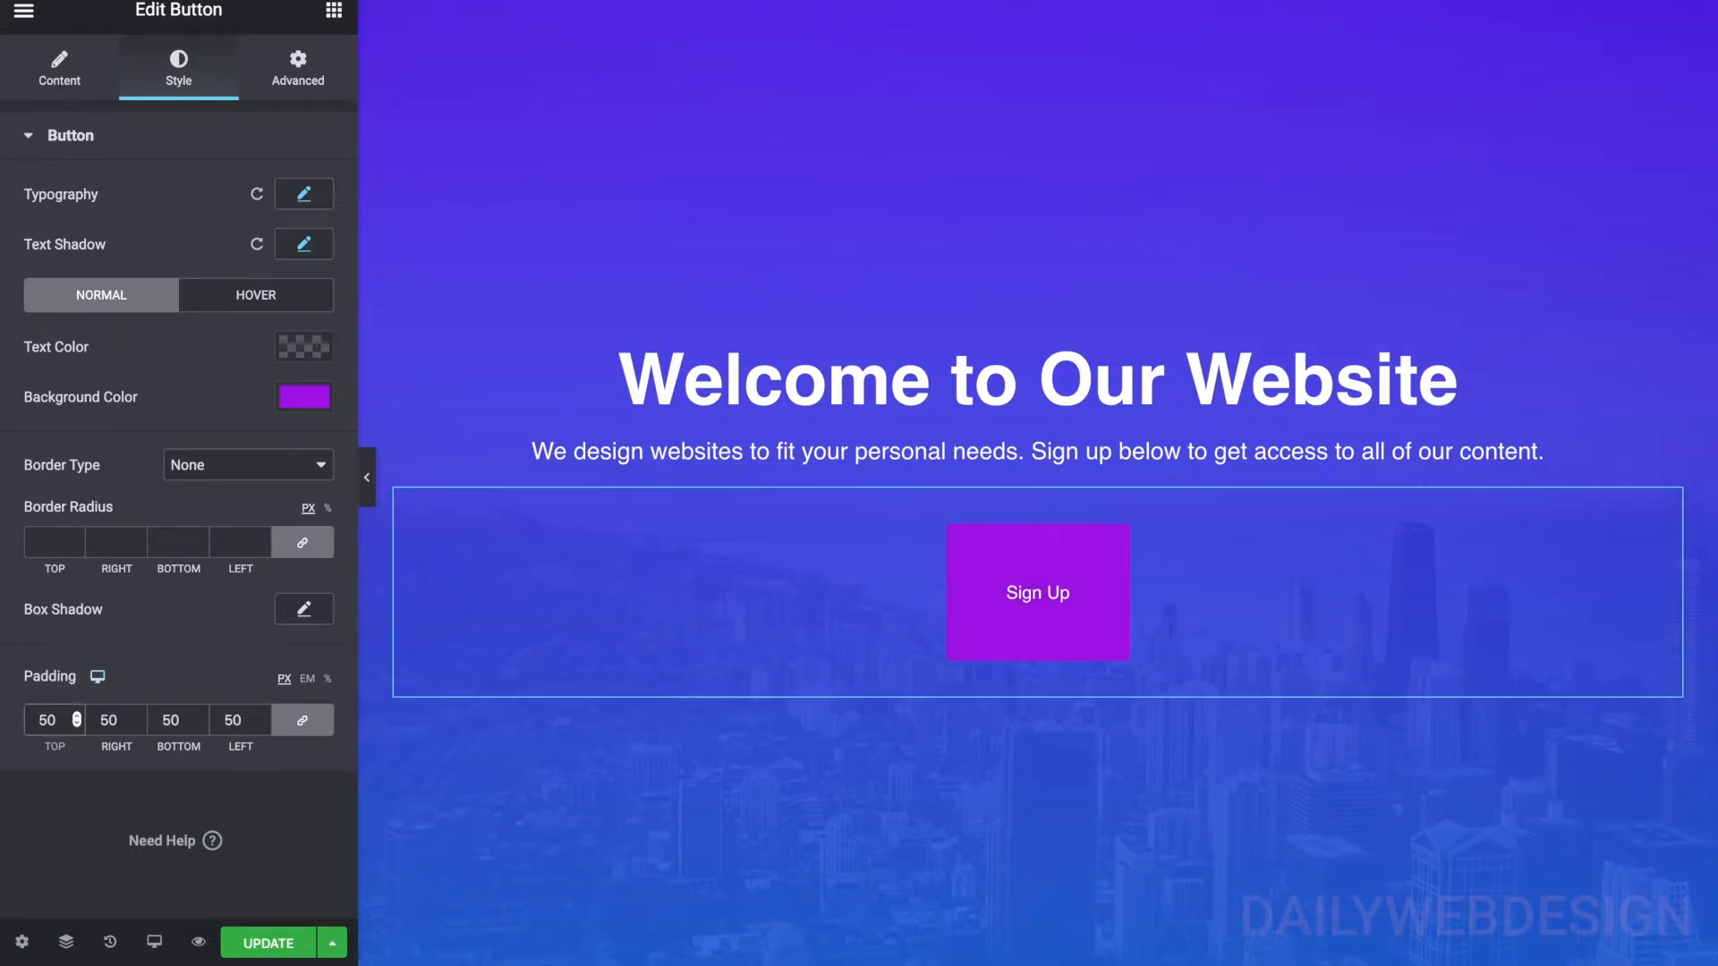
key("BackSpace")
key("BackSpace")
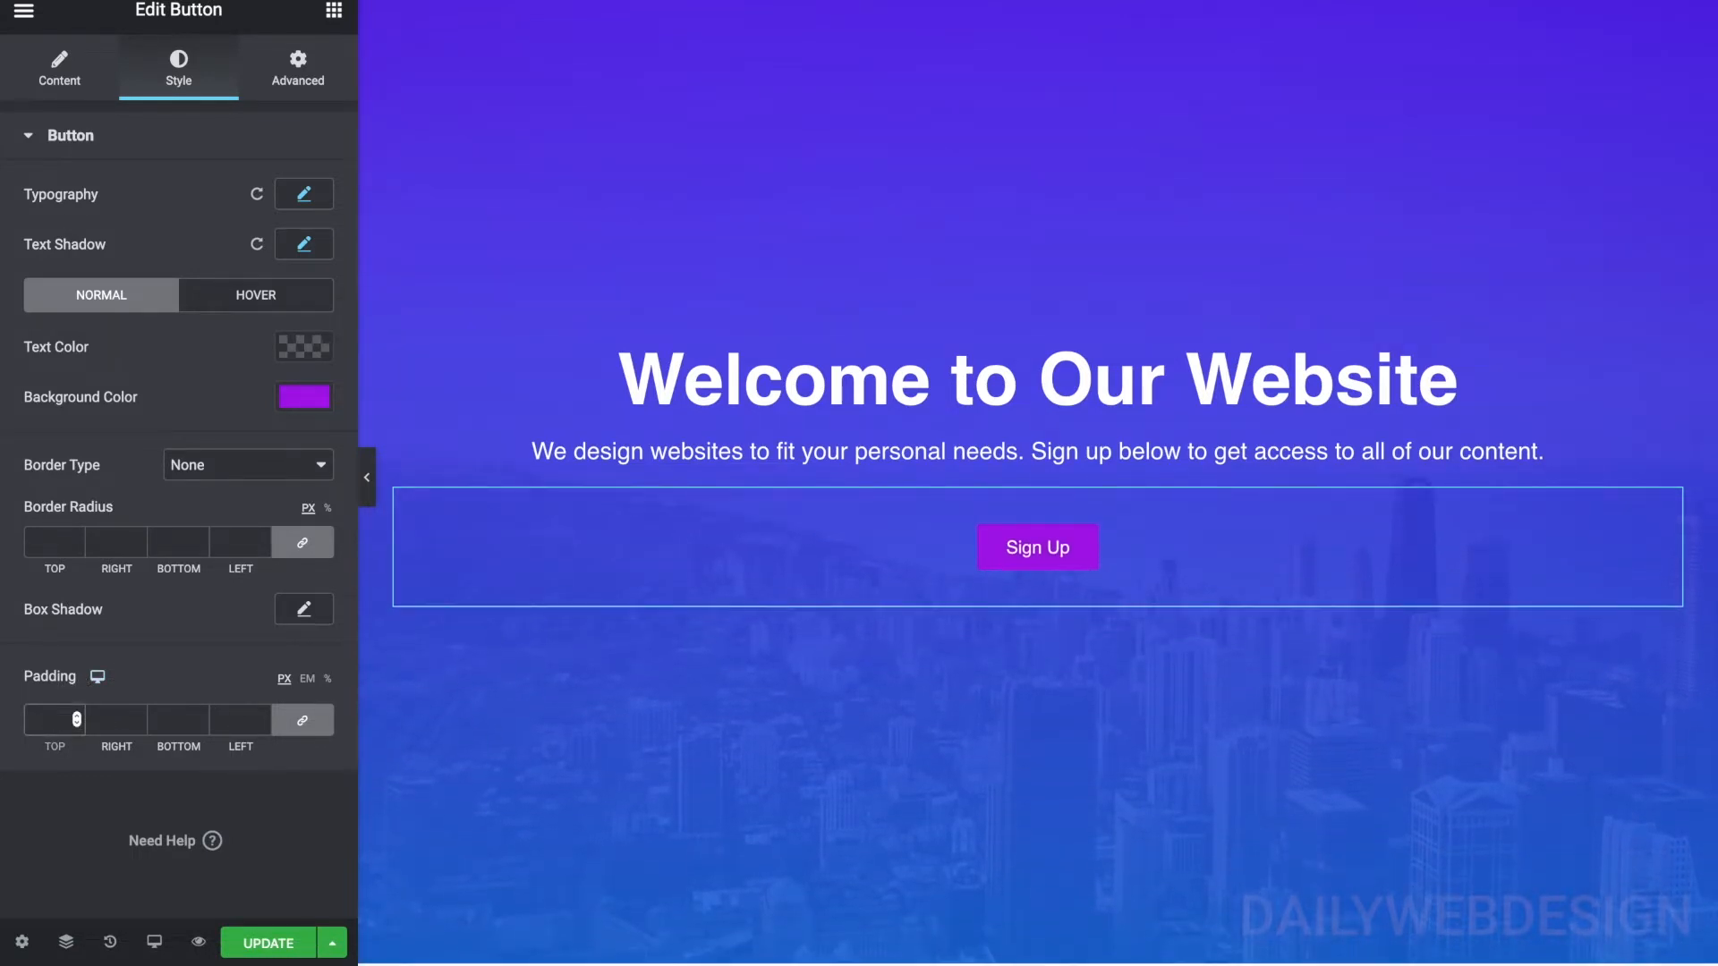
- Unlink the Sign Up button's style padding values and set the right and left padding to 50 px
left_click(303, 721)
left_click(108, 717)
type("50")
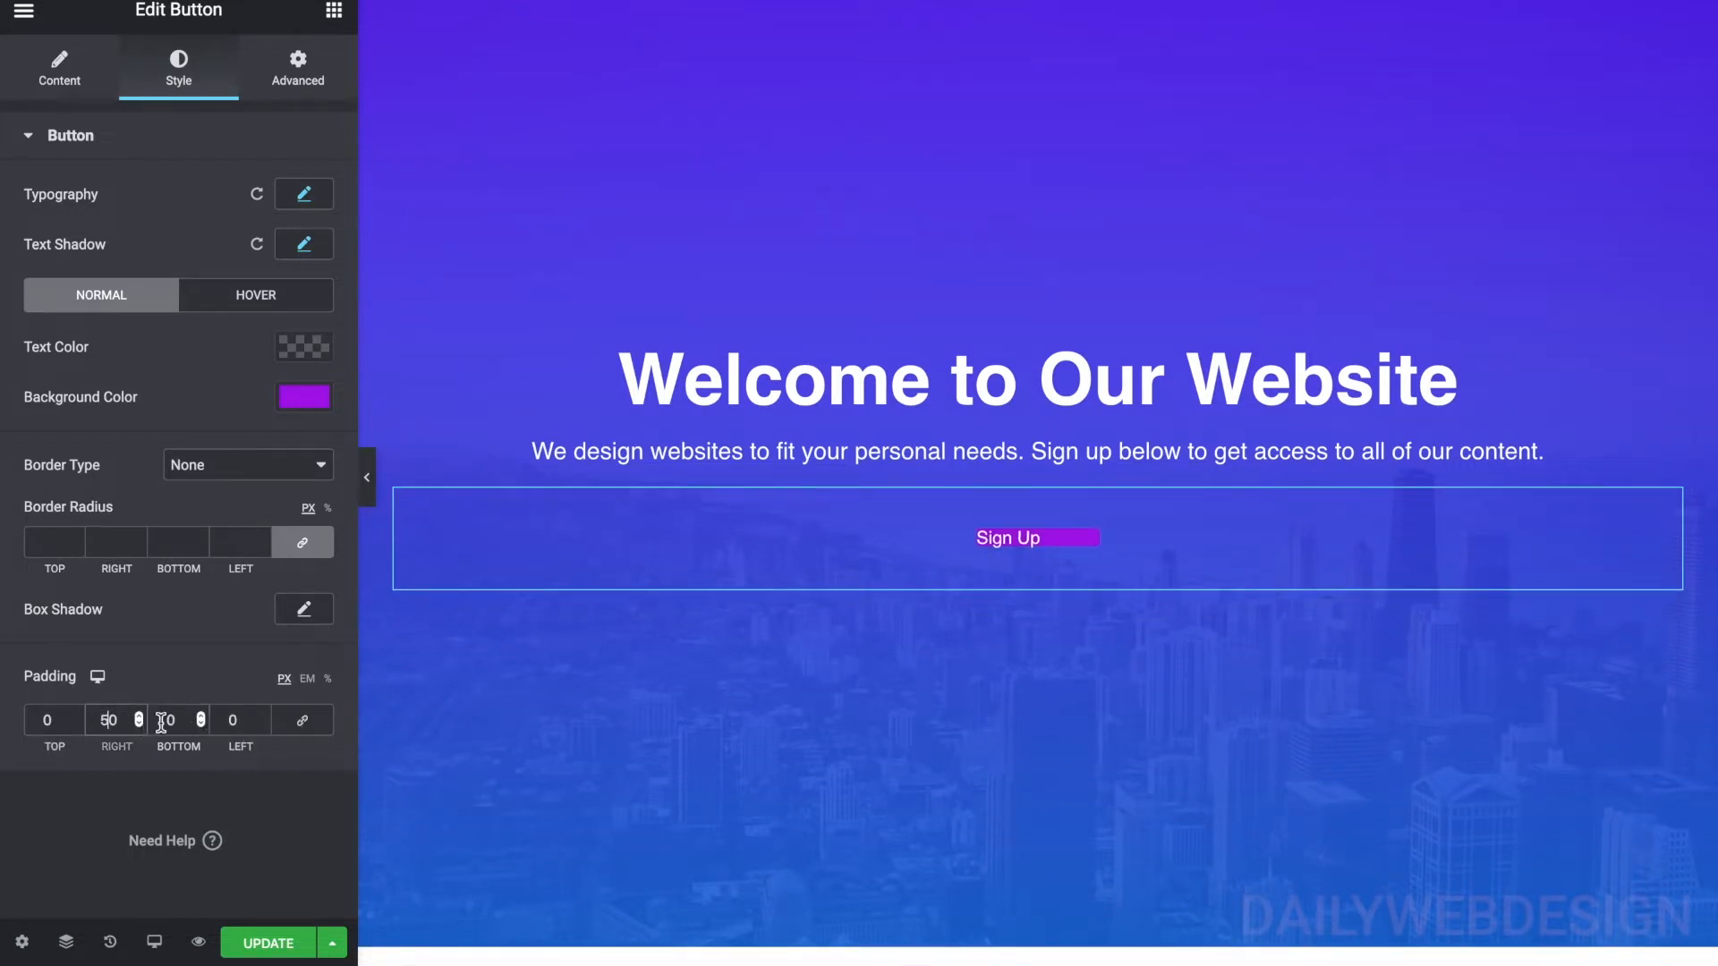
left_click(228, 718)
type("50")
- Try 20 px for the button's top and bottom style padding
left_click(159, 718)
type("5")
key("BackSpace")
type("1")
left_click(42, 720)
type("1")
key("BackSpace")
type("2")
left_click(168, 721)
key("BackSpace")
type("2")
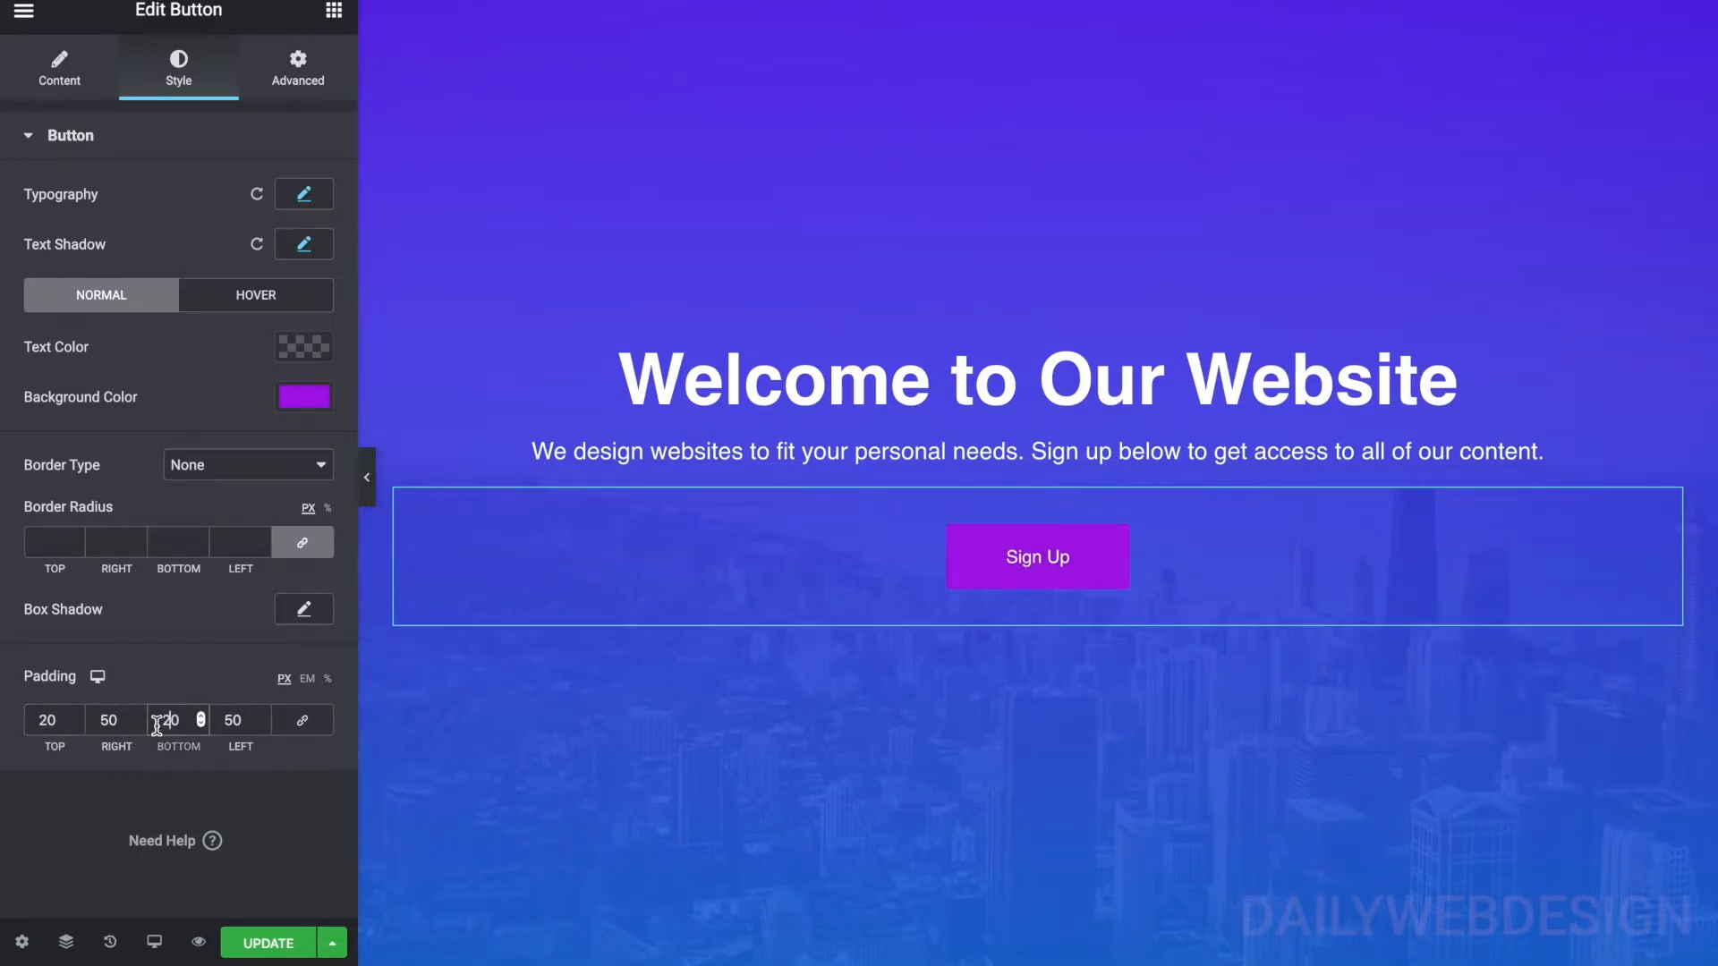
- Set the button's top and bottom style padding to 12 px
left_click(53, 721)
key("BackSpace")
key("BackSpace")
type("12")
left_click(168, 721)
key("BackSpace")
key("BackSpace")
type("12")
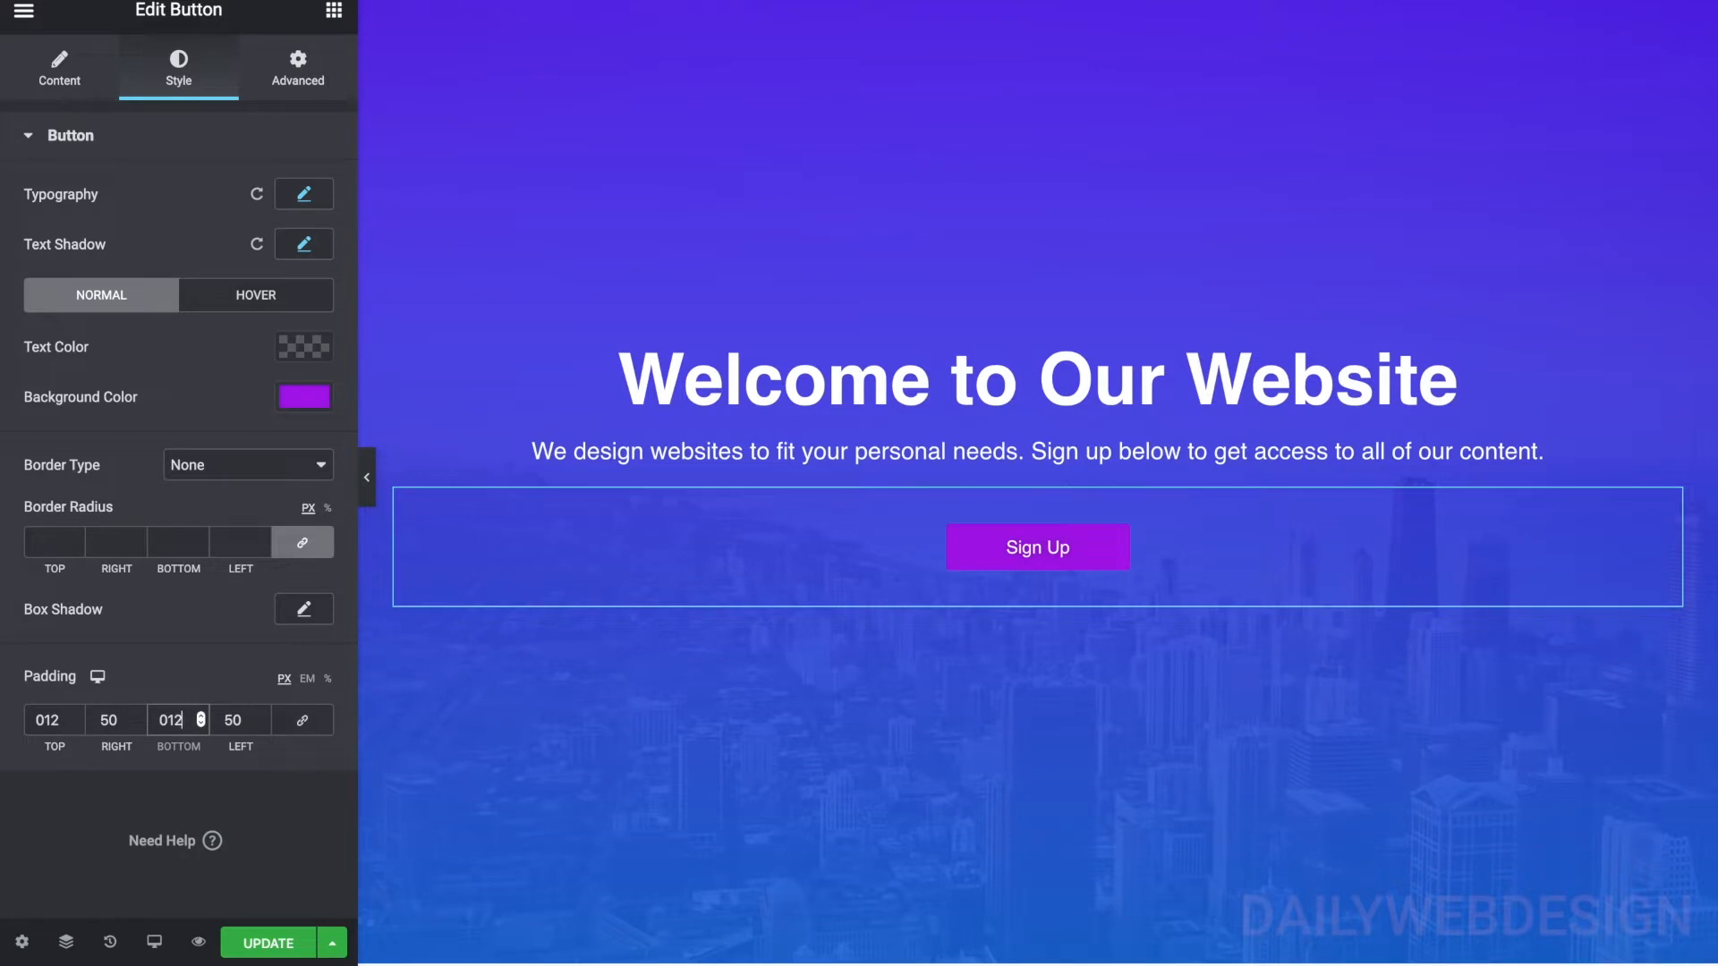
- Set the button widget's advanced top and bottom padding to 10 px
left_click(298, 67)
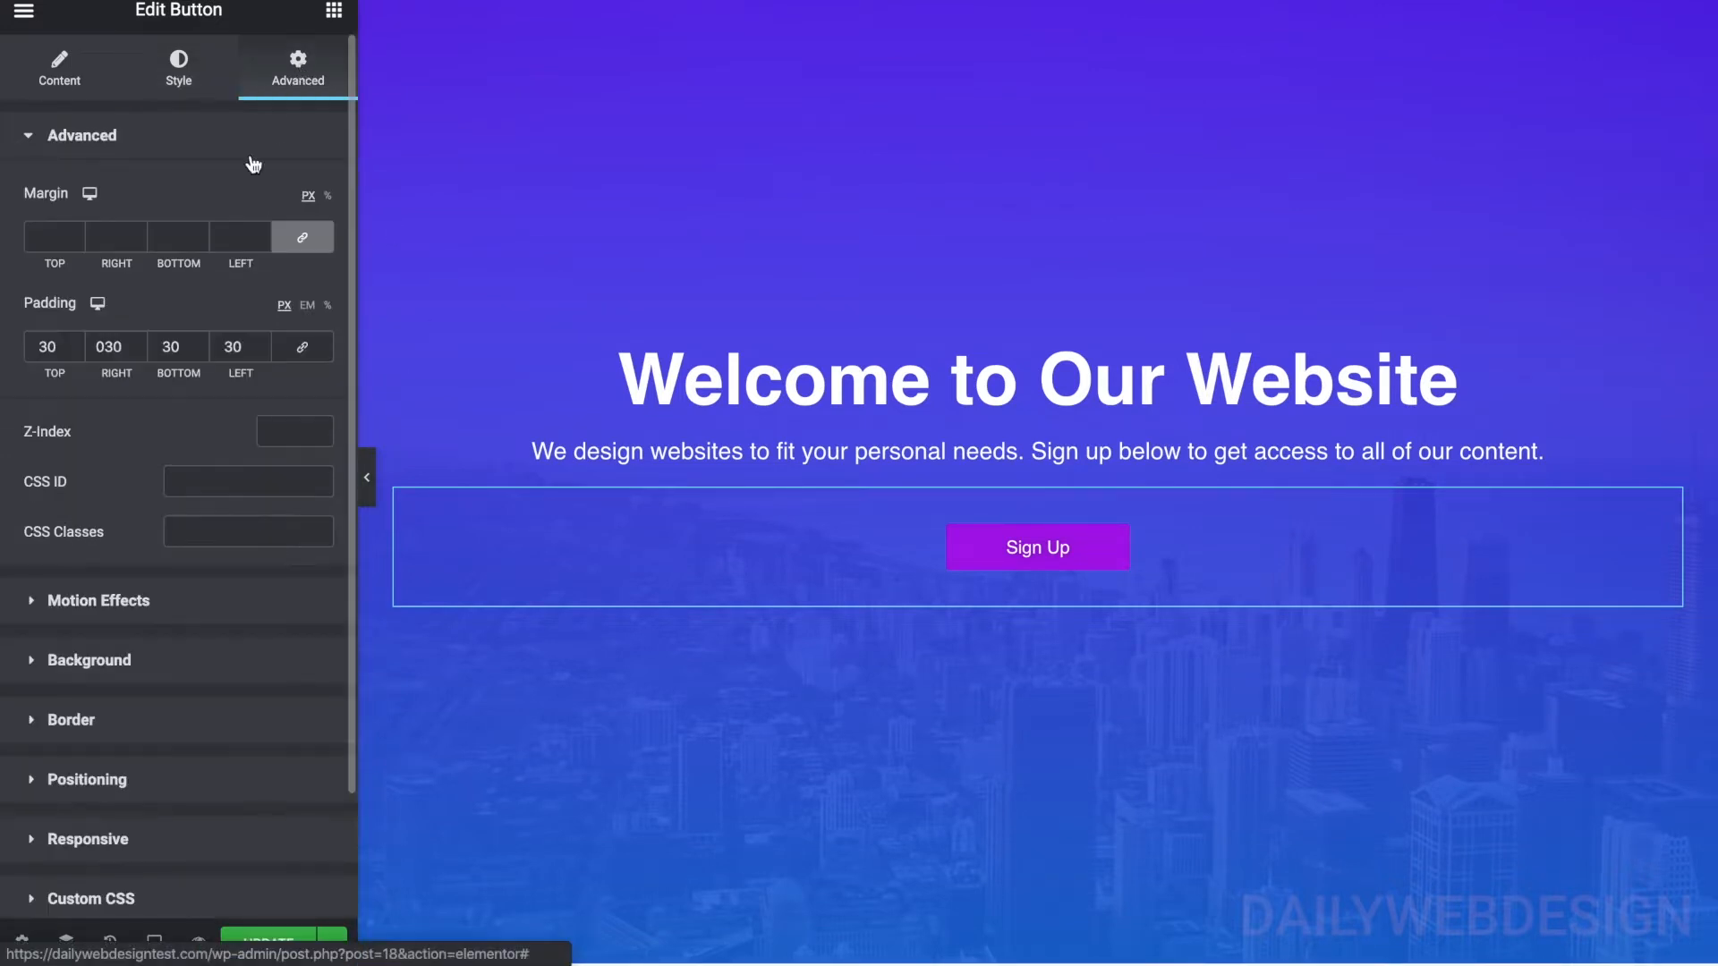
double_click(42, 347)
type("10")
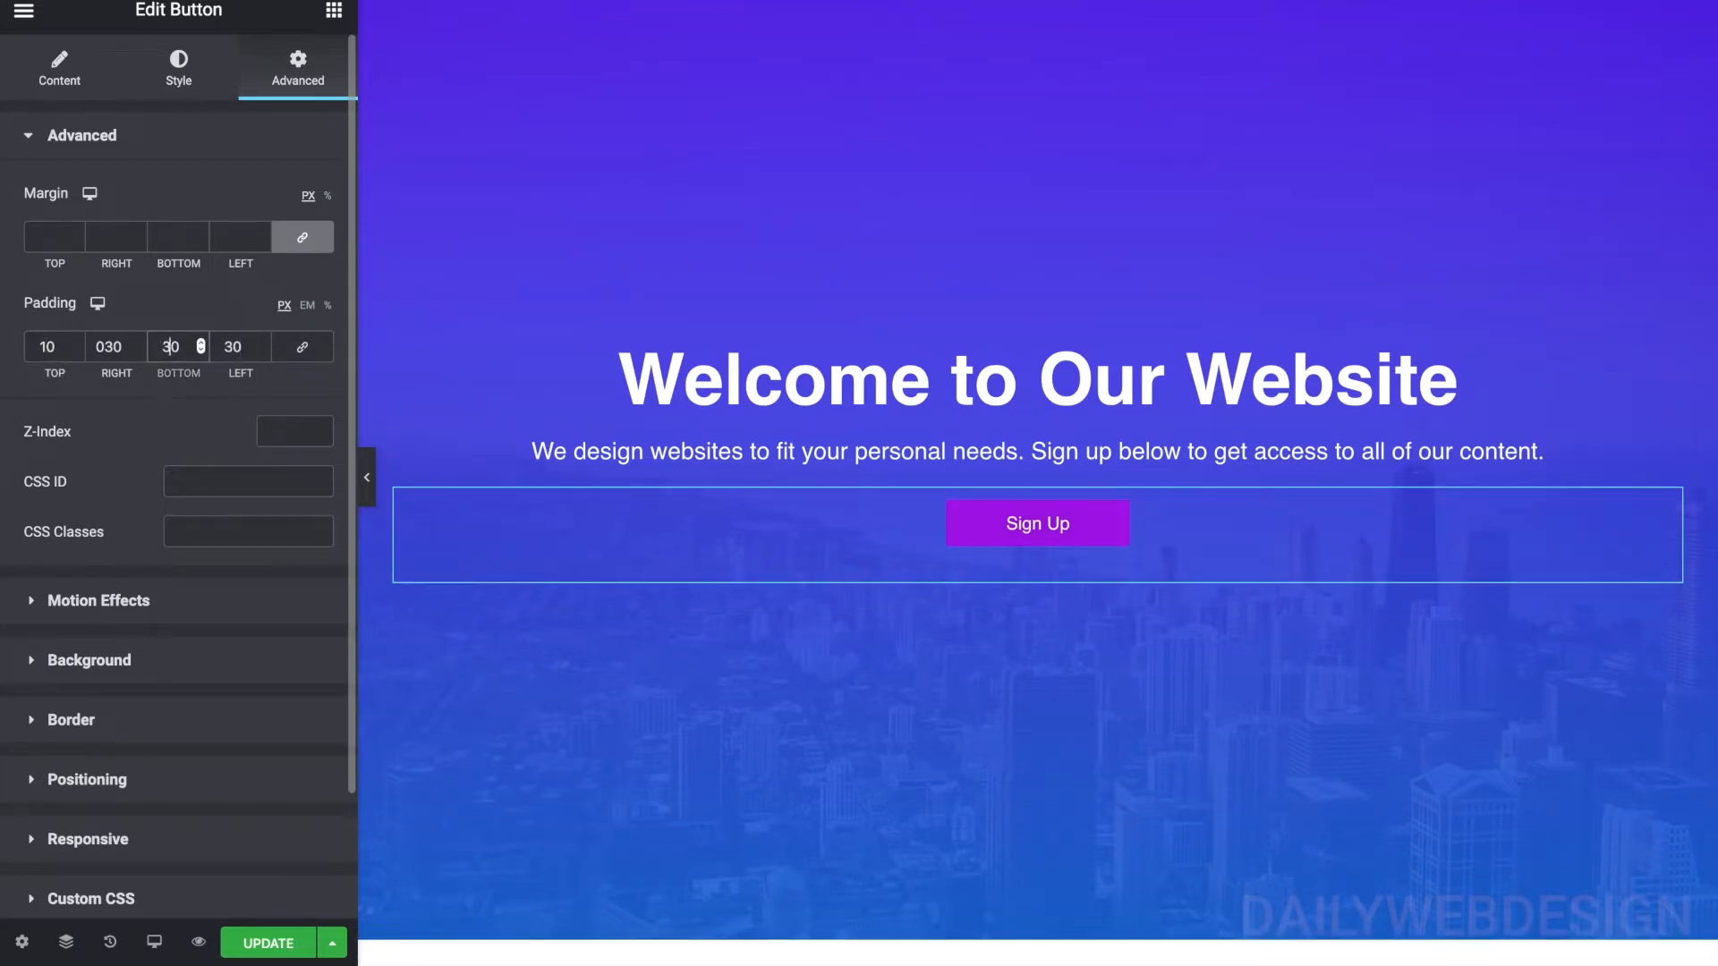
key("BackSpace")
type("1")
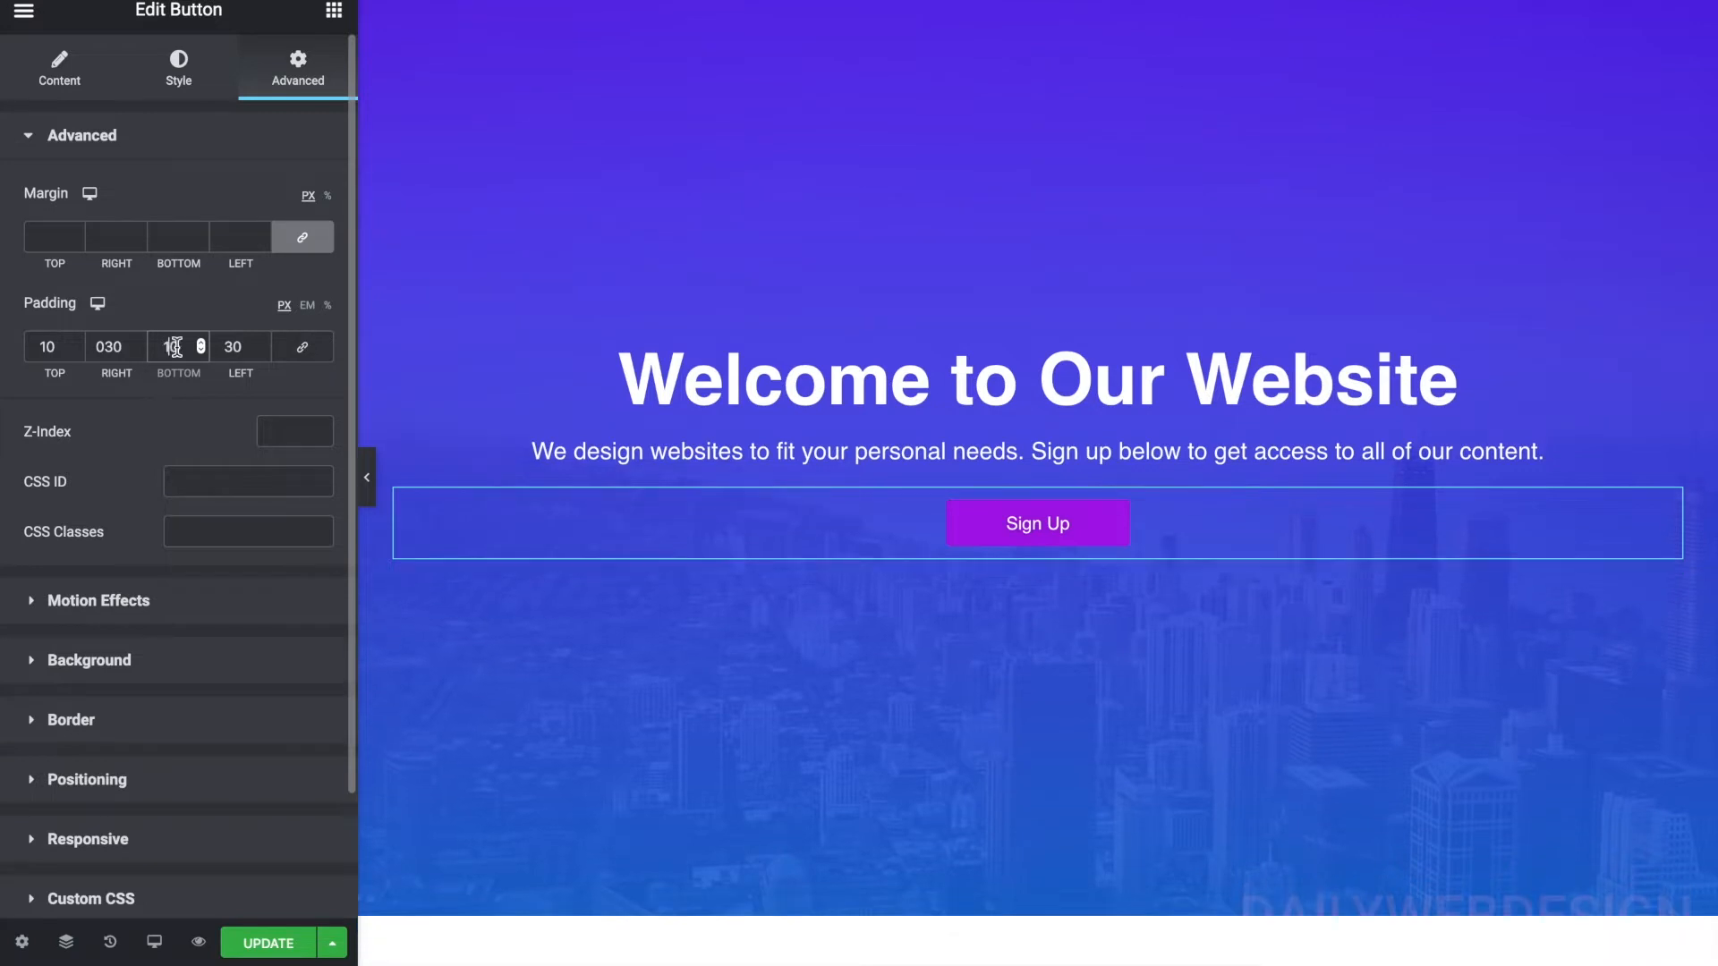
- Preview the page at full width, then set the button widget's advanced top padding to 20 px
left_click(367, 477)
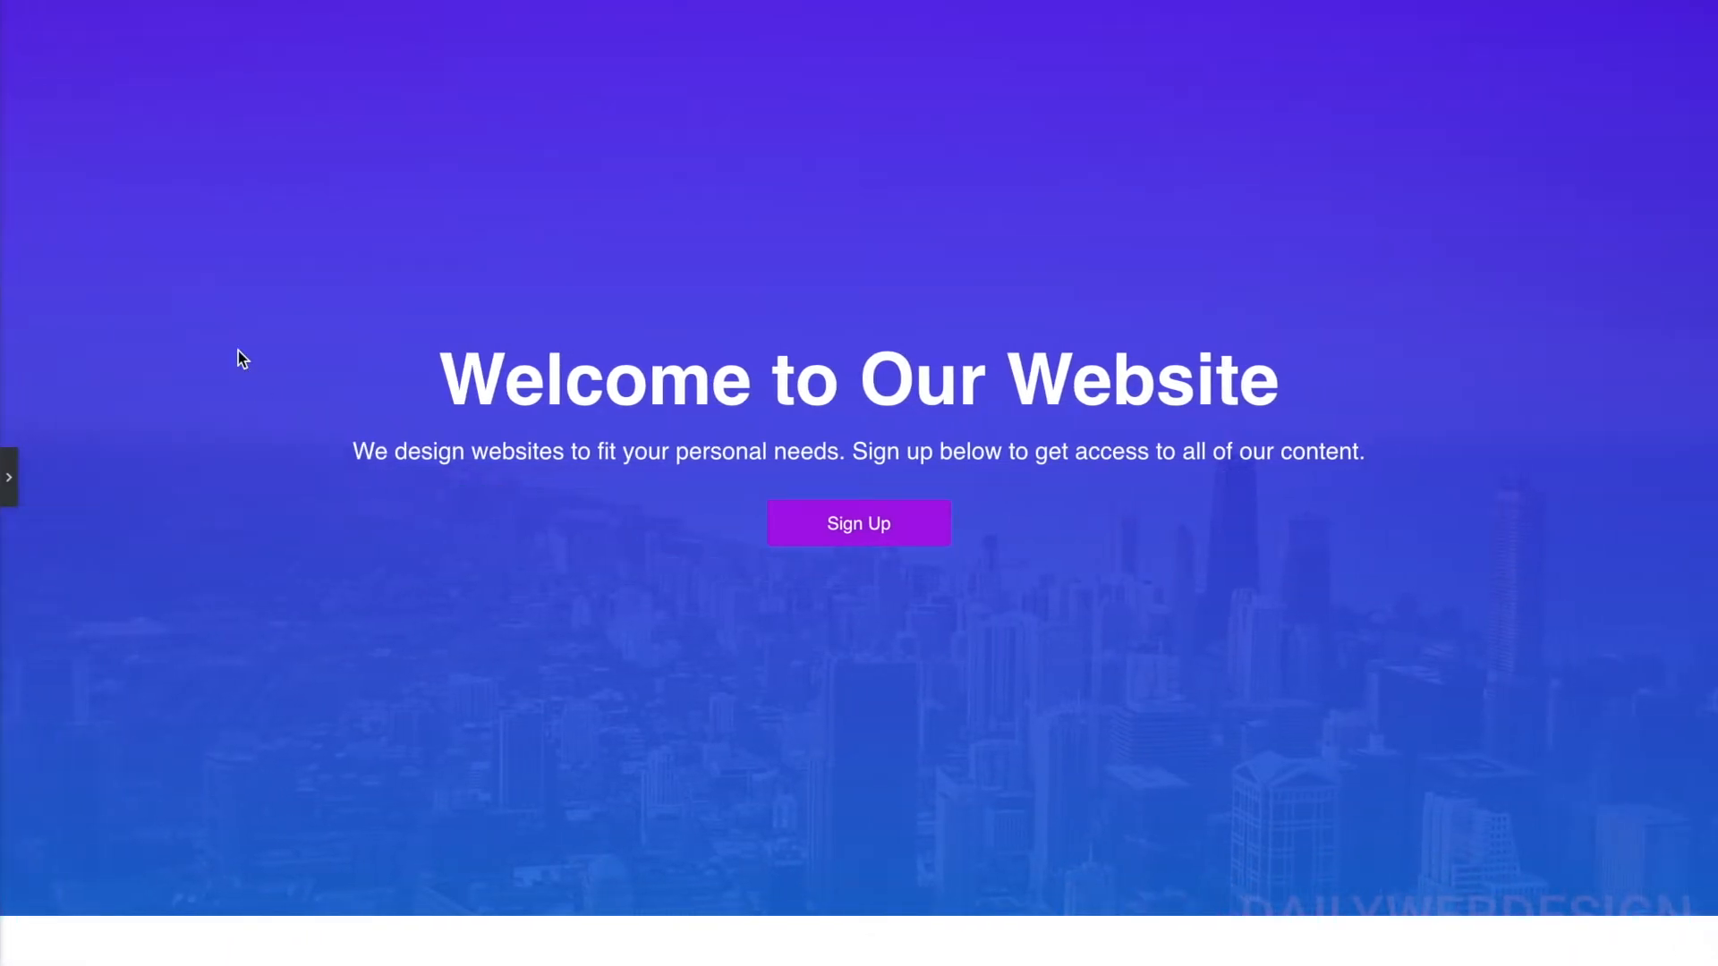
left_click(9, 477)
double_click(51, 343)
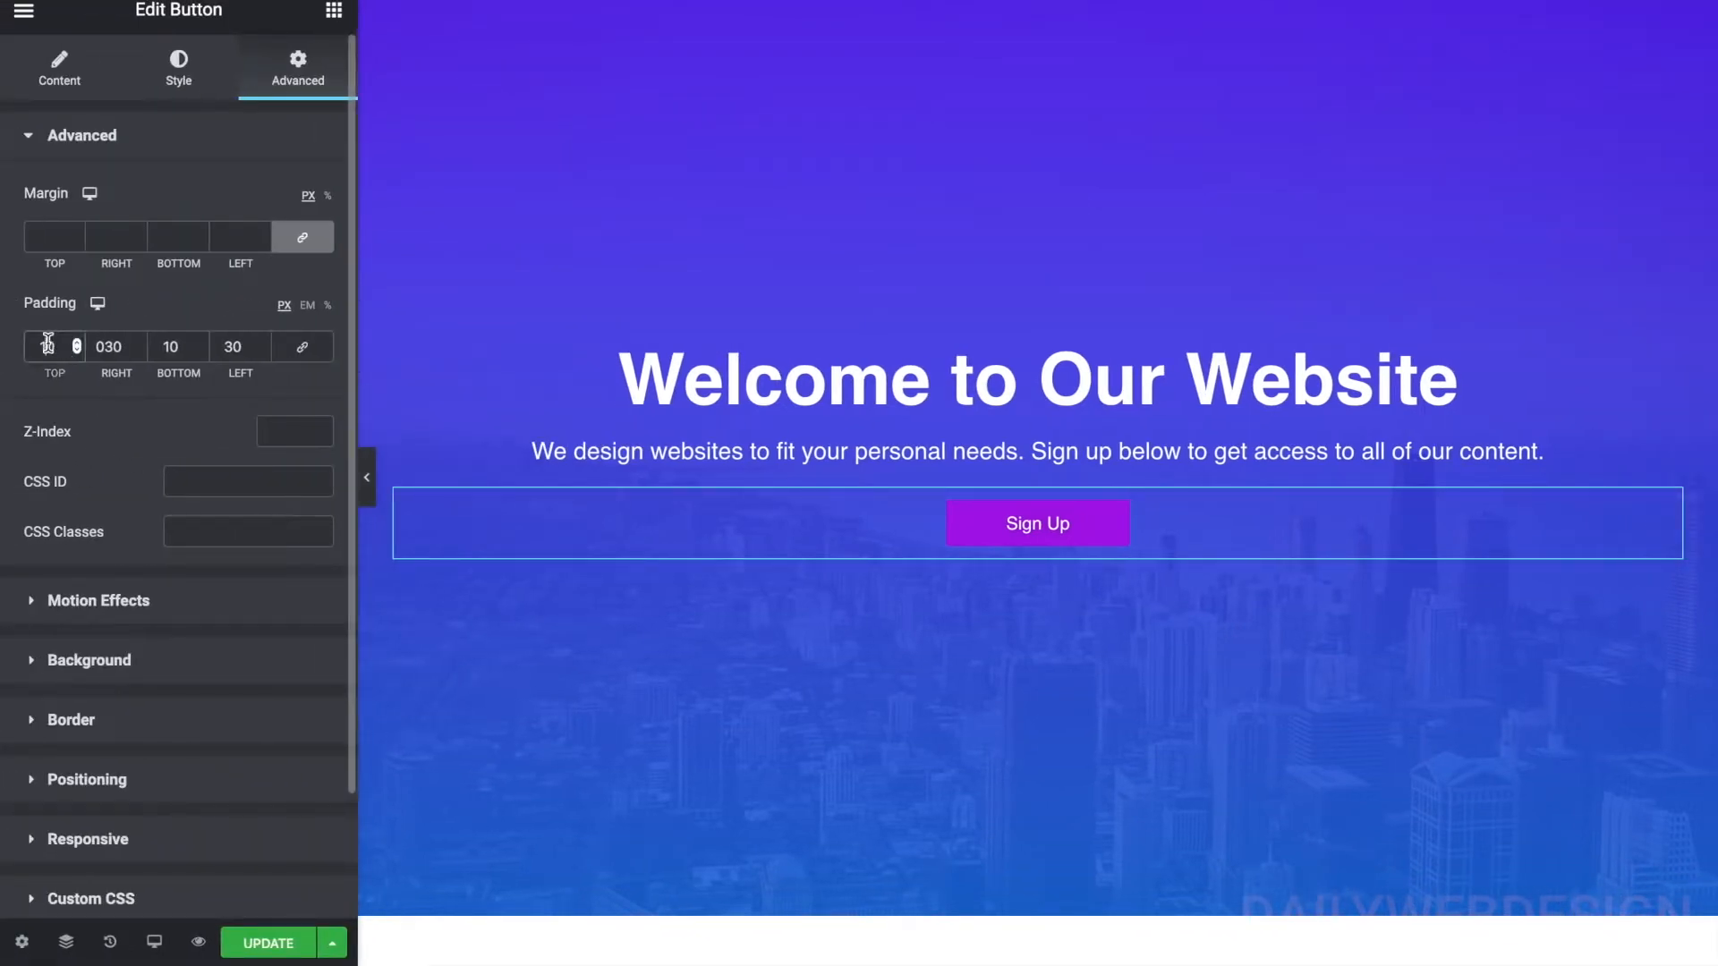
type("20")
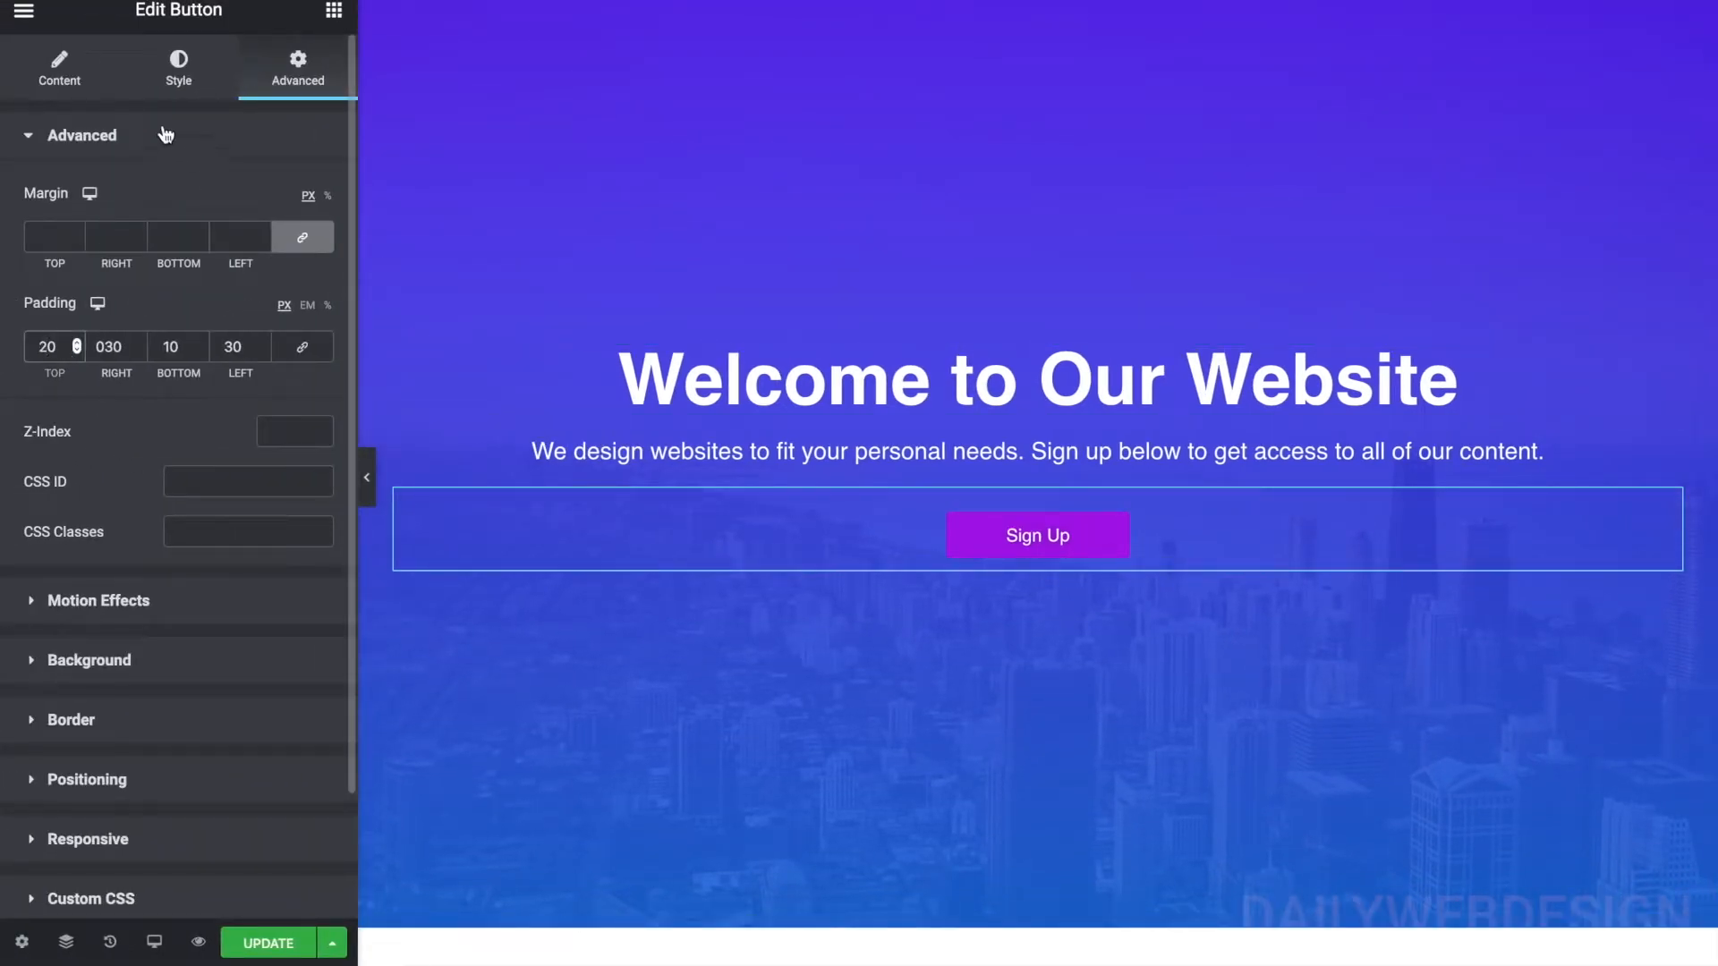
- Change the button's text to "Get Started"
left_click(59, 70)
triple_click(247, 238)
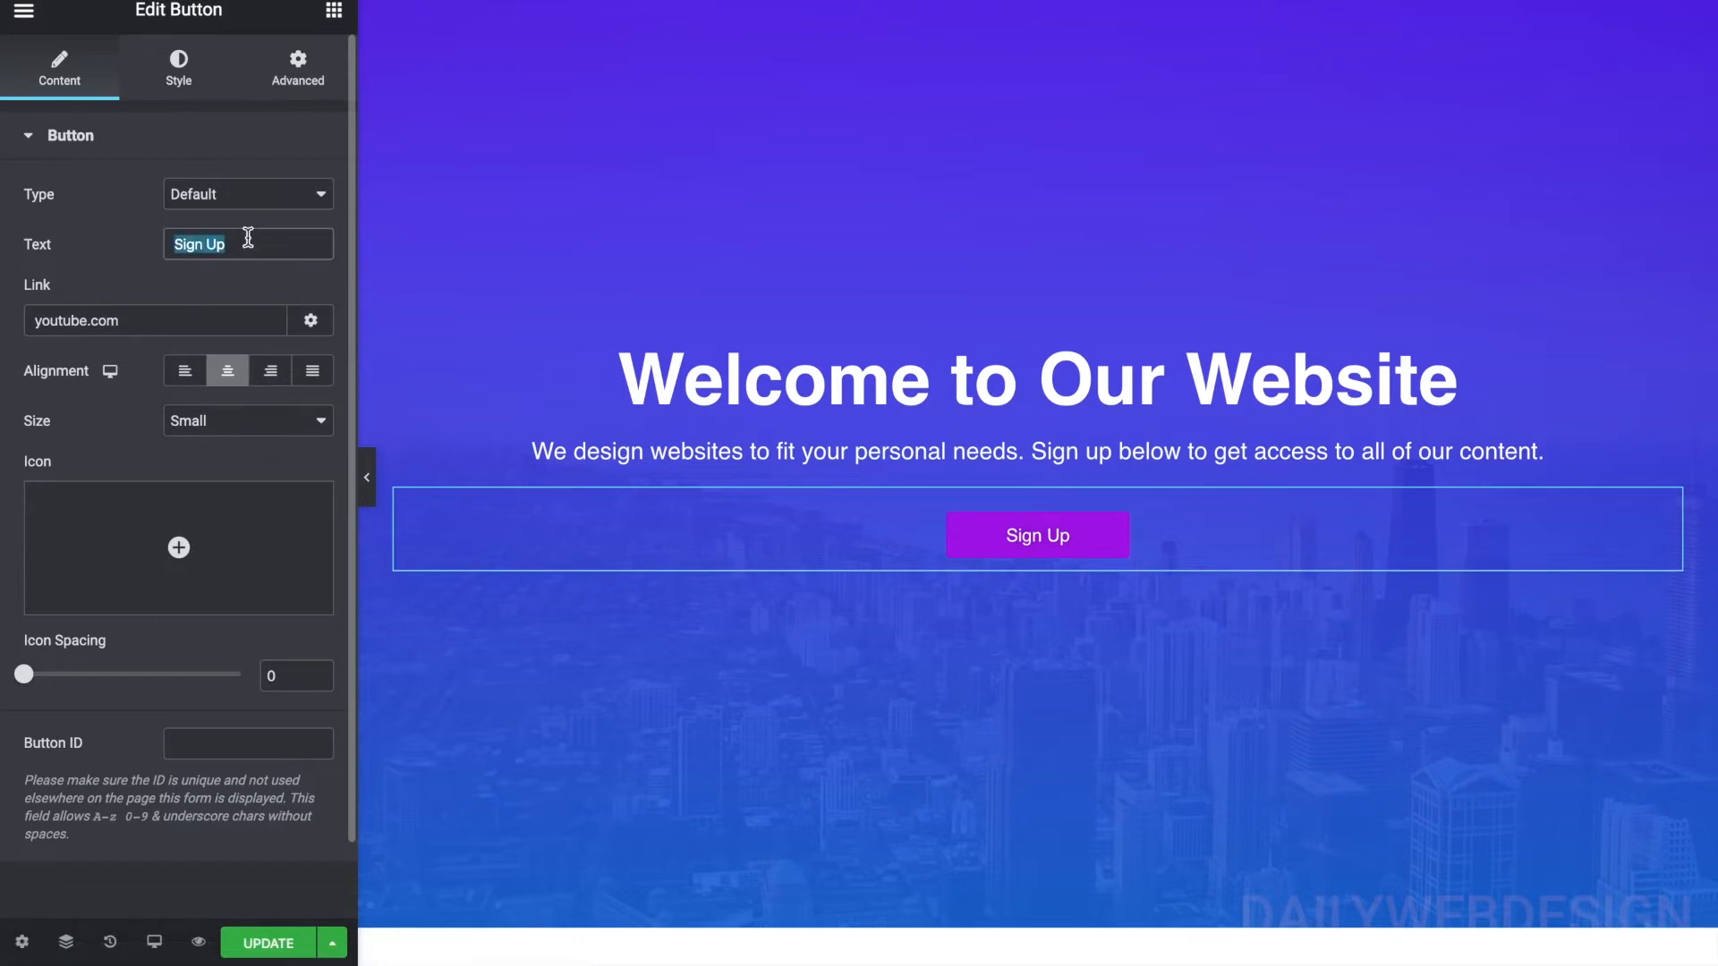
type("Get Started")
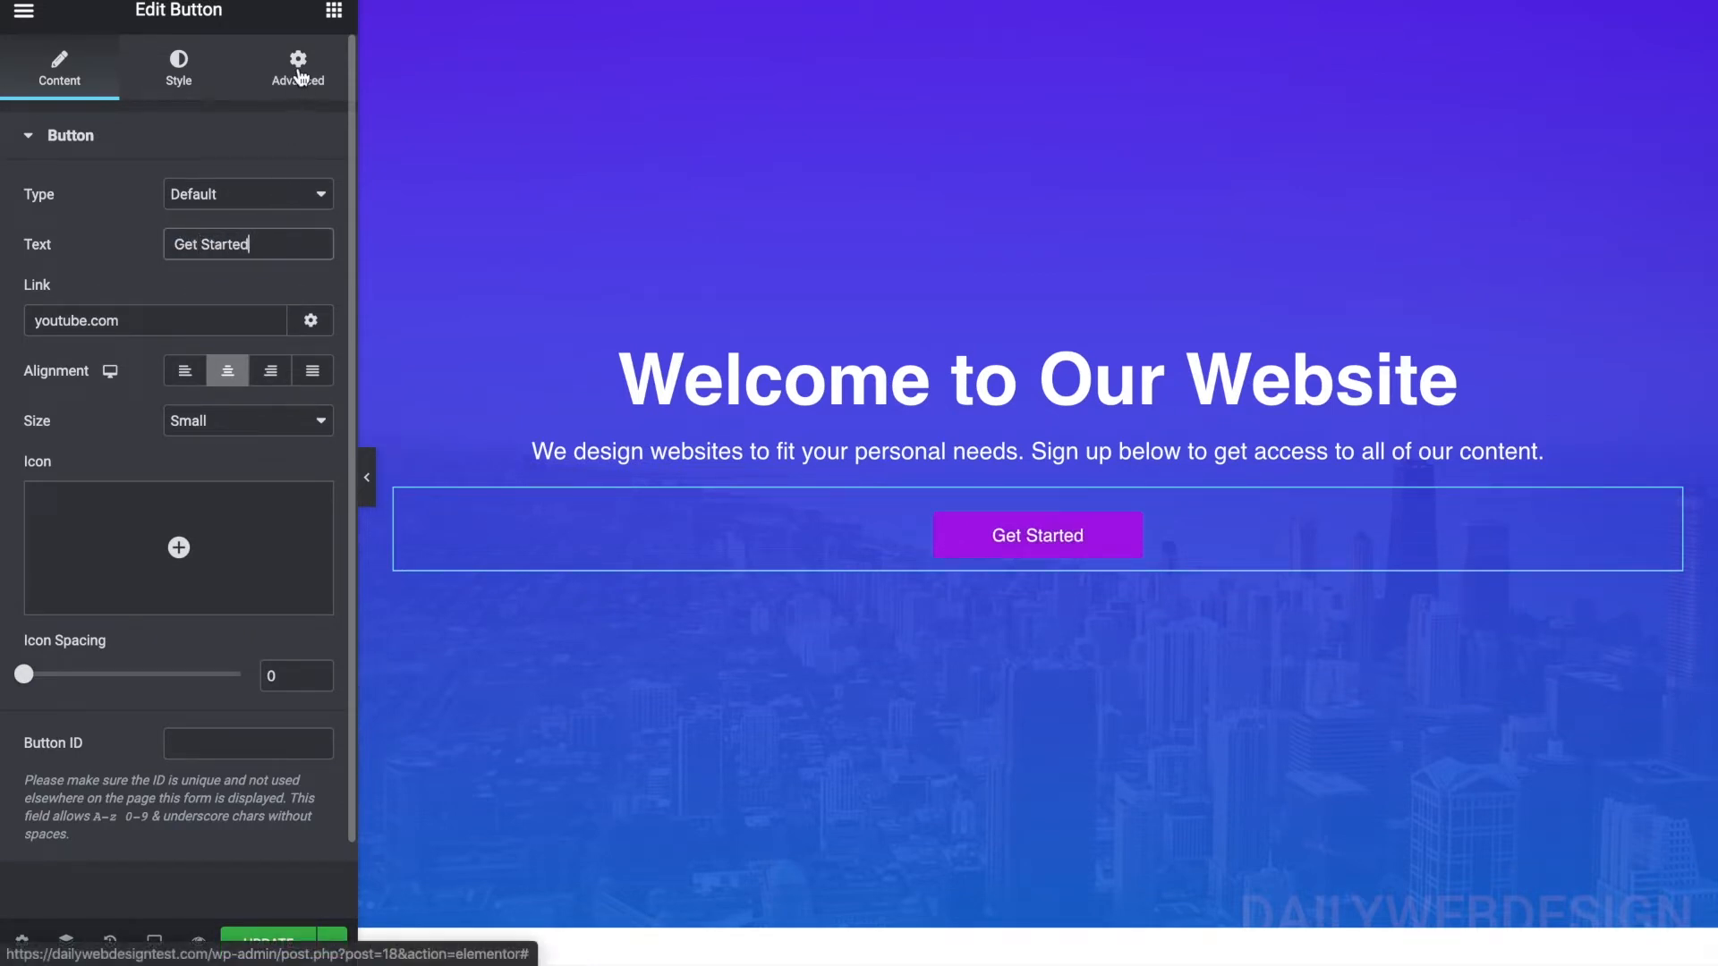
- Add a box shadow to the button with horizontal offset 0, blur 21 and spread -5
left_click(170, 79)
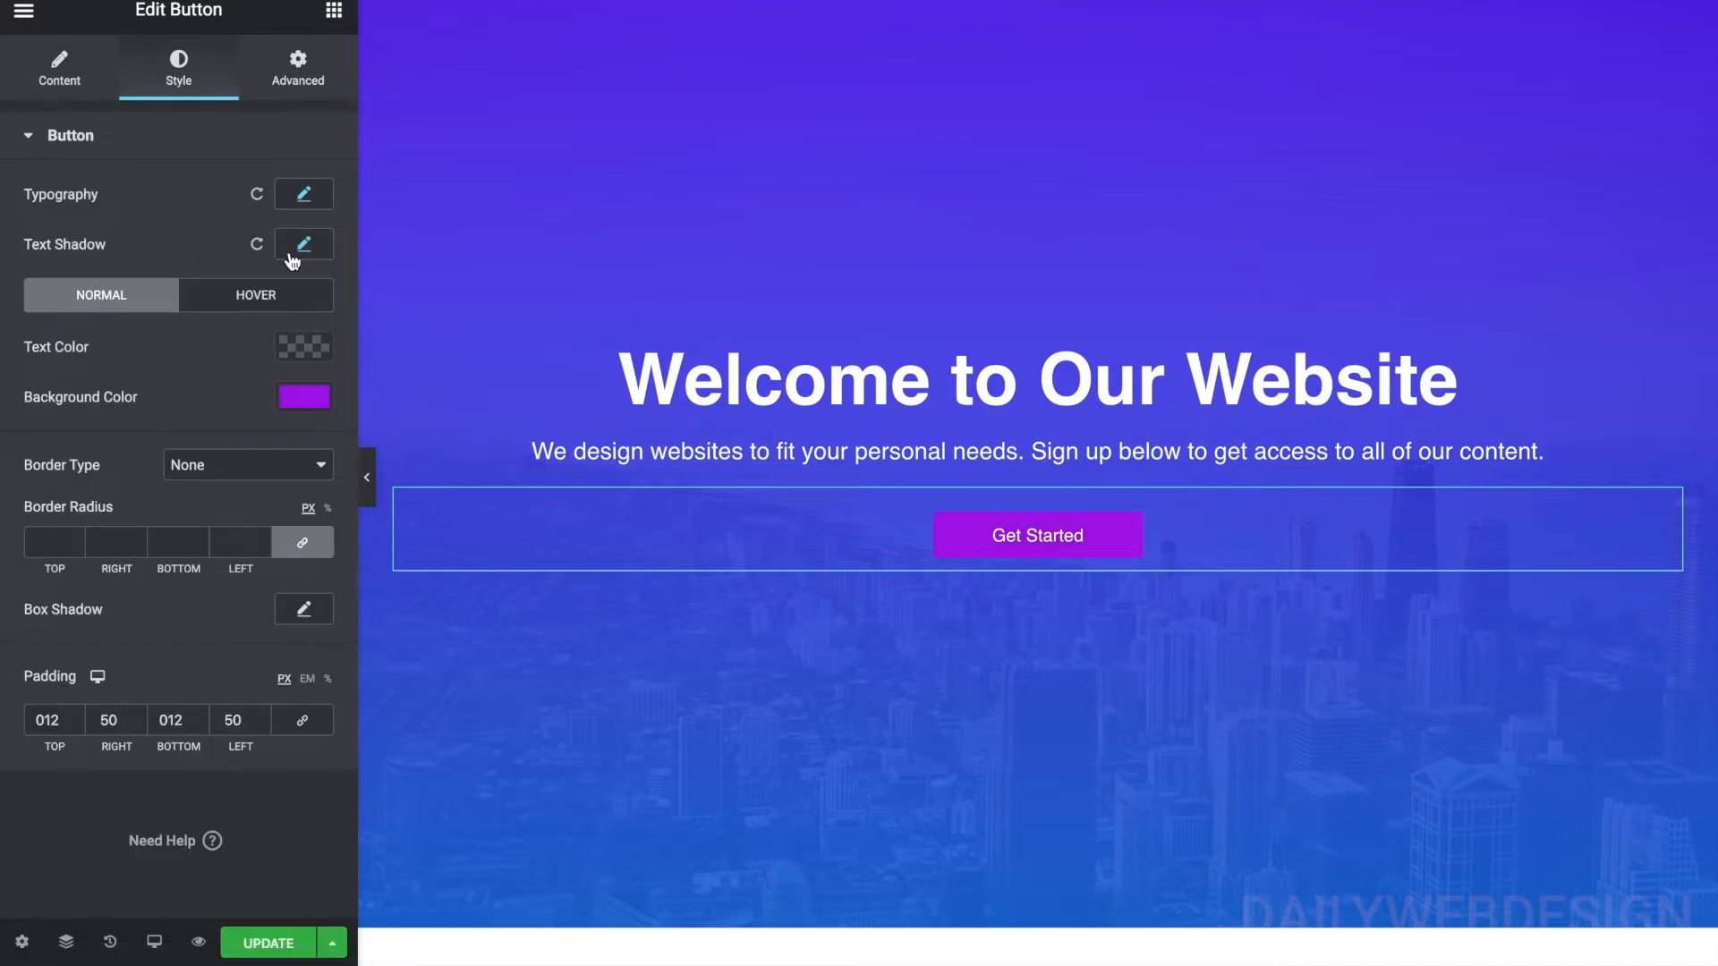
left_click(306, 610)
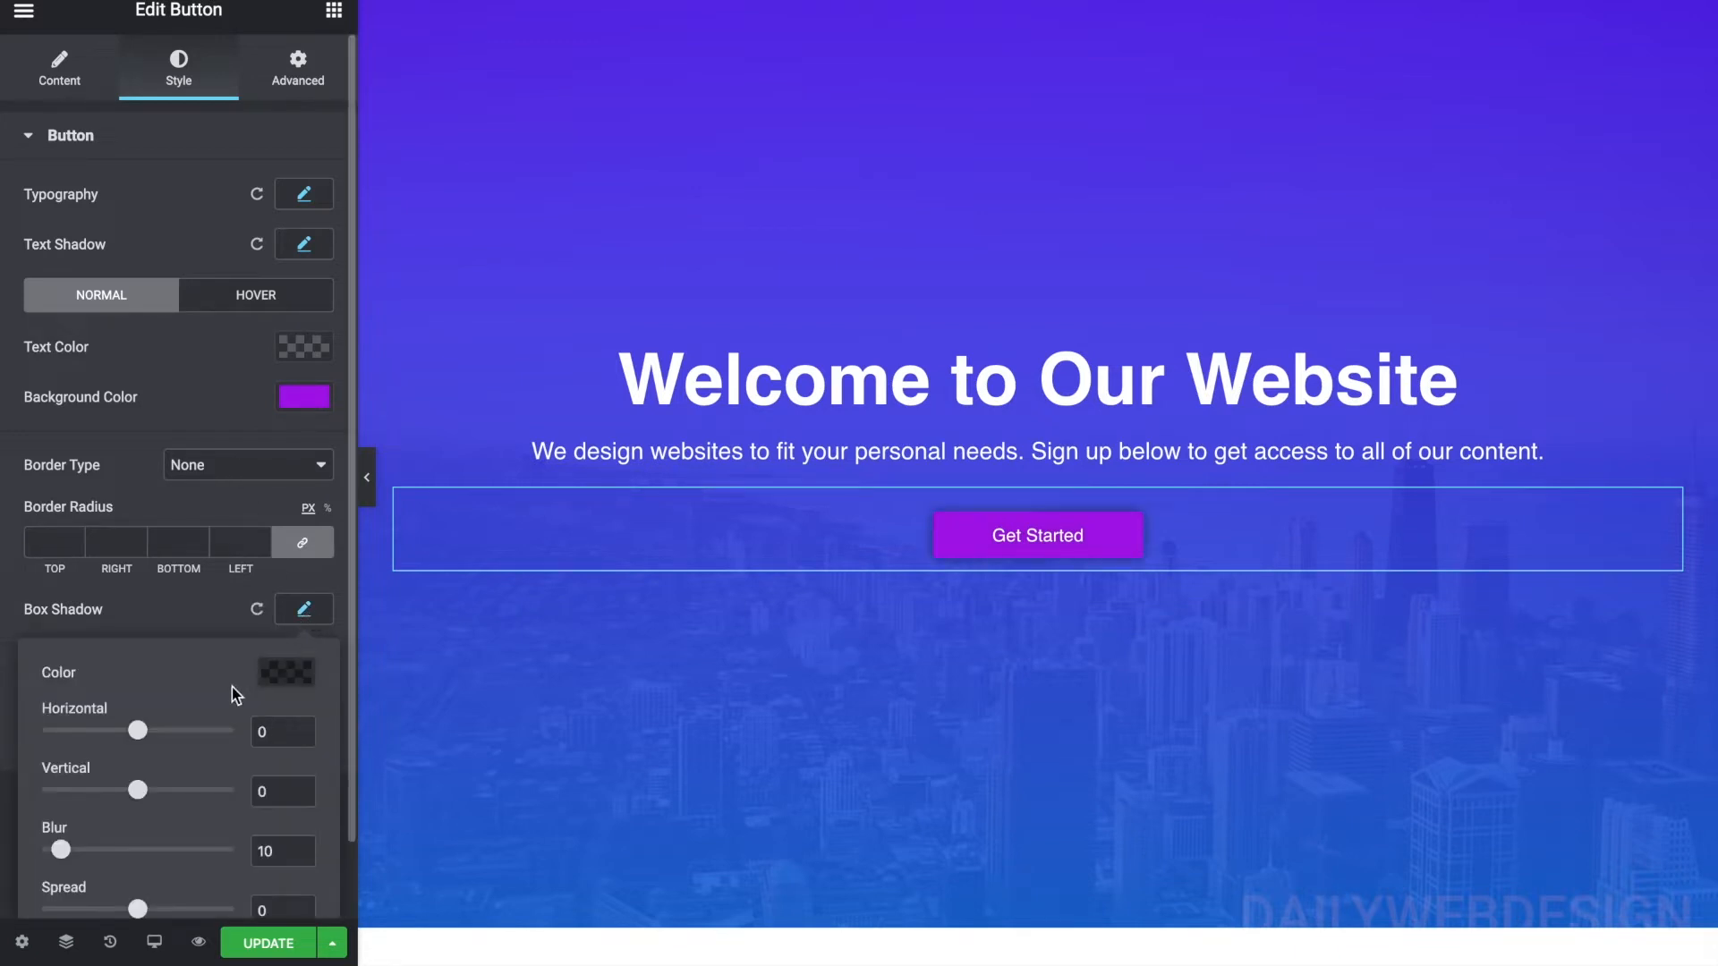
scroll(193, 705, "down", 2)
mouse_move(137, 648)
left_mouse_down()
mouse_move(97, 650)
mouse_move(136, 649)
left_mouse_up()
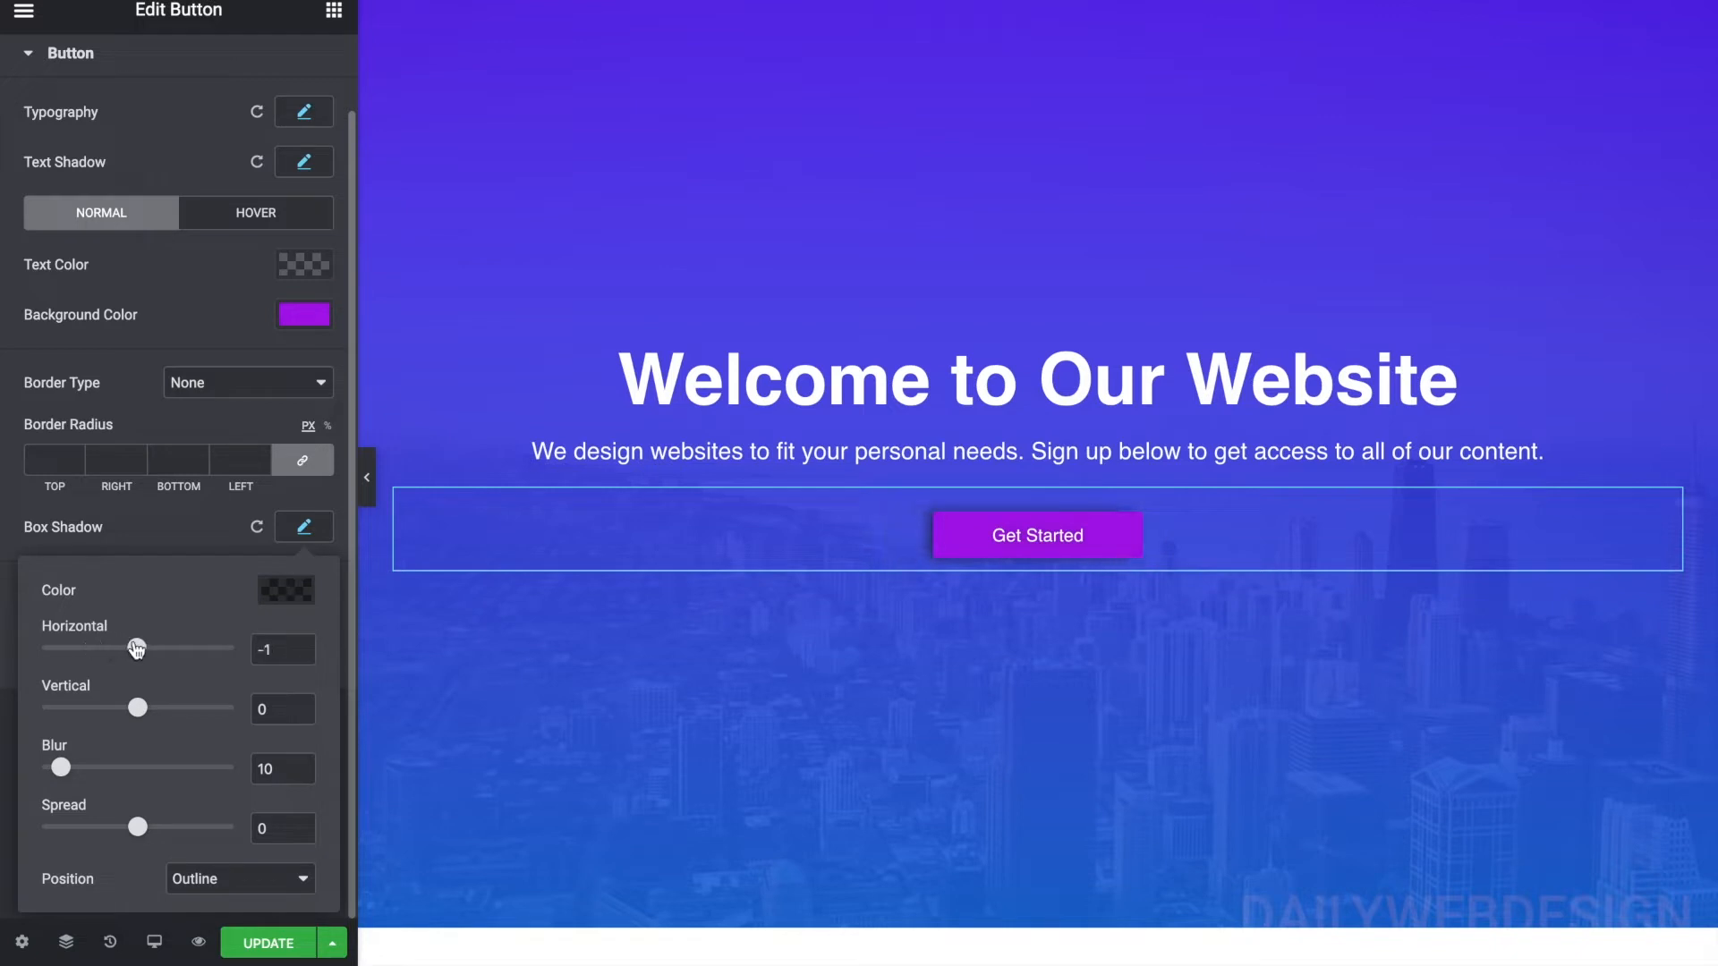
left_click(268, 650)
key("Up")
key("Up")
key("Down")
left_click_drag(60, 767, 132, 833)
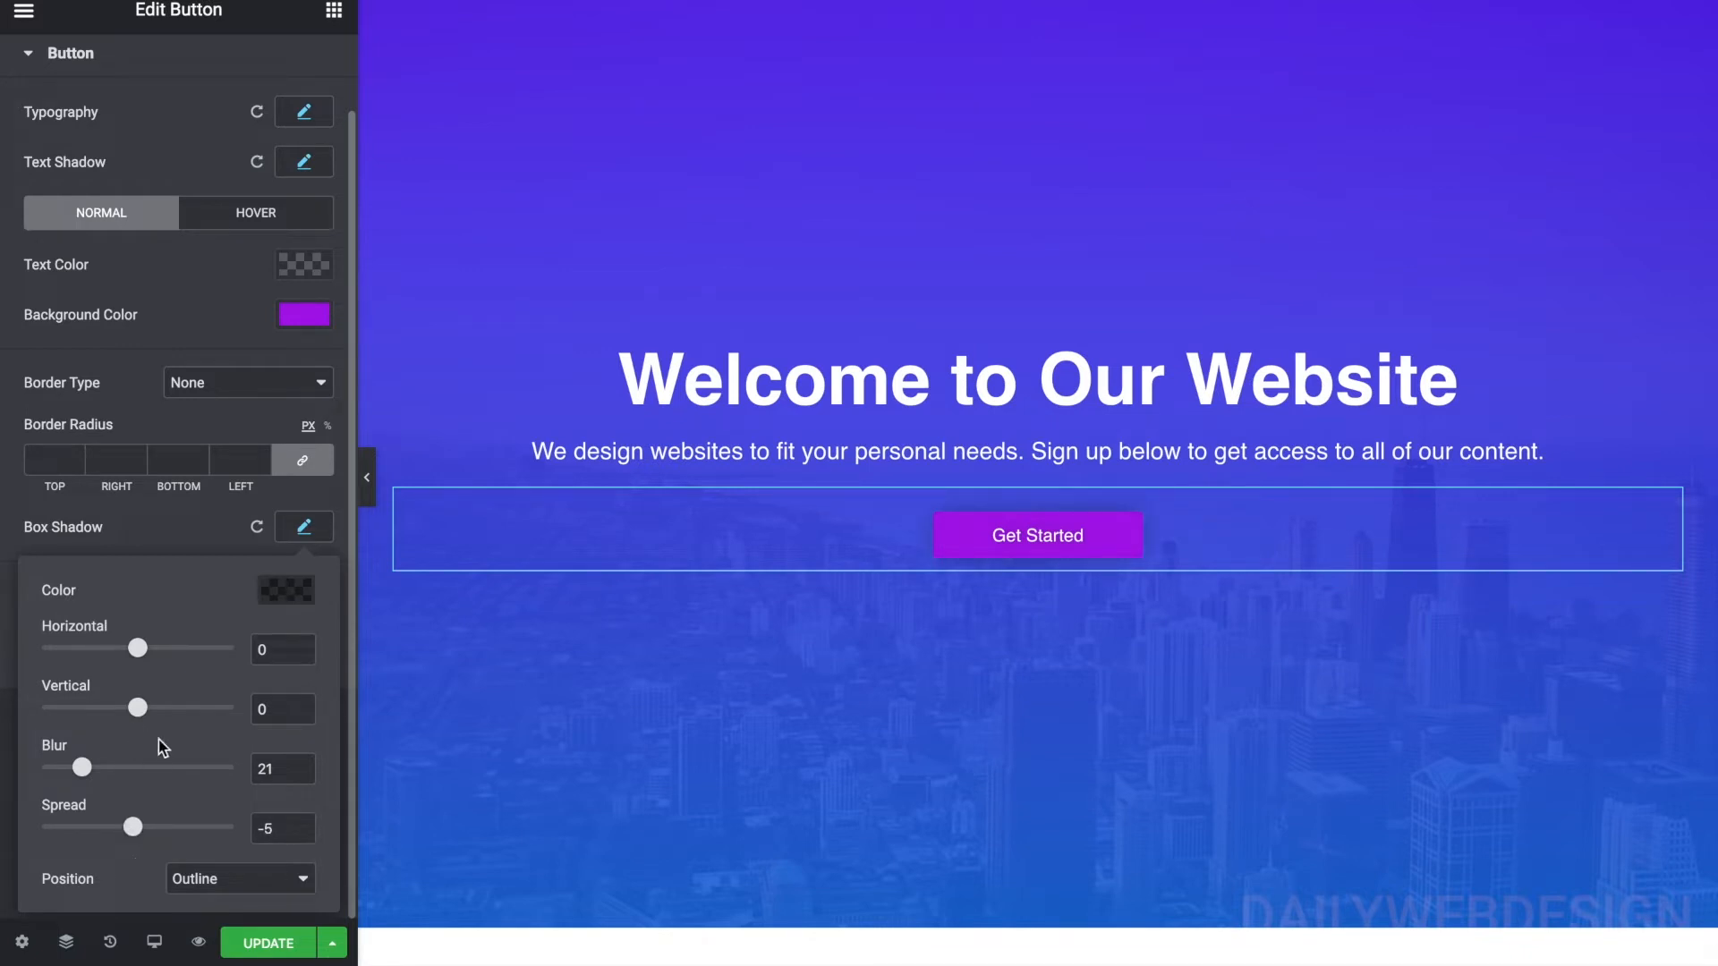
- Set the button's box shadow color to the blue preset rgba(64, 84, 178, 1)
left_click(274, 590)
left_click_drag(299, 495, 215, 495)
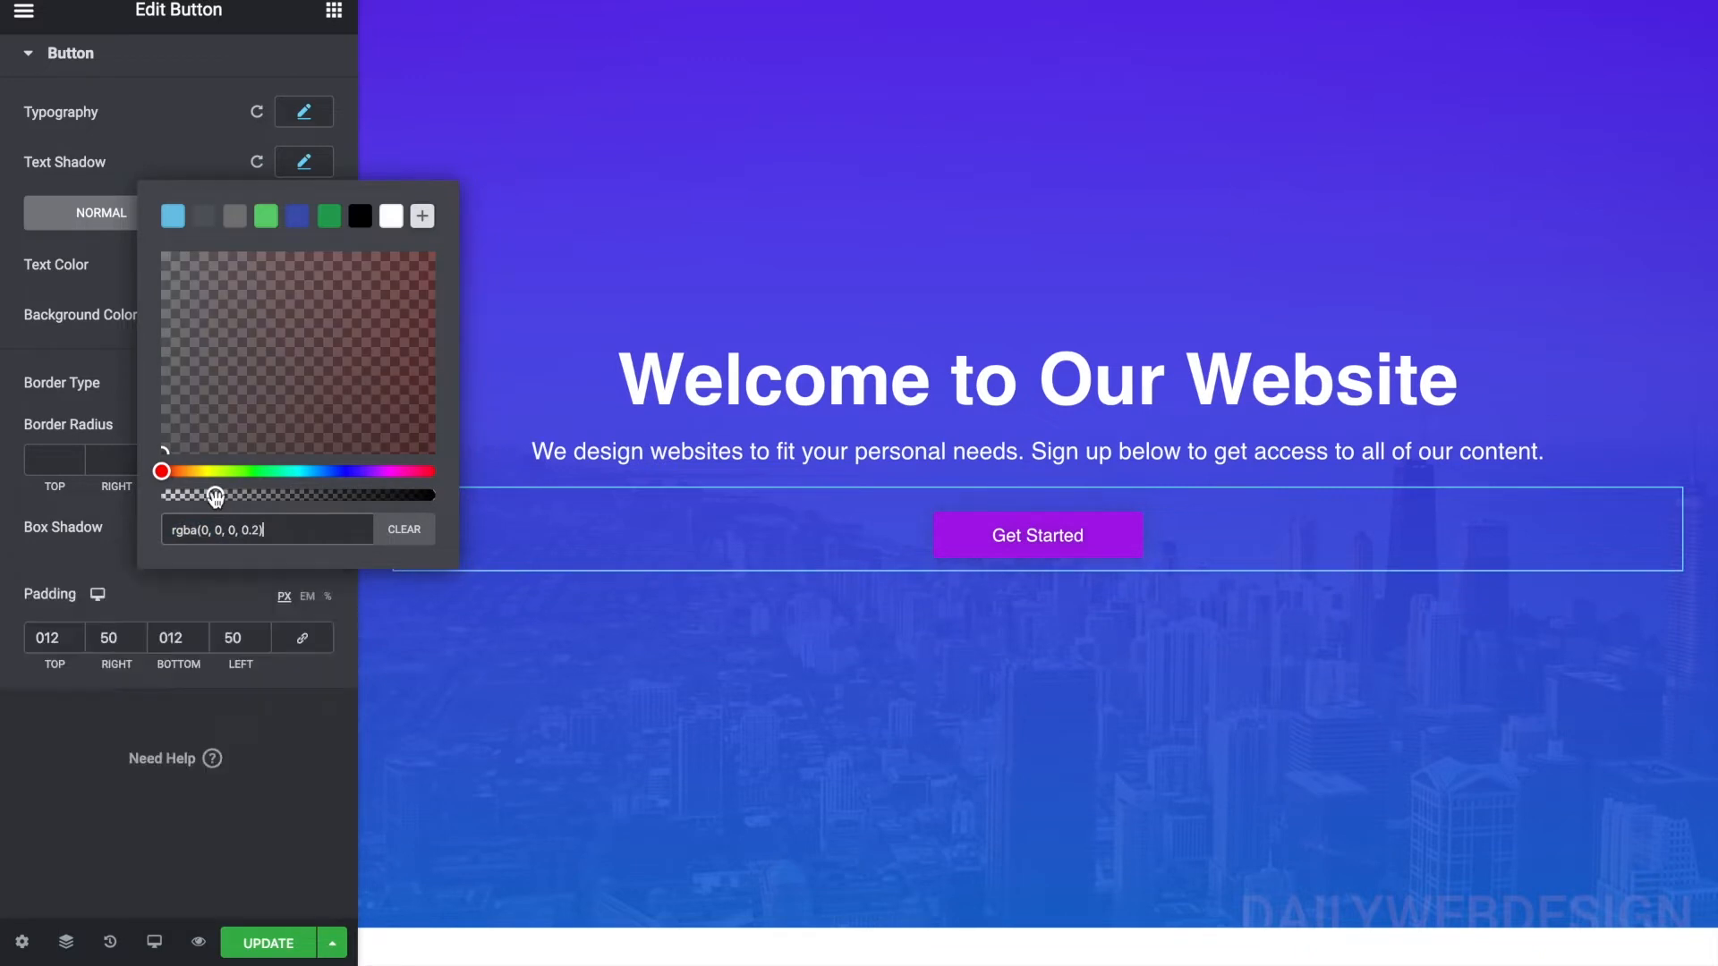
left_click(298, 216)
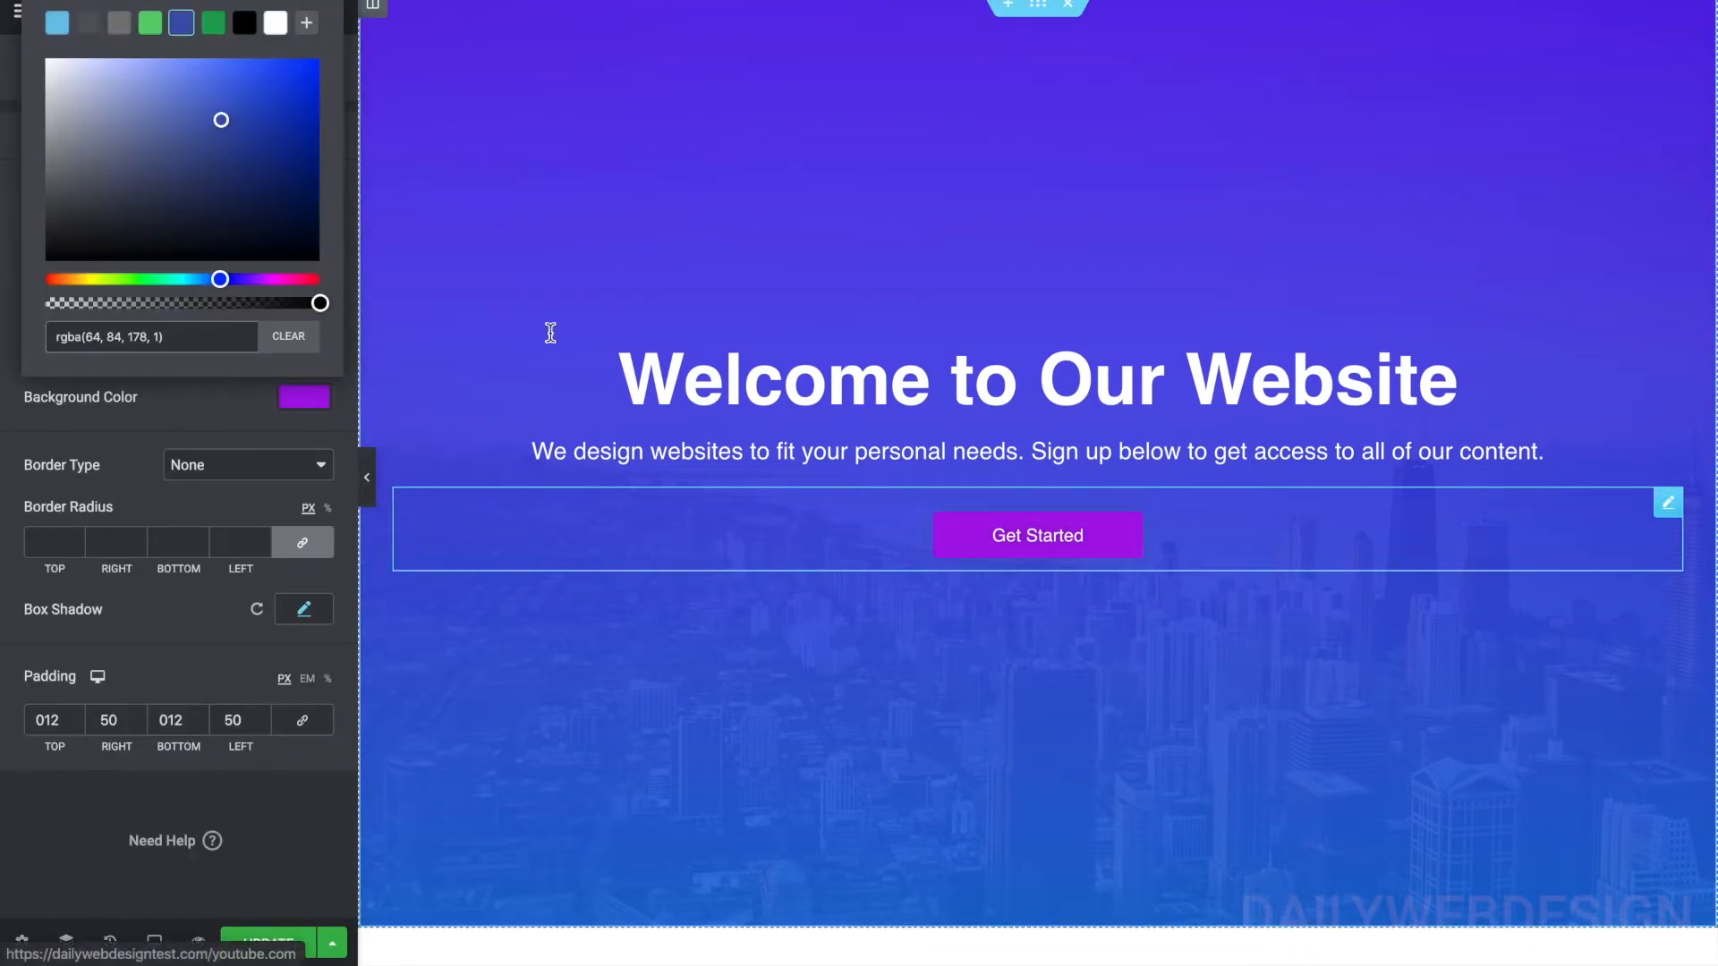
left_click(279, 411)
- Change the button's normal background color to bright cyan, #27D7F2
left_click(288, 396)
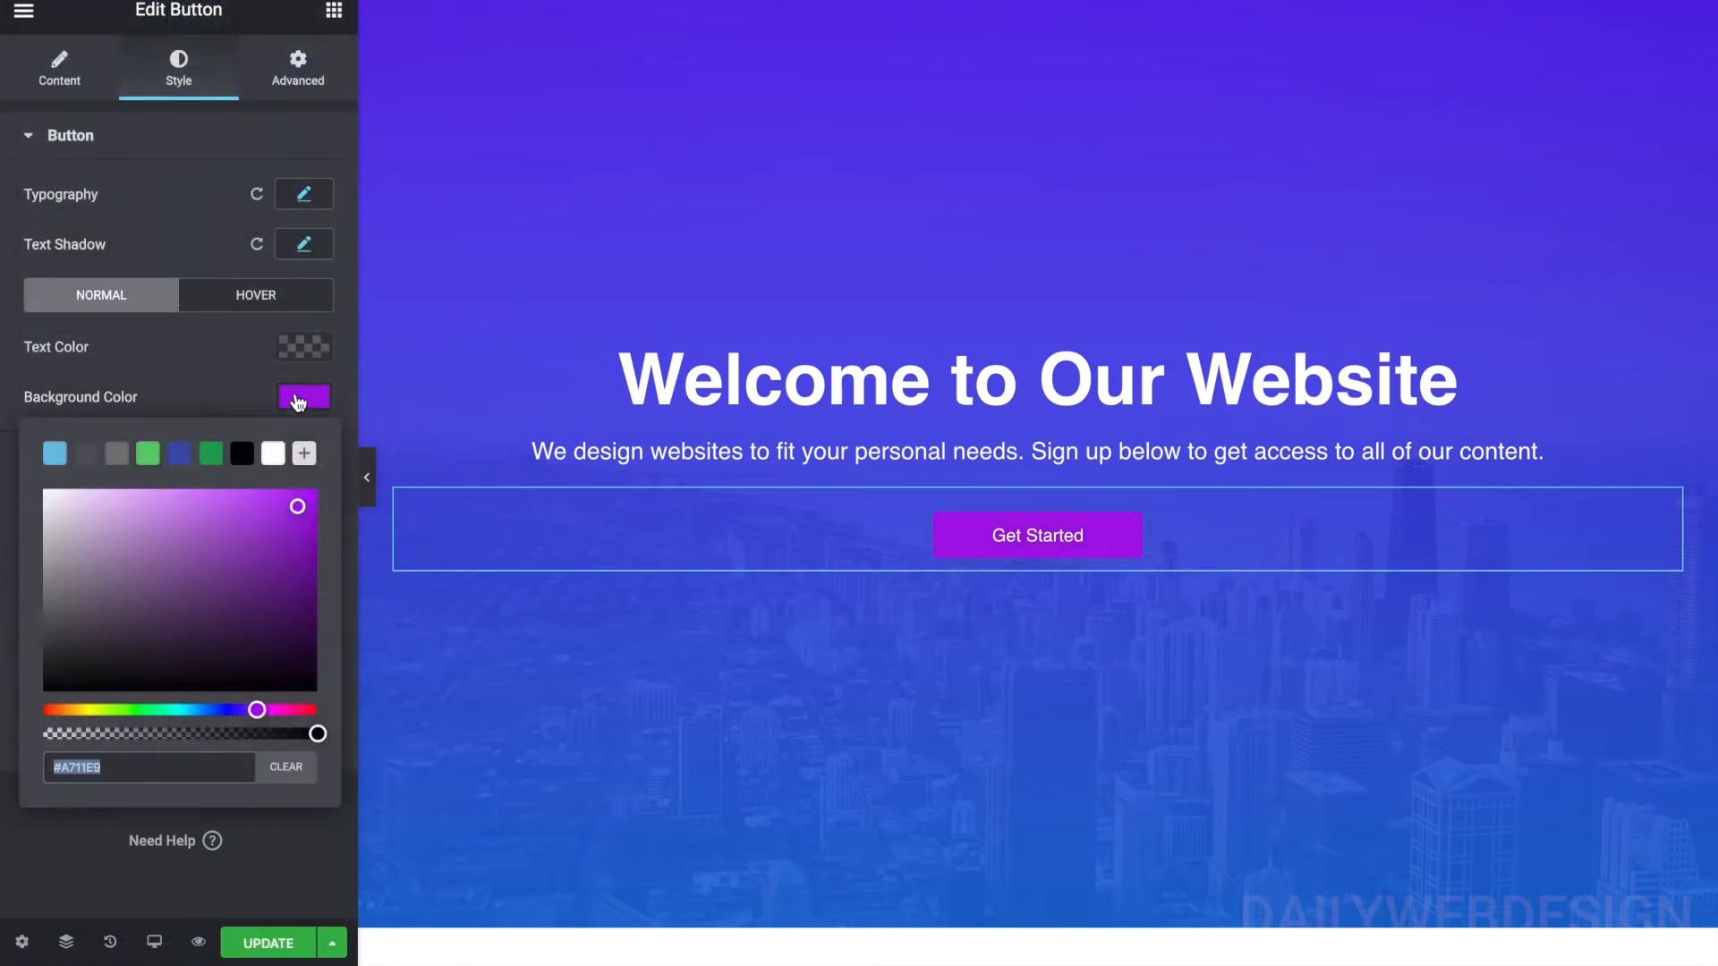
left_click(239, 397)
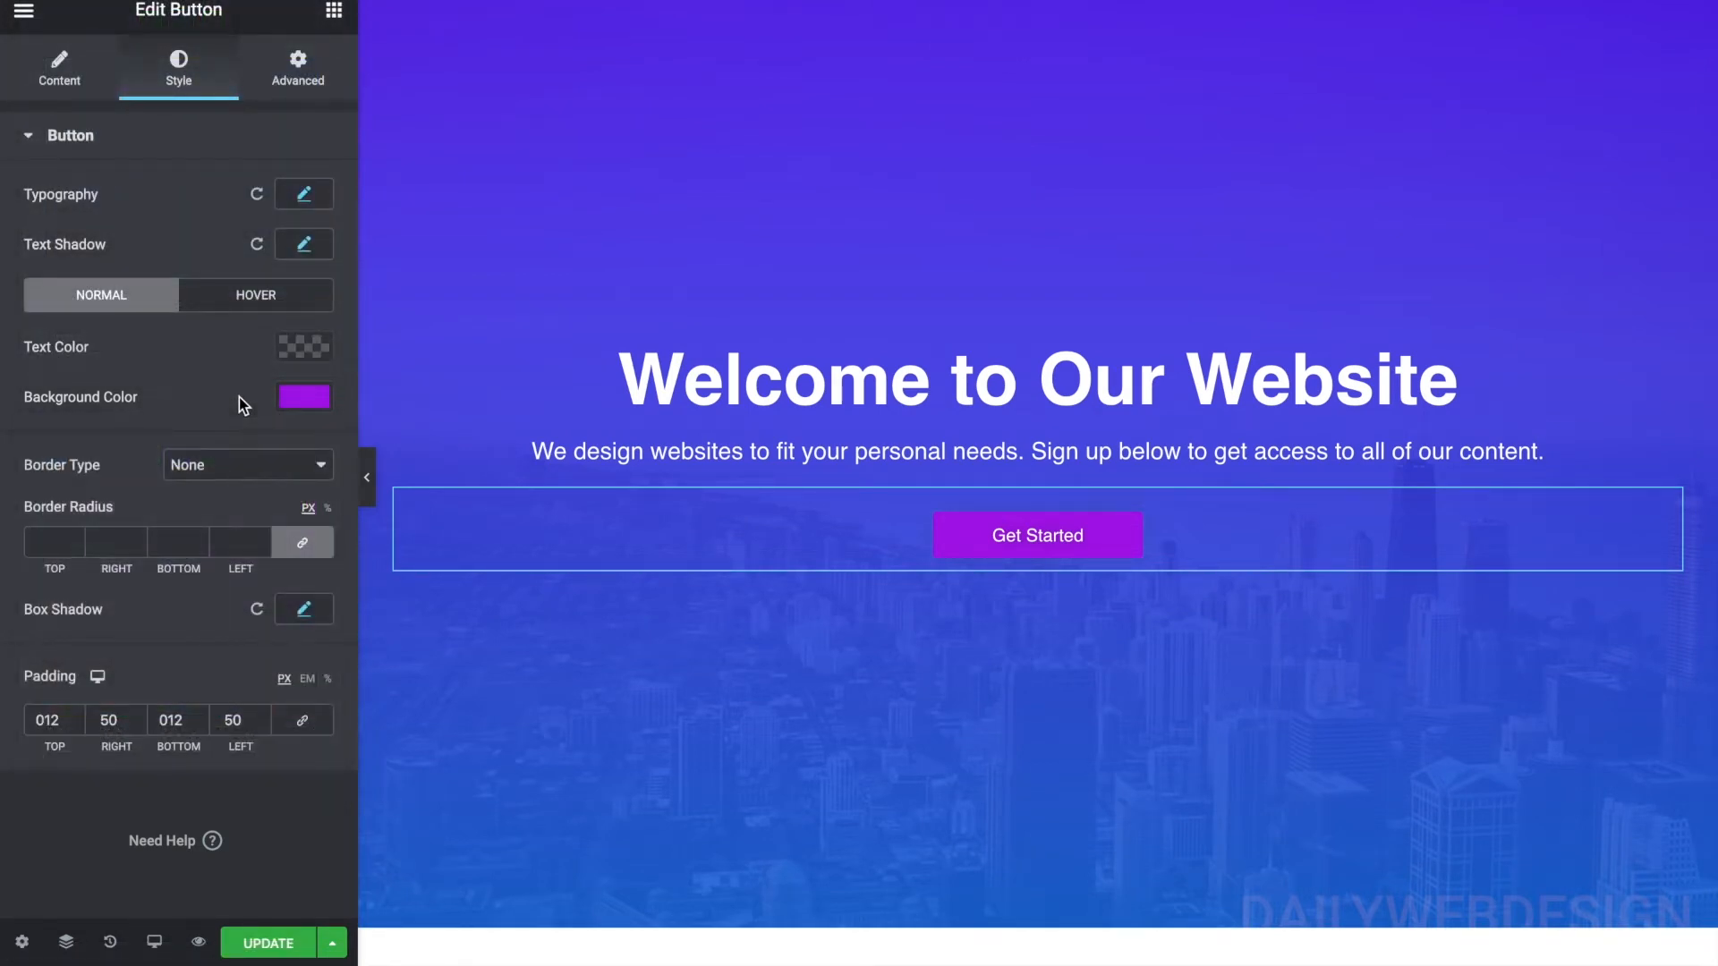
left_click(313, 400)
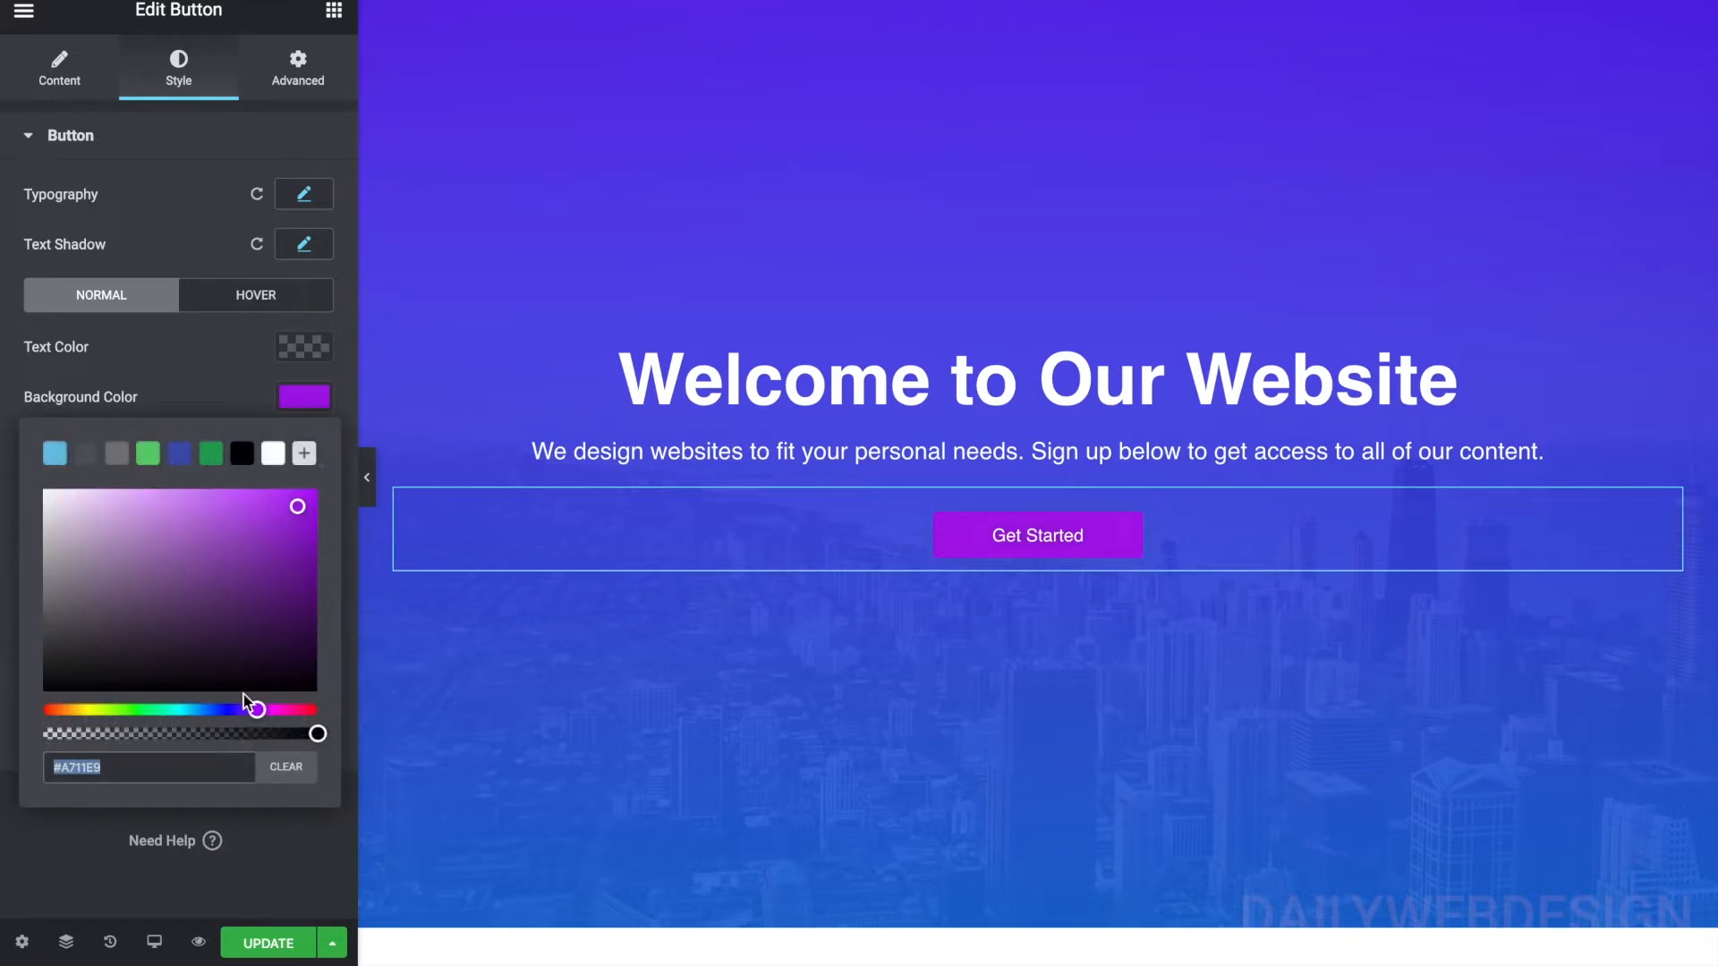
left_click(274, 711)
left_click_drag(275, 711, 186, 713)
left_click_drag(288, 544, 273, 503)
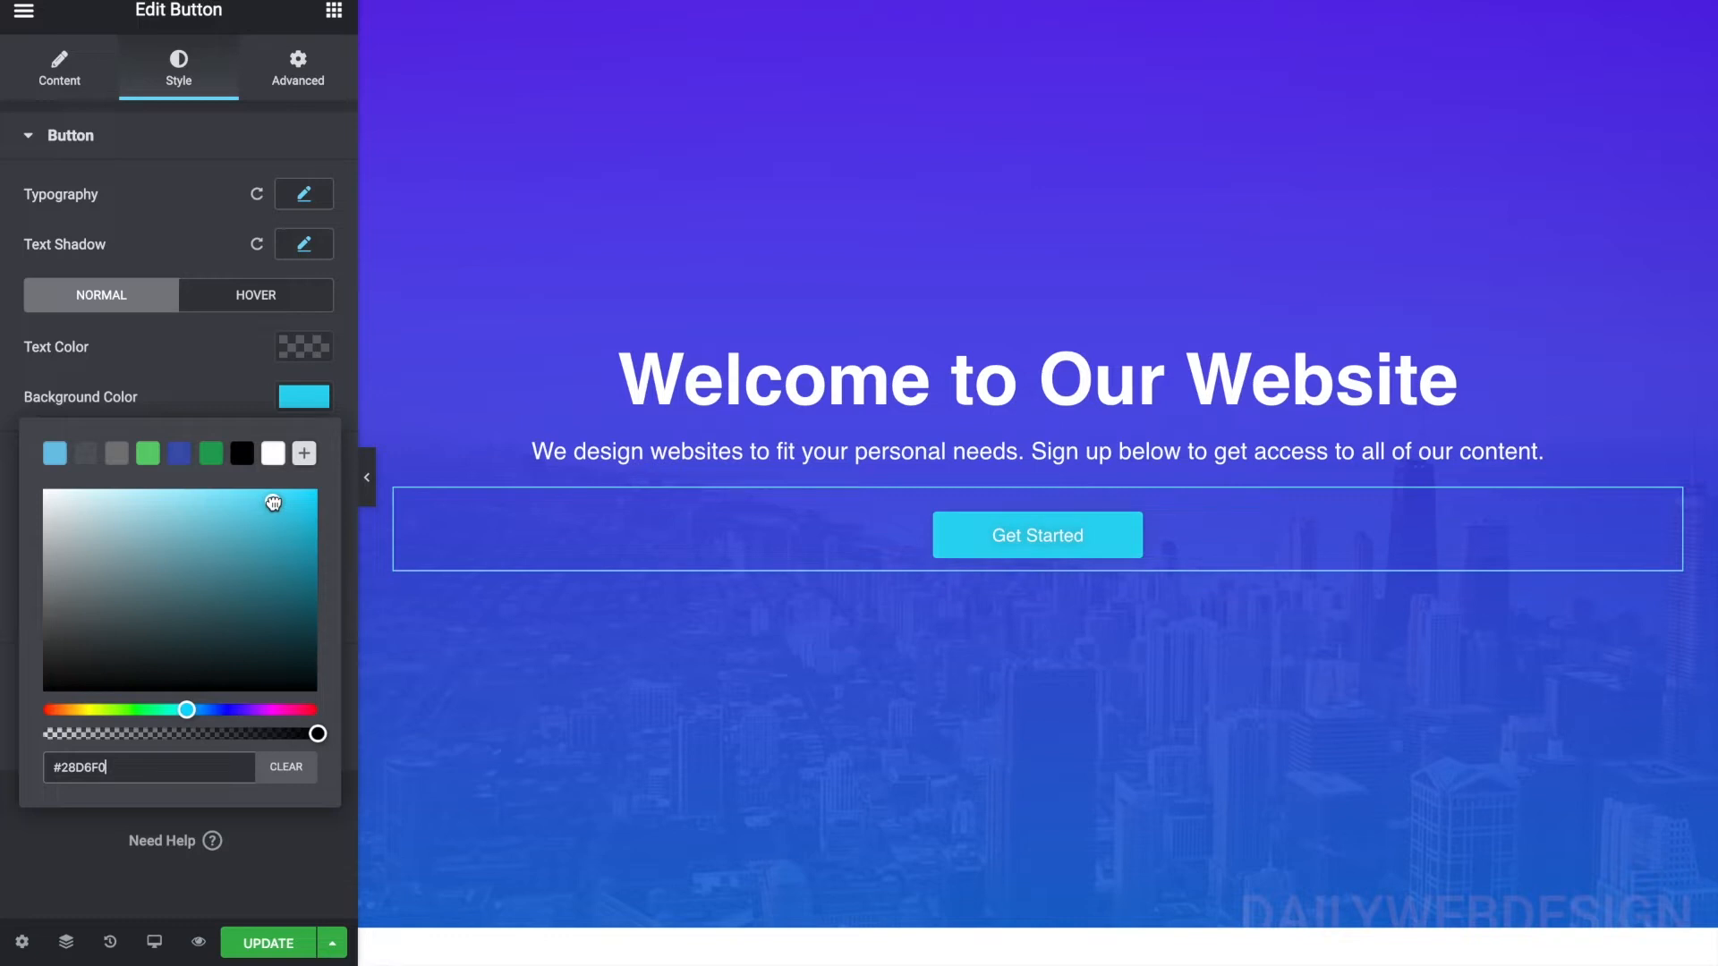
mouse_move(273, 502)
left_mouse_down()
mouse_move(296, 502)
mouse_move(274, 500)
left_mouse_up()
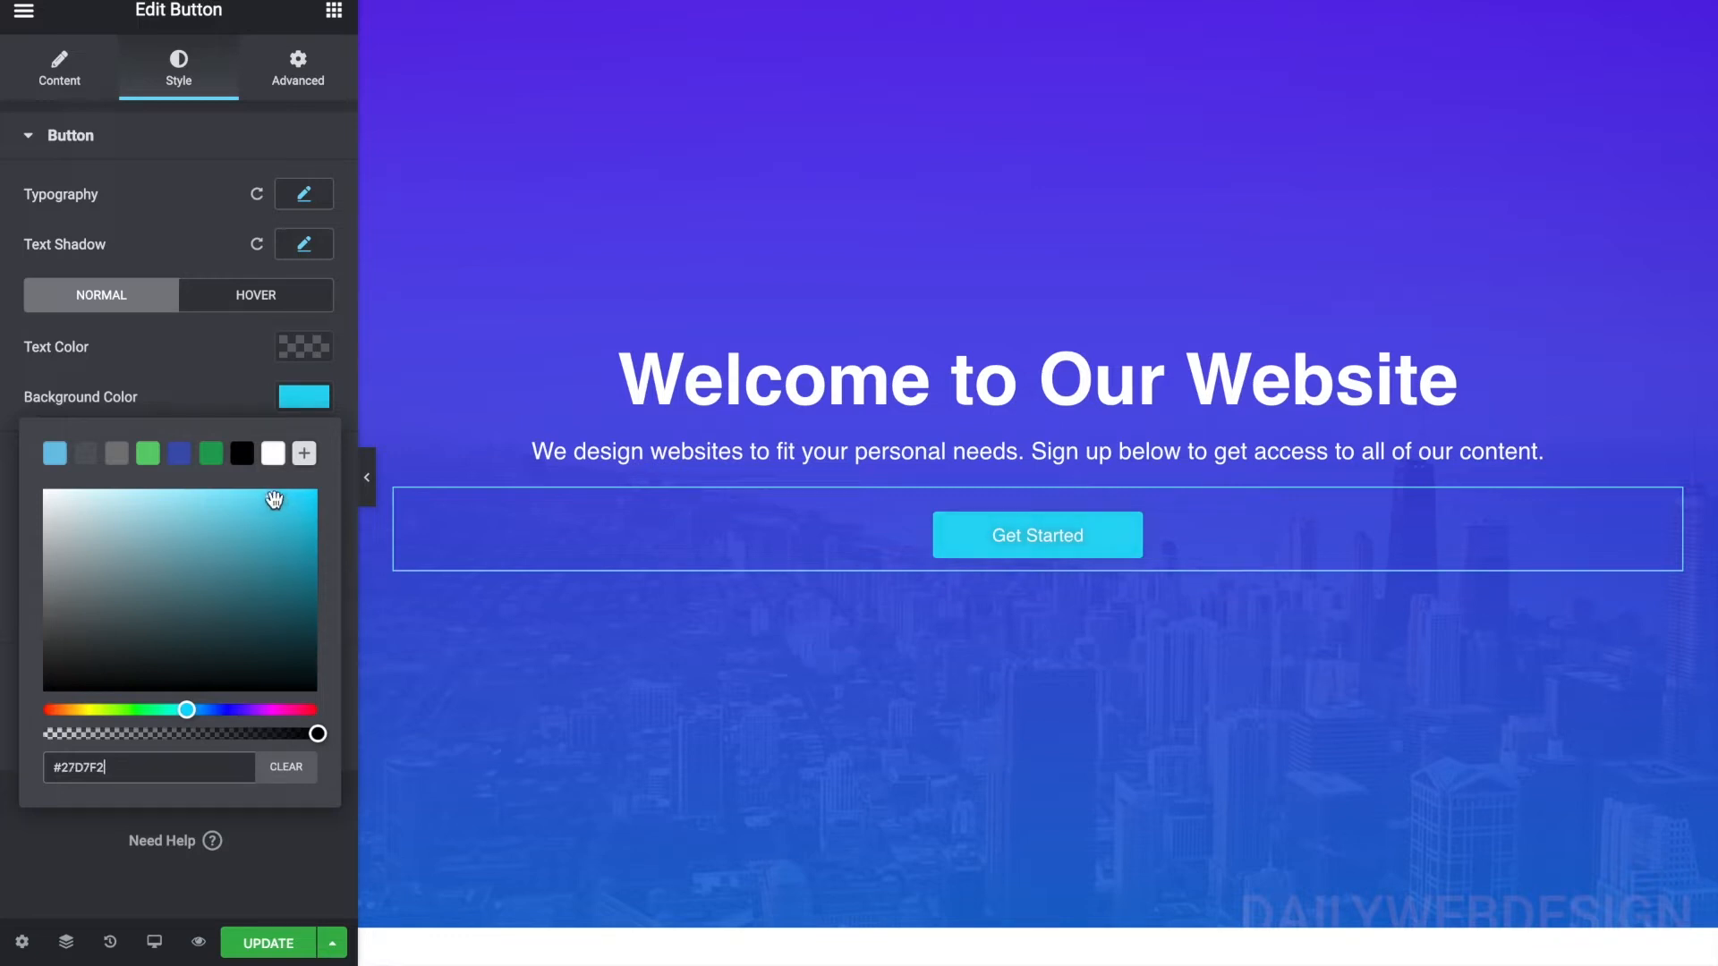
left_click(232, 357)
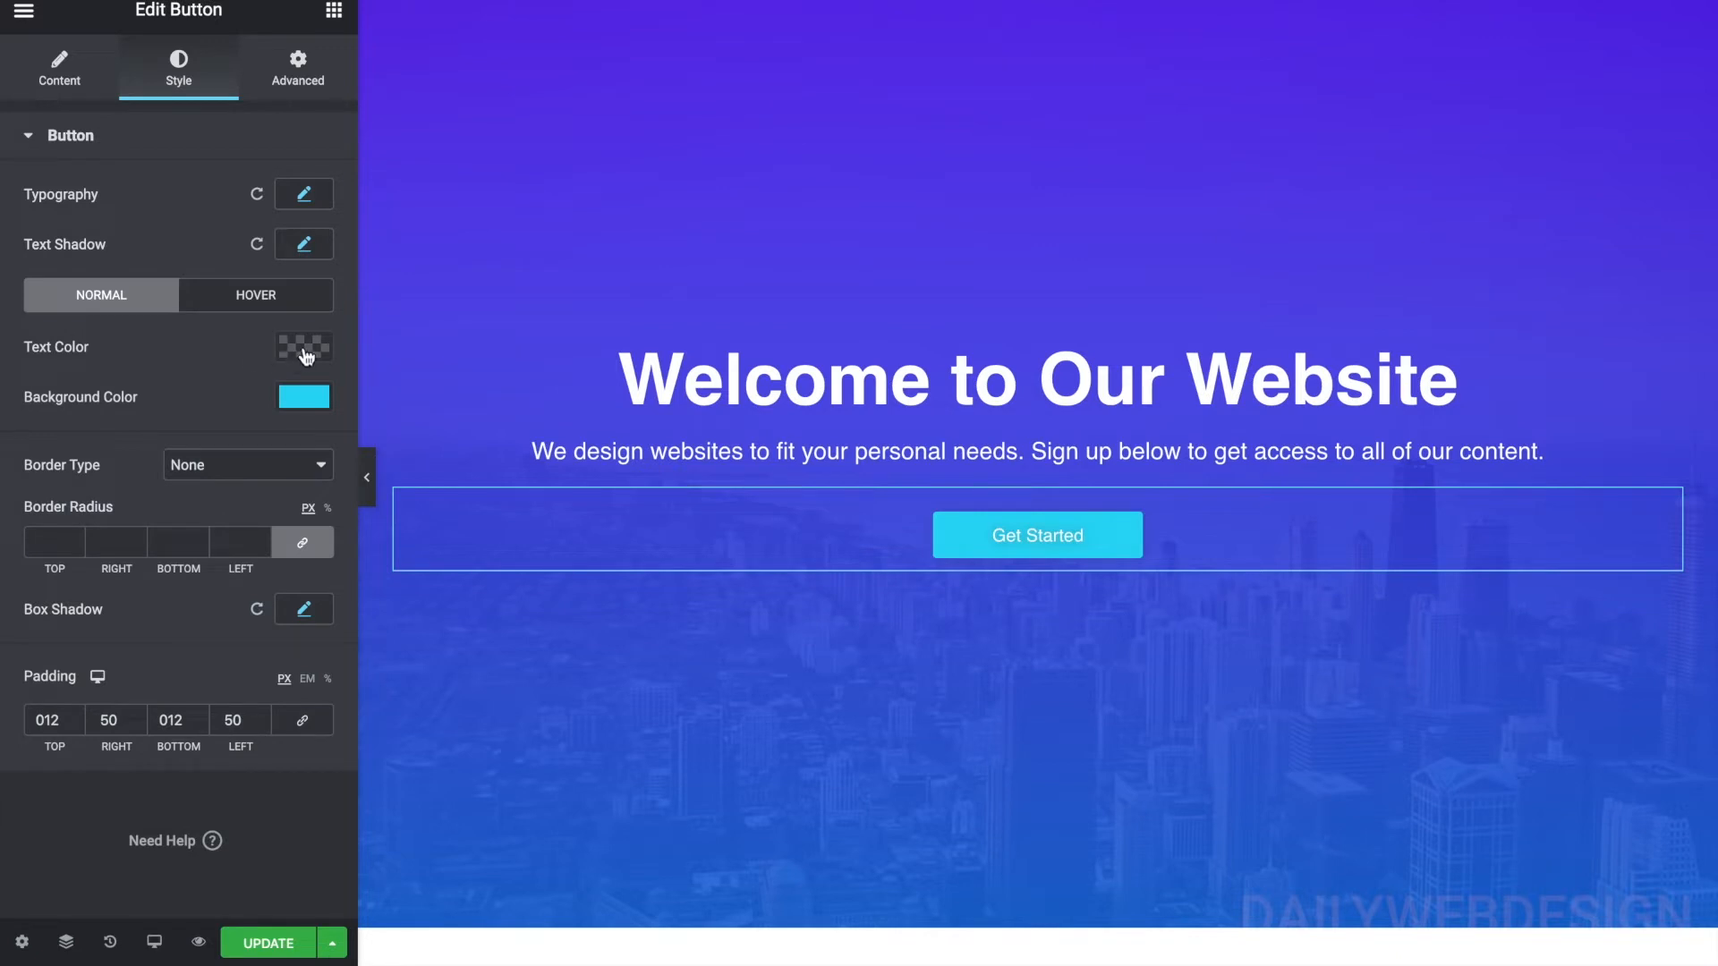
- Give the button a Solid border type with a deep blue border color
left_click(229, 467)
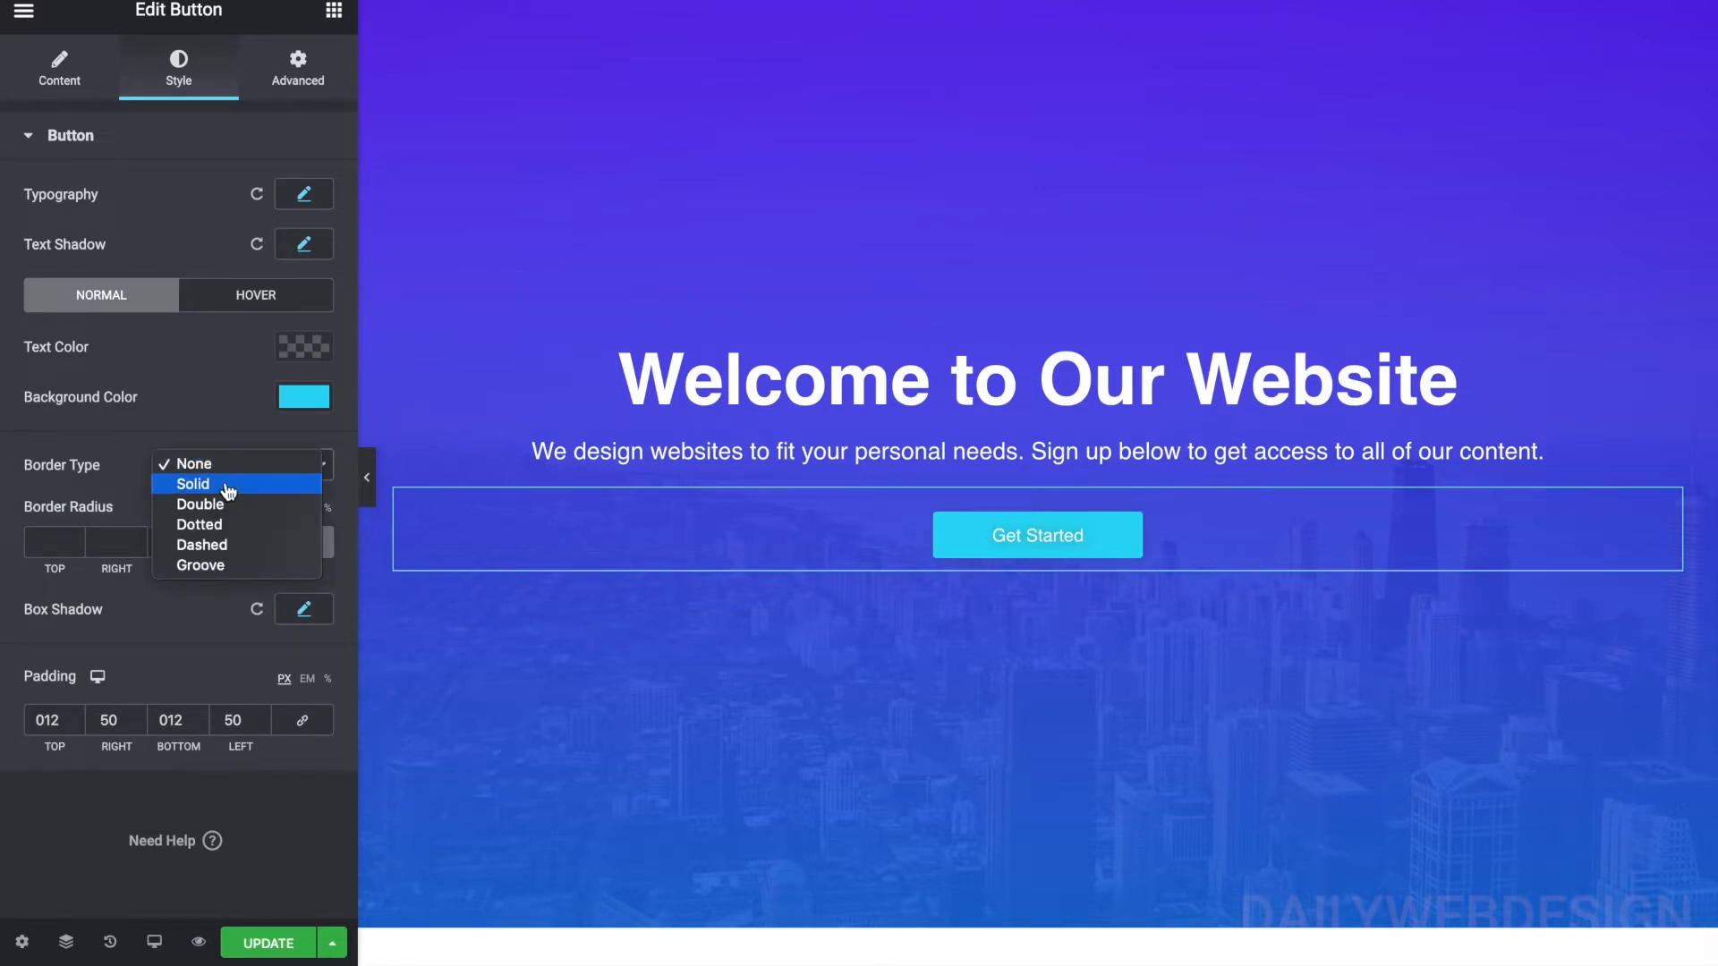
left_click(229, 485)
left_click(286, 626)
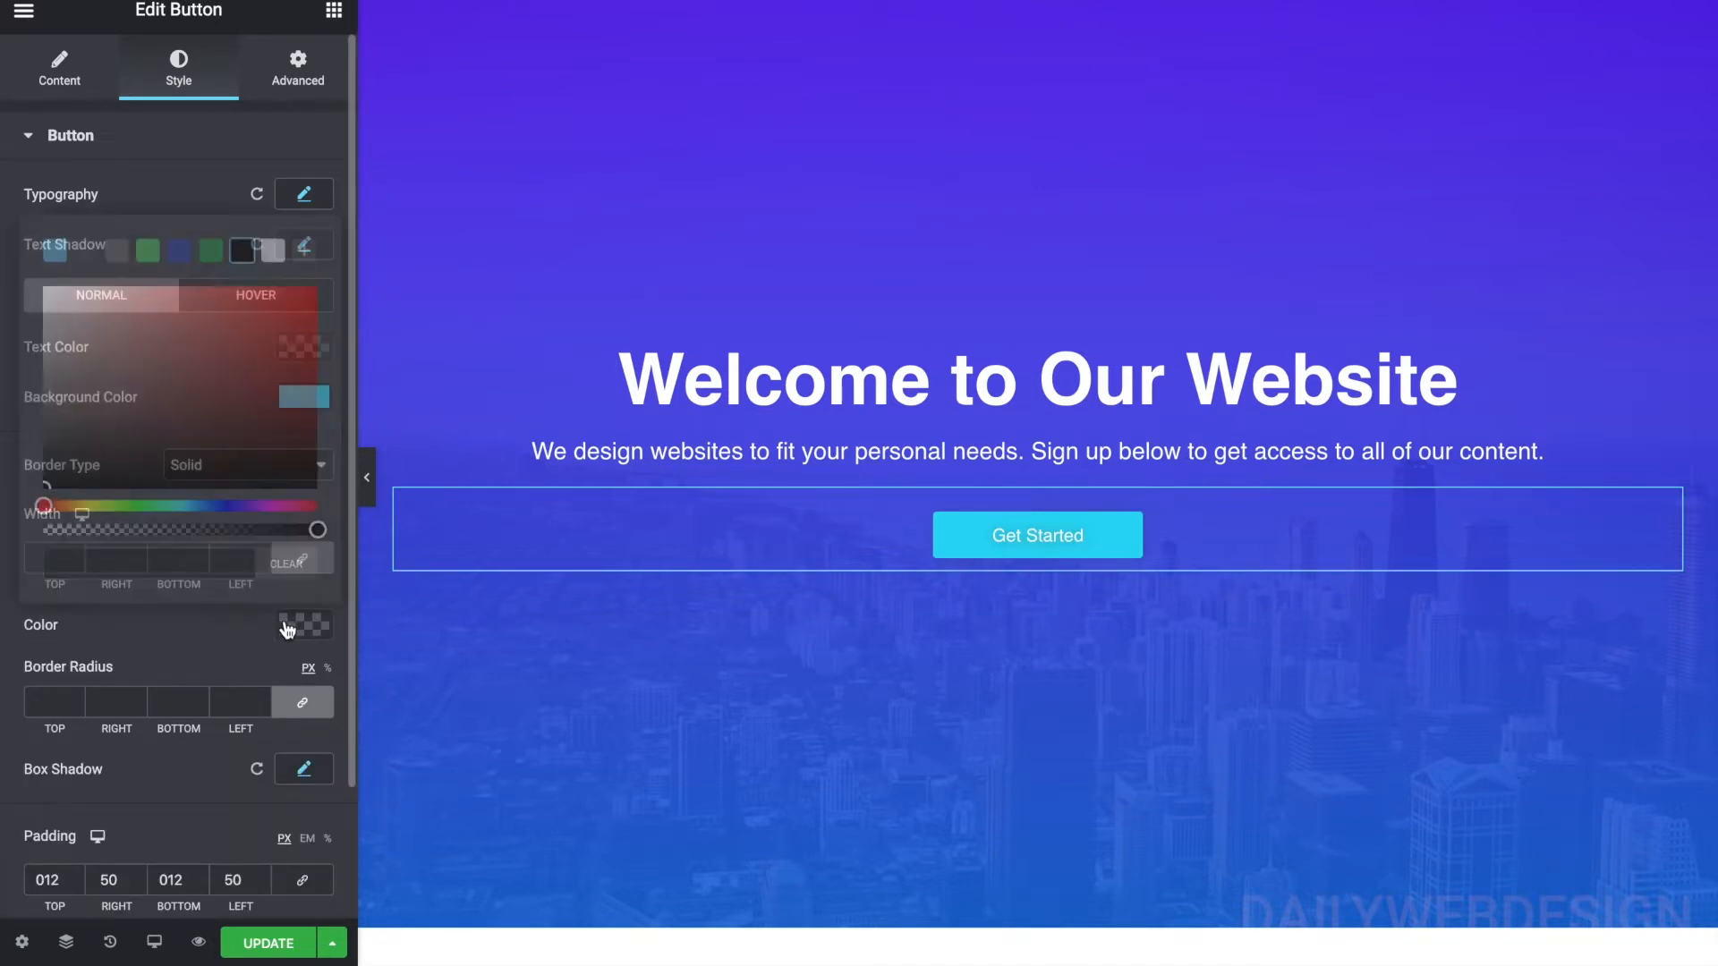
left_click(215, 505)
left_click(250, 359)
left_click(283, 343)
left_click_drag(283, 343, 295, 314)
- Set the button's border width to 2 on all sides, leaving the border radius empty
left_click(62, 701)
type("2")
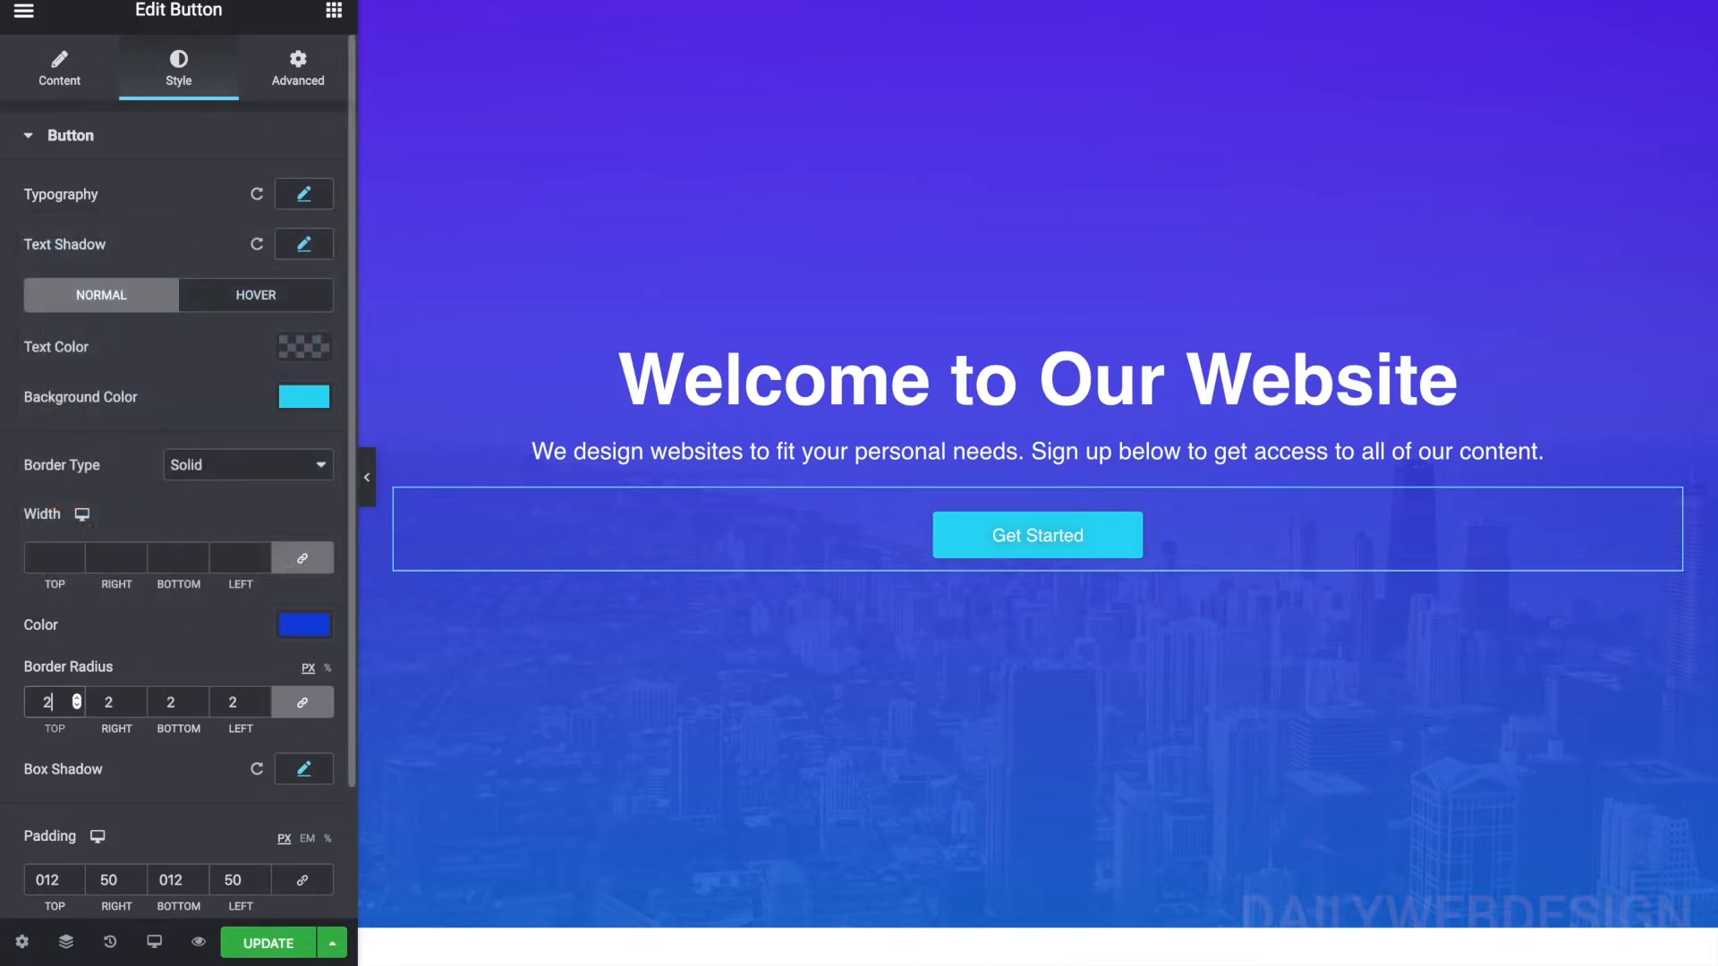
key("BackSpace")
left_click(27, 558)
type("2")
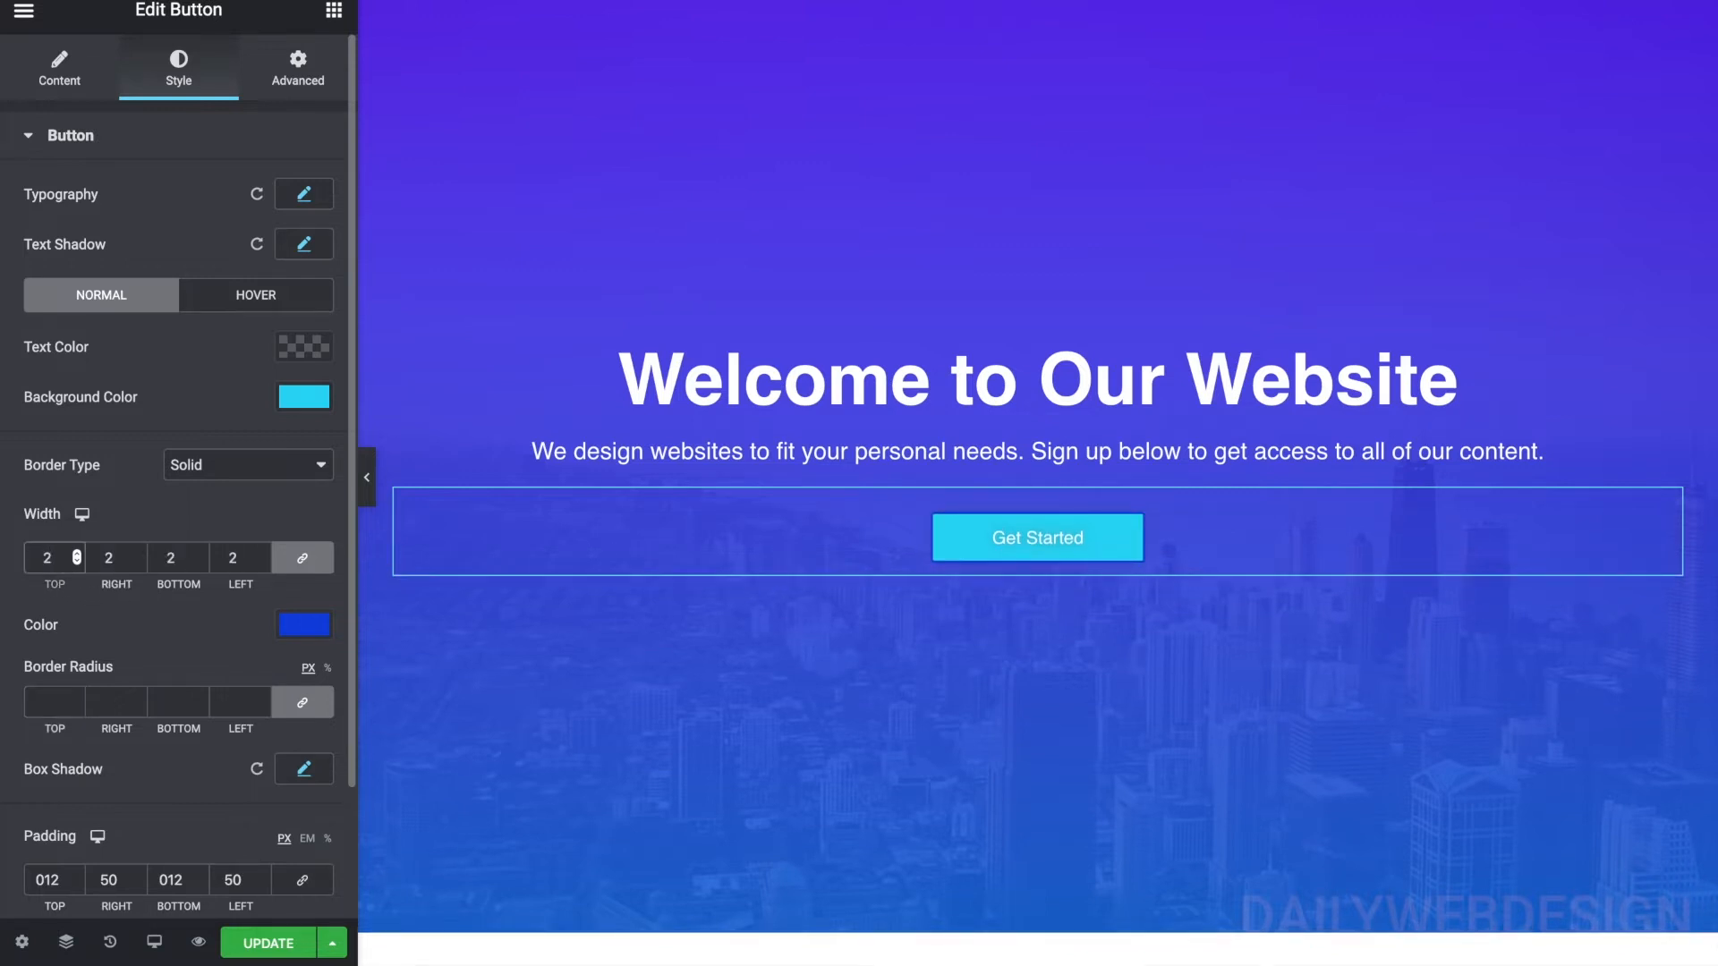
- Copy the button's background color #27D7F2 and apply it as the border color
left_click(286, 403)
key("ctrl+c")
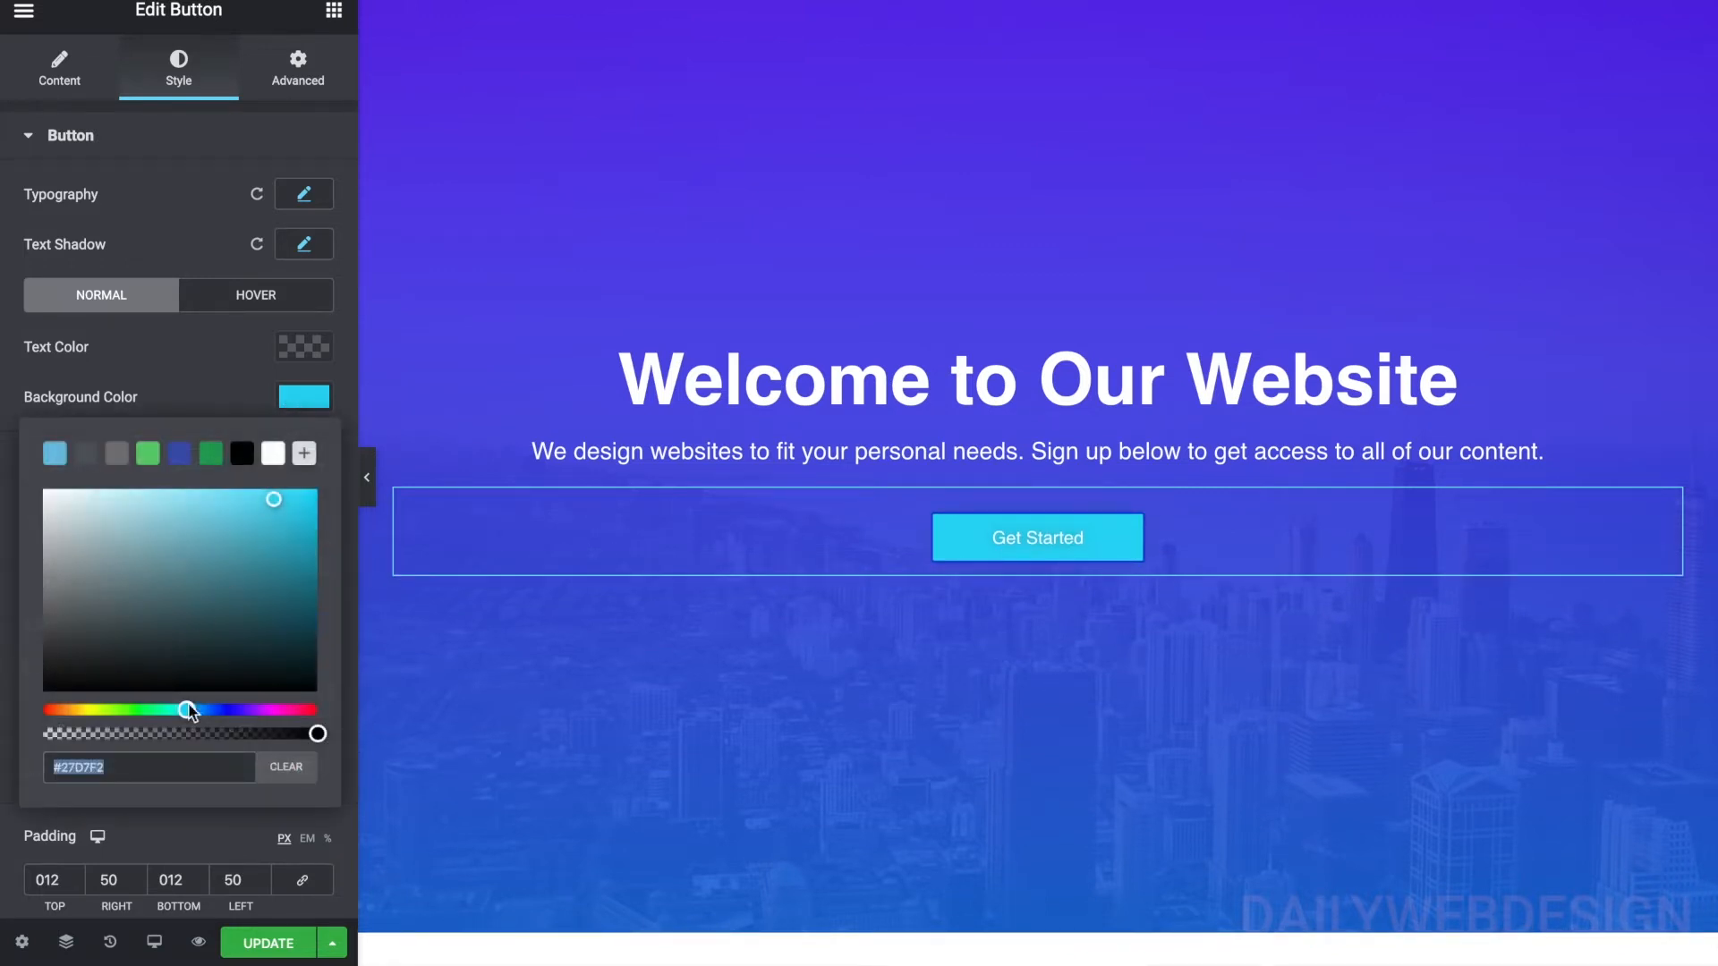
left_click(224, 376)
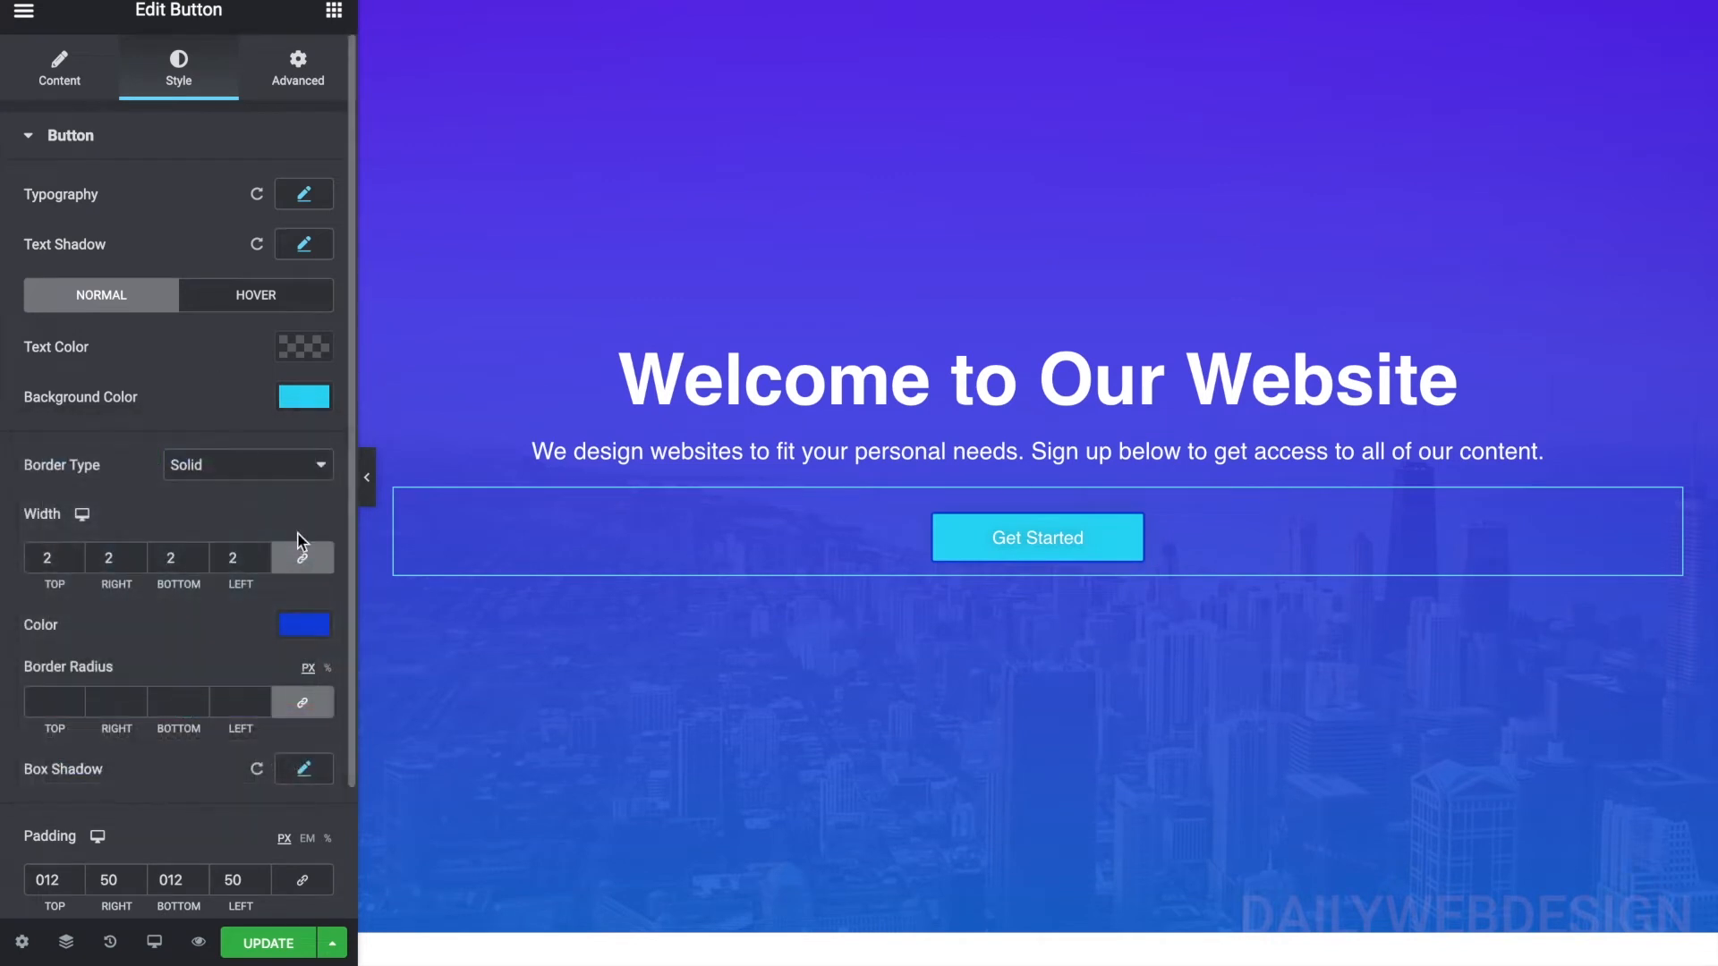
left_click(309, 627)
key("ctrl+v")
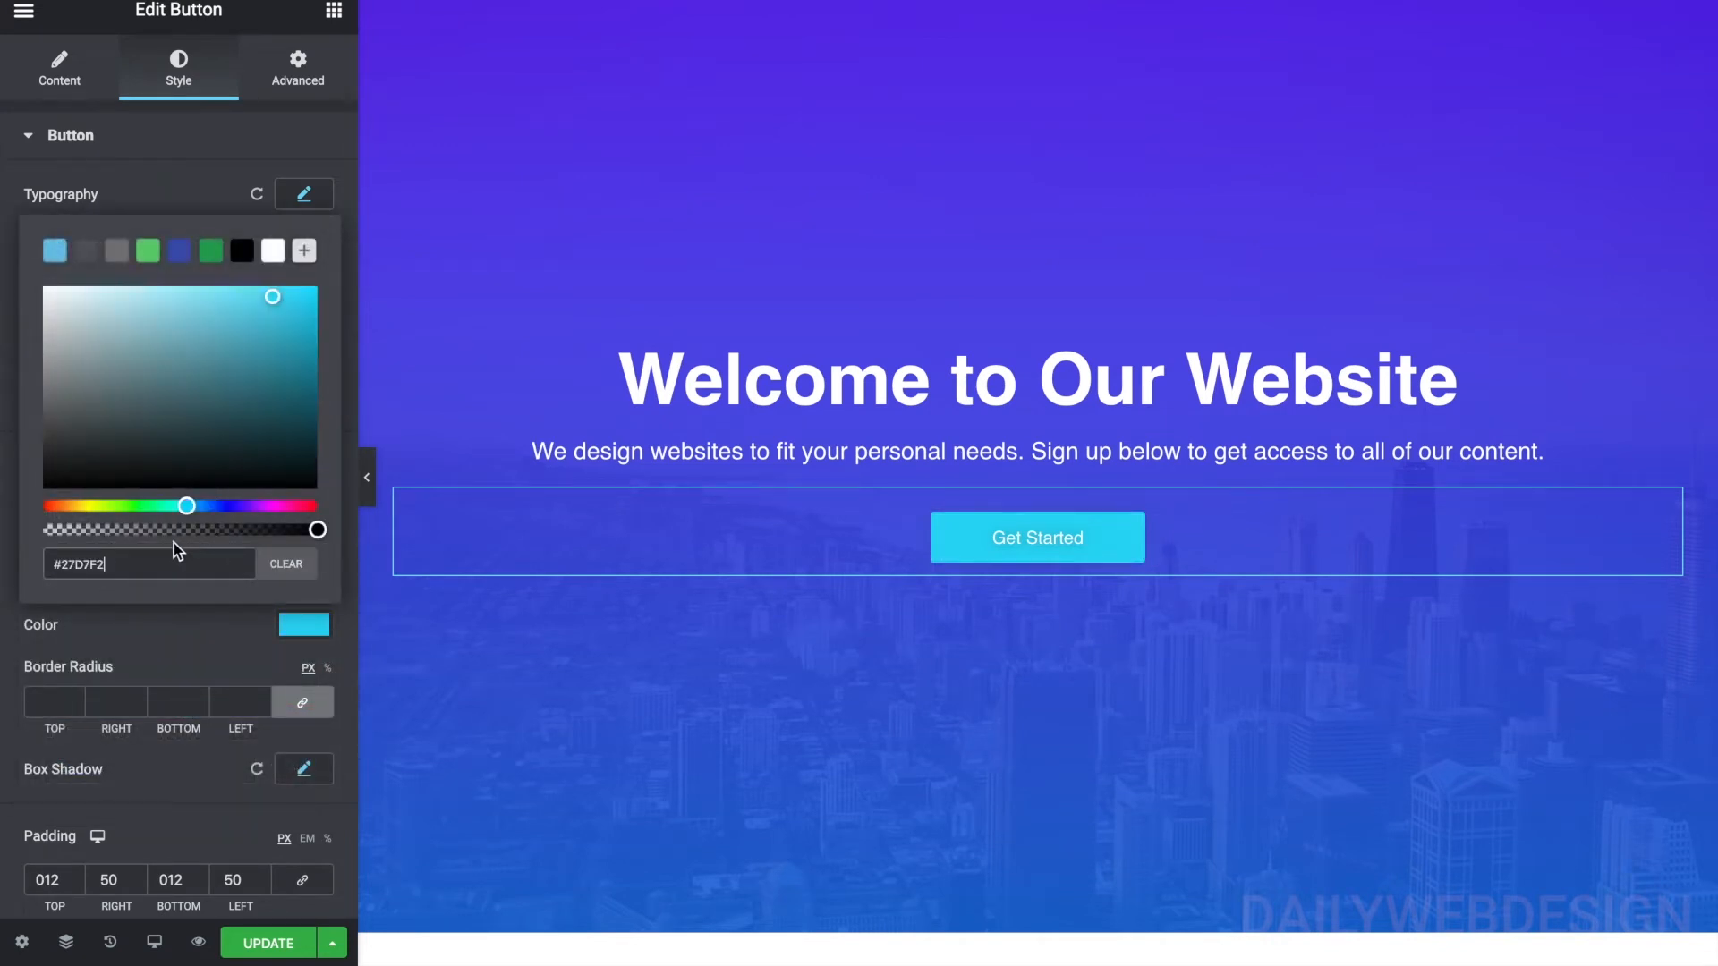
left_click(202, 207)
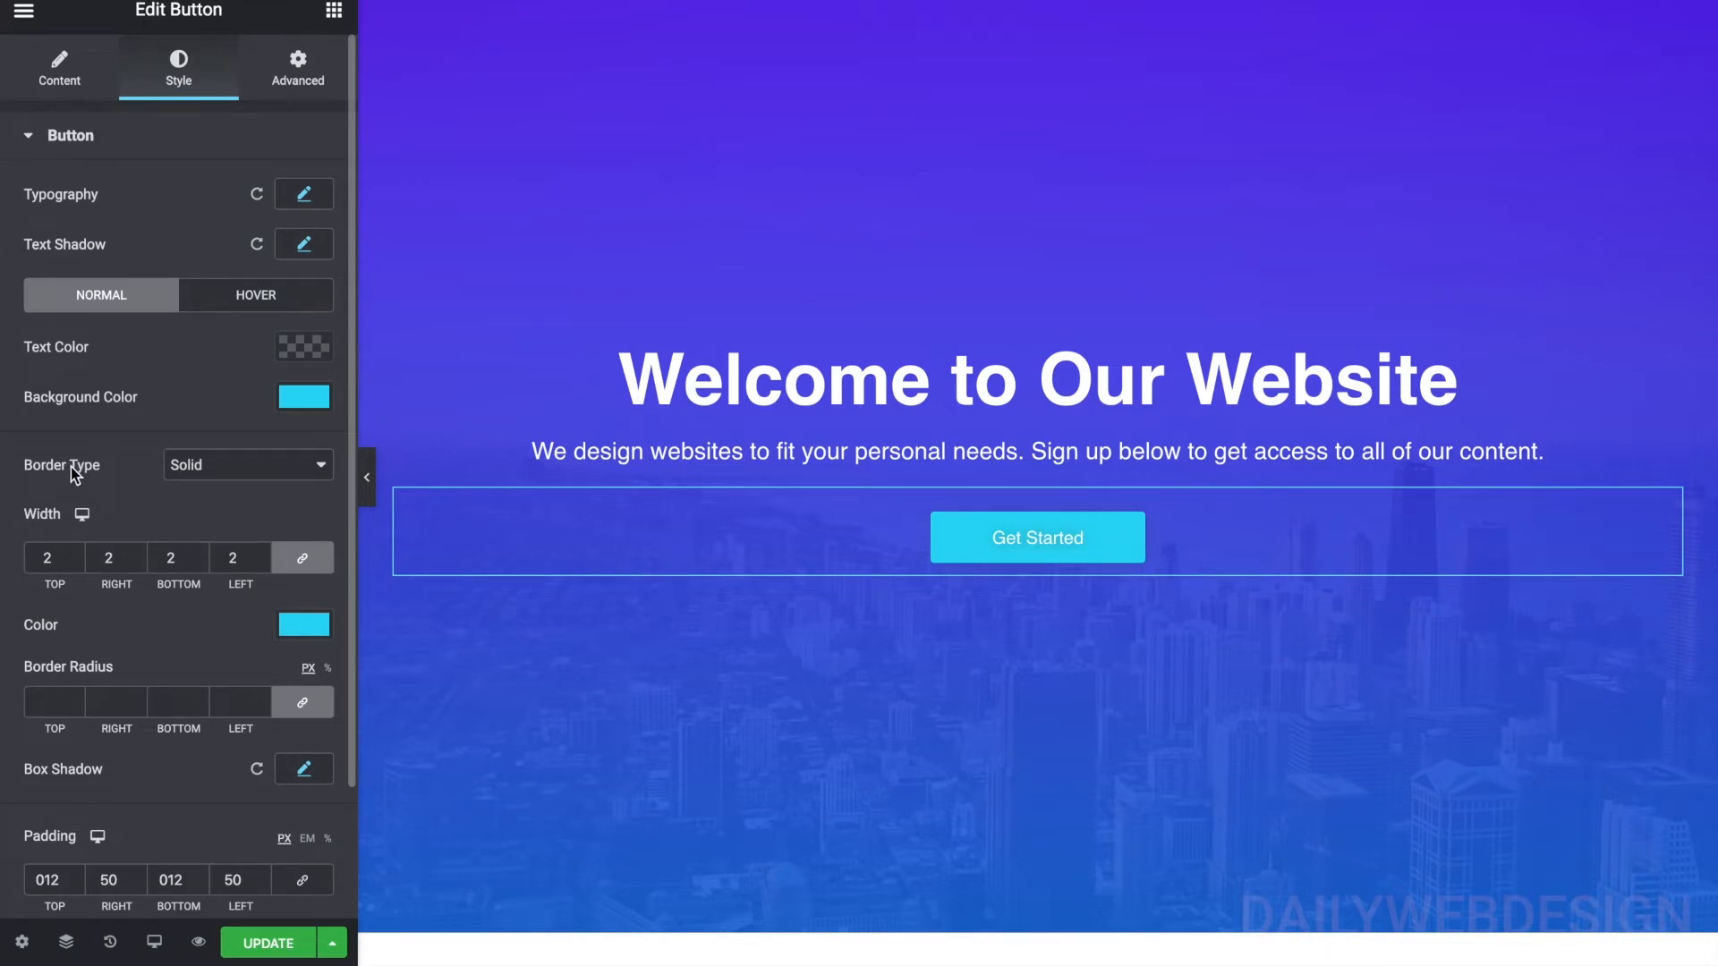
- Make the button's normal background color fully transparent, #27D7F200
left_click(298, 398)
left_click(136, 733)
left_click_drag(119, 735, 24, 741)
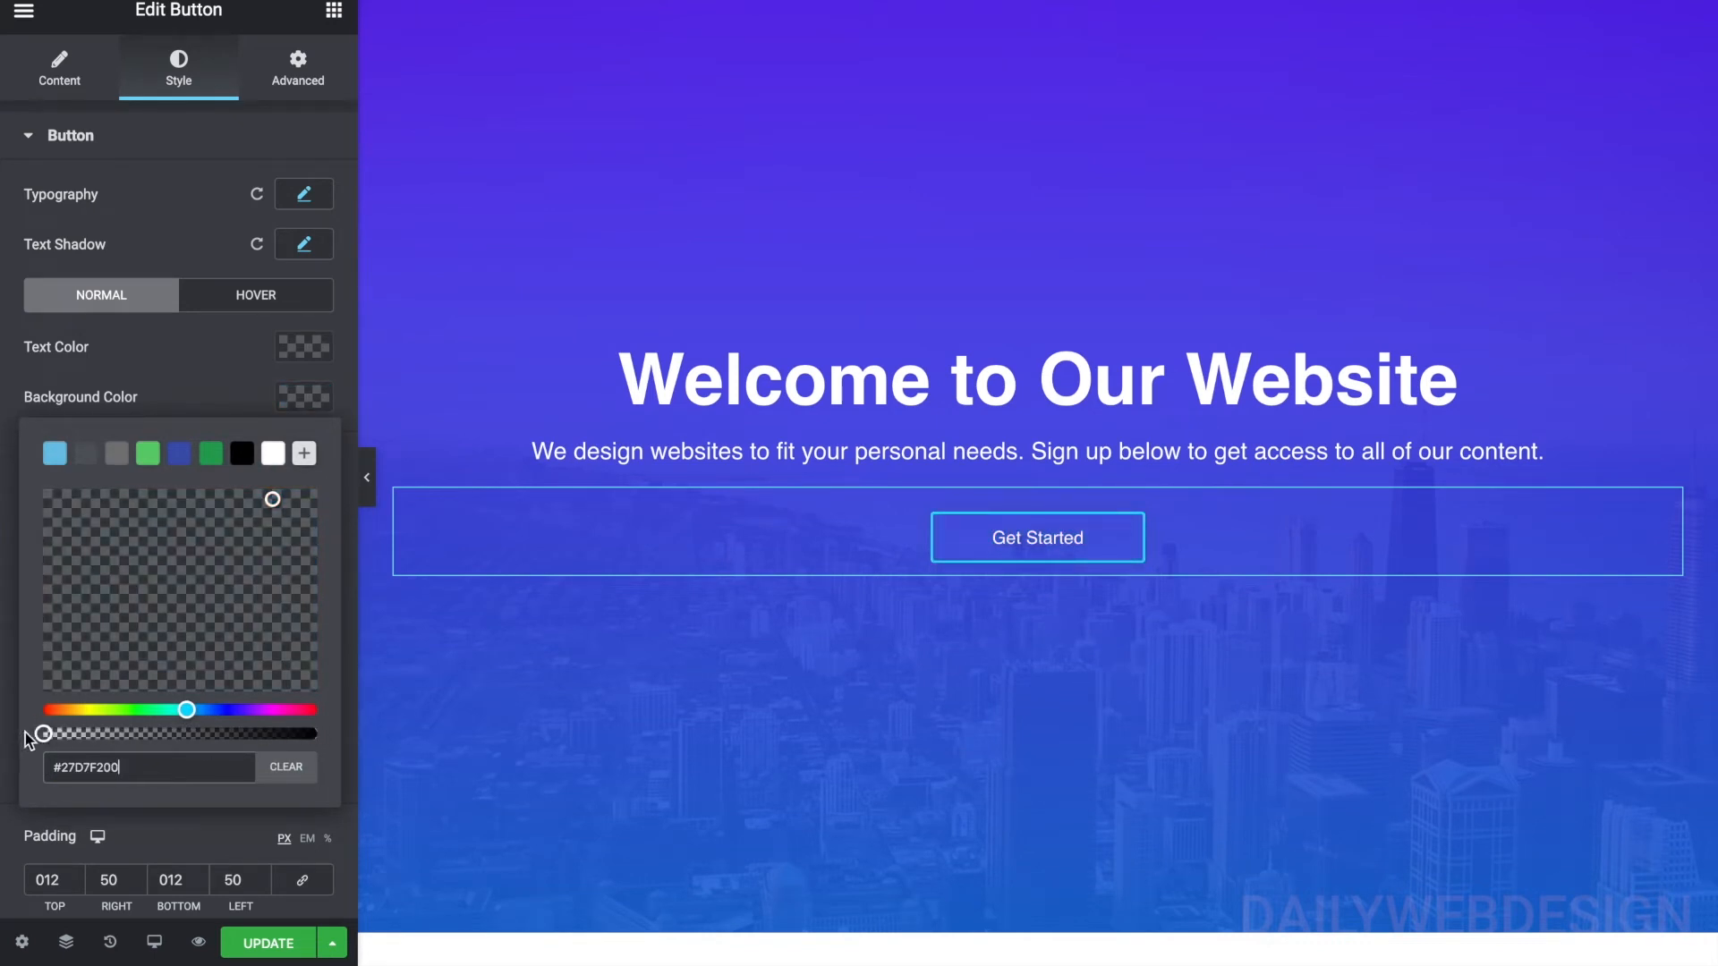
left_click(230, 385)
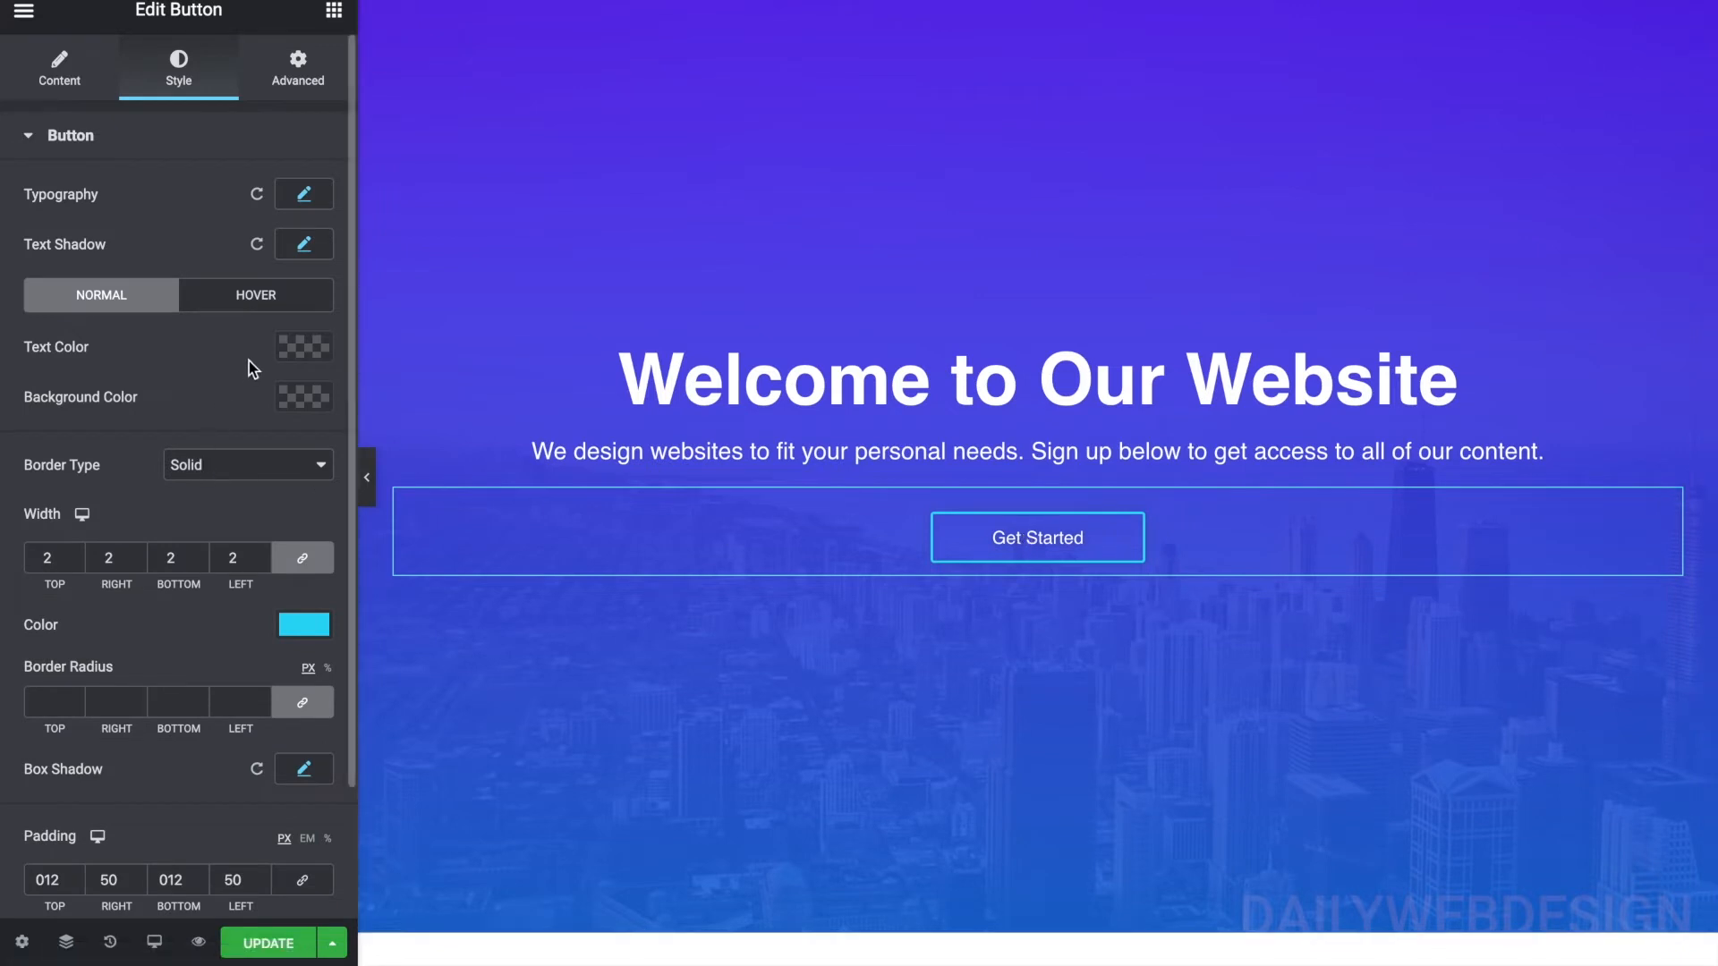
- Try #27D7F2 as the button's normal text color and replace it with white, #FFFFFF
left_click(305, 194)
left_click(207, 199)
left_click(302, 349)
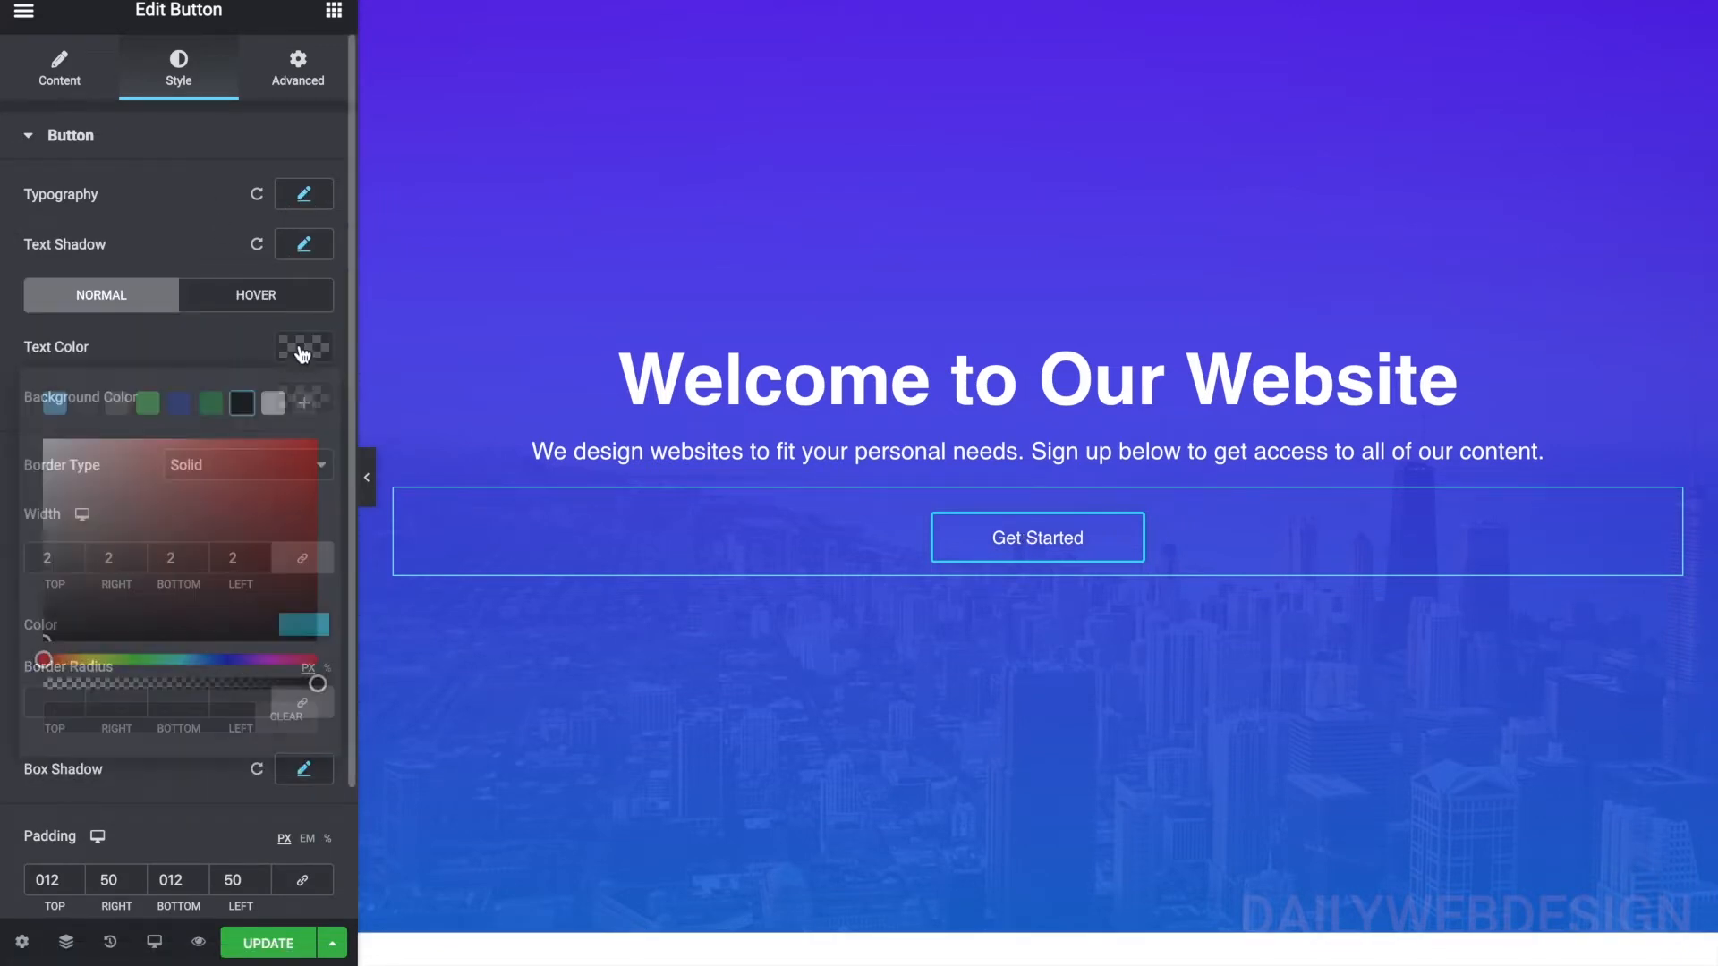
left_click(174, 721)
key("ctrl+v")
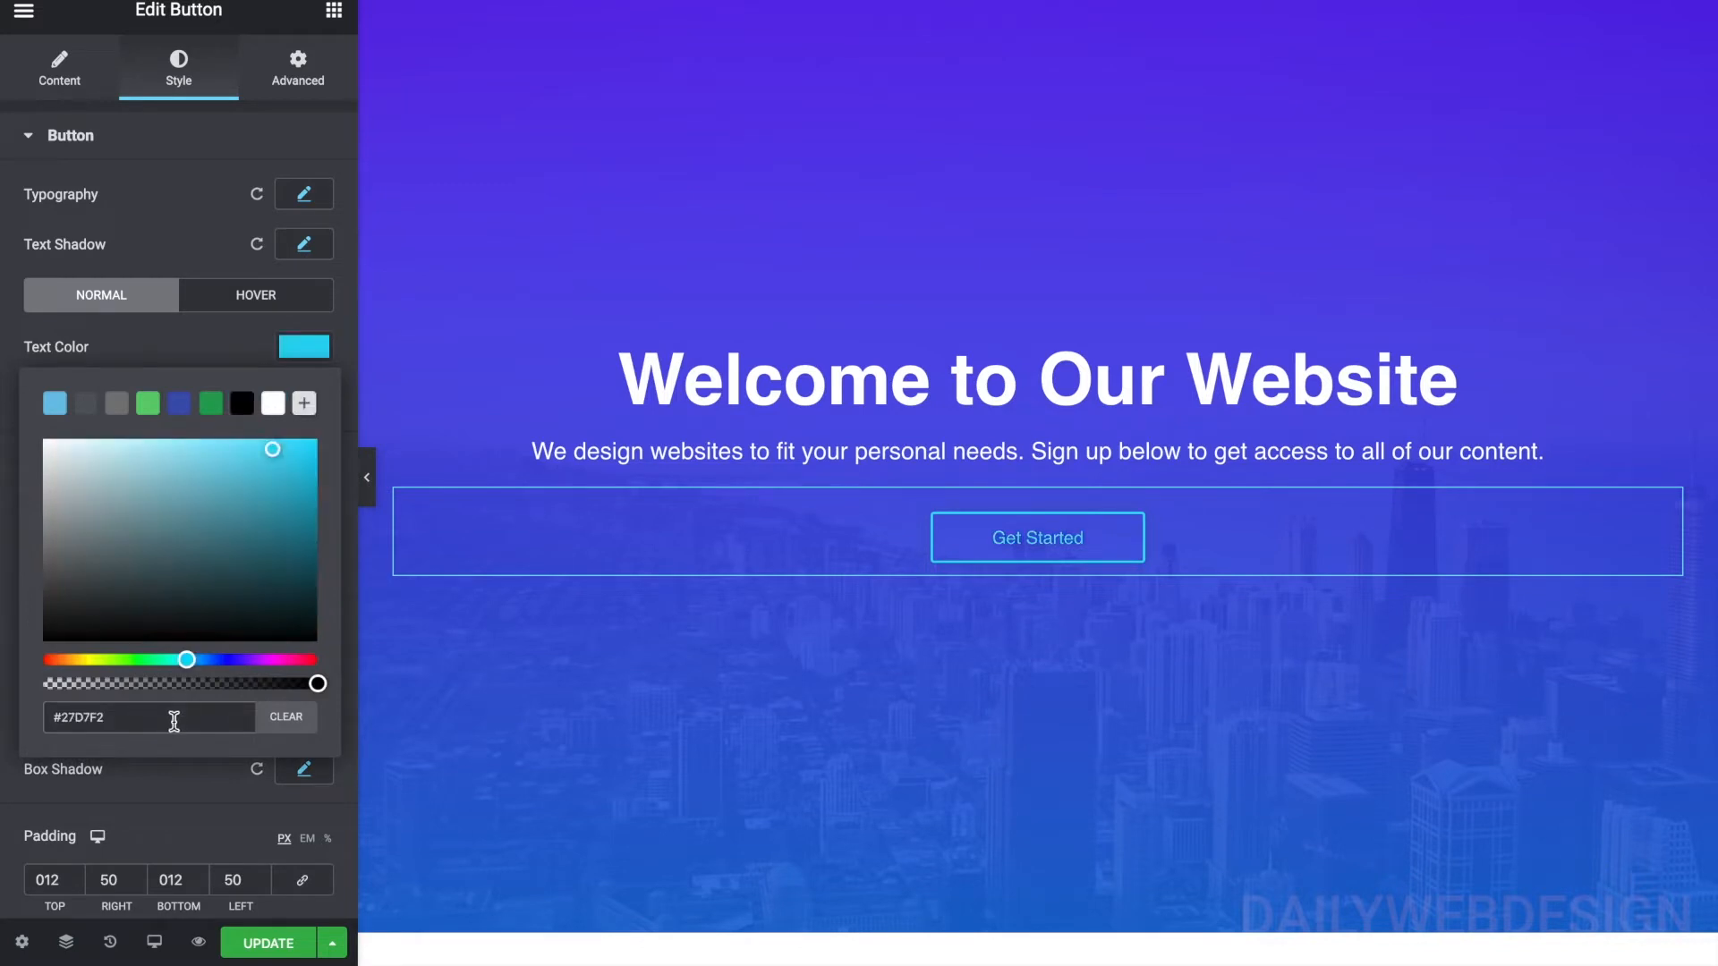
left_click(273, 404)
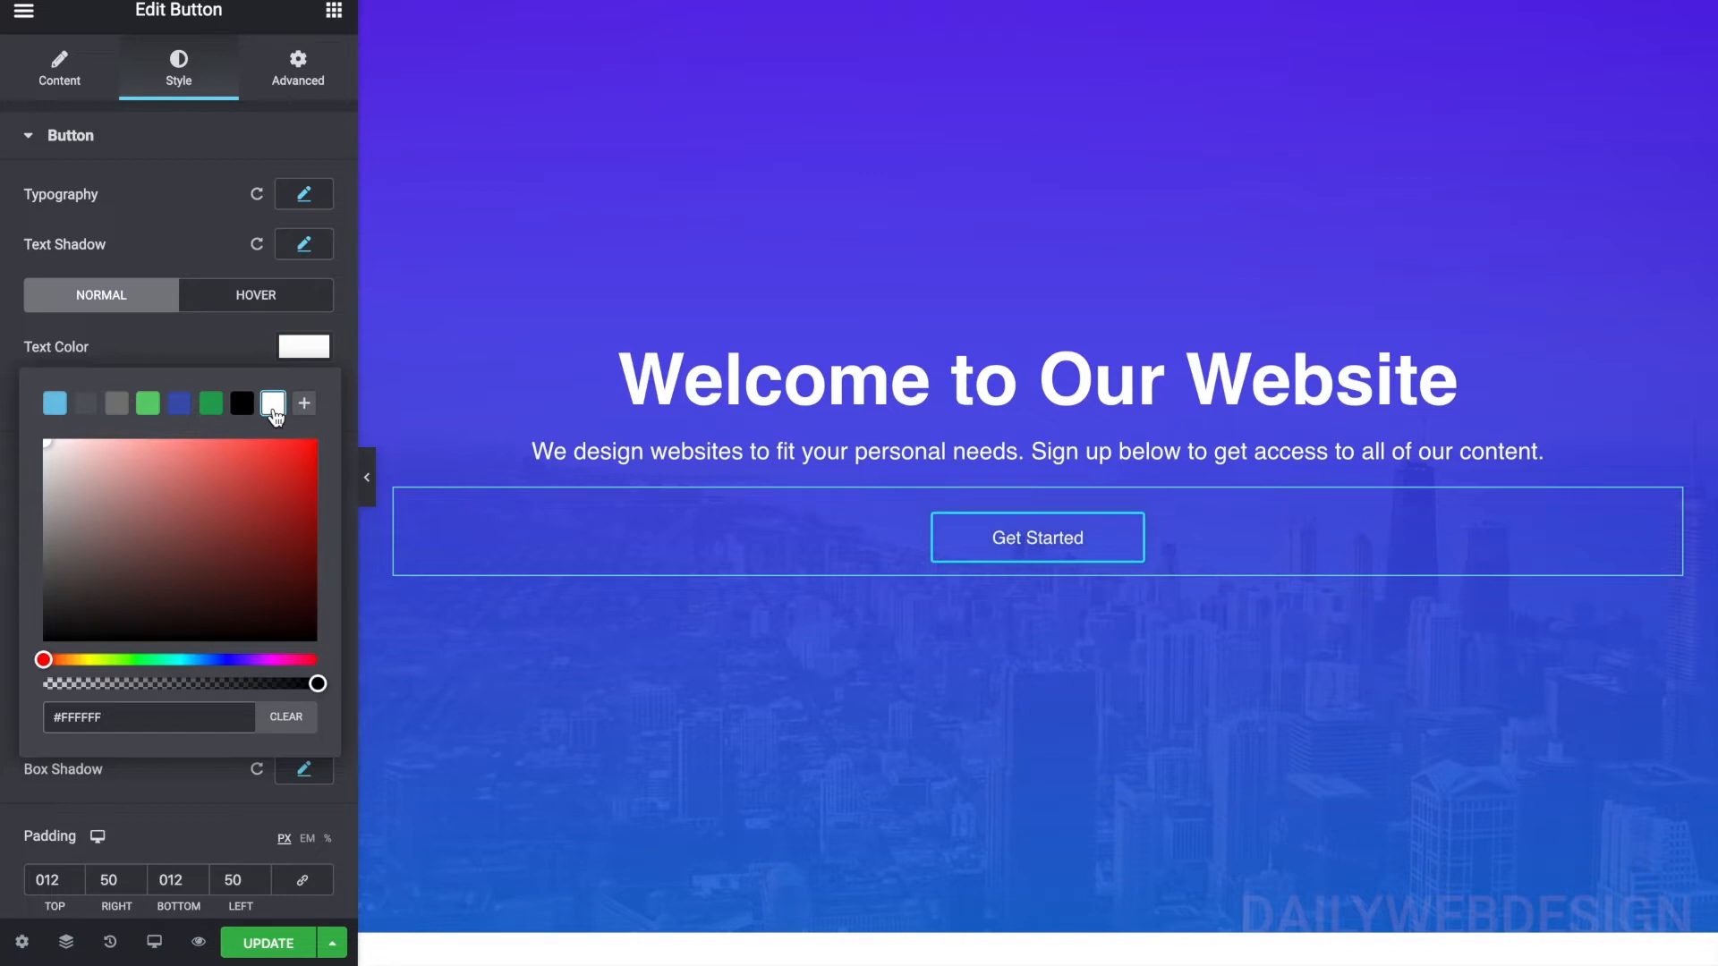
left_click(215, 257)
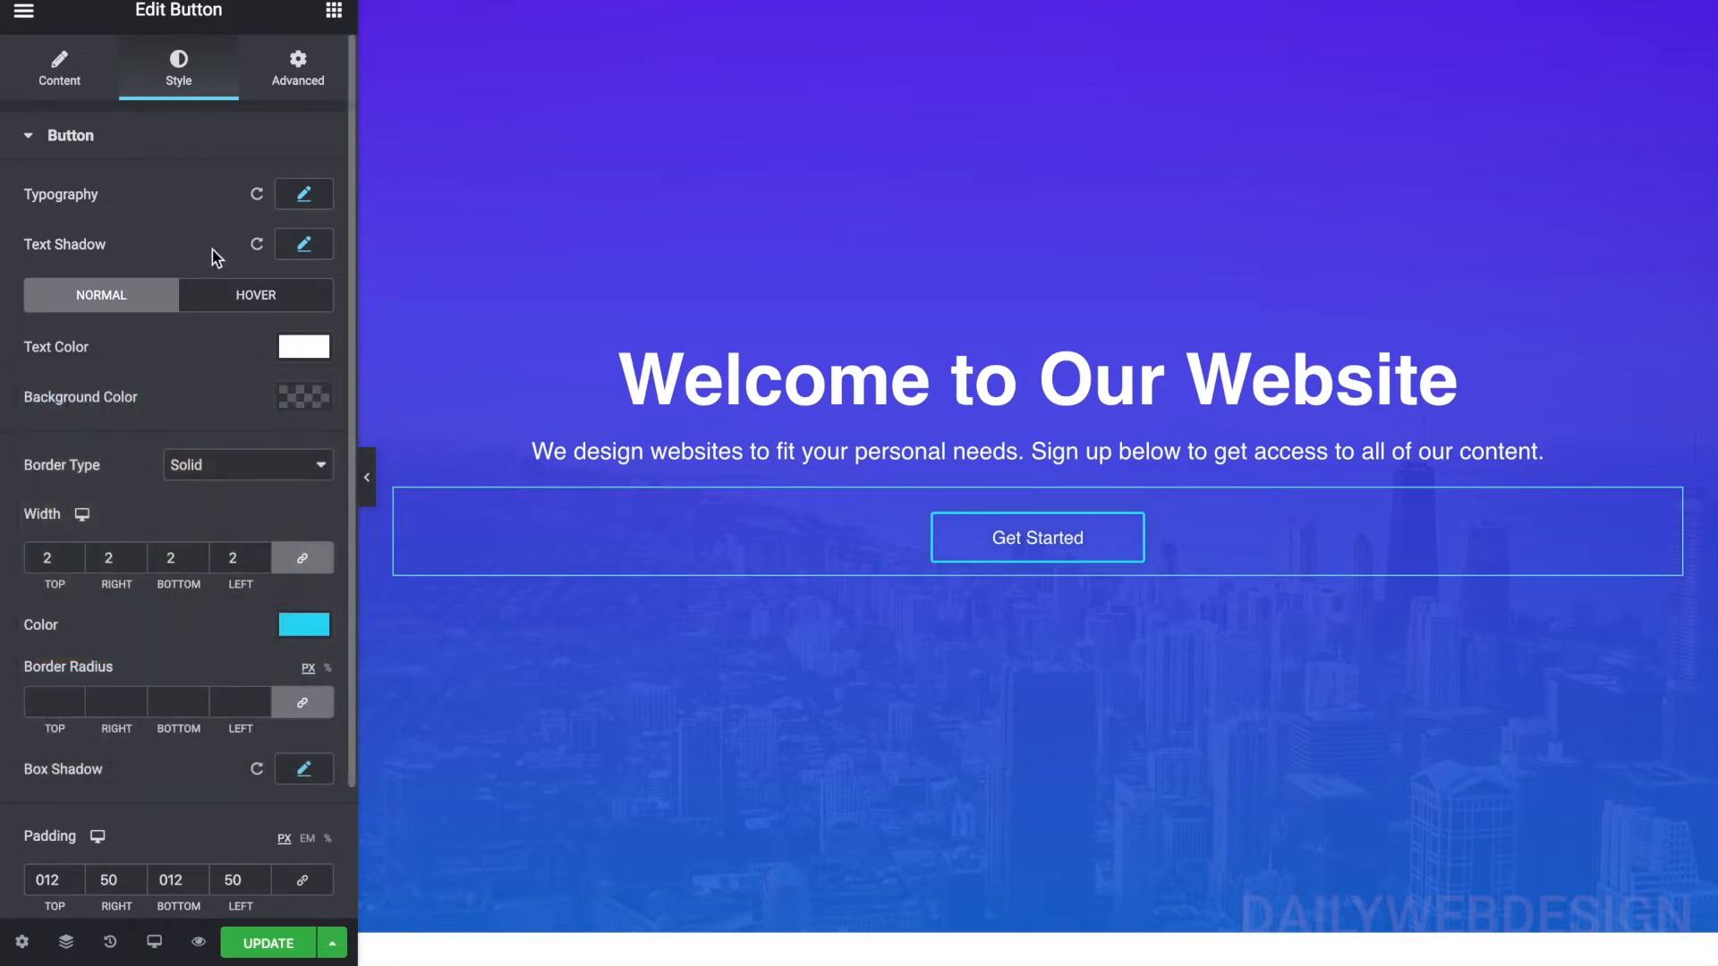
- Set the button text's font weight to 500 and replace it with 600
left_click(305, 199)
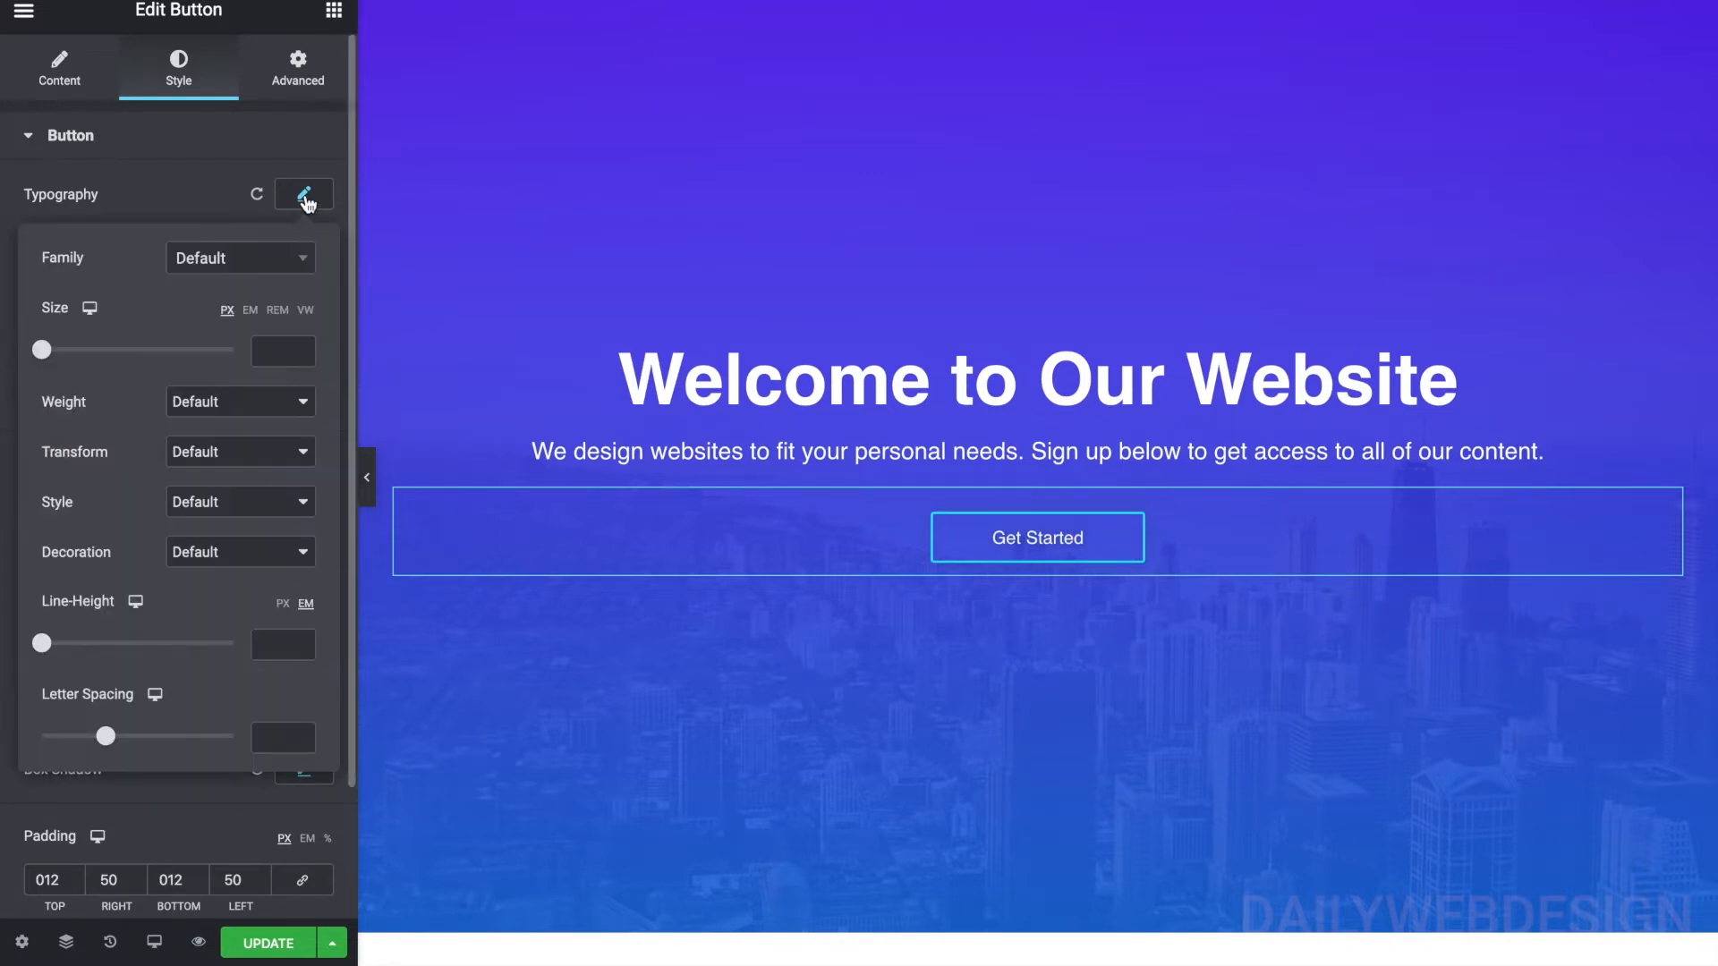
left_click(247, 399)
left_click(245, 310)
left_click(253, 405)
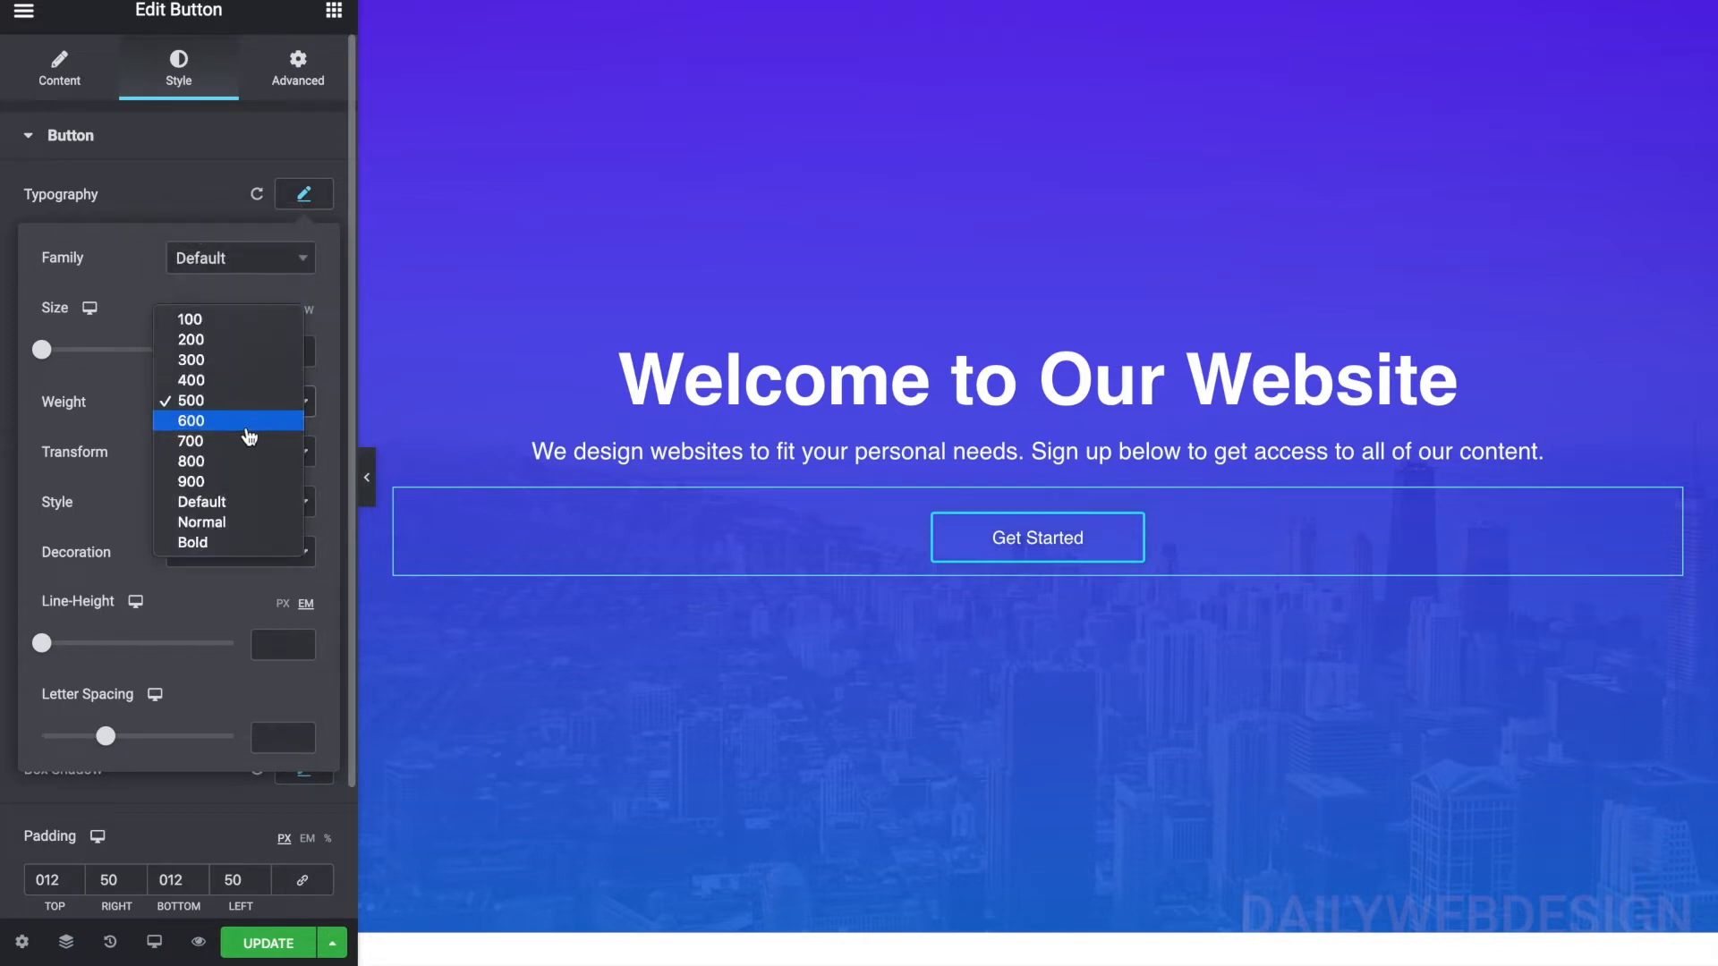
left_click(249, 426)
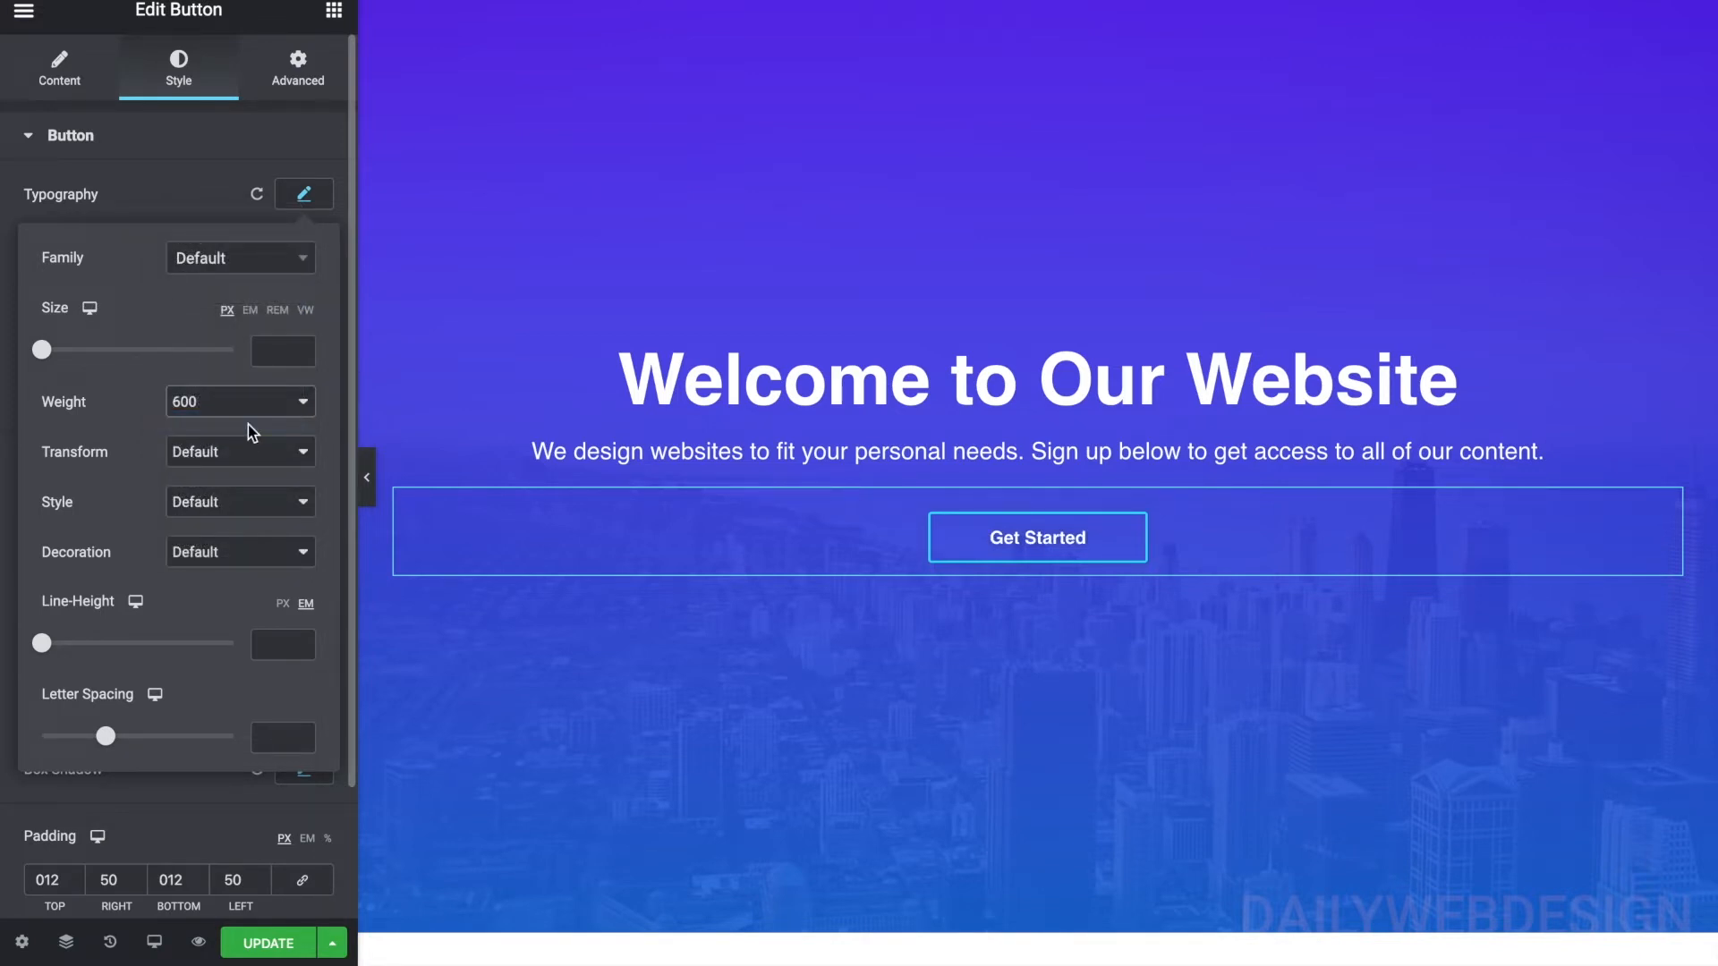
left_click(158, 198)
- Preview the hero section at full width with the editing panel hidden, and bring the panel back
left_click(366, 487)
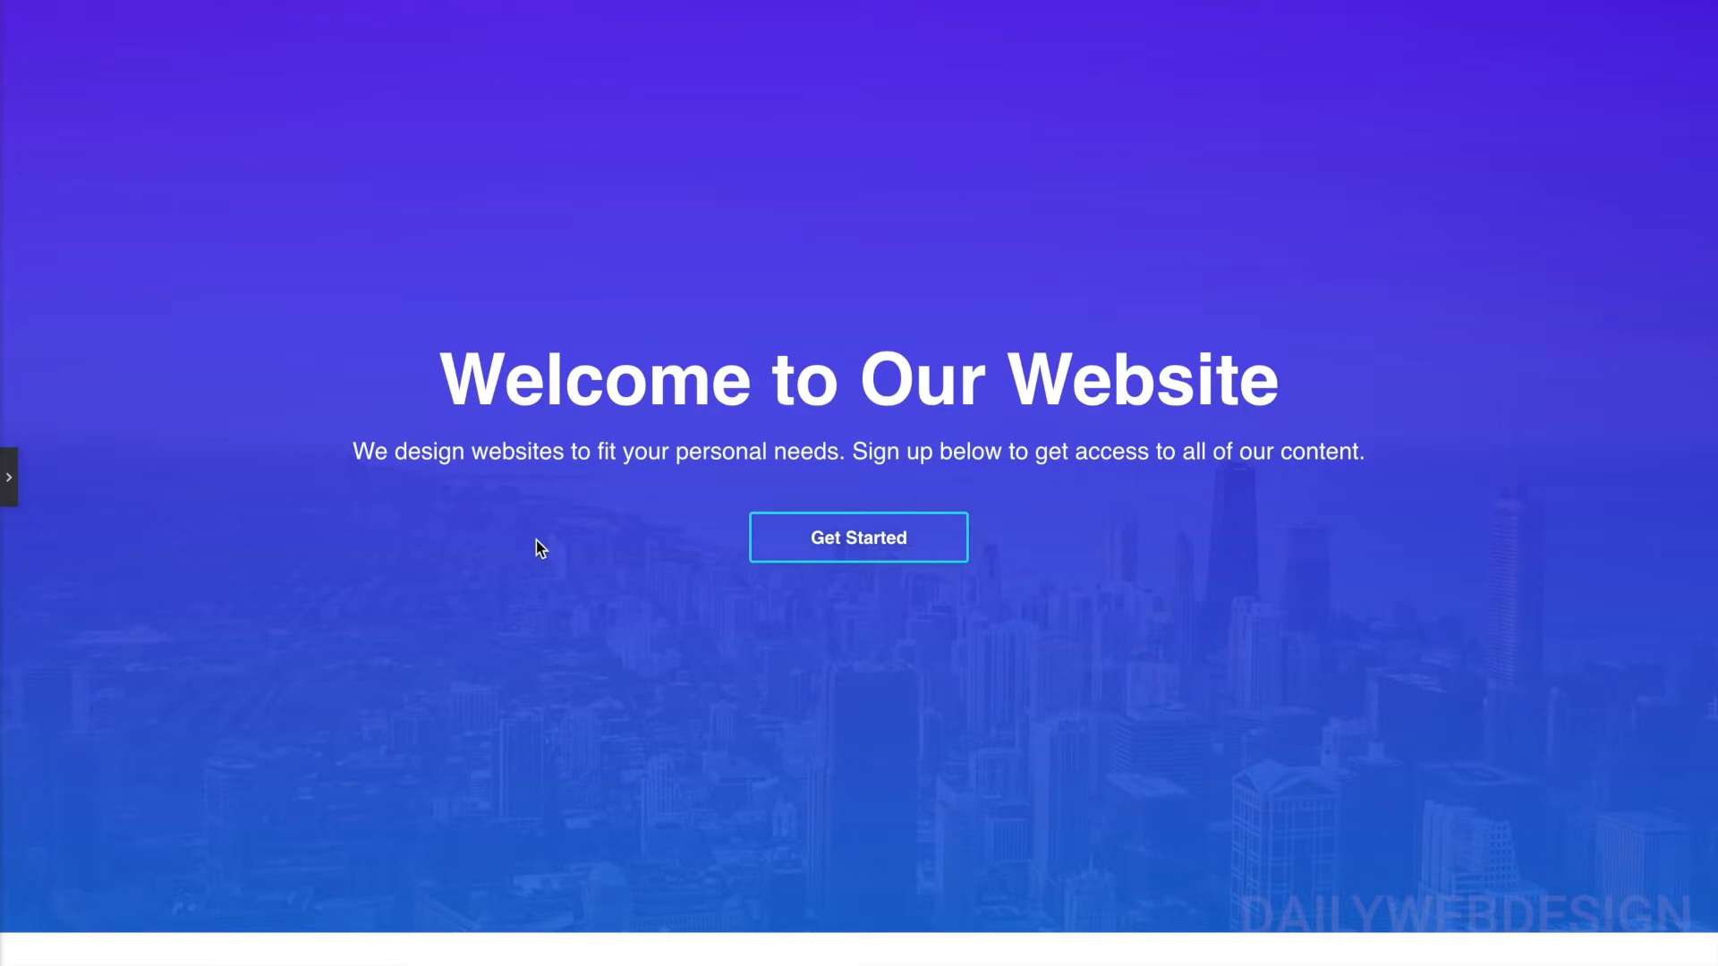
scroll(537, 544, "down", 3)
scroll(537, 544, "up", 3)
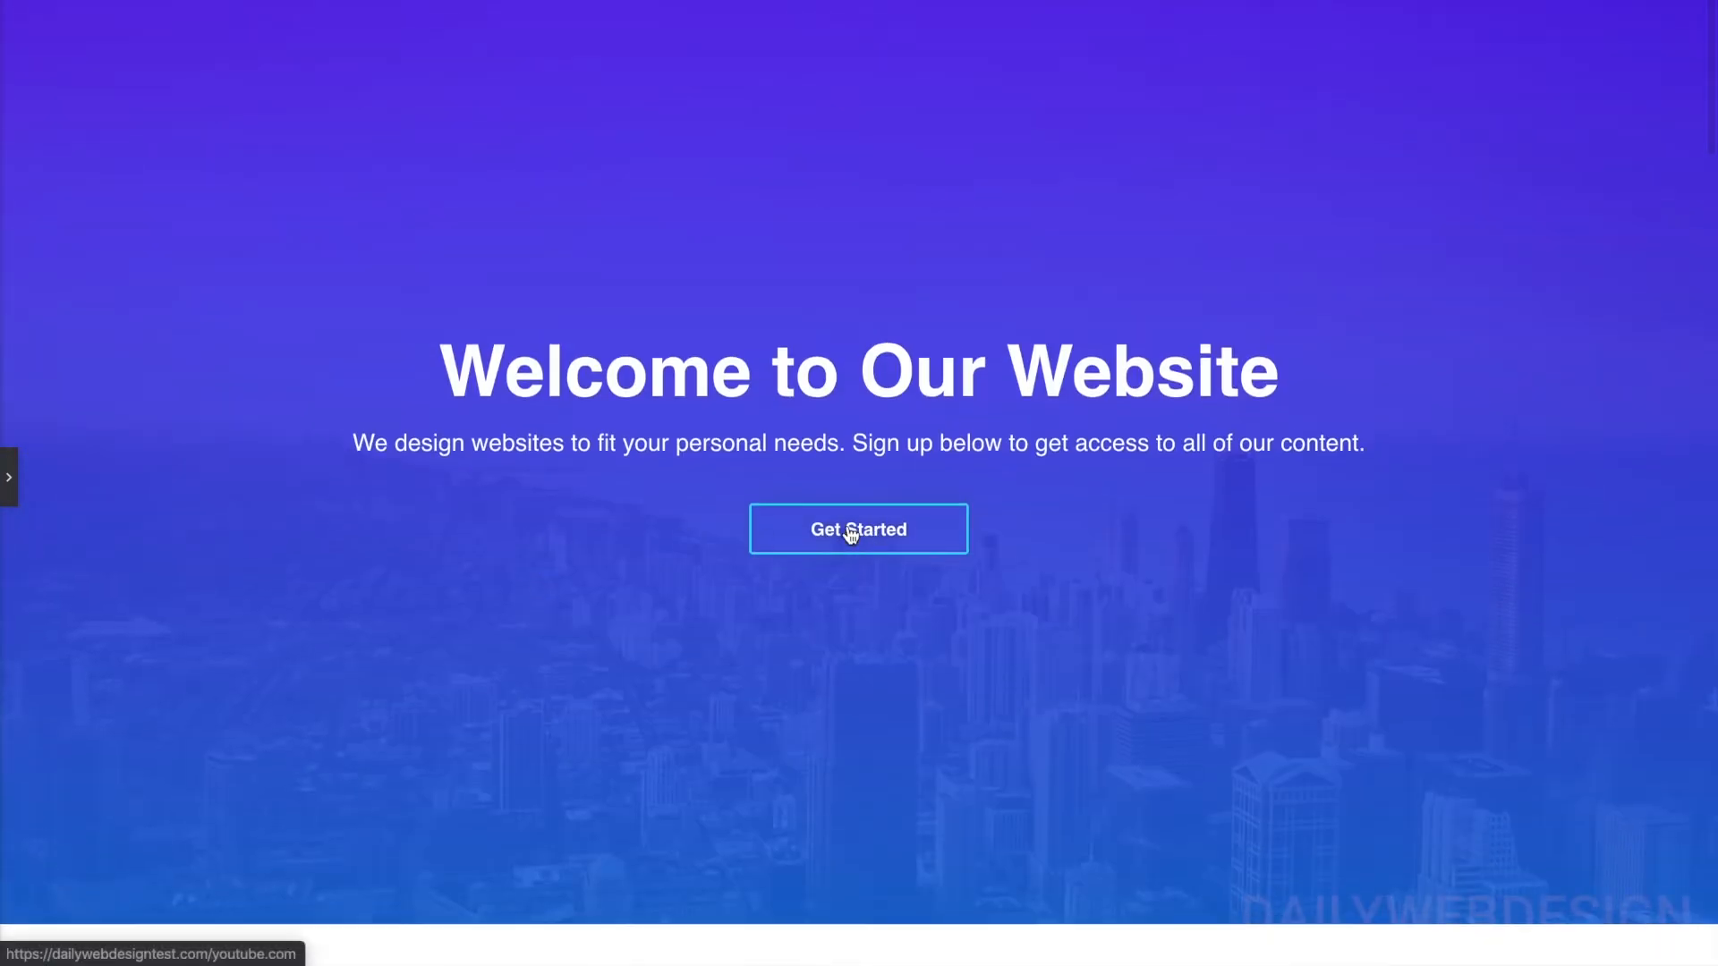
left_click(9, 477)
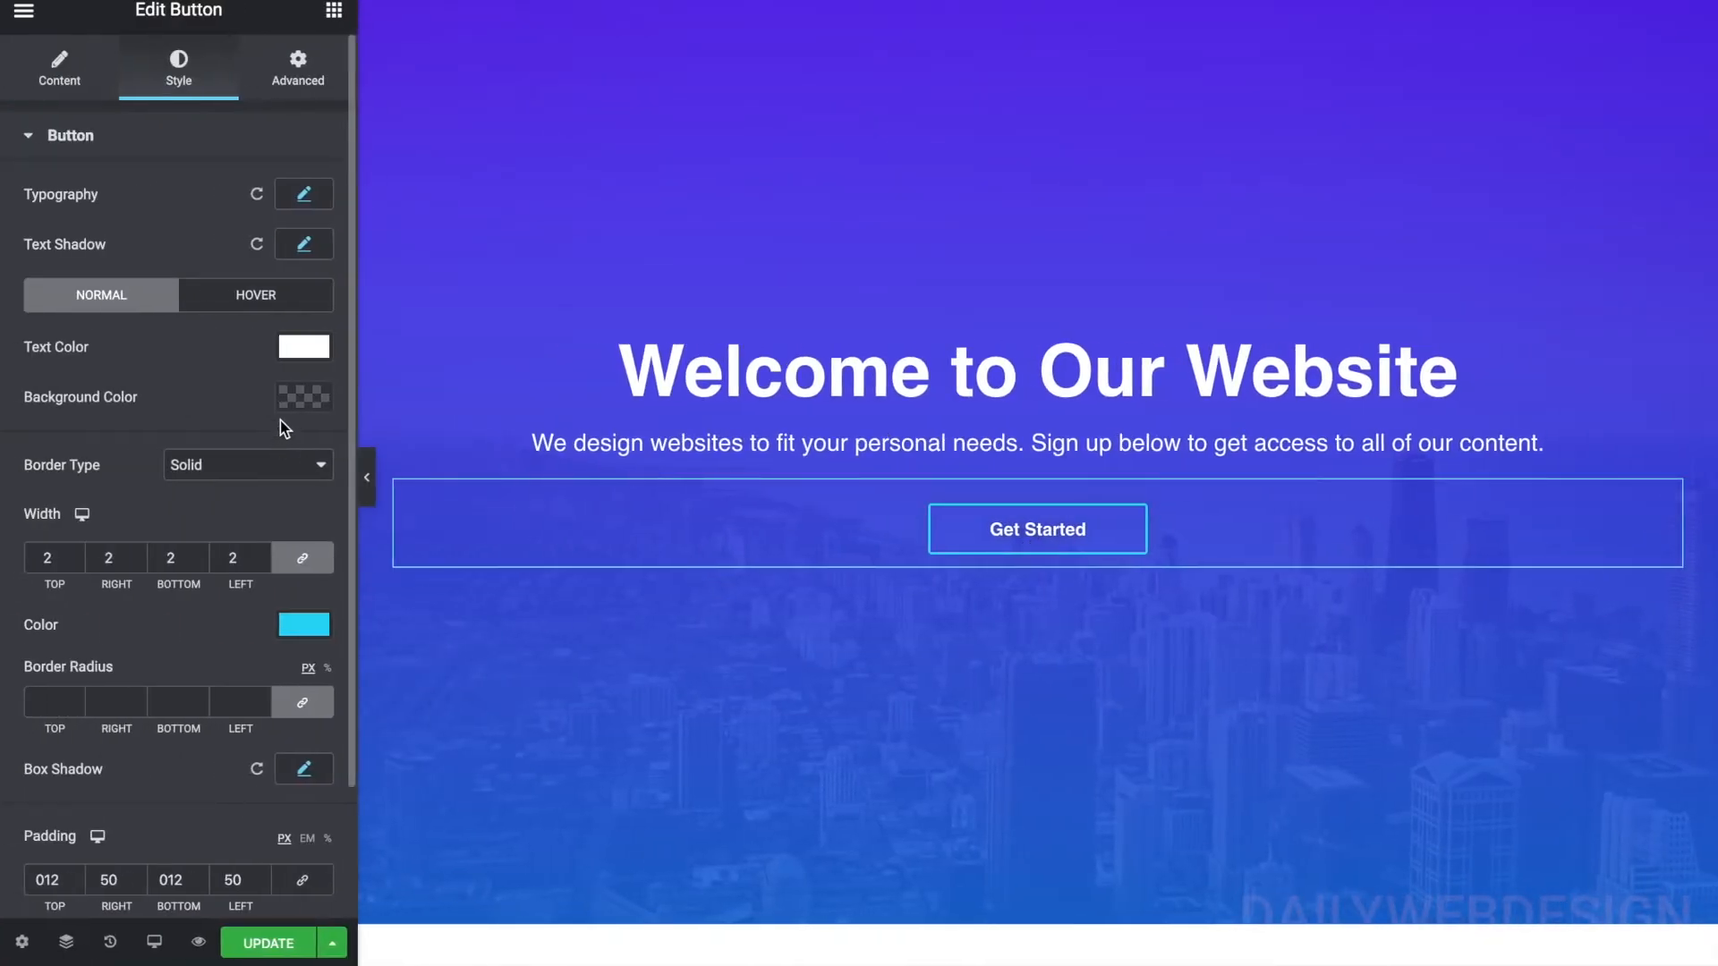
- Set the button text's font weight to 500 and its font family to Open Sans
left_click(304, 194)
left_click(228, 405)
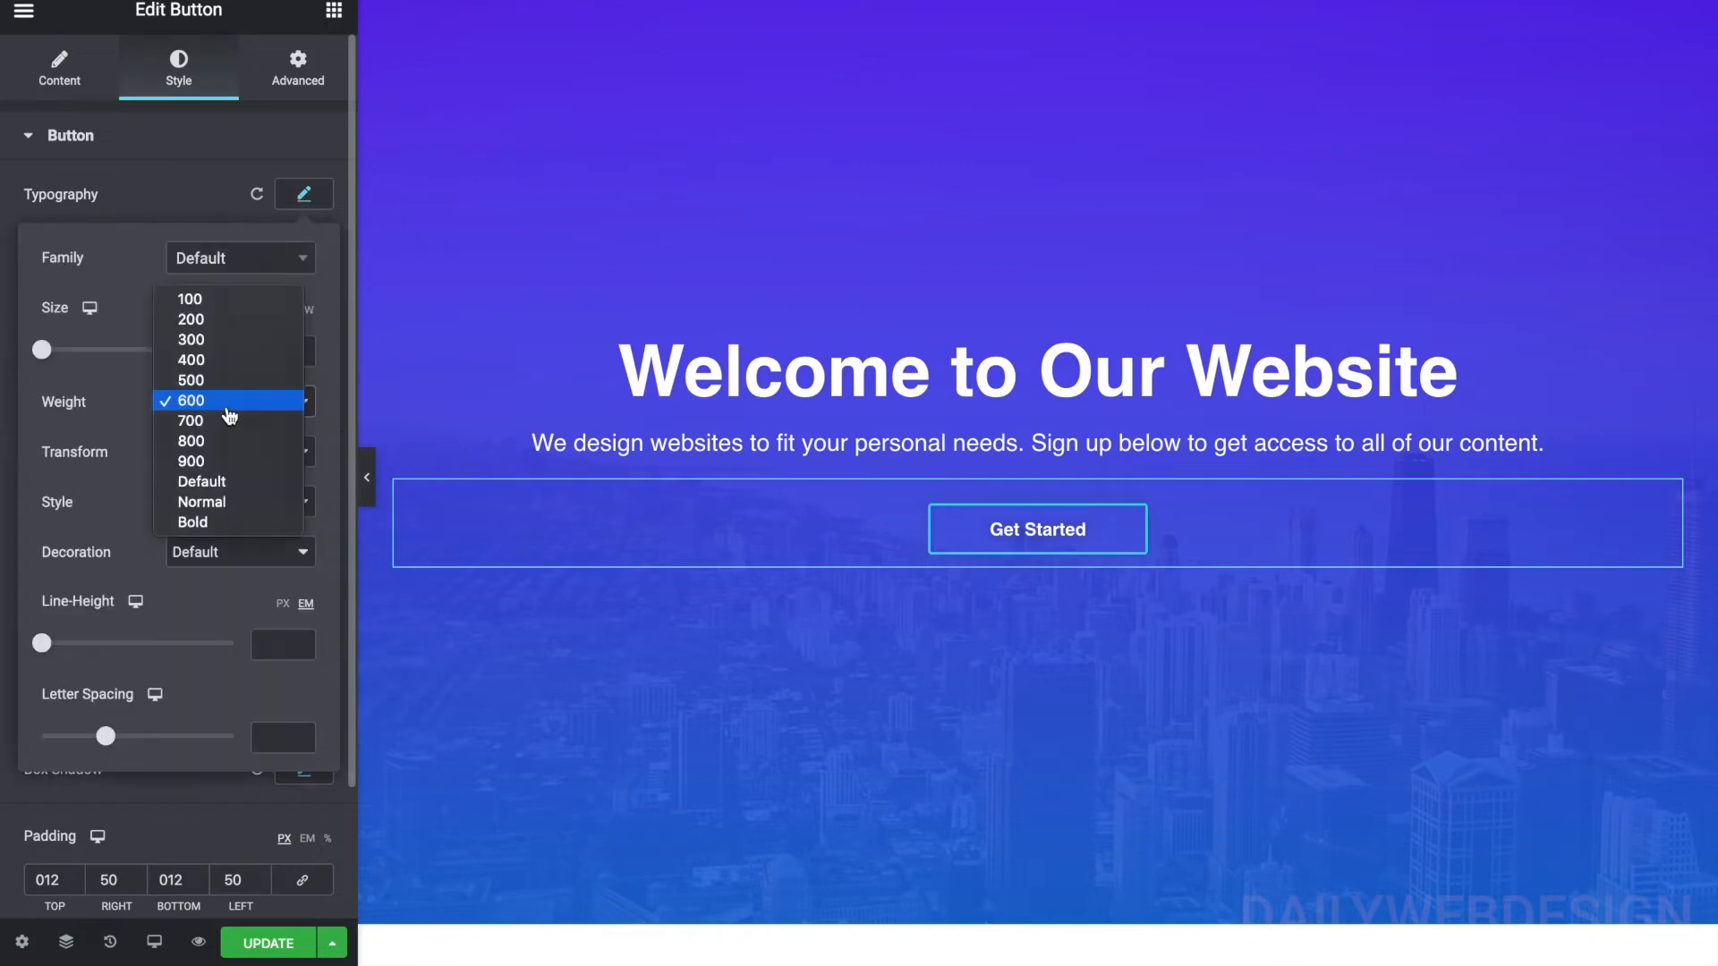
left_click(230, 381)
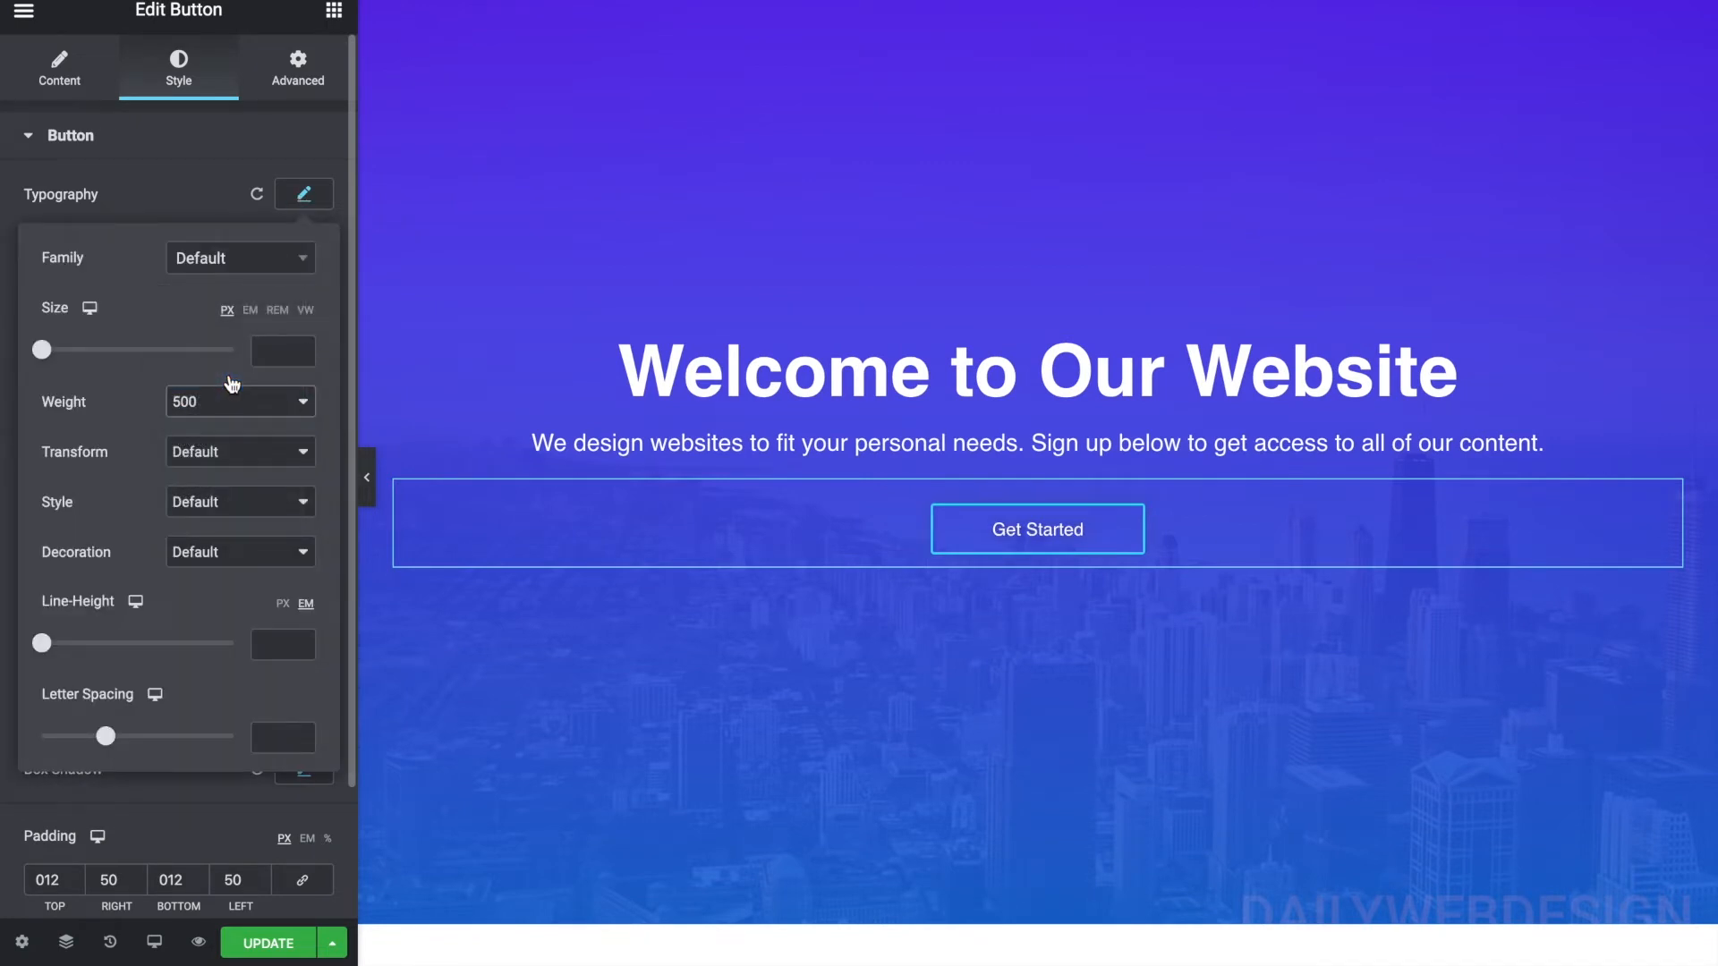
left_click(250, 256)
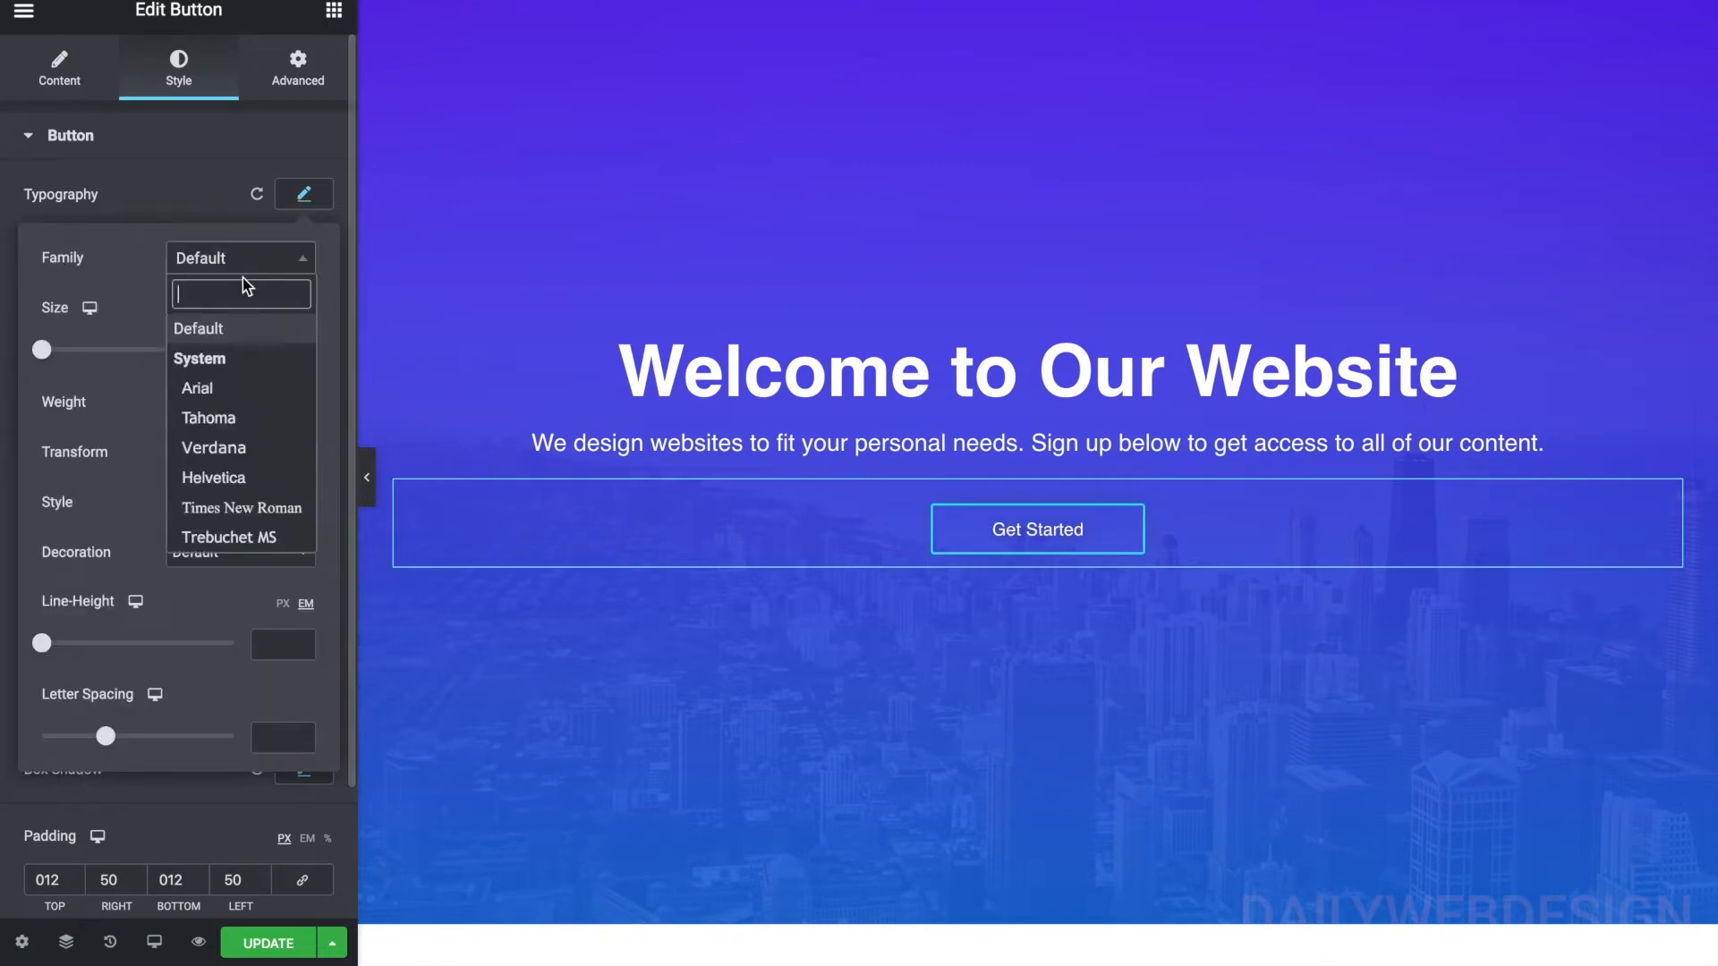
type("open")
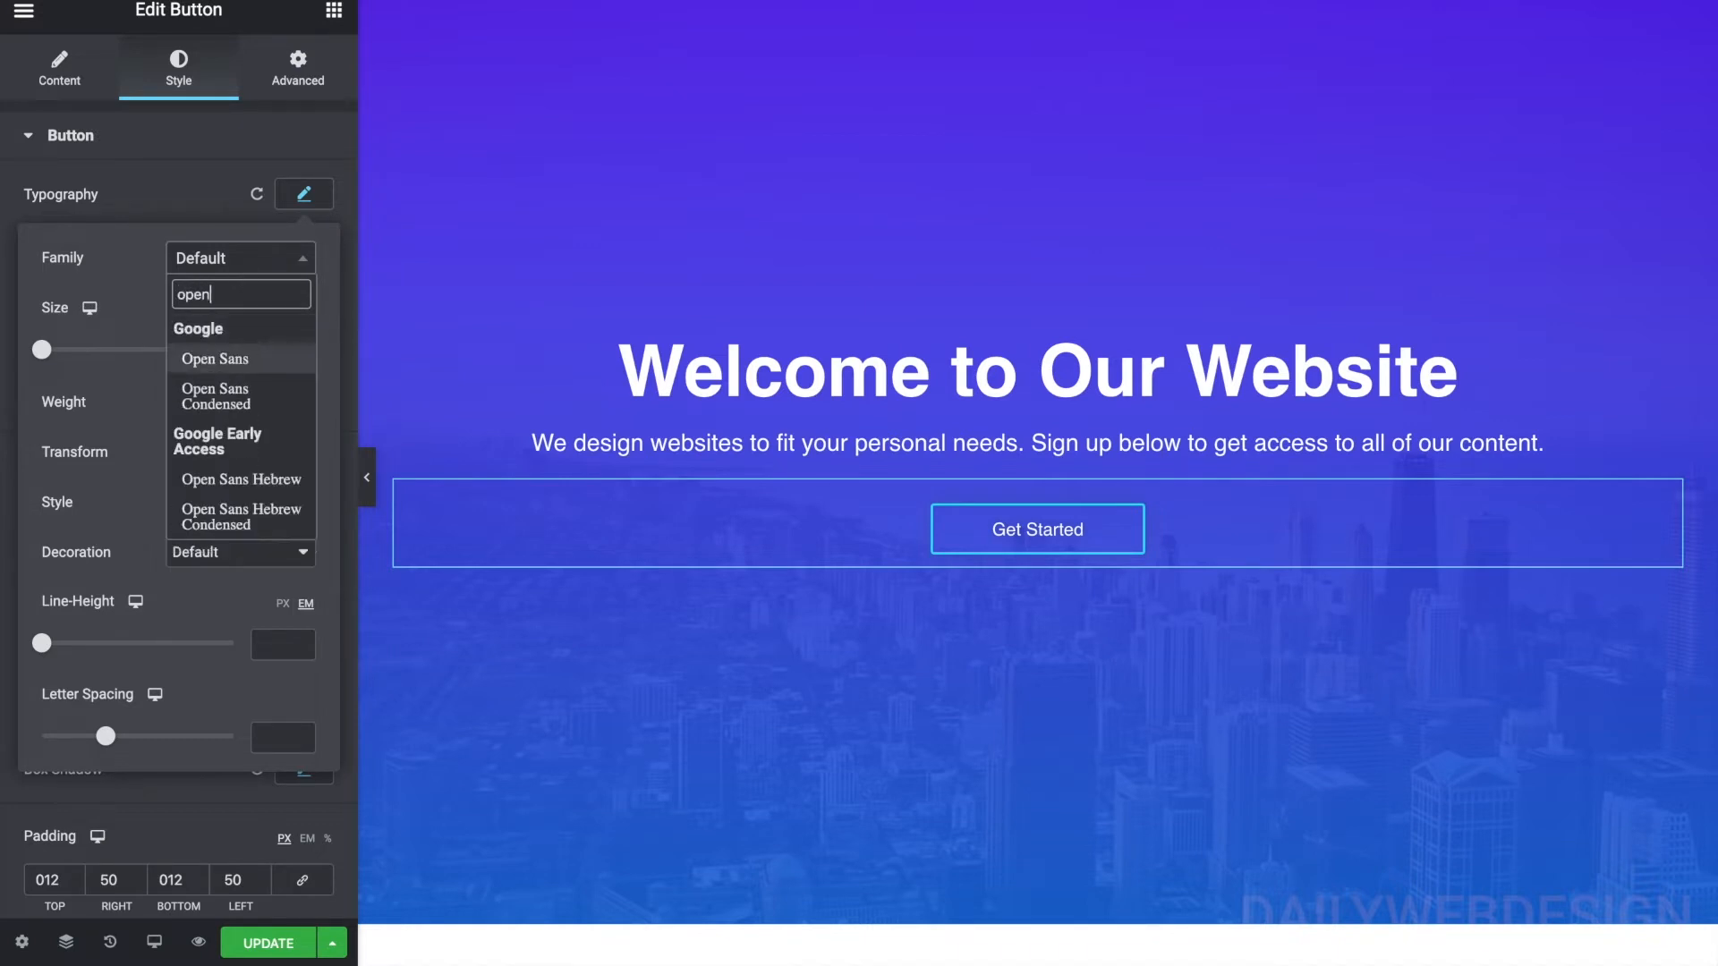
left_click(239, 363)
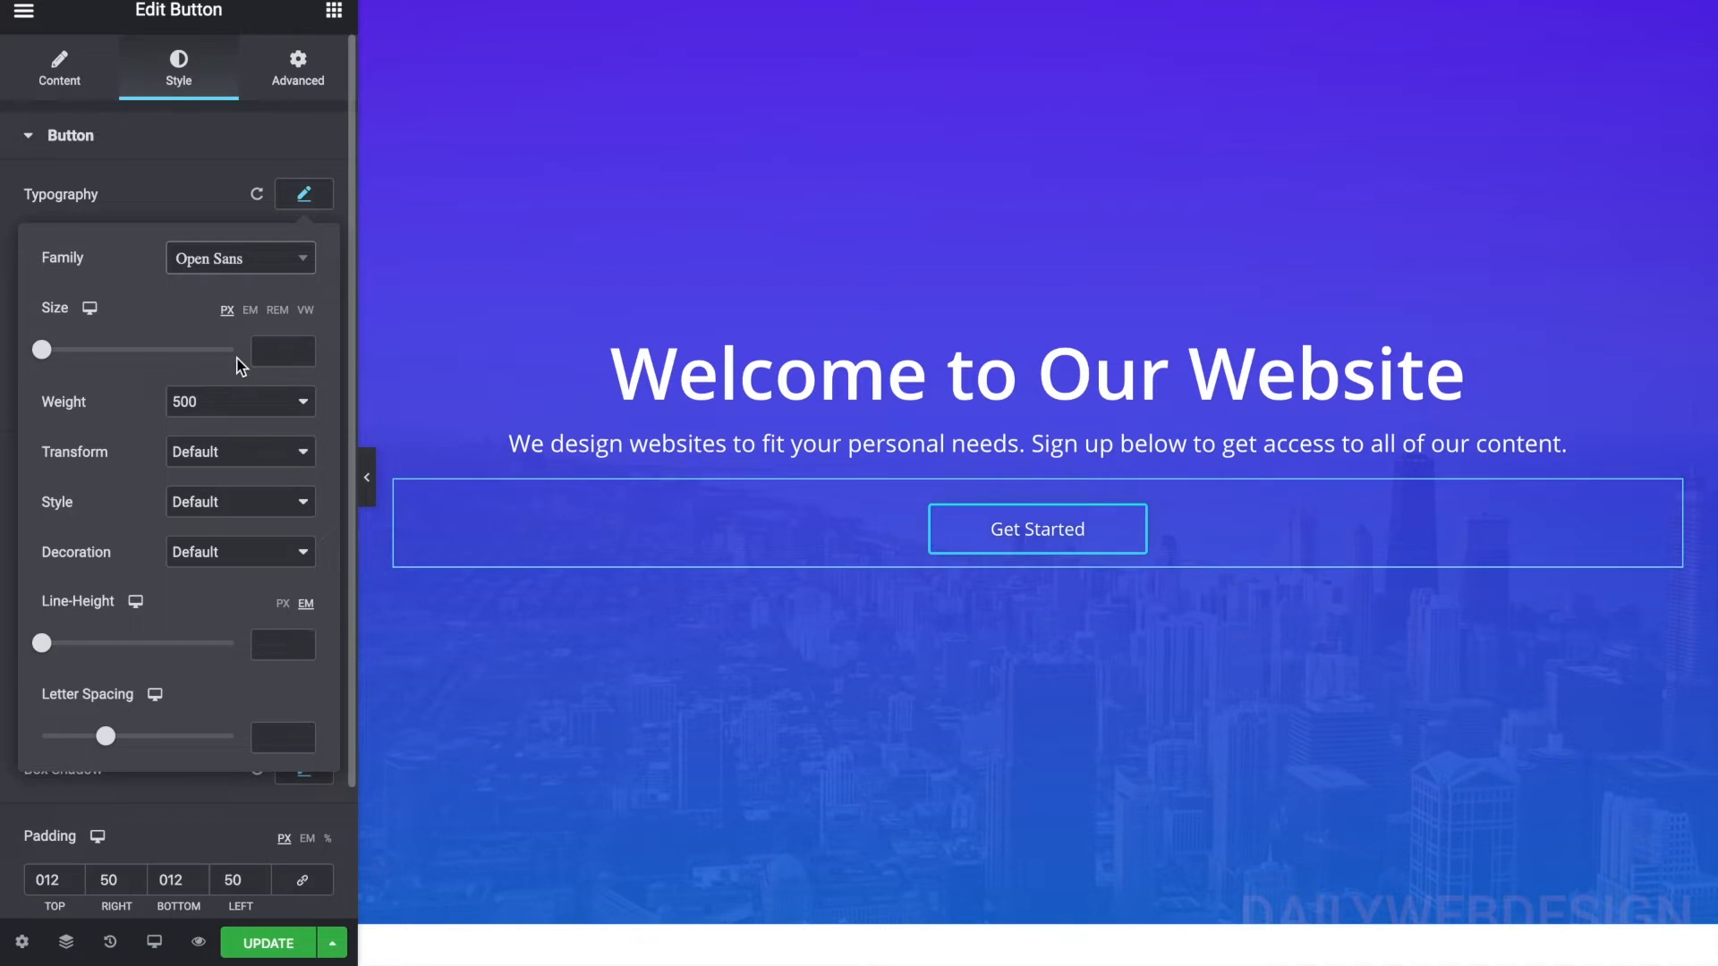
- Try a font weight of 600 on the Open Sans button text and return it to 500
left_click(259, 401)
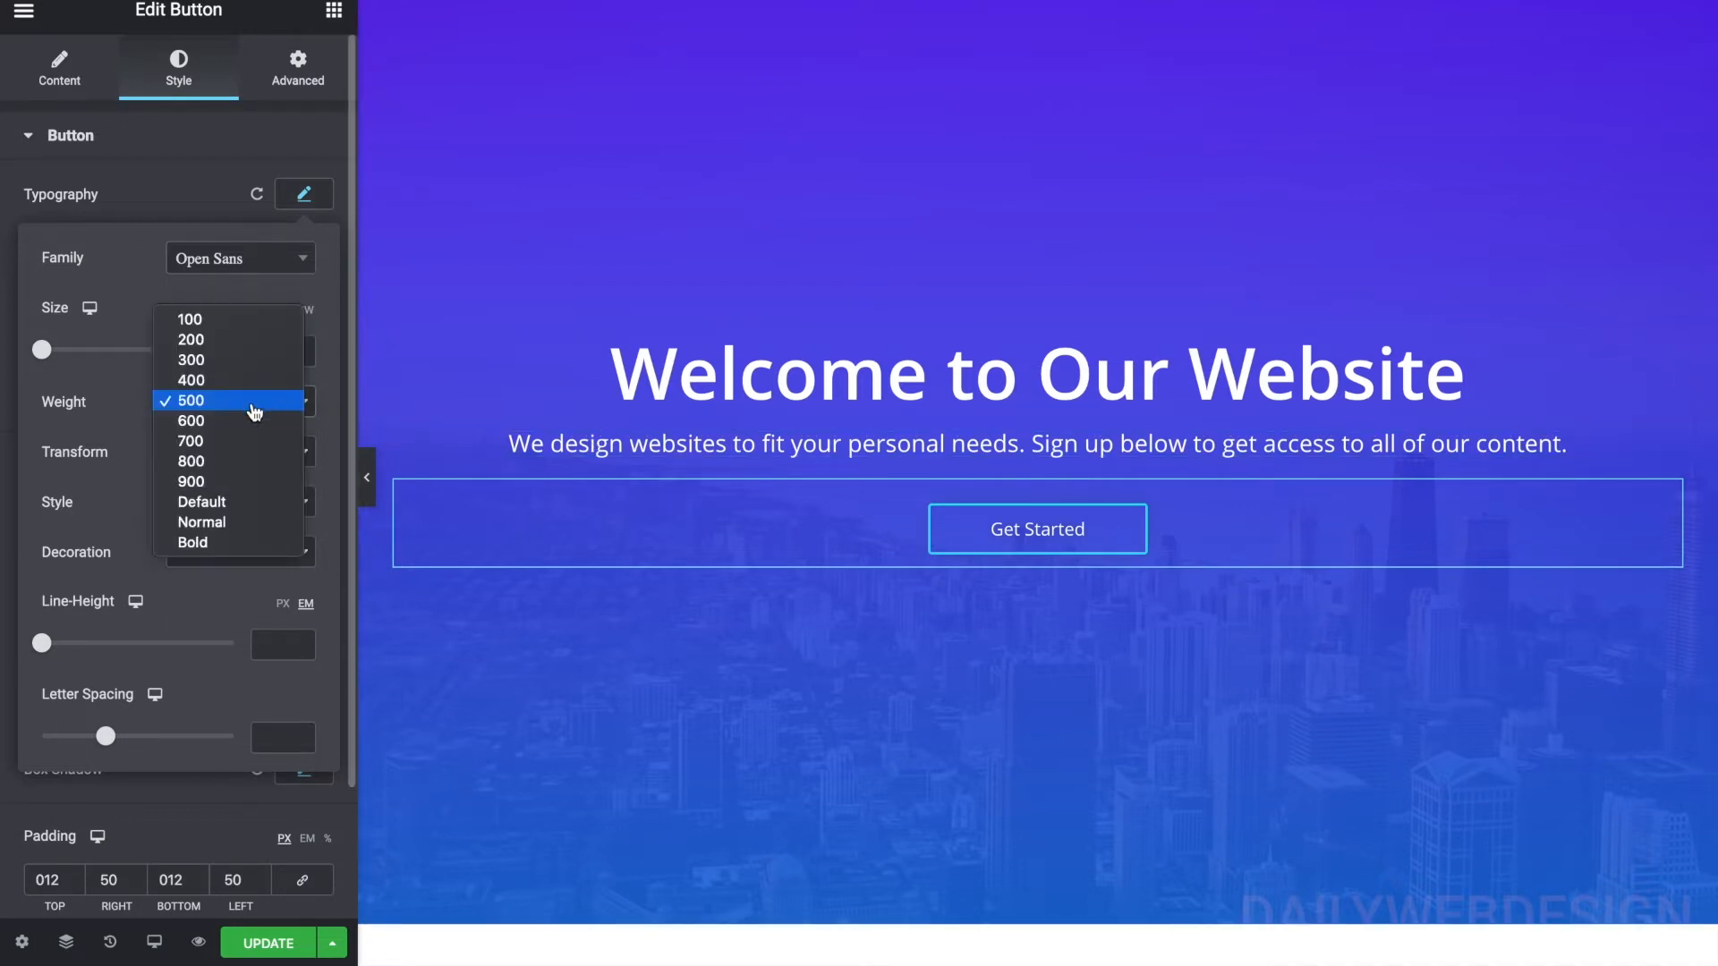
left_click(252, 422)
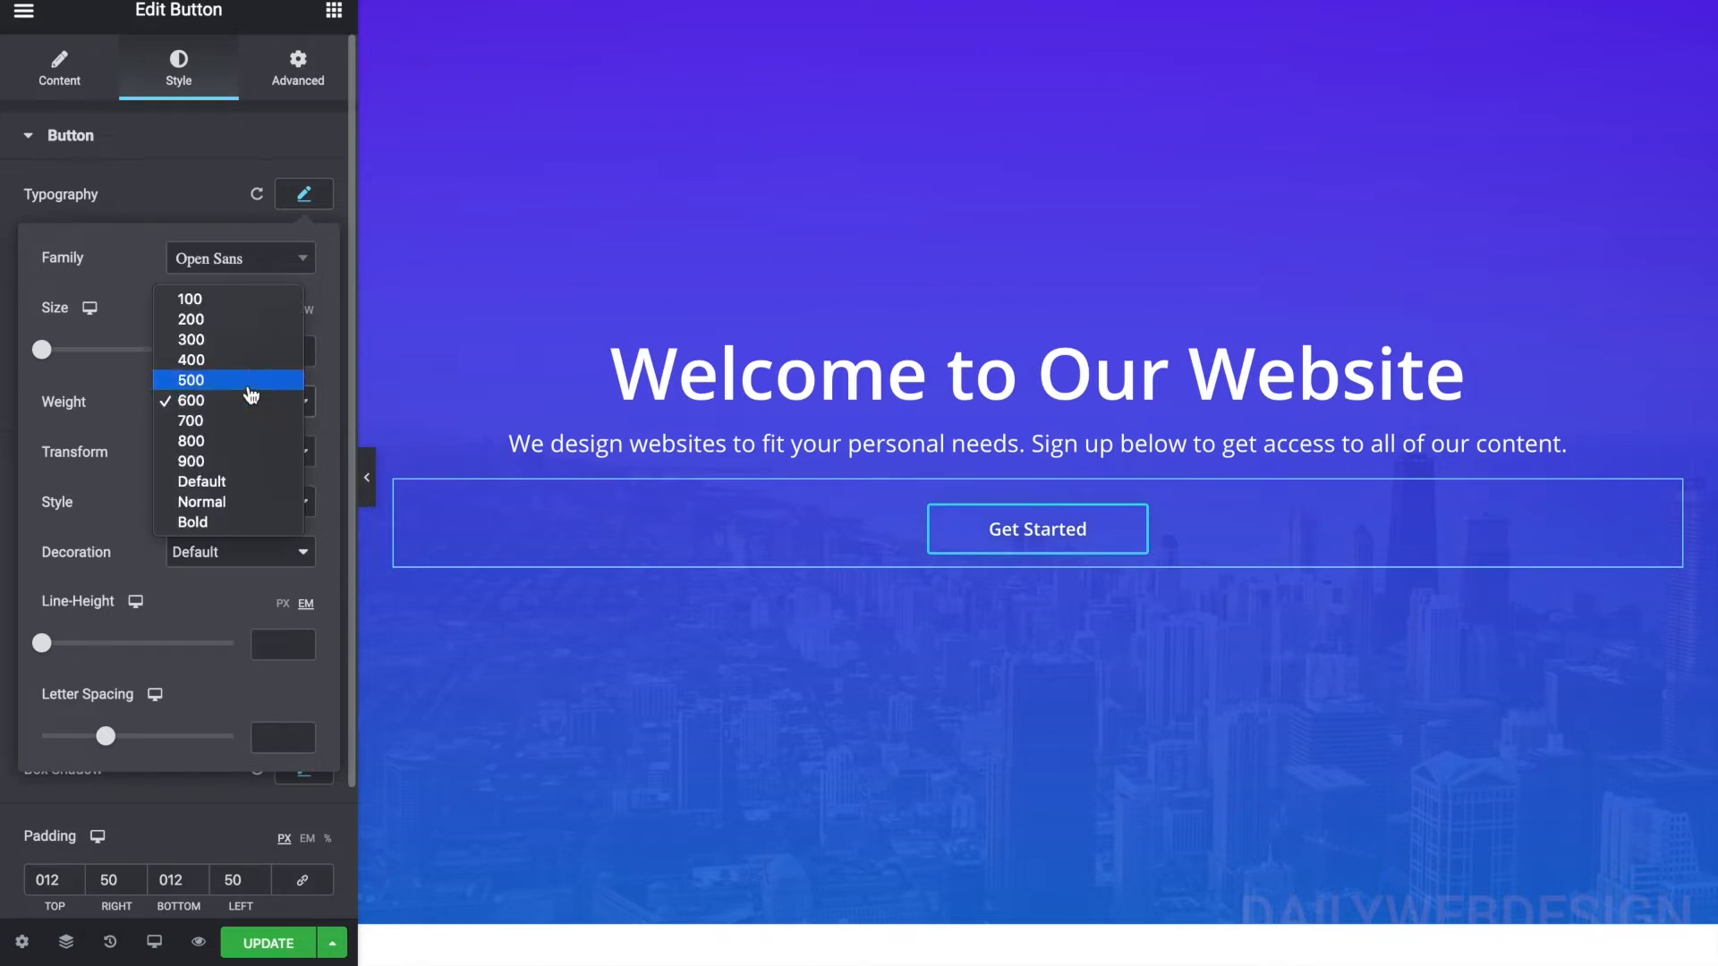
left_click(245, 382)
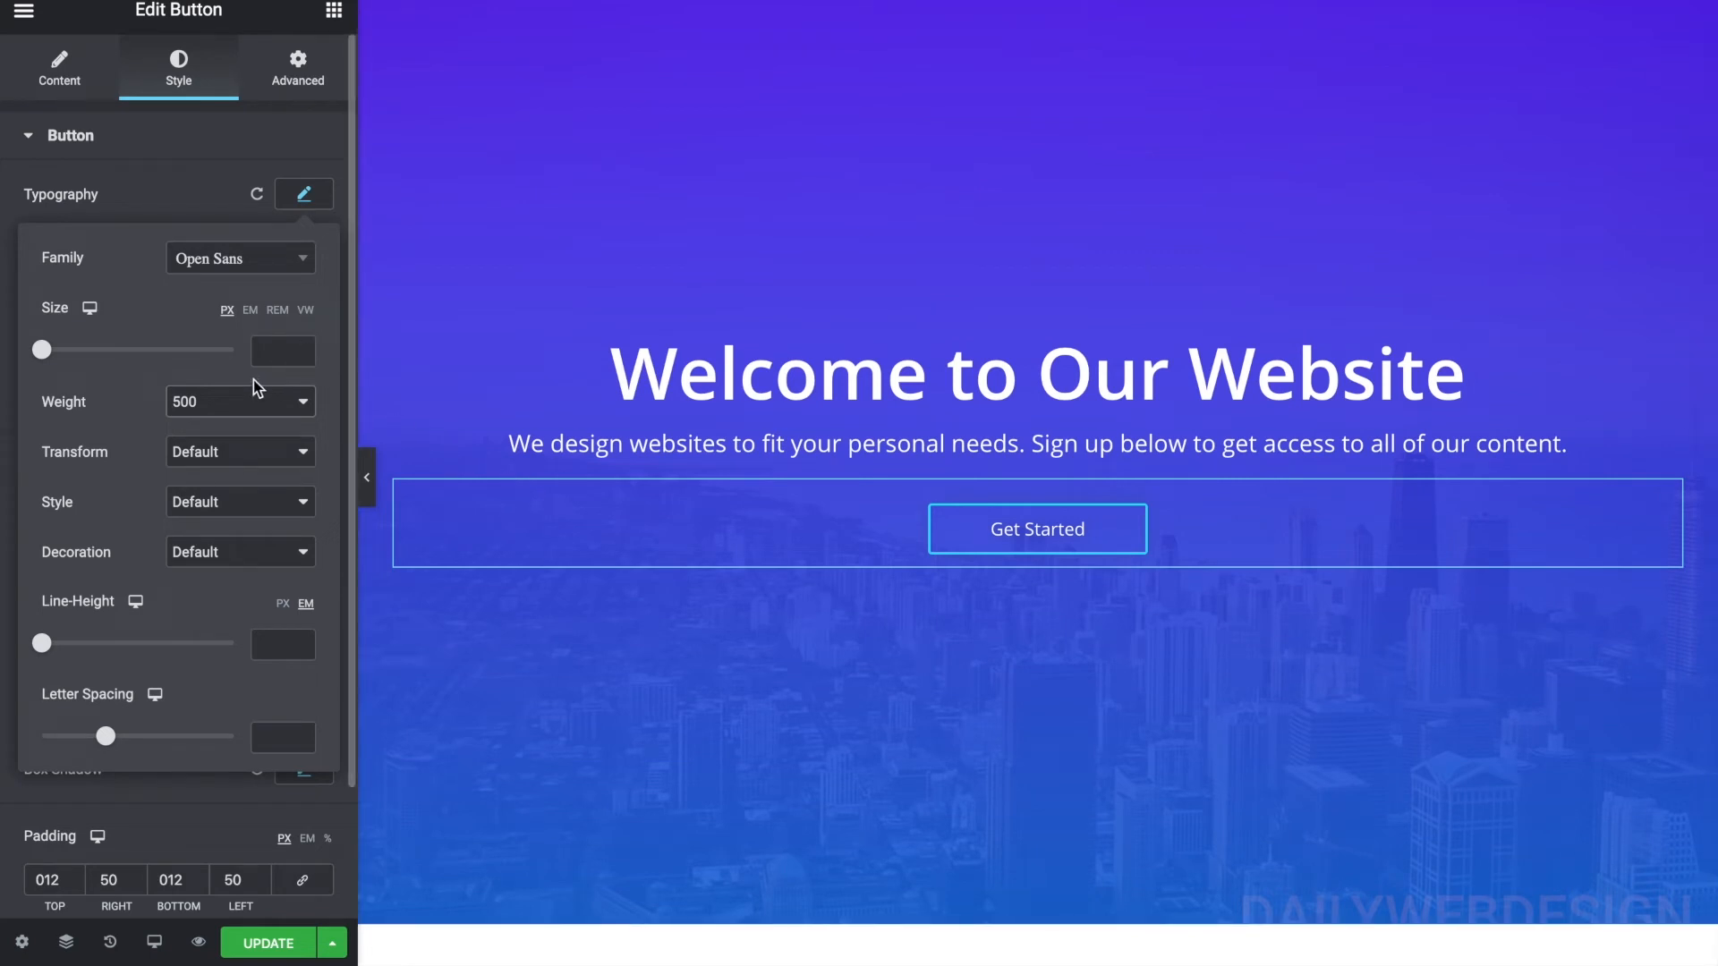
- Check the restyled button and headings at full page width, and restore the editing panel
left_click(372, 467)
left_click(372, 467)
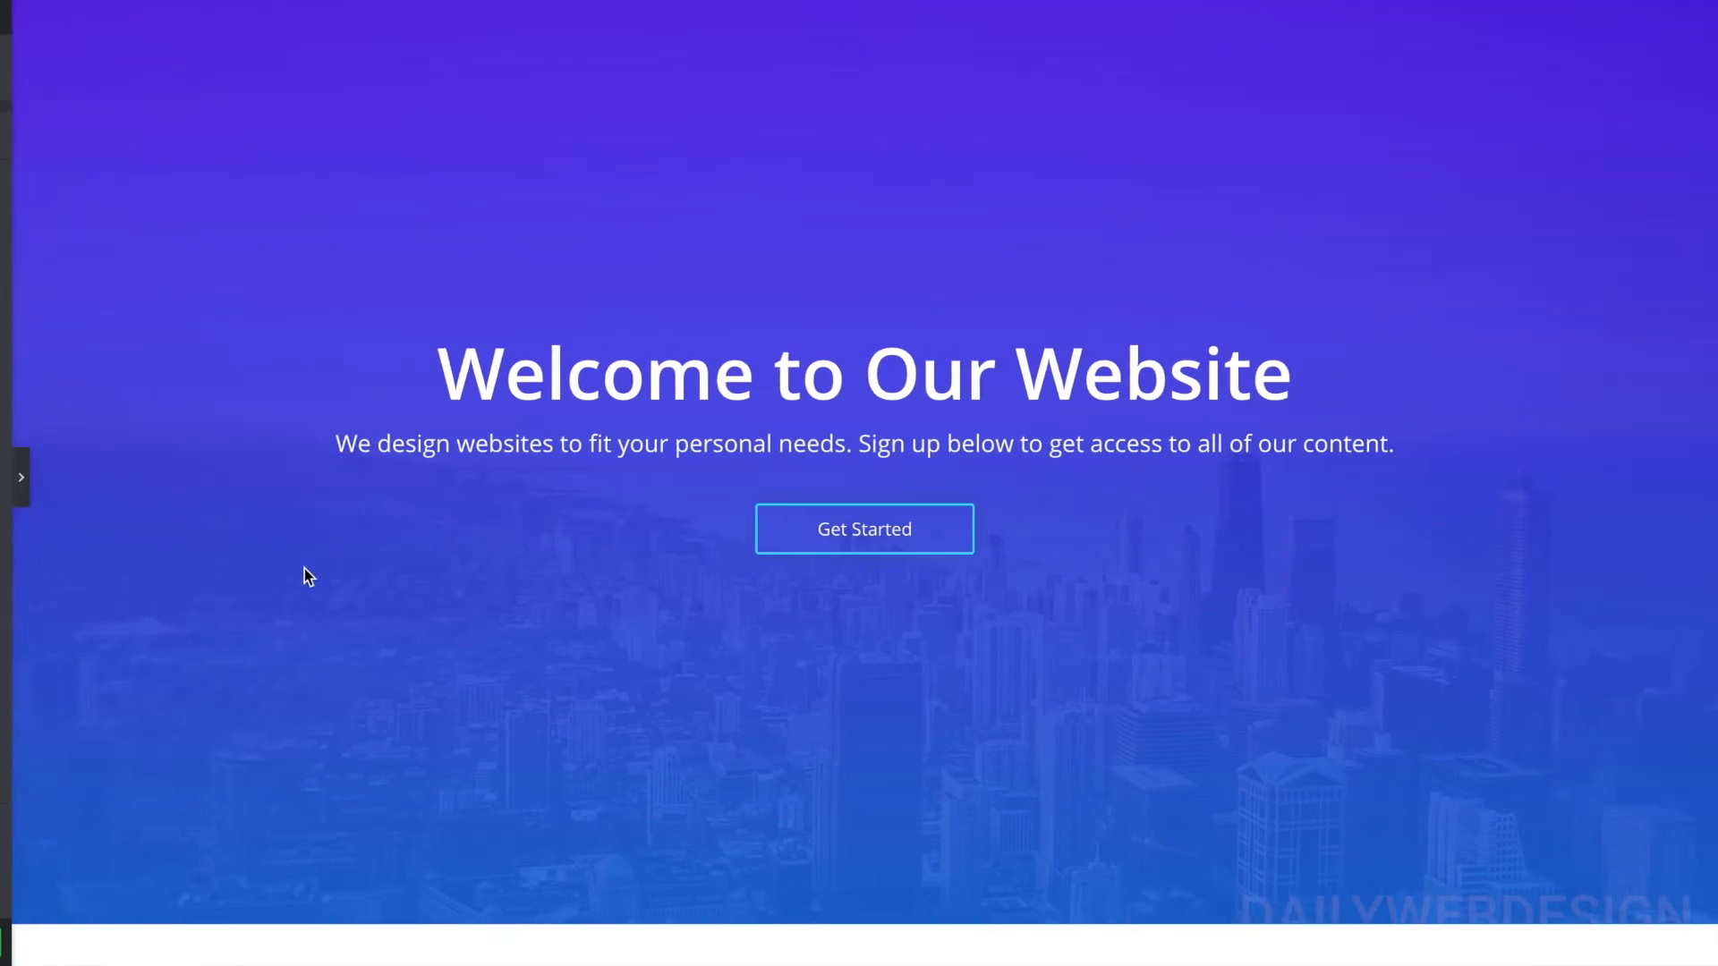
left_click(5, 467)
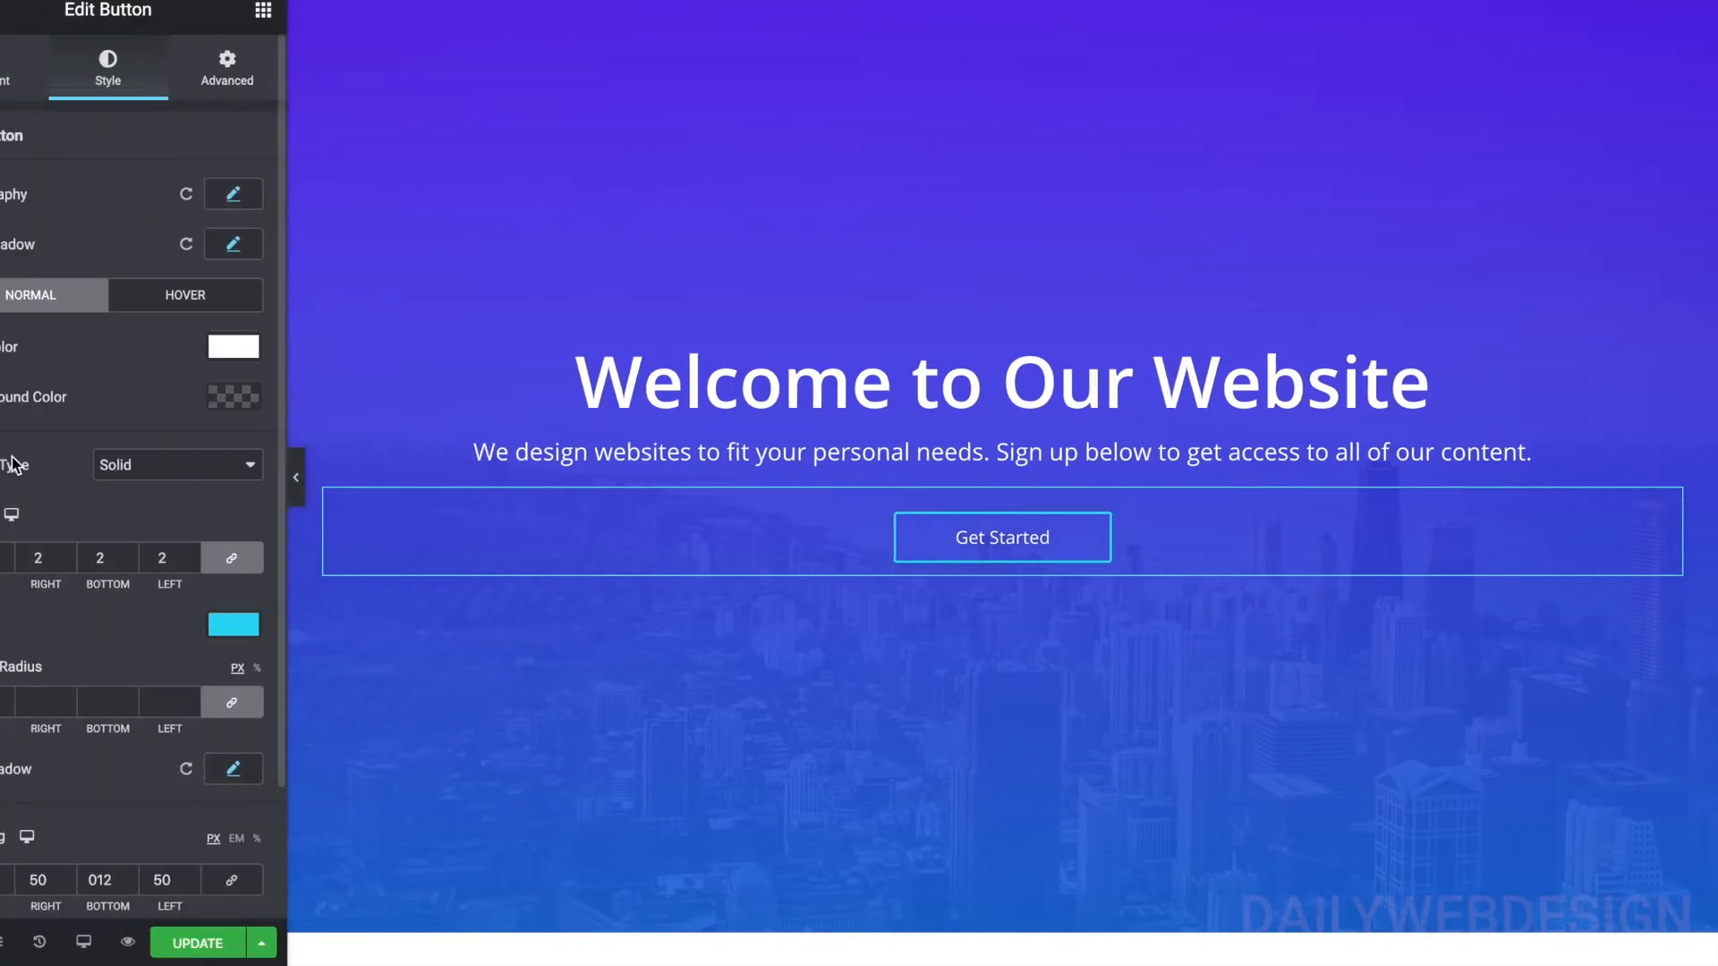
- Set the font family of the "Welcome to Our Website" heading to Open Sans
left_click(829, 394)
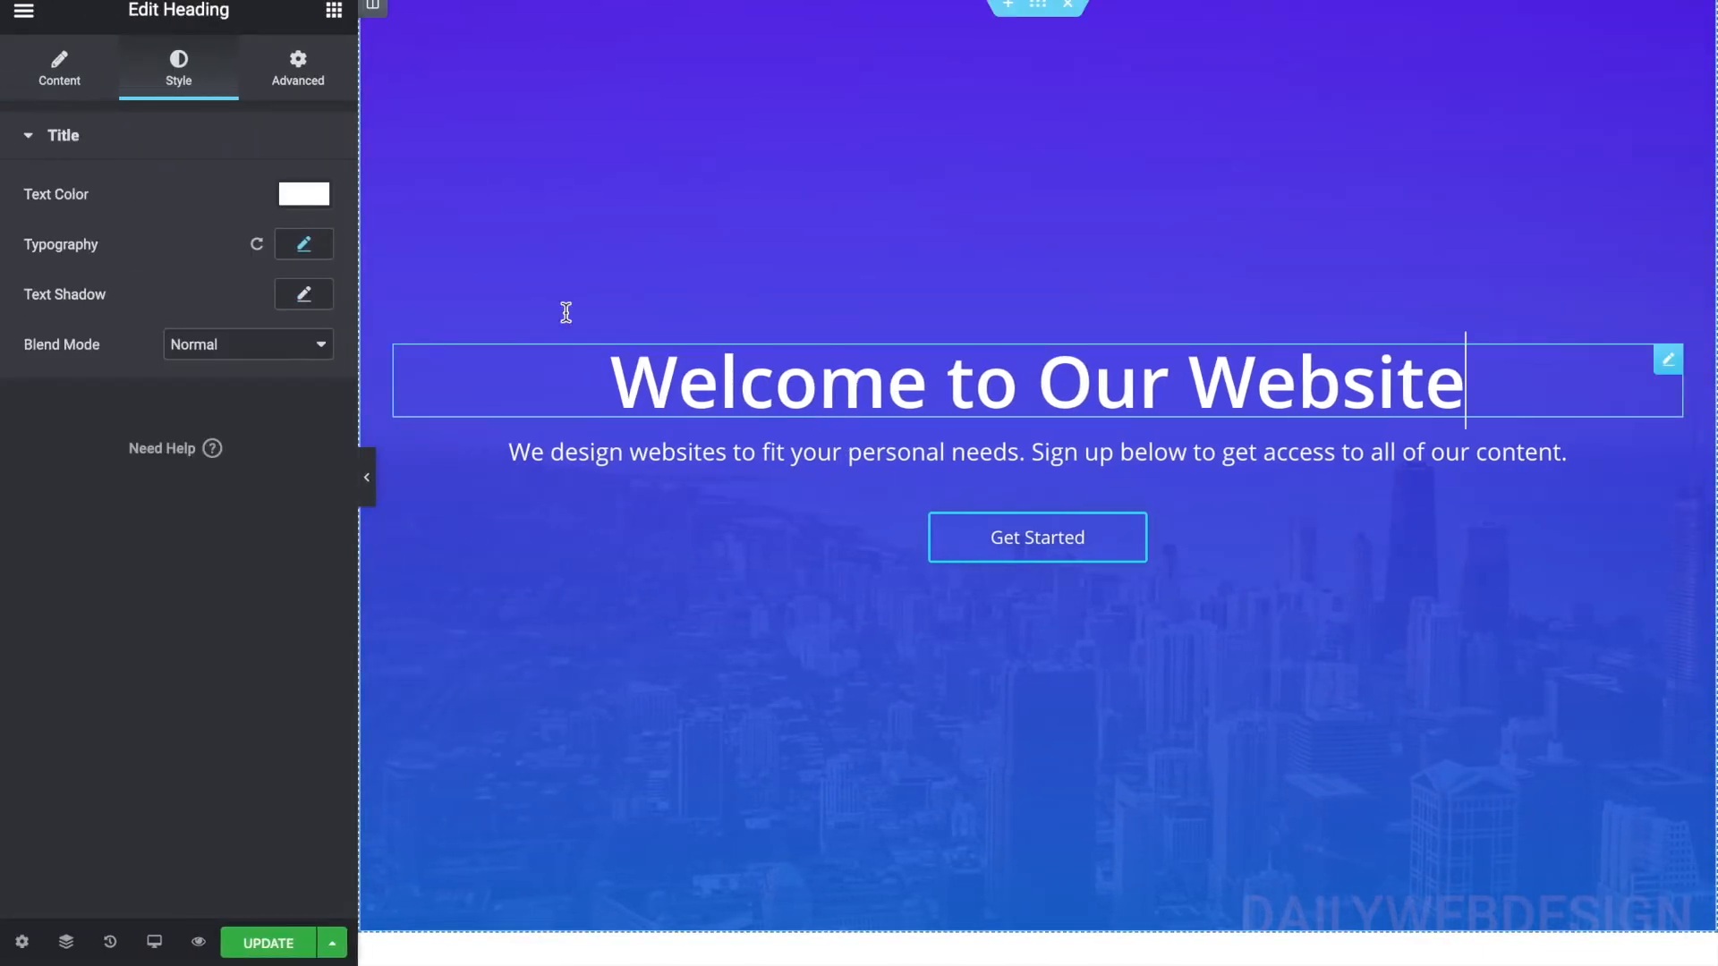
left_click(305, 246)
left_click(264, 313)
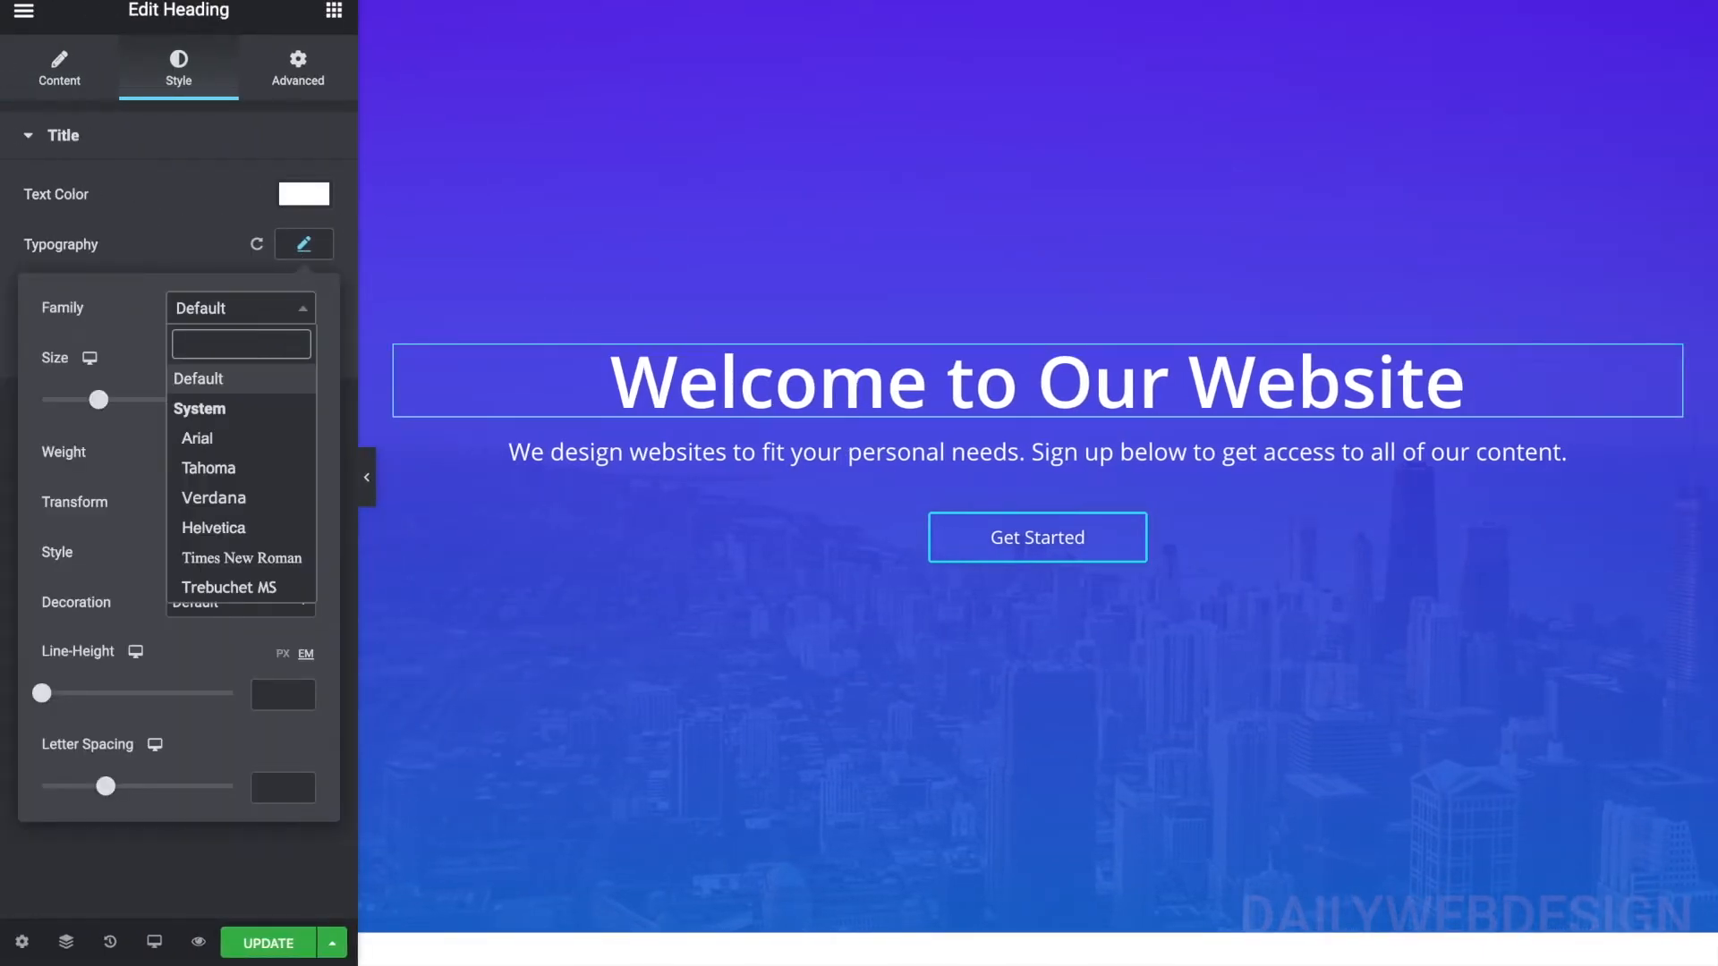
type("open")
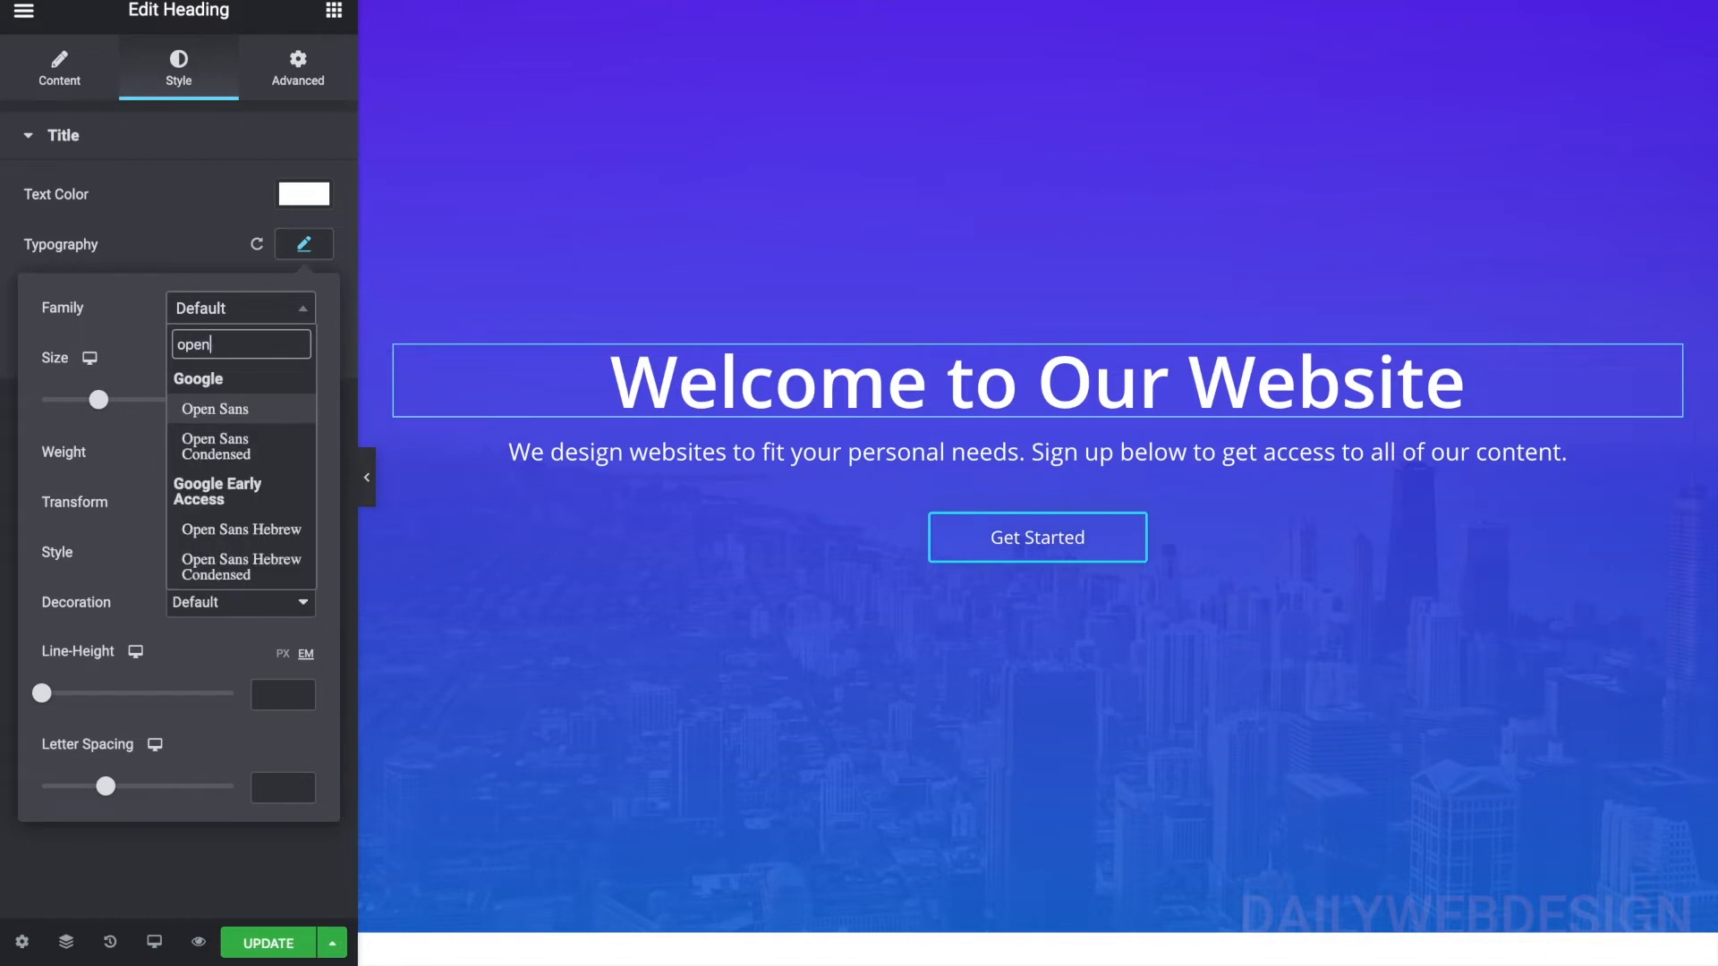
left_click(230, 413)
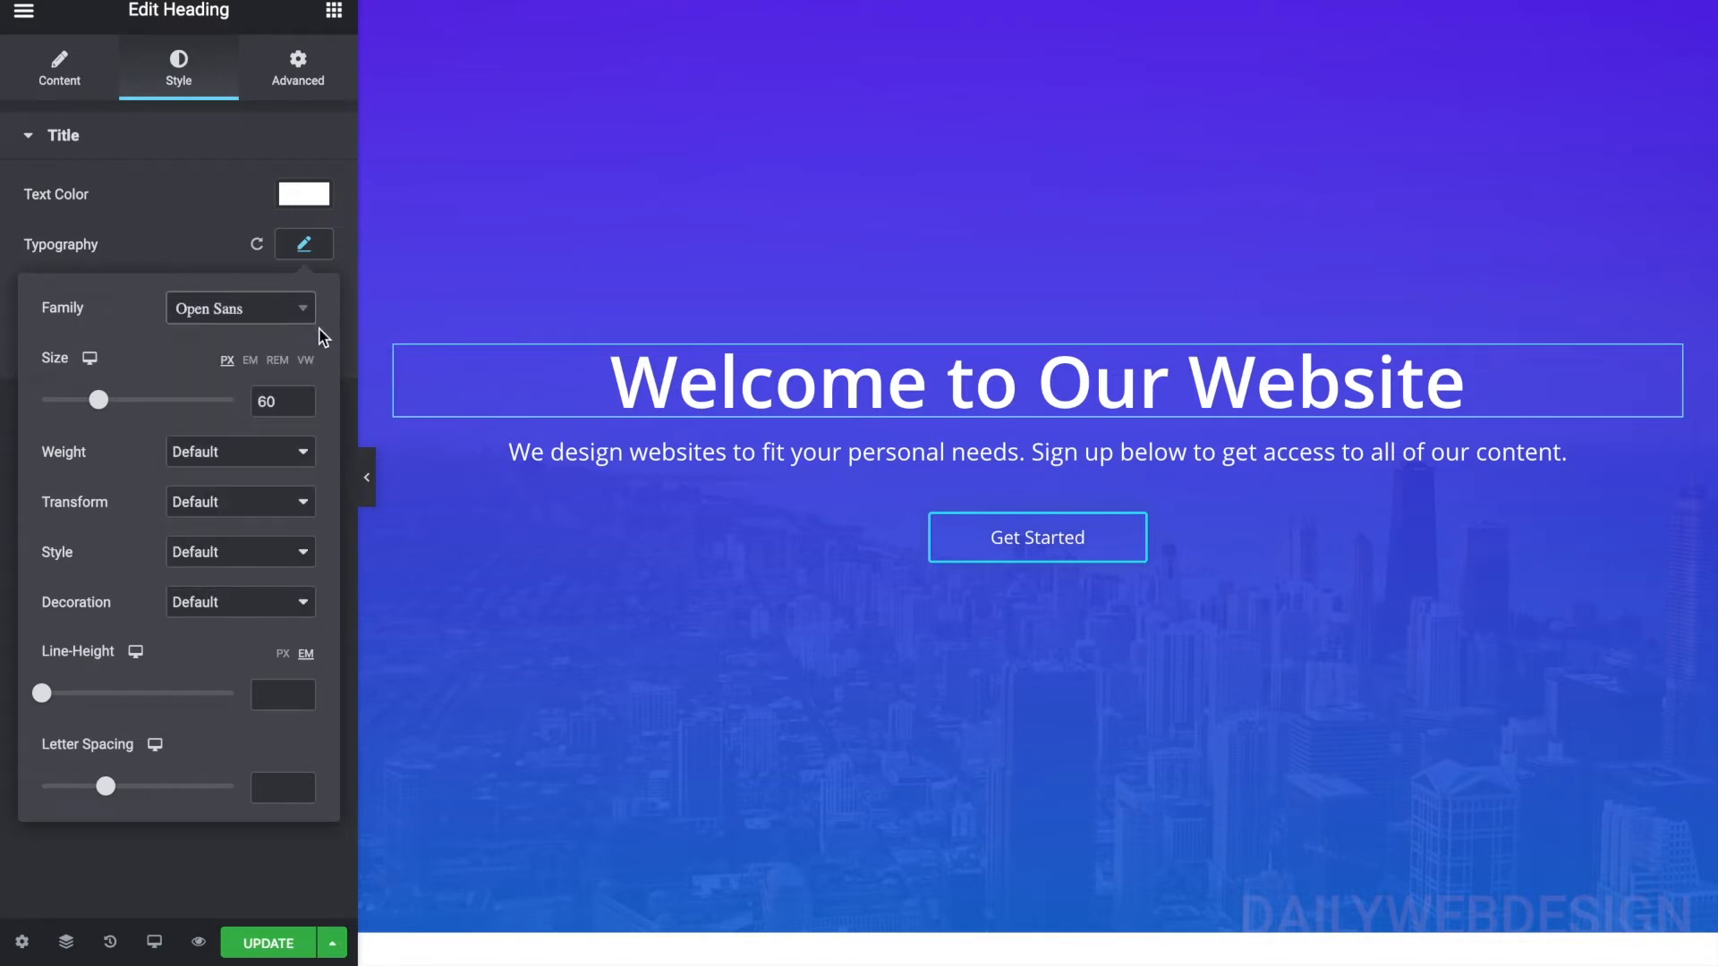
- Review the whole page at full width with the editing panel hidden, from the hero section to the footer and back up
left_click(526, 452)
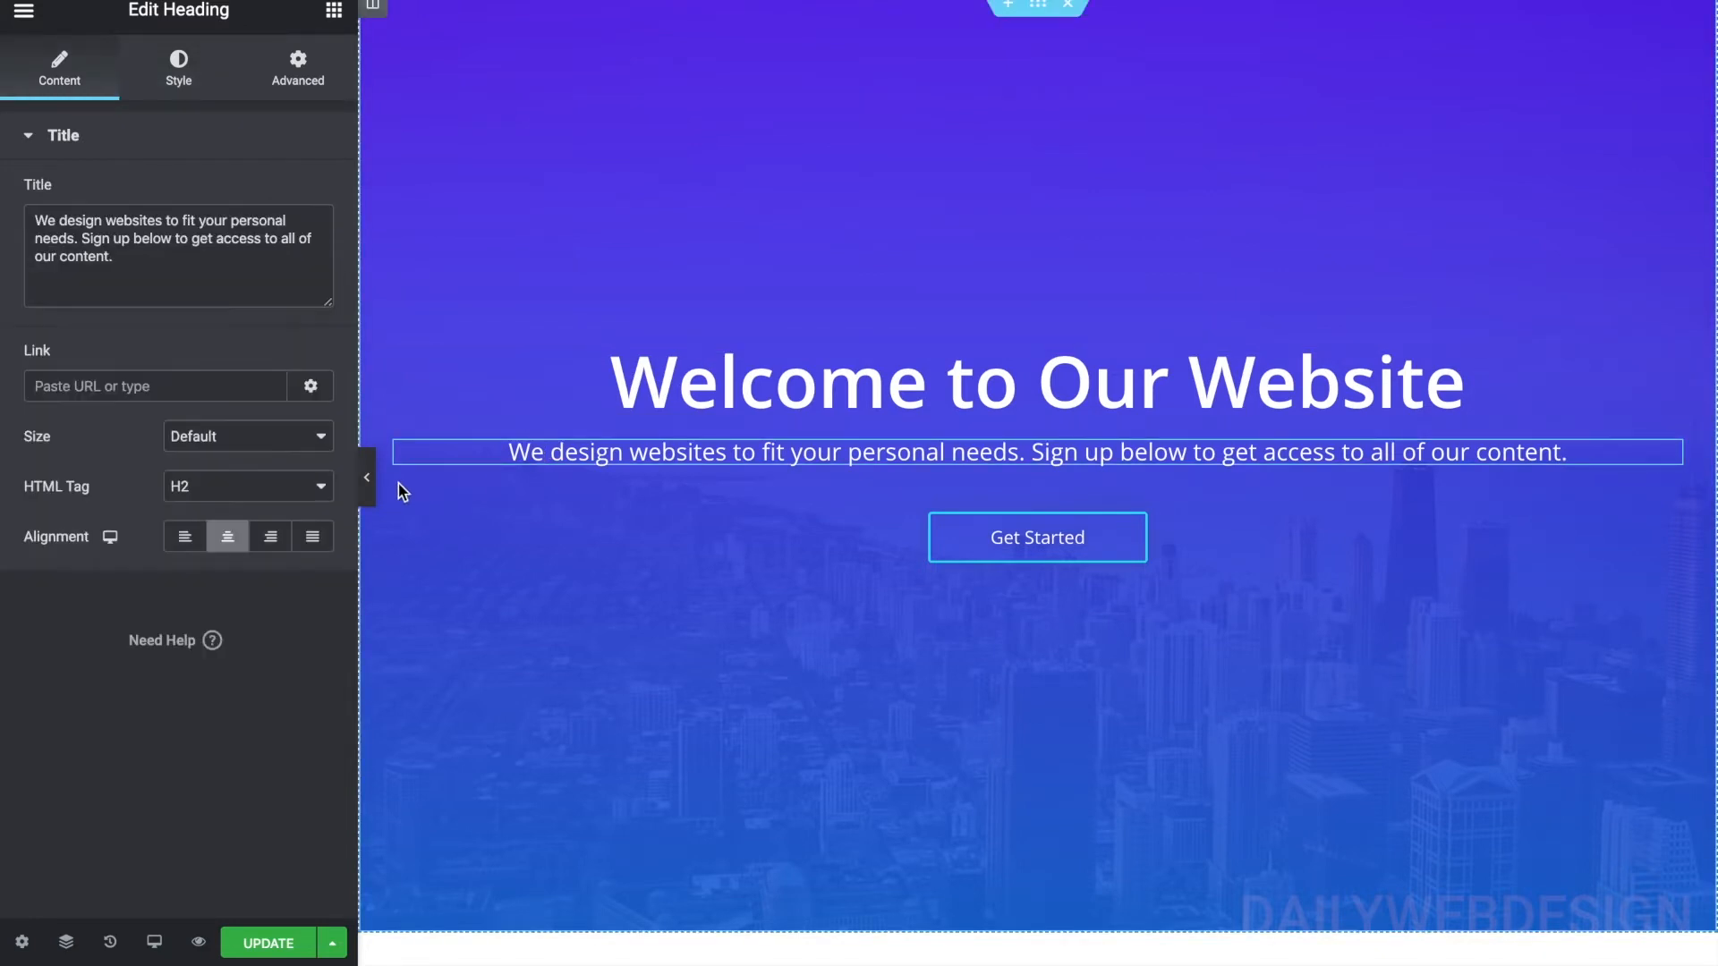
left_click(368, 479)
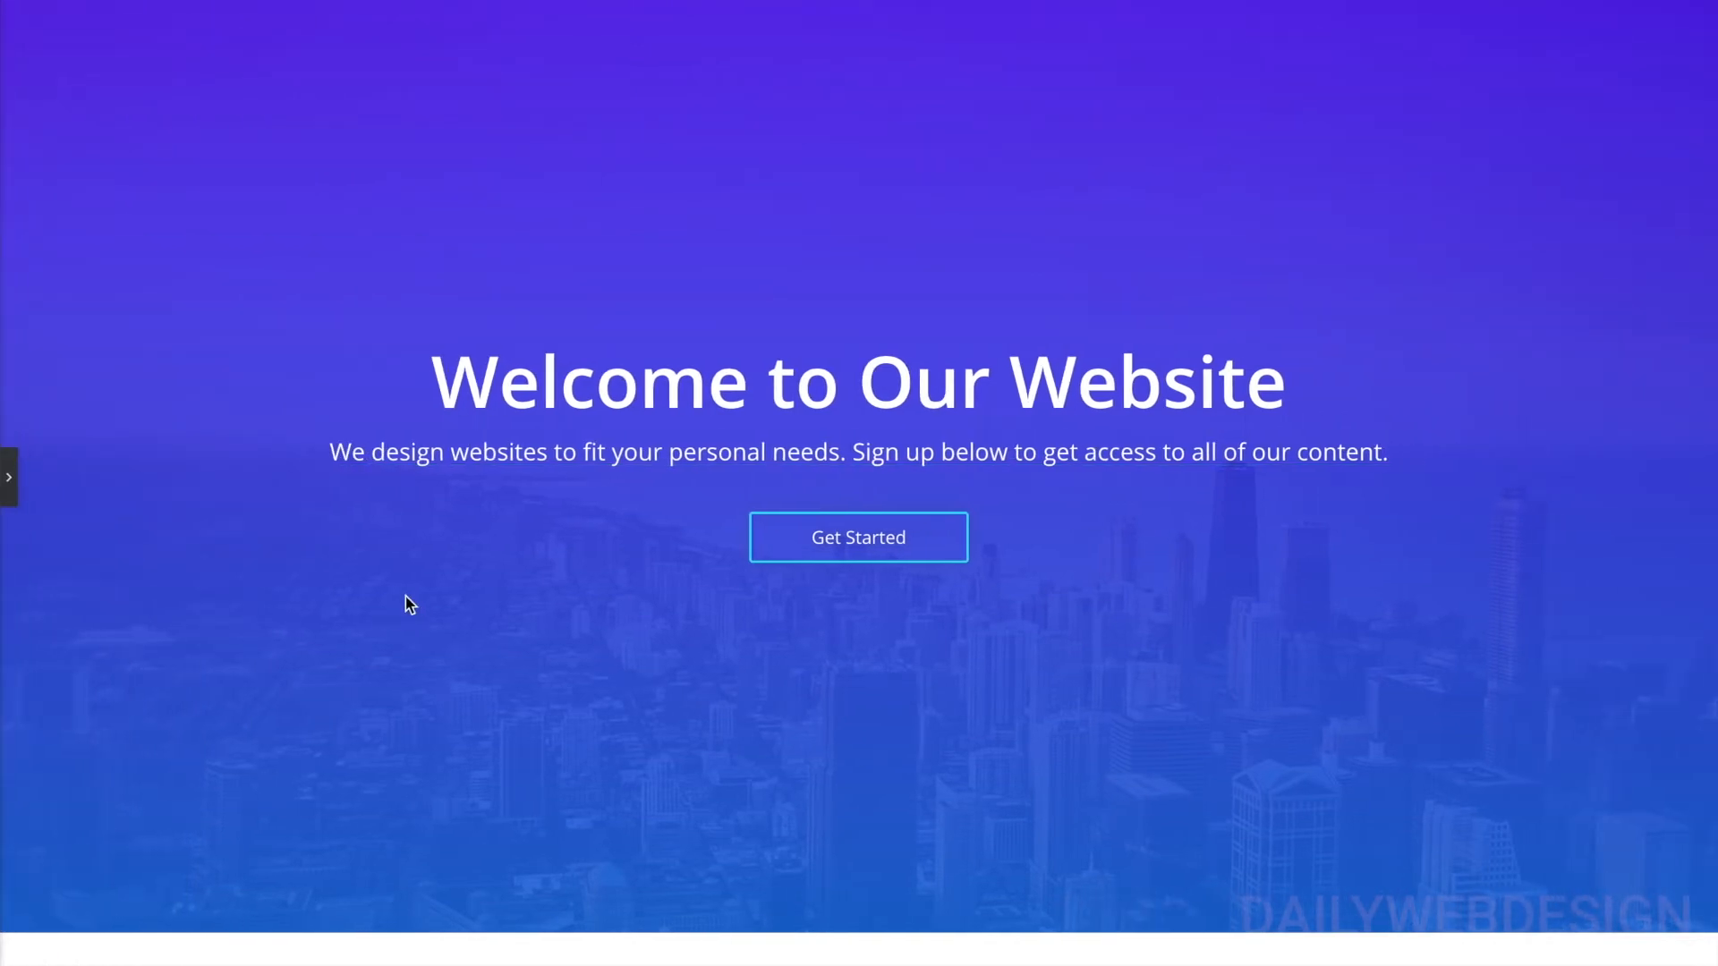
scroll(405, 596, "down", 10)
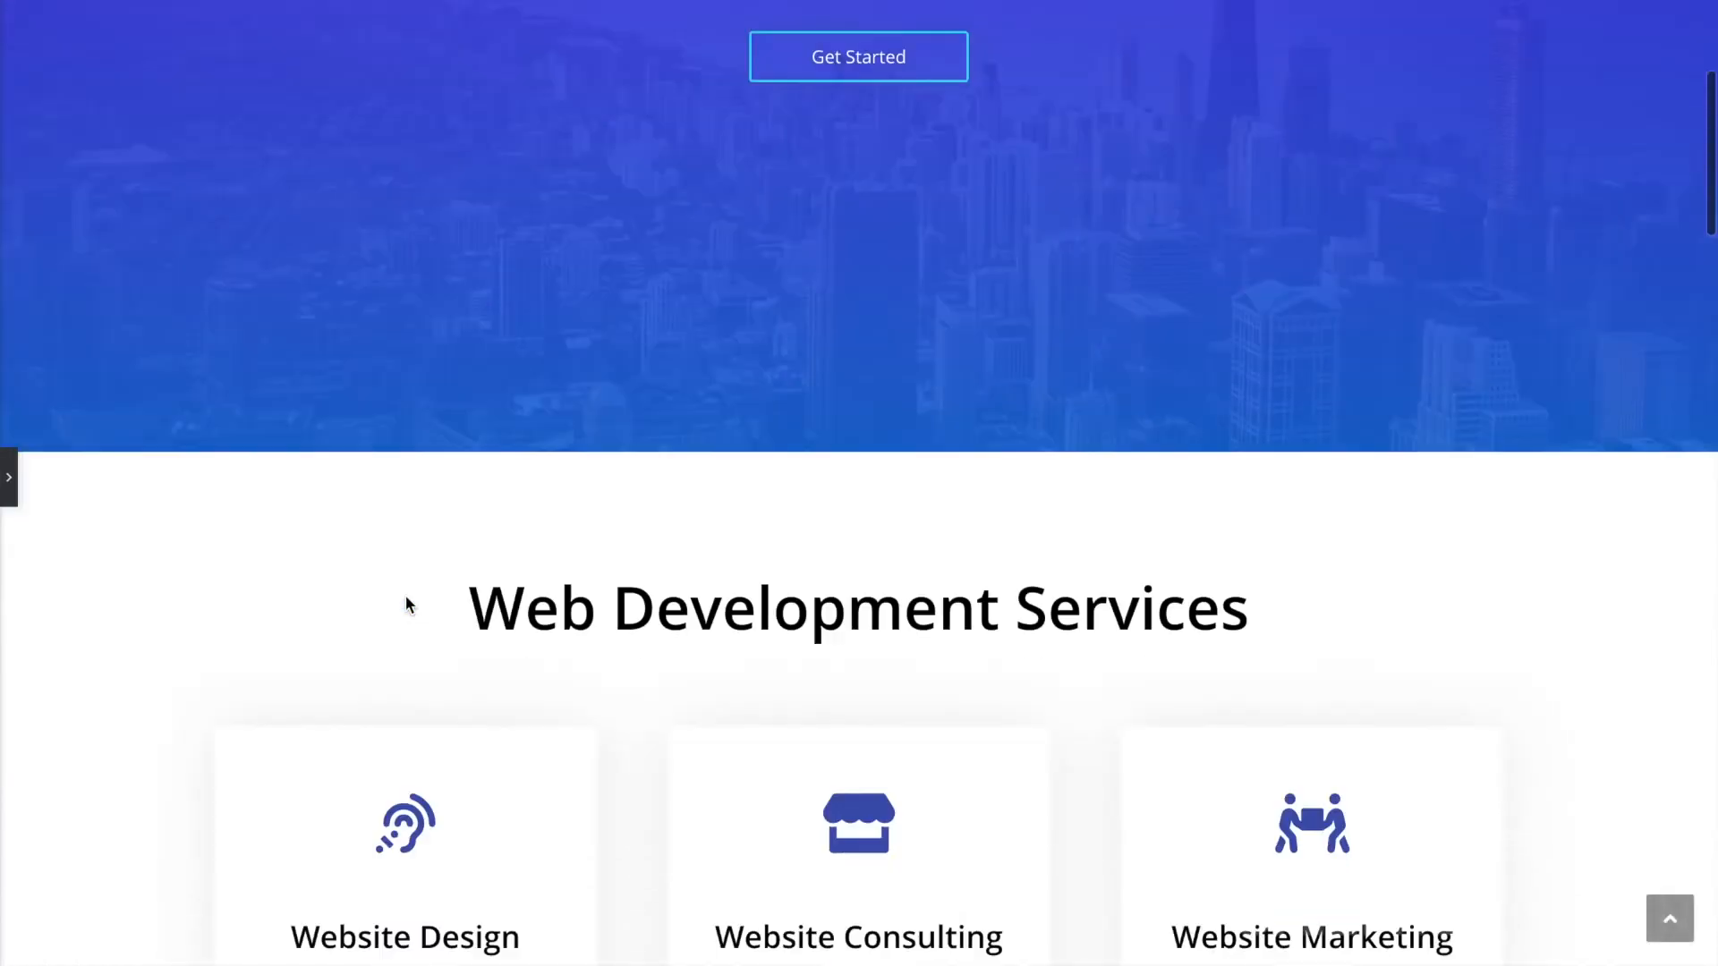
scroll(405, 596, "down", 10)
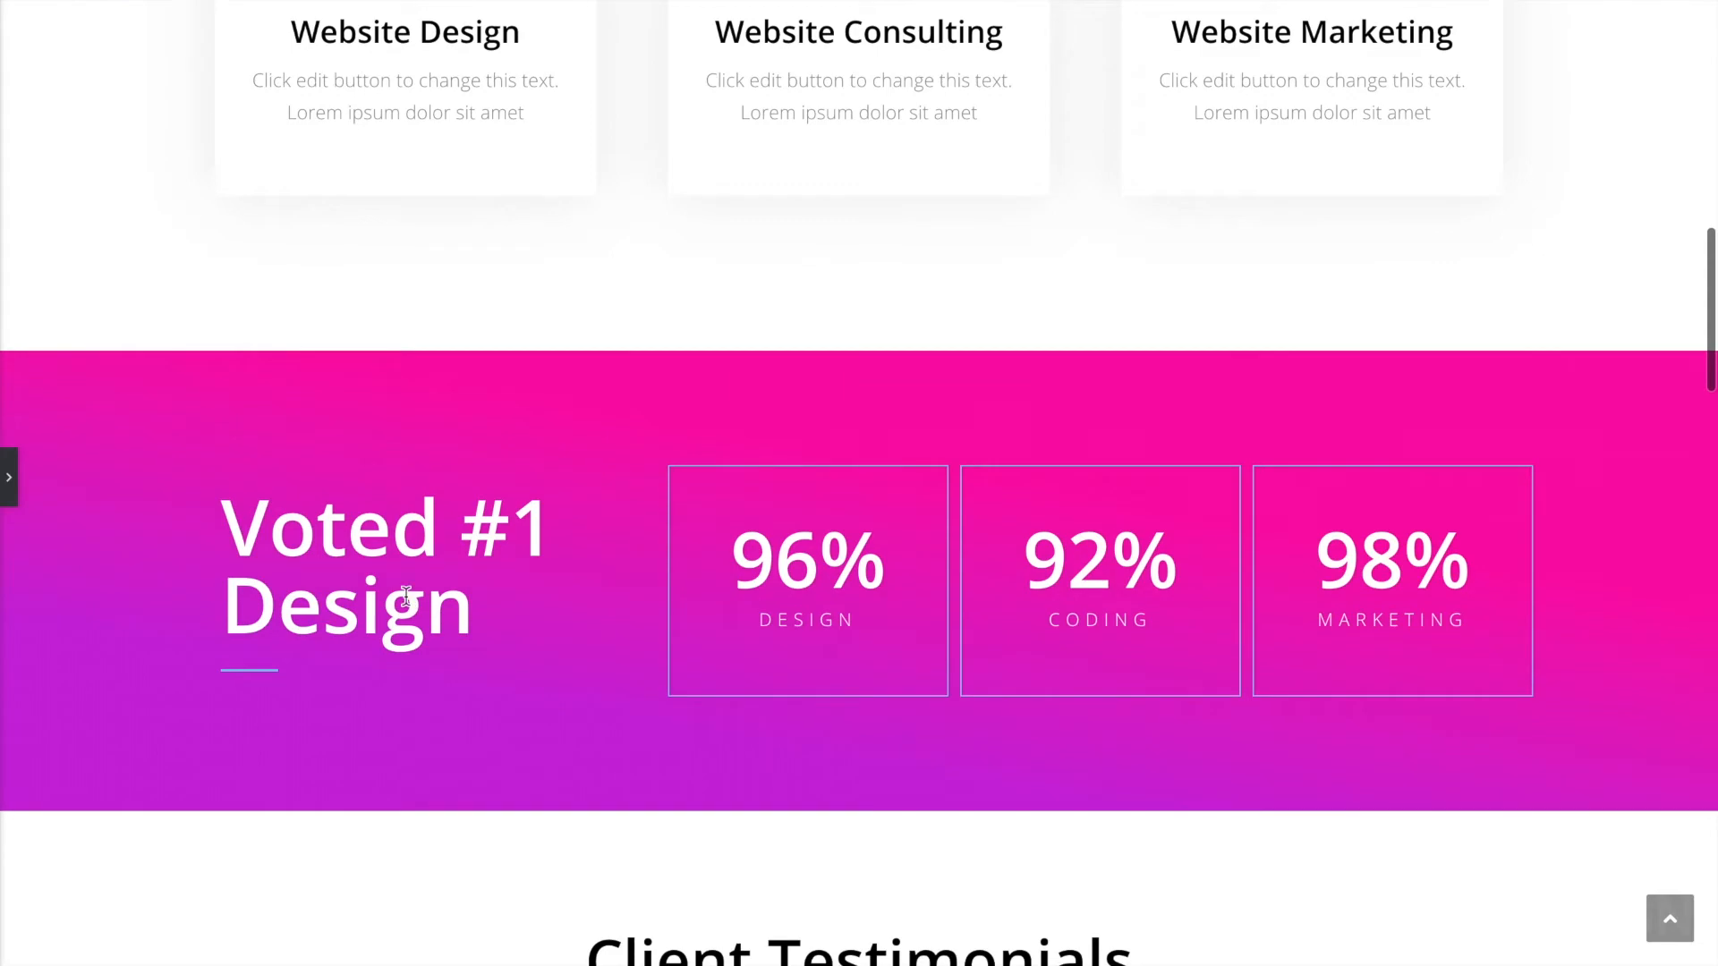
scroll(407, 604, "down", 10)
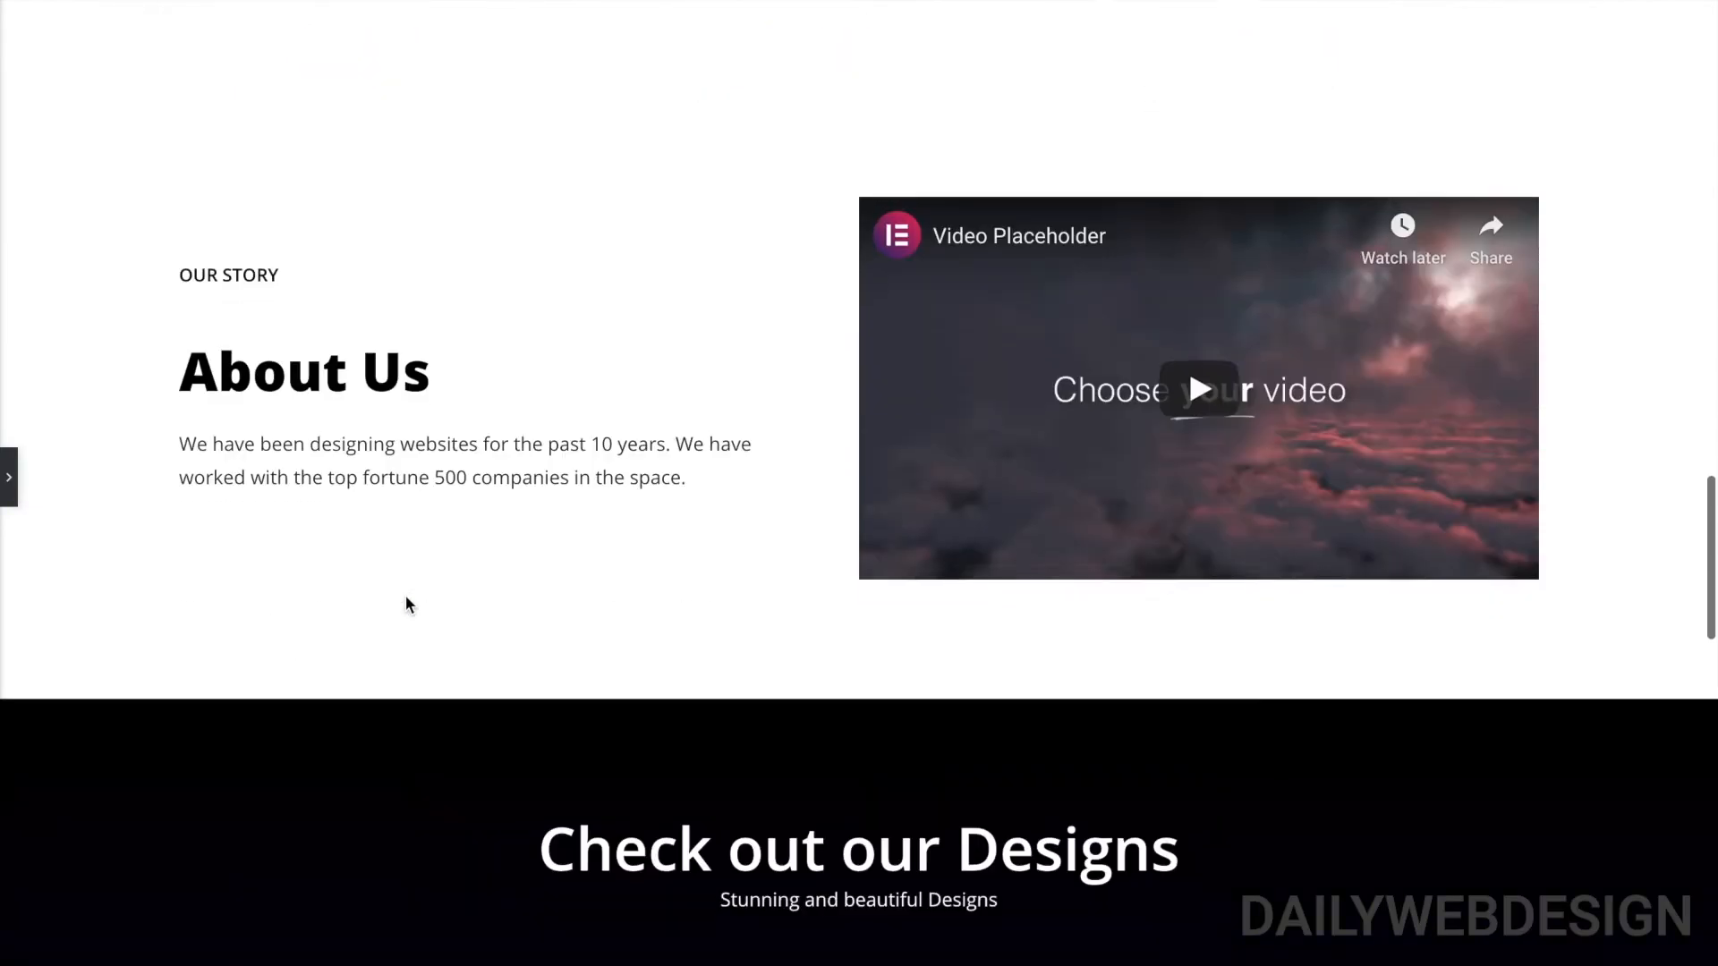
scroll(407, 604, "down", 10)
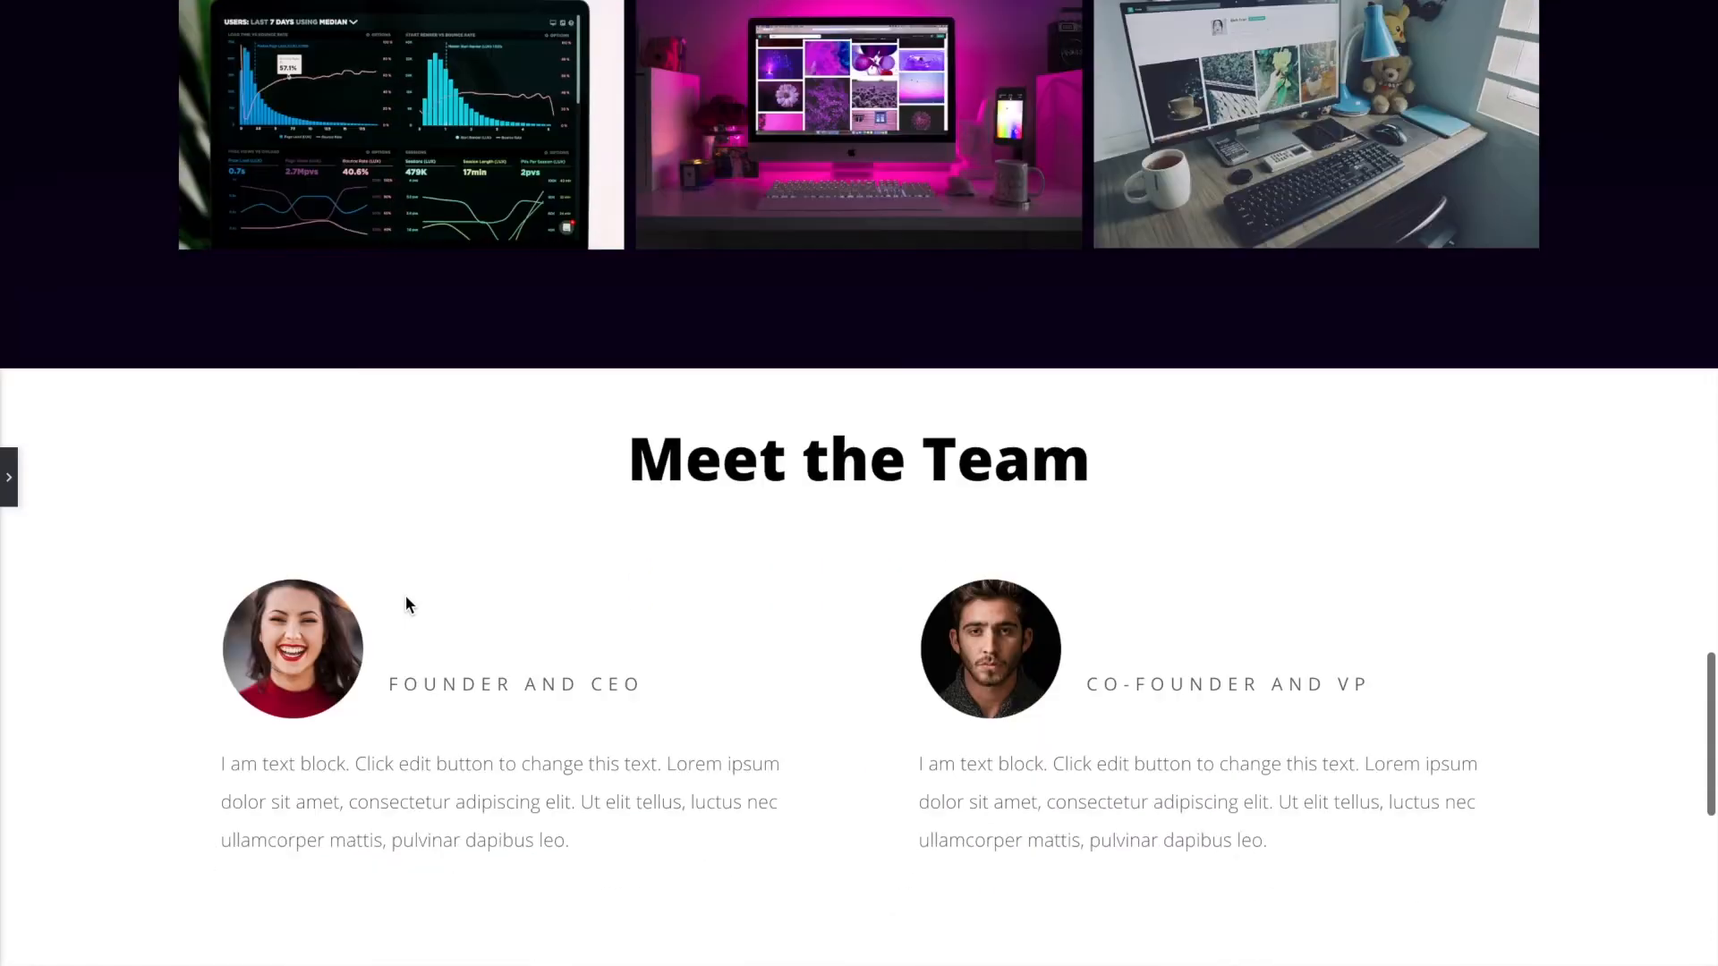
scroll(405, 596, "down", 4)
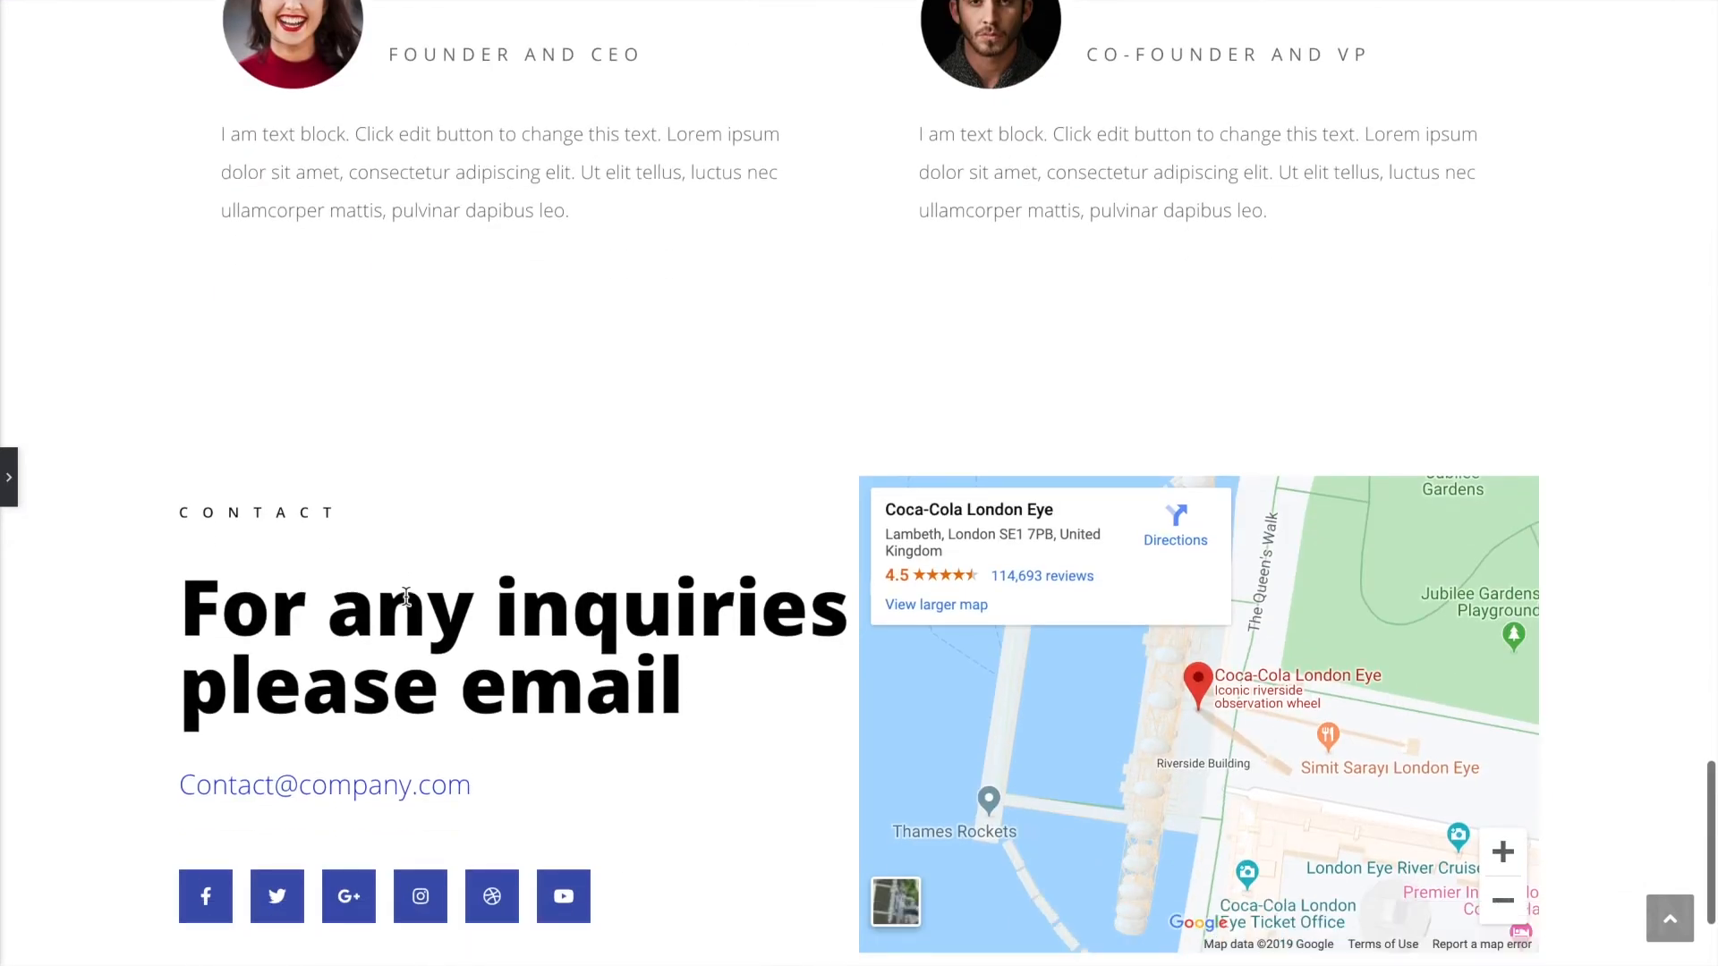
scroll(405, 596, "down", 3)
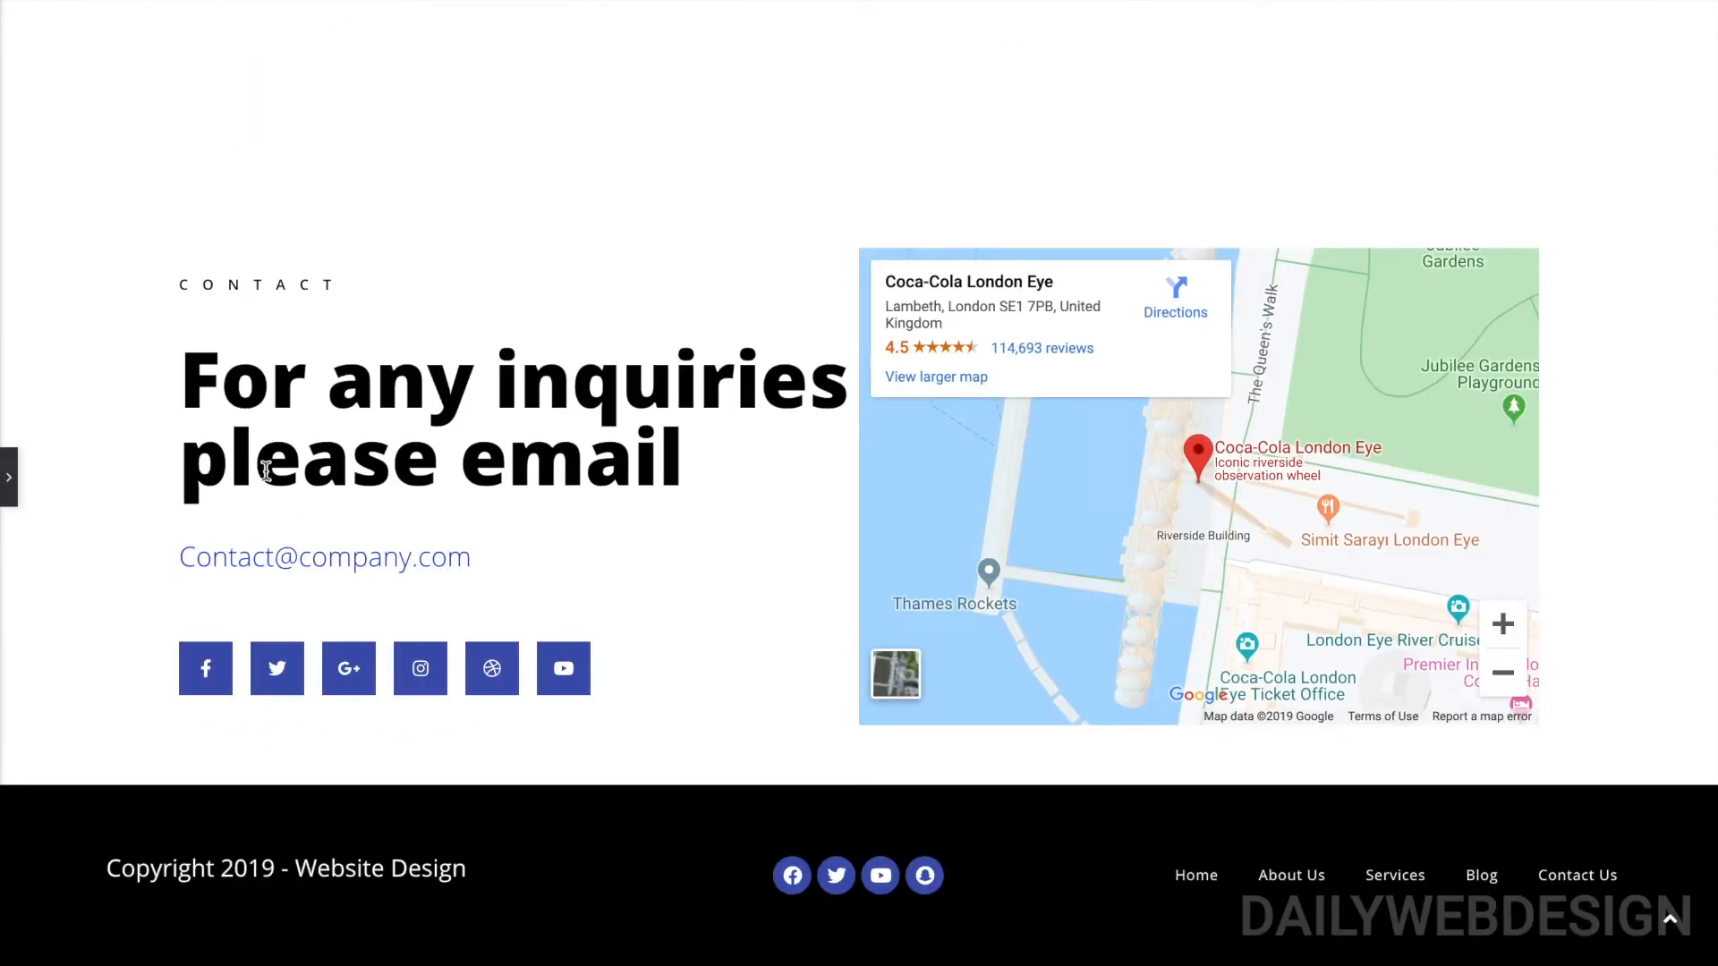
scroll(265, 470, "up", 20)
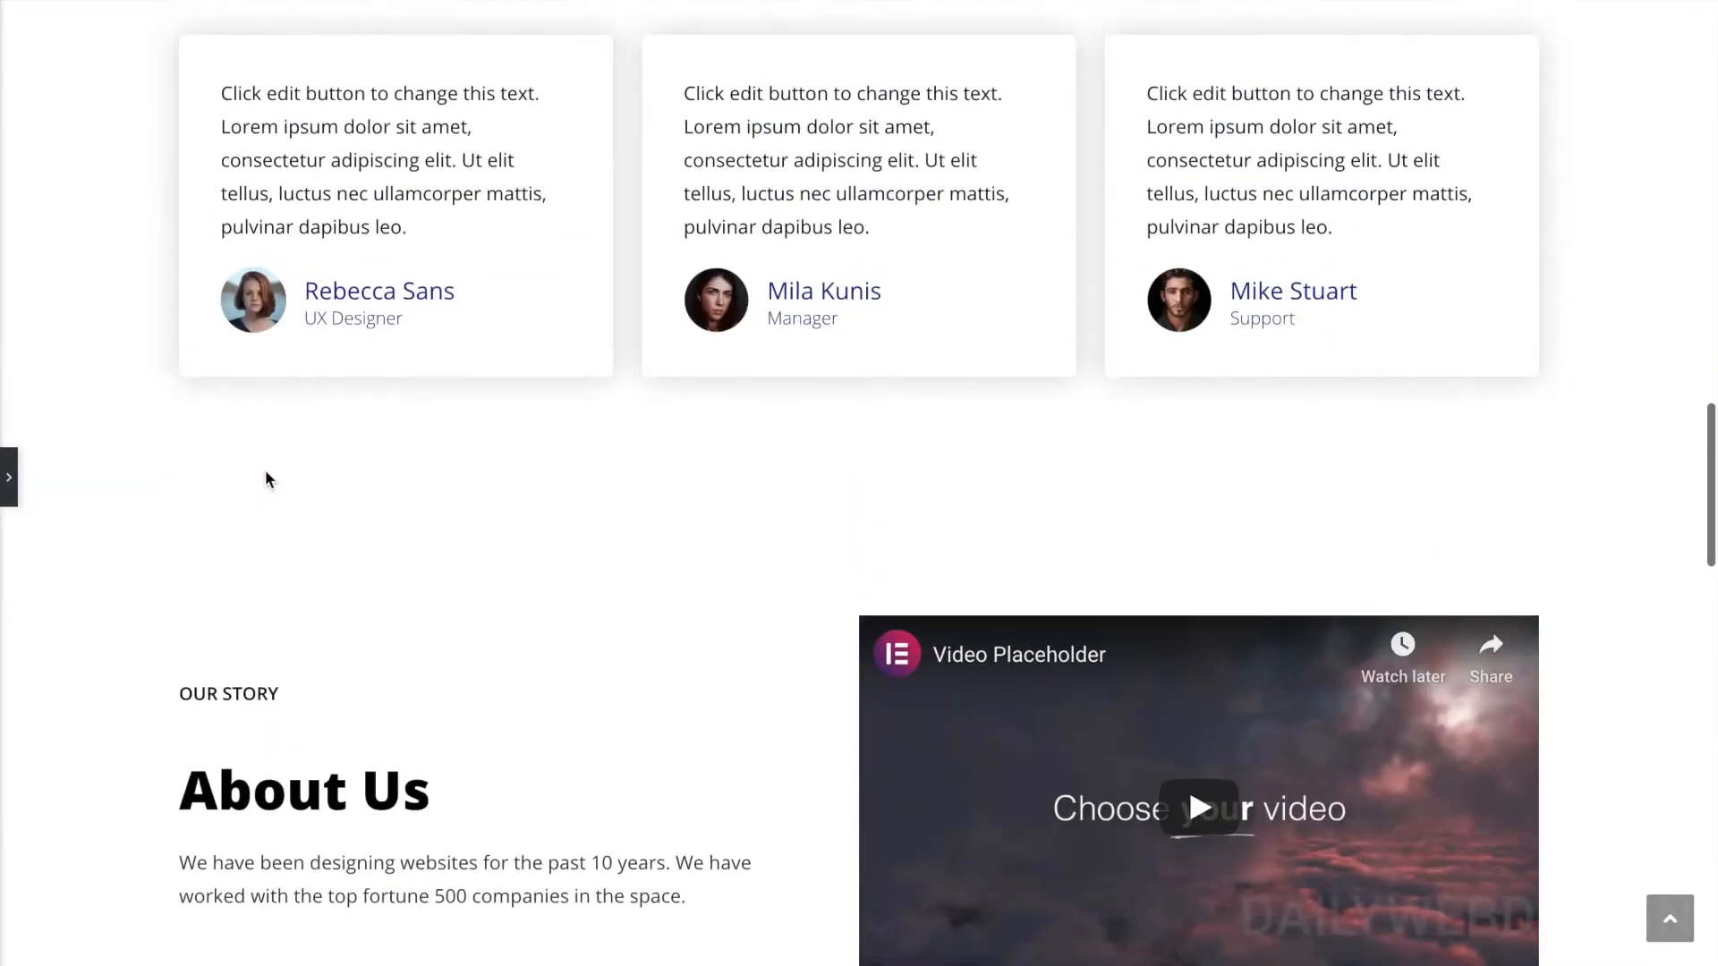
- Restore the editing panel, save the page updates and open the page preview
scroll(265, 470, "up", 15)
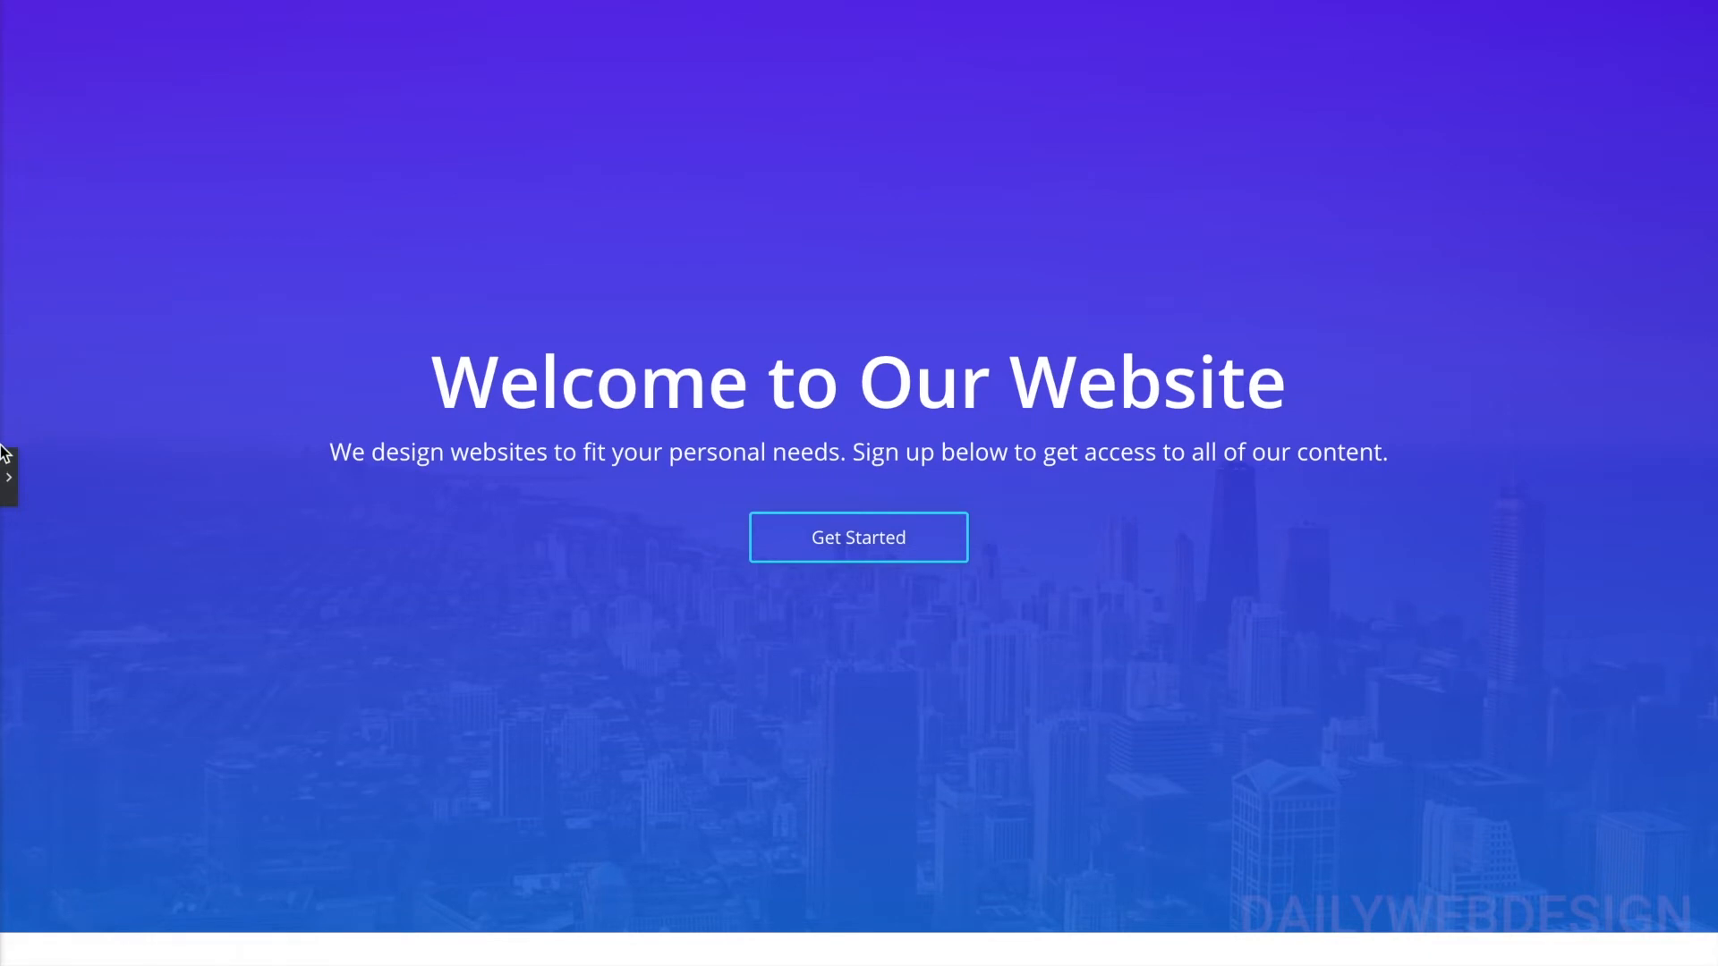
left_click(9, 477)
left_click(273, 944)
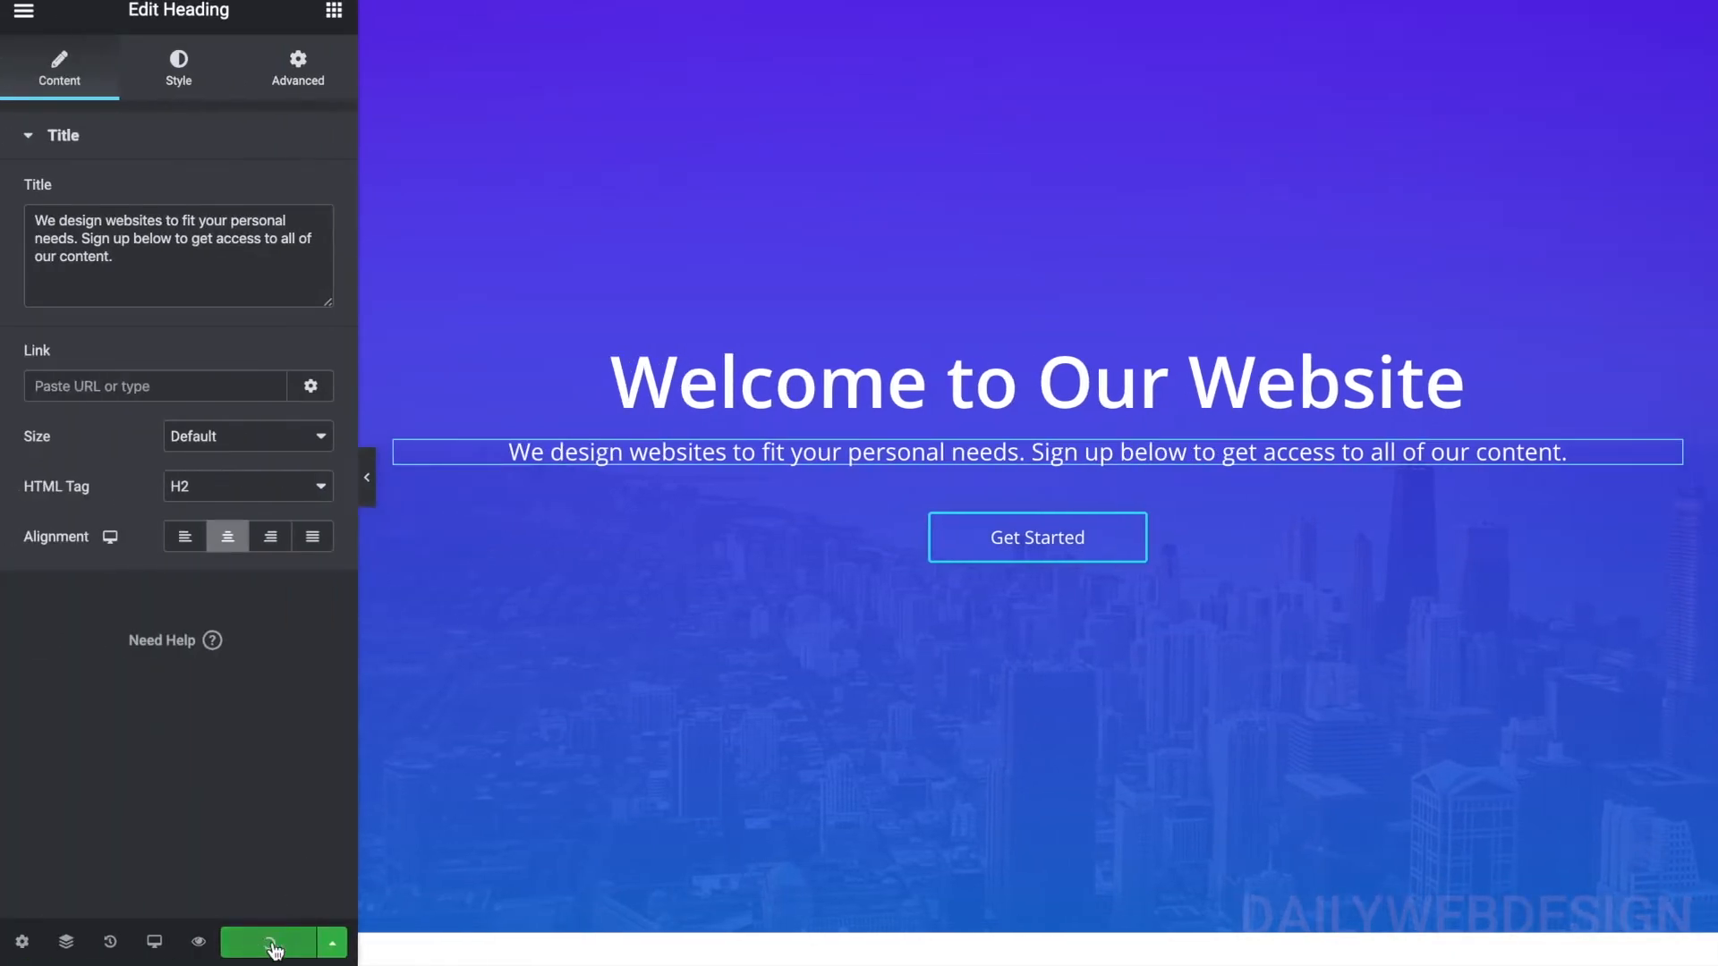
left_click(198, 941)
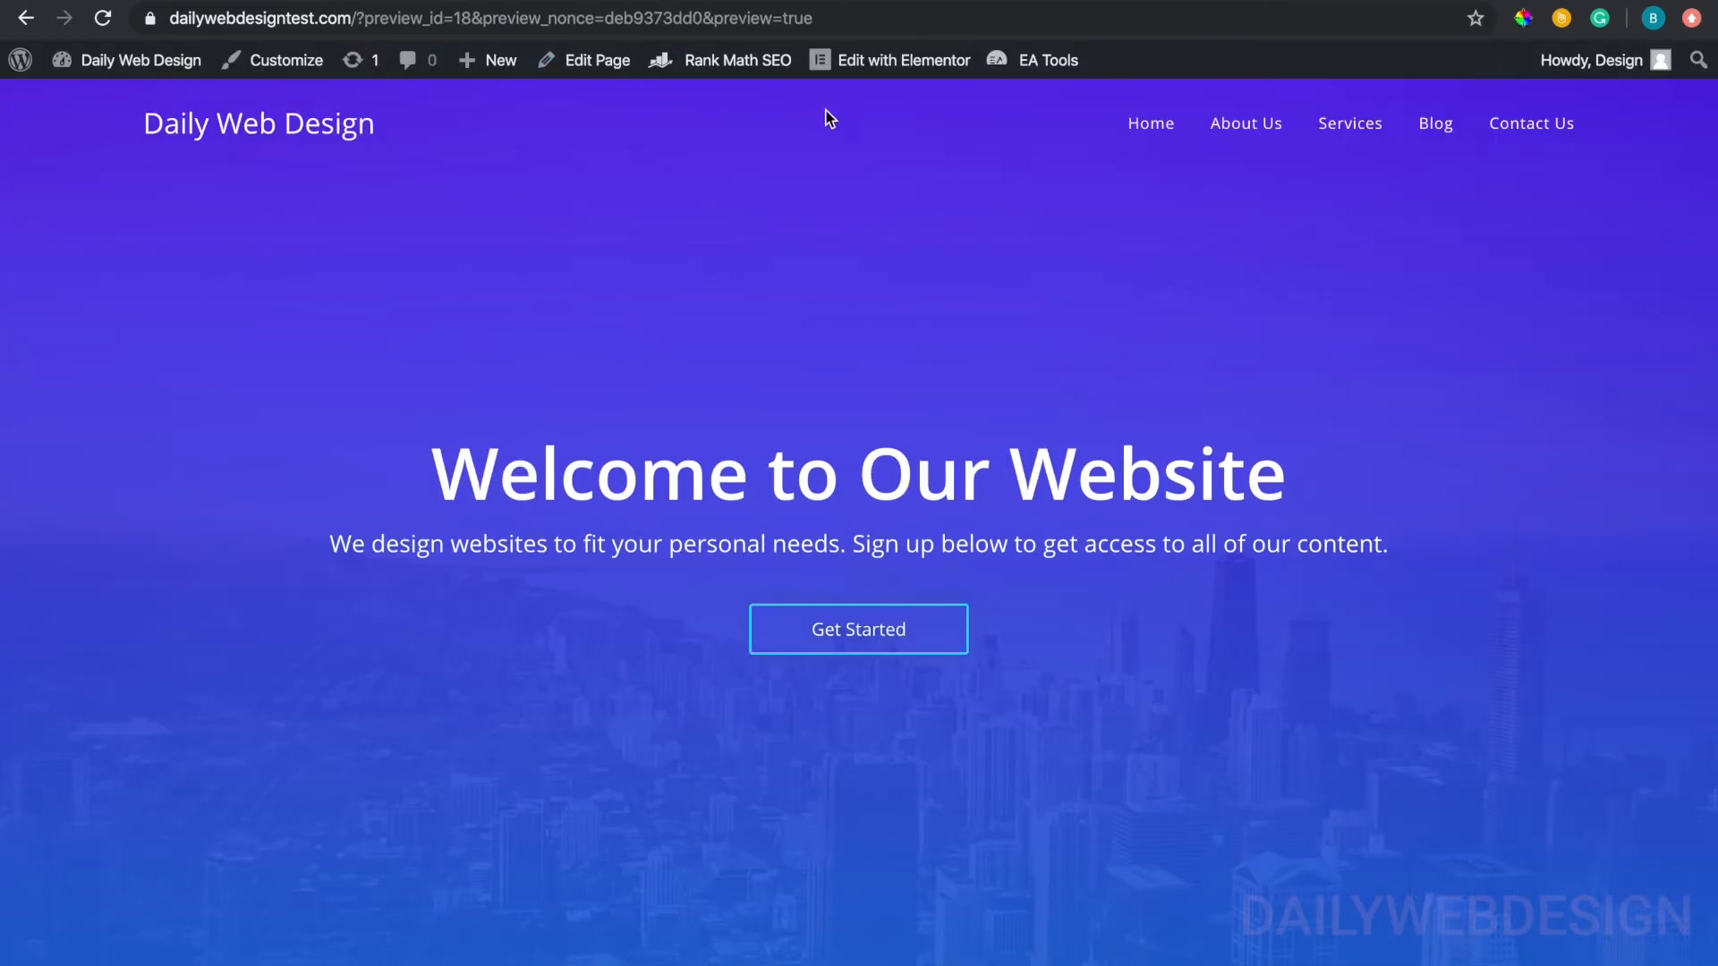
- Return to the page editor and set the hero section's Get Started button link to #Services
left_click(885, 72)
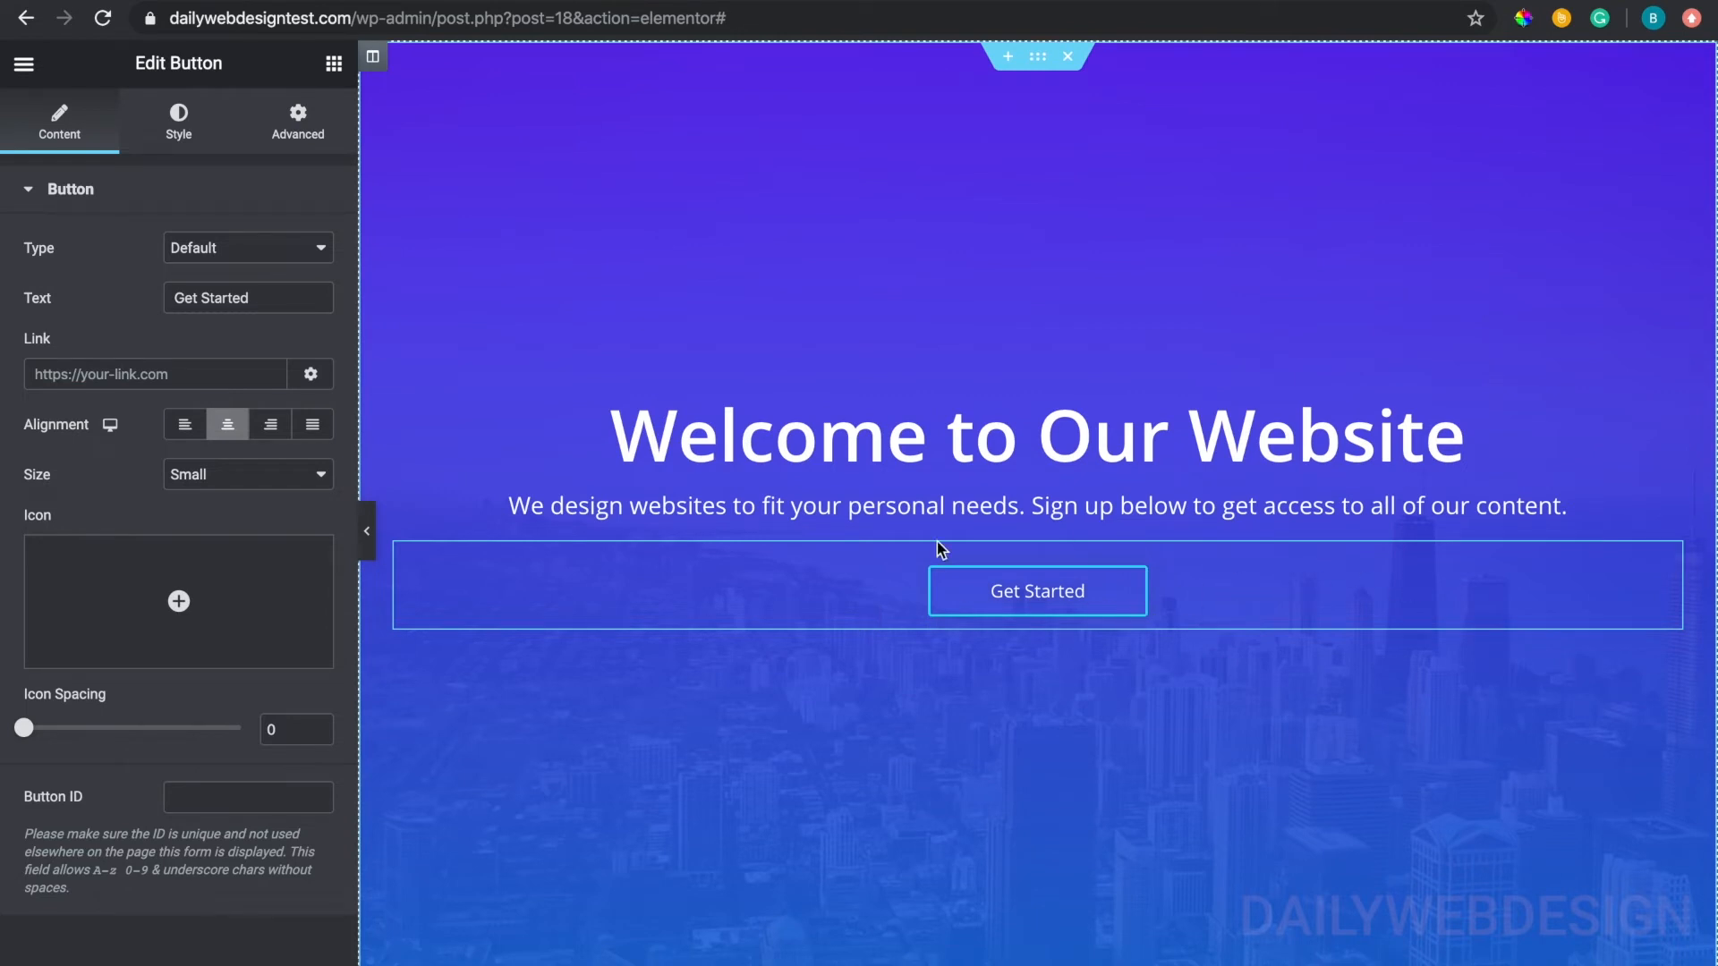
left_click(268, 375)
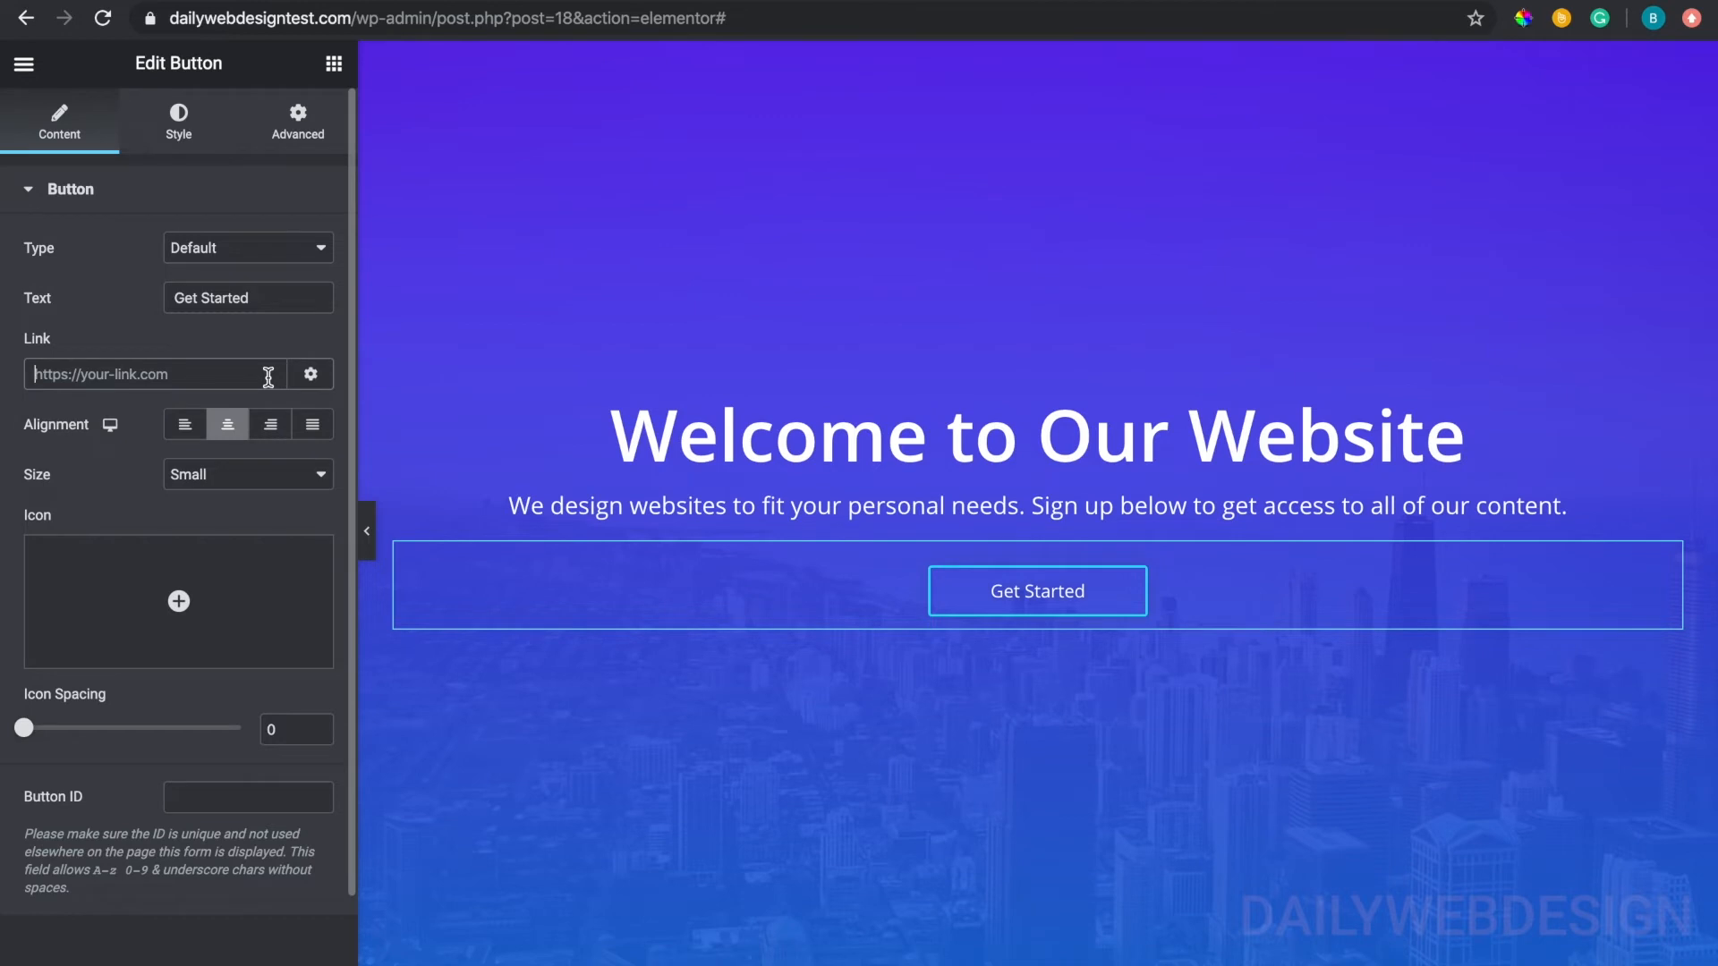
type("#Services")
- Compare the ID of the menu anchor above the Web Development Services heading with the Get Started button's link
scroll(710, 743, "down", 7)
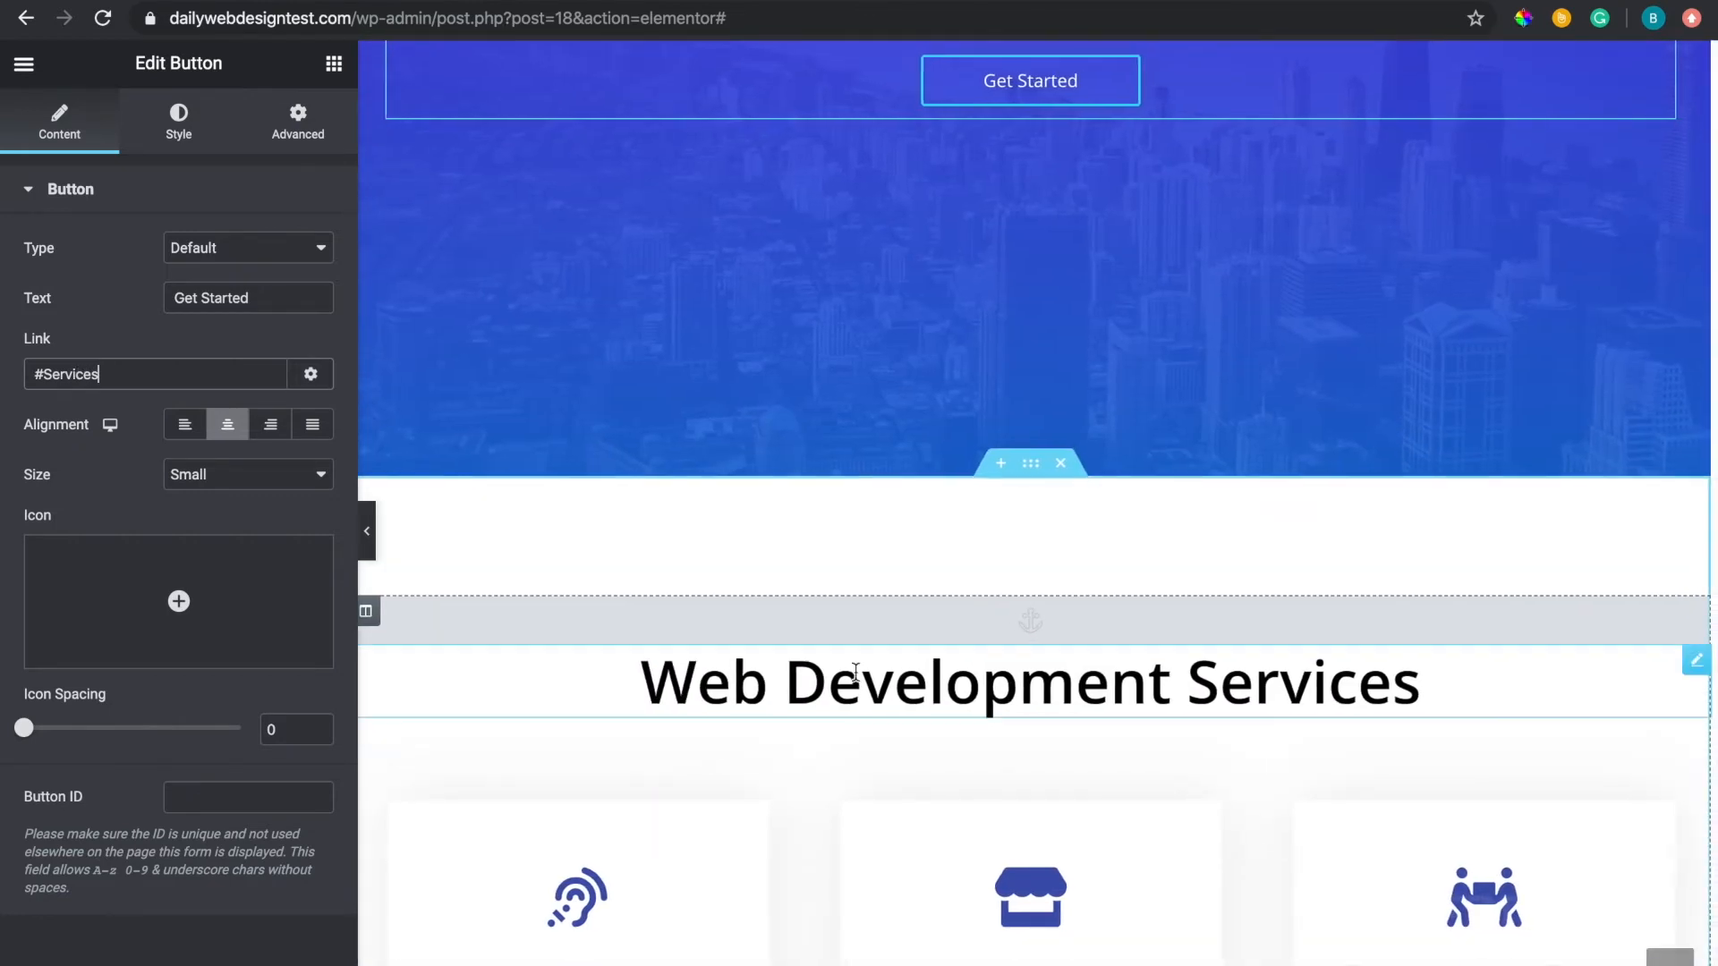
left_click(903, 491)
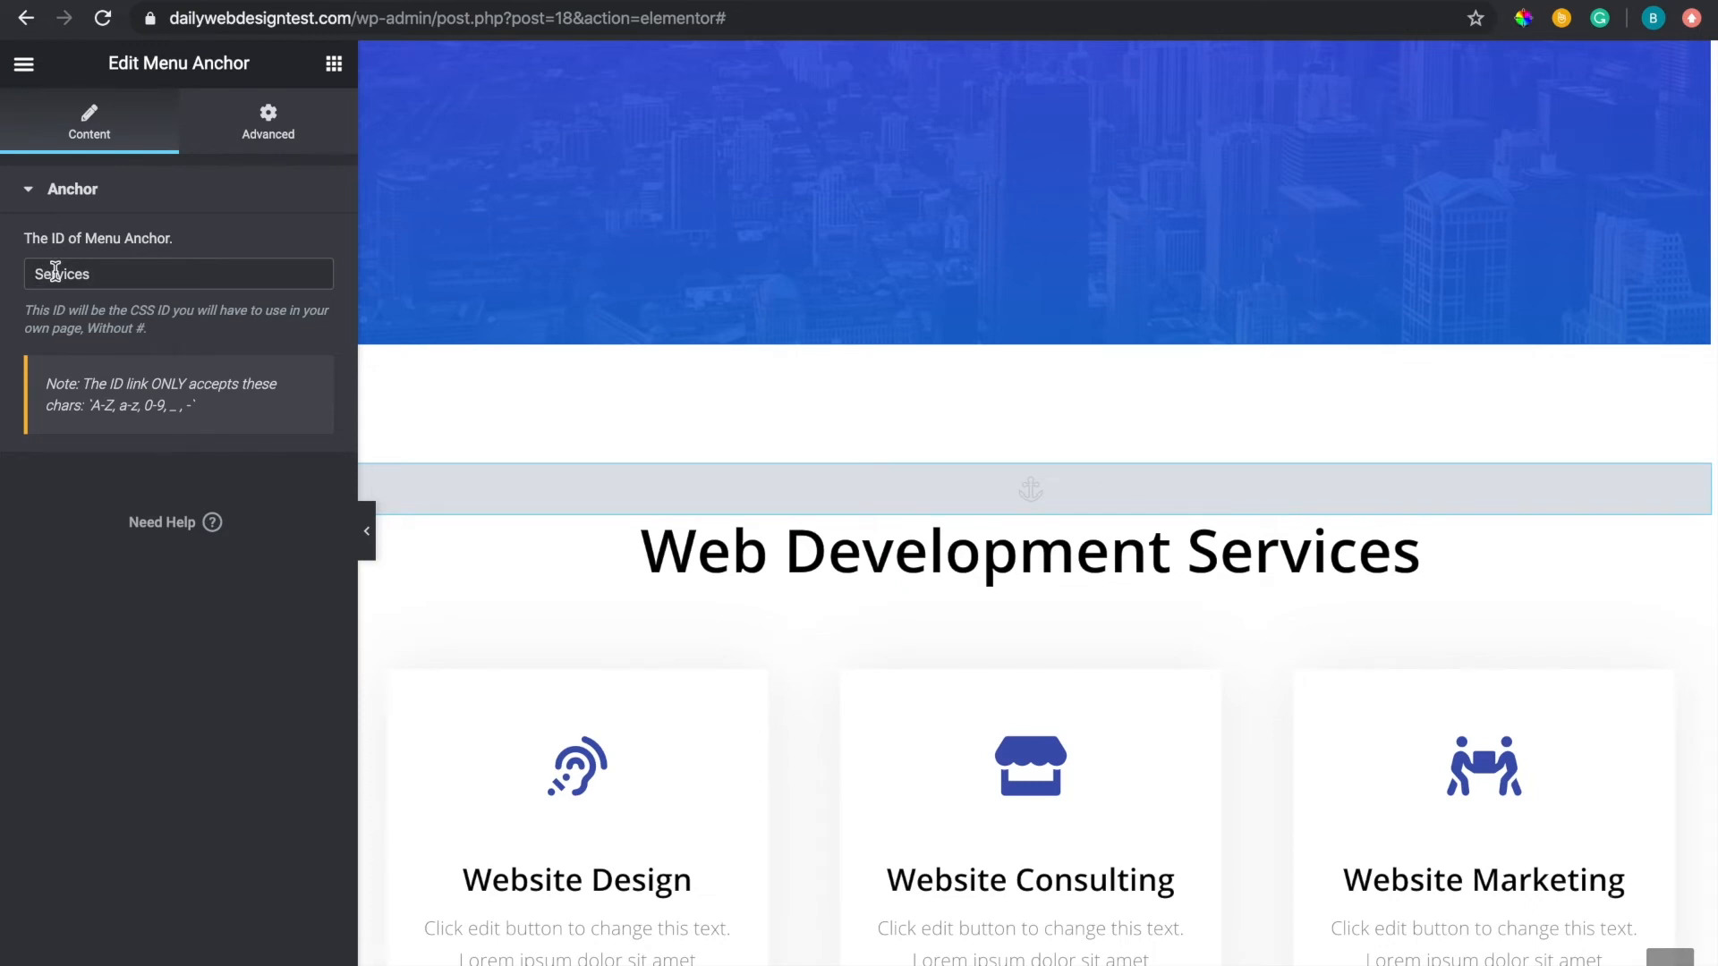
scroll(843, 376, "up", 5)
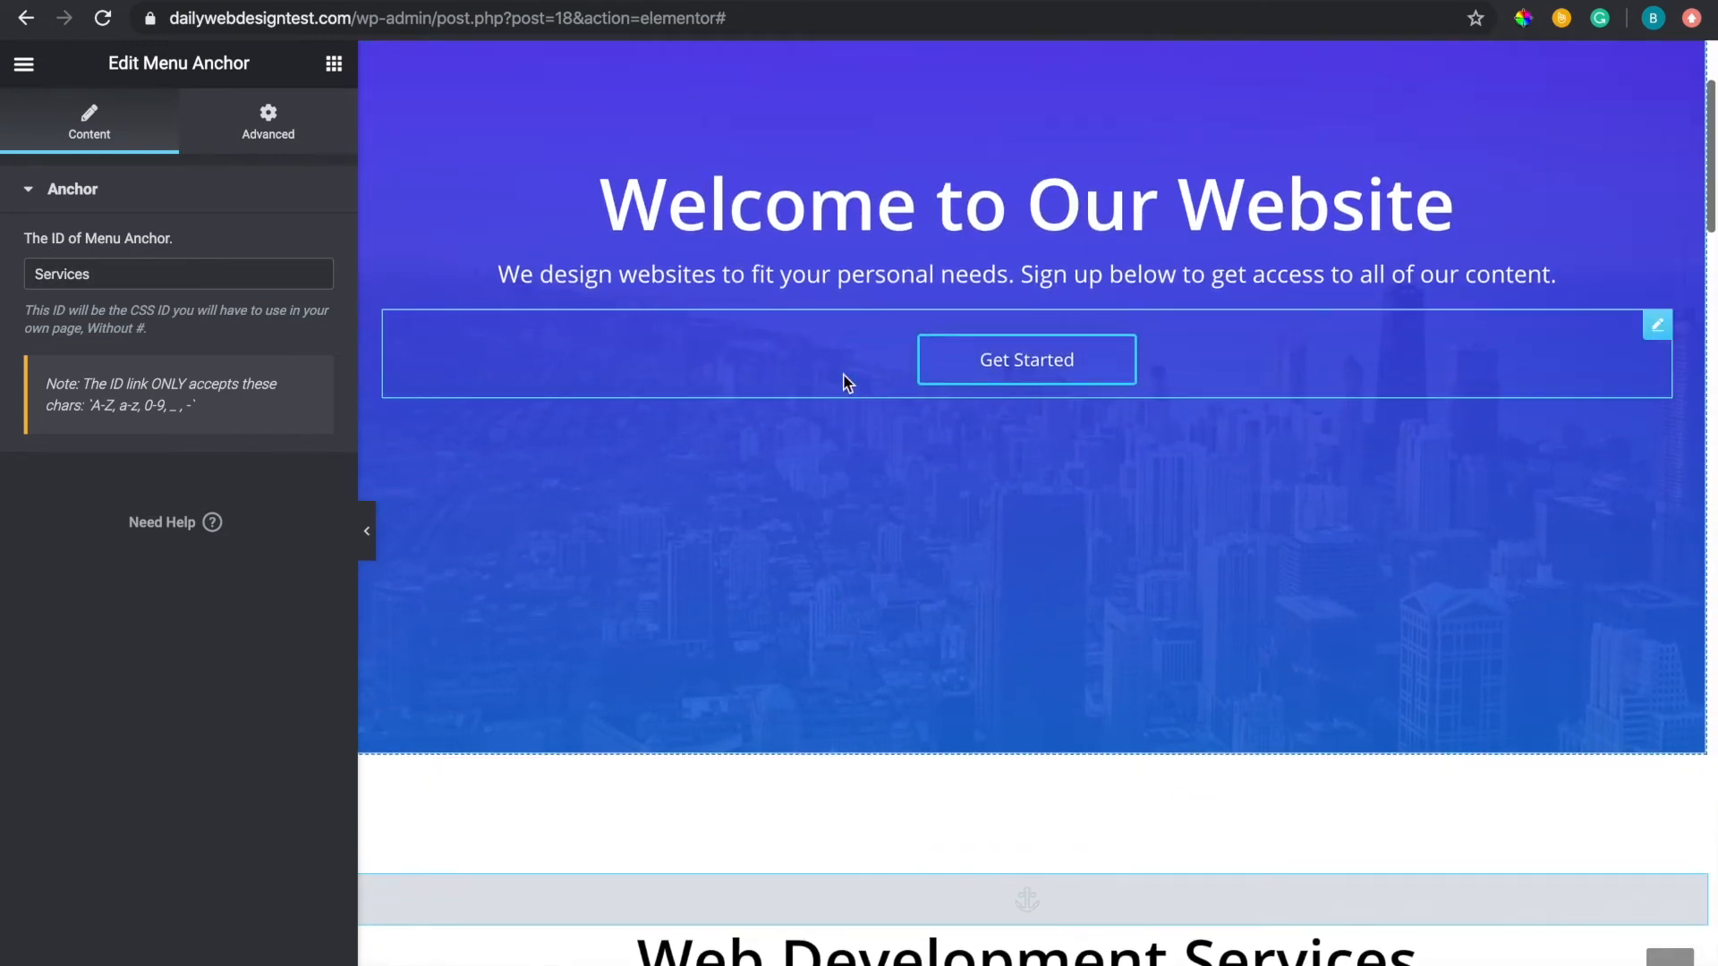
left_click(953, 373)
scroll(900, 335, "up", 3)
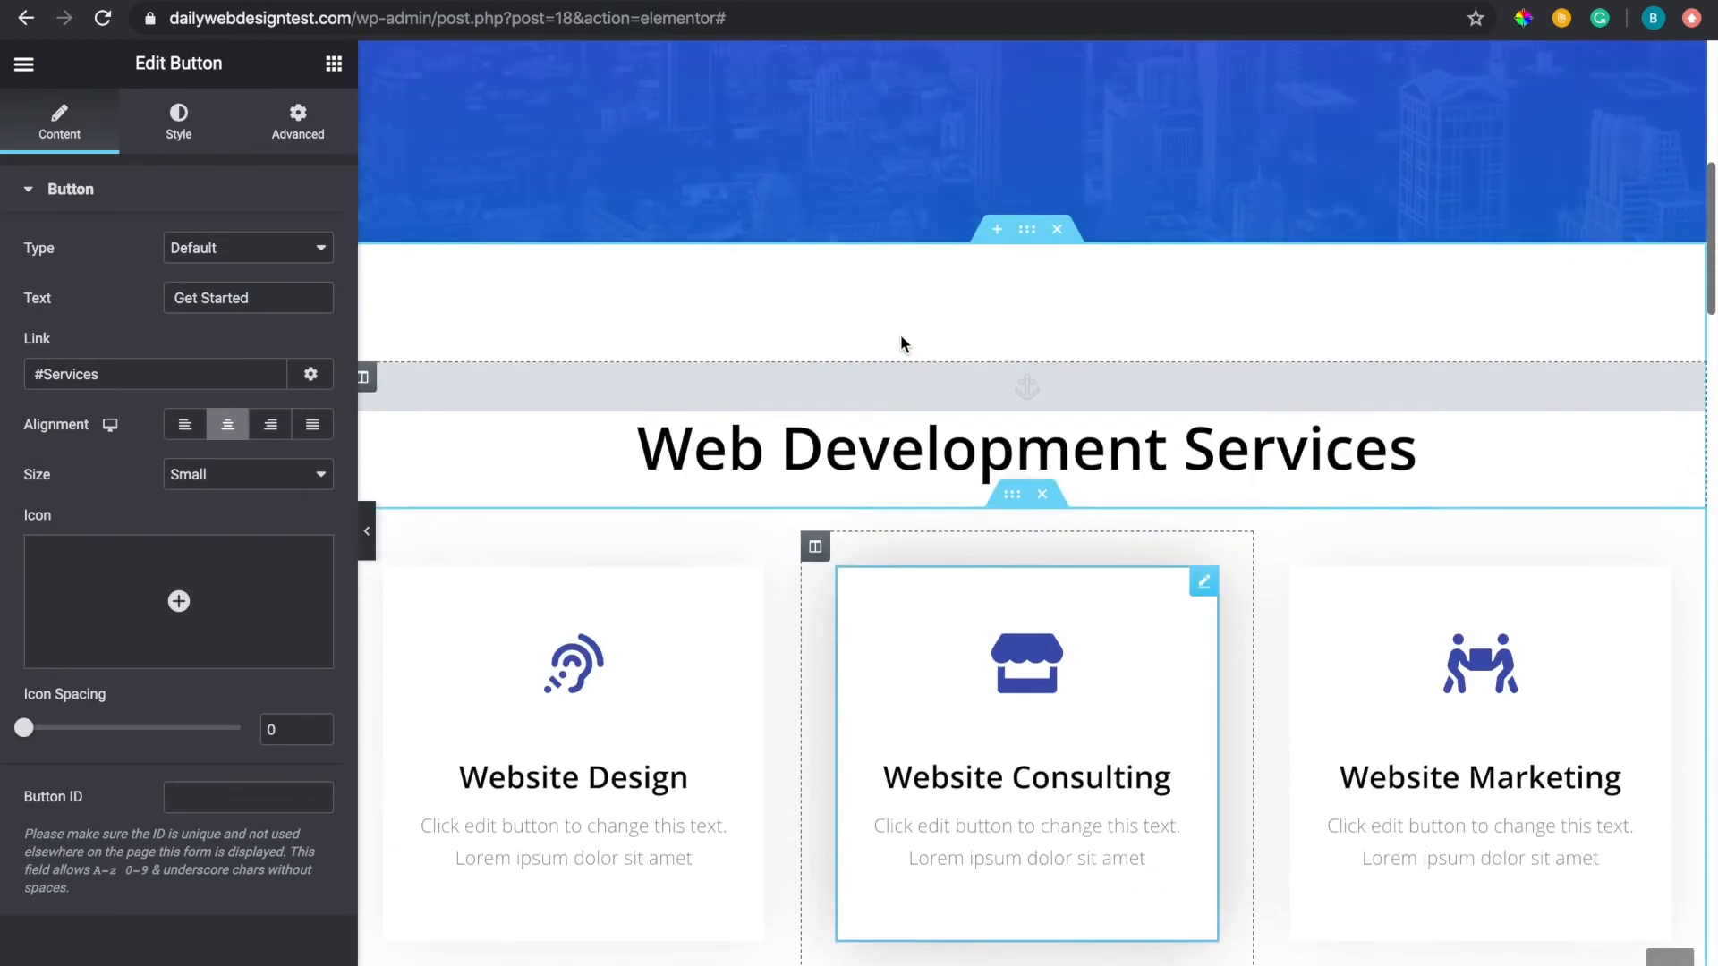
scroll(900, 335, "up", 7)
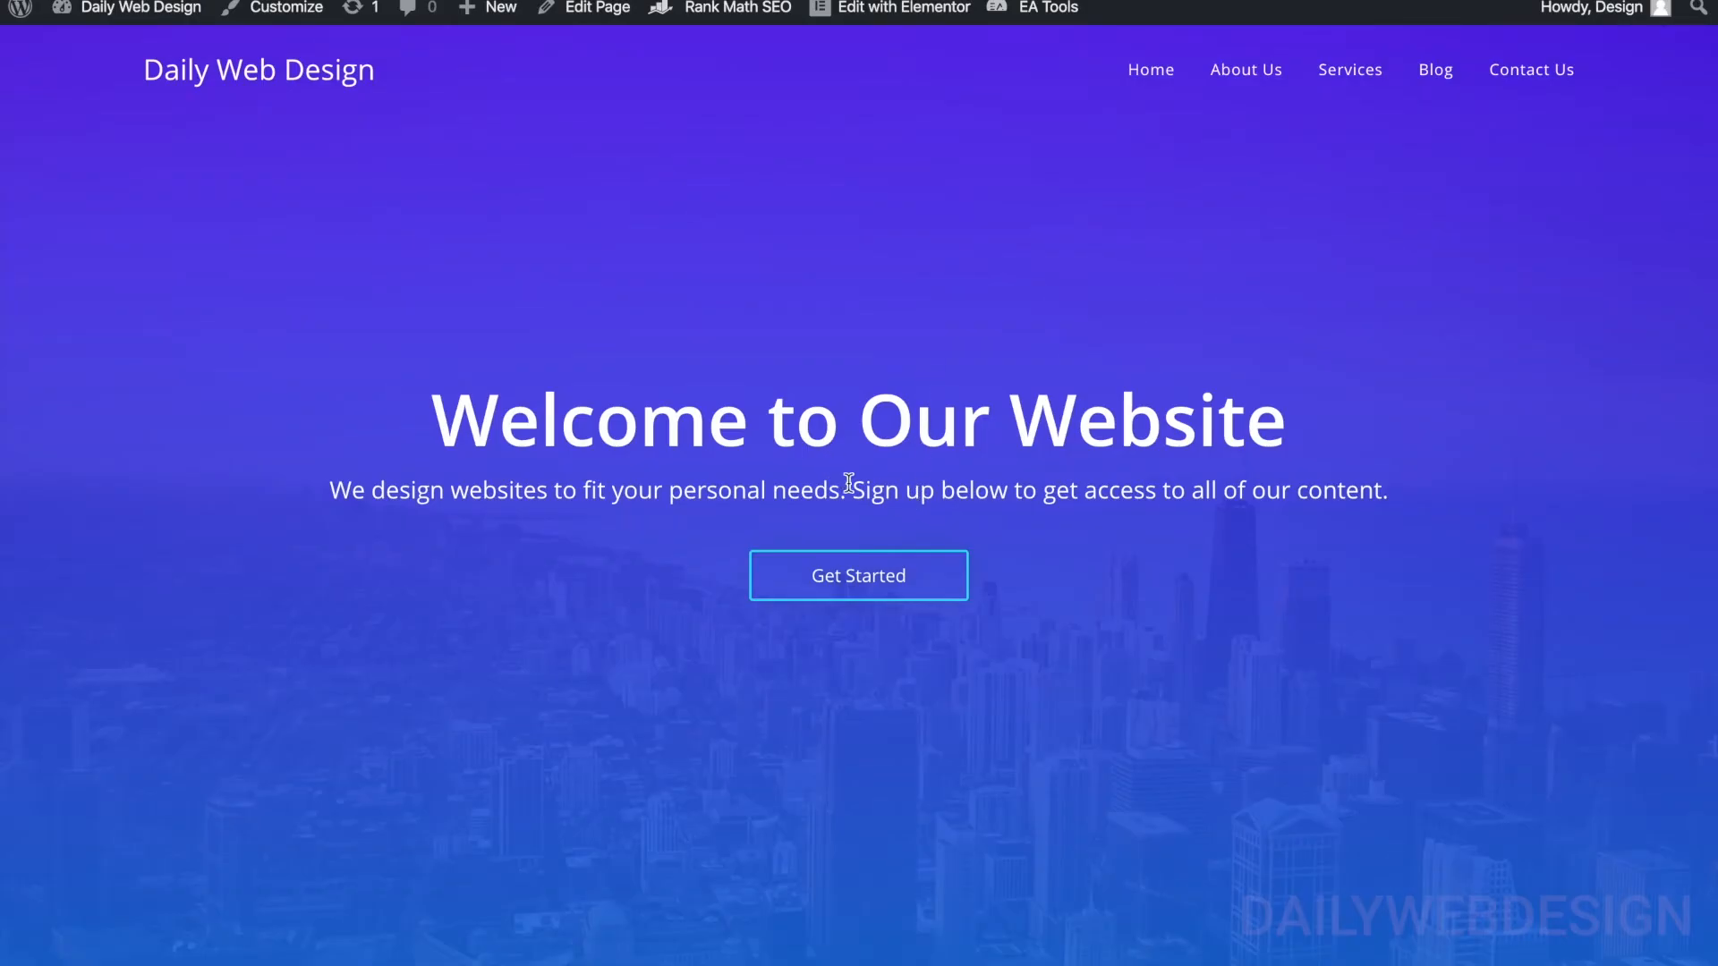
- Check on the previewed page where the Services anchor lands relative to the Web Development Services heading
scroll(875, 583, "down", 5)
scroll(871, 583, "down", 7)
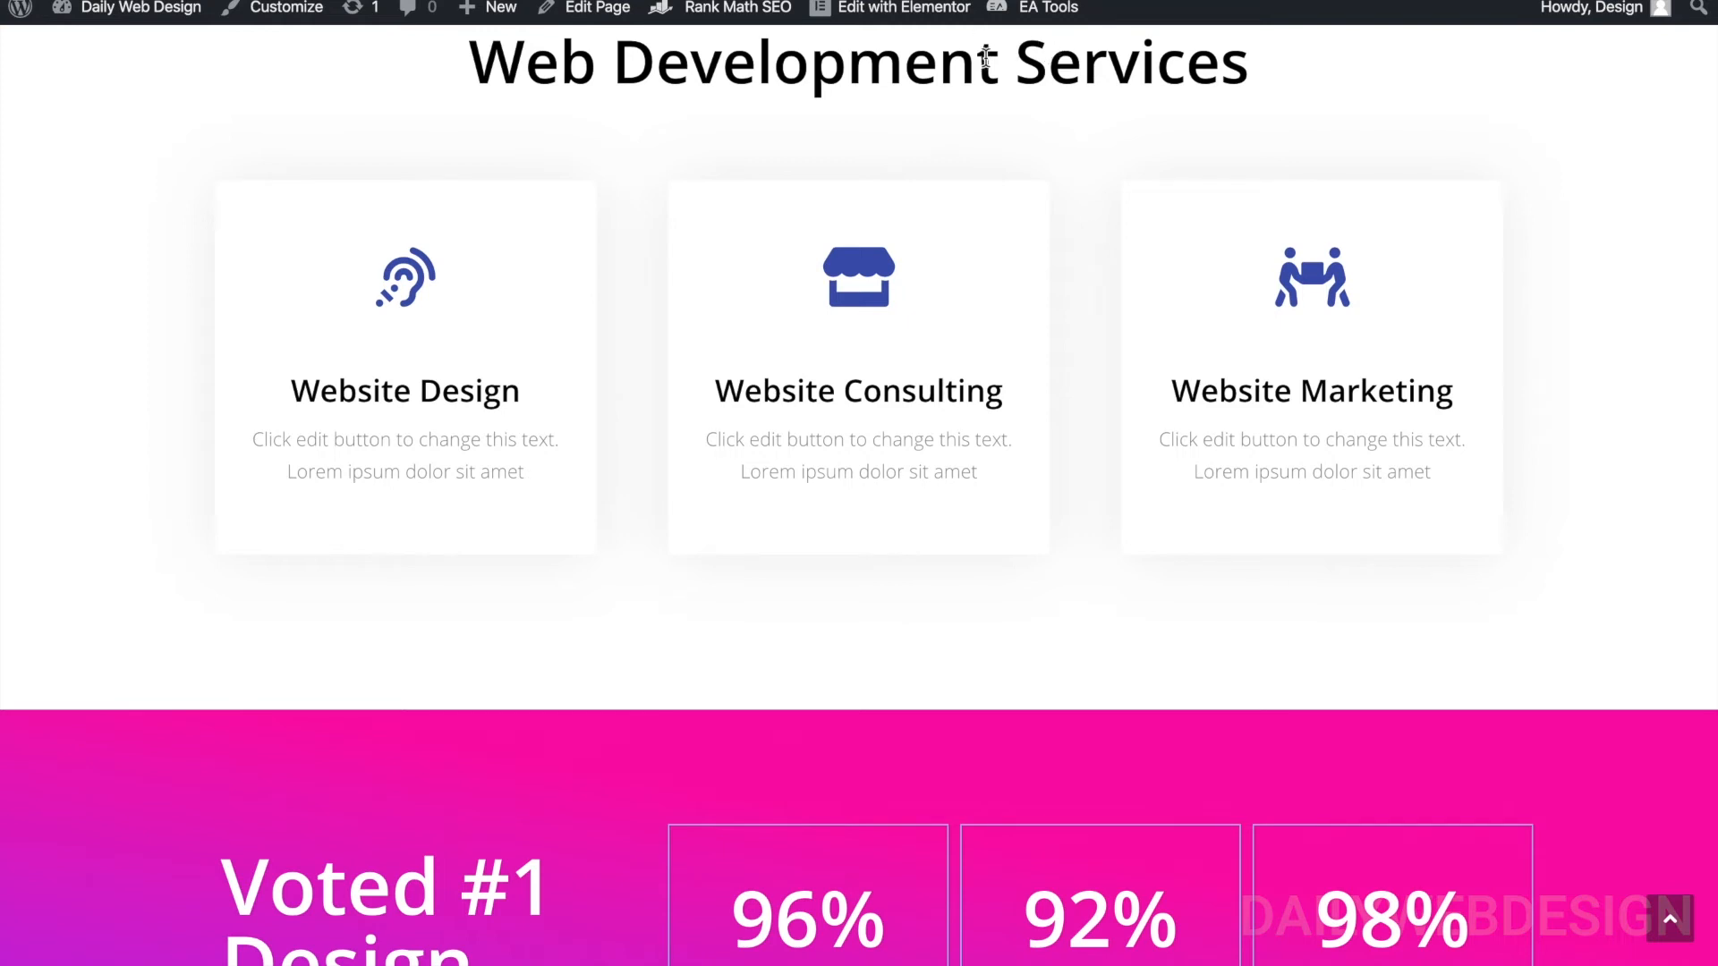
scroll(716, 143, "up", 2)
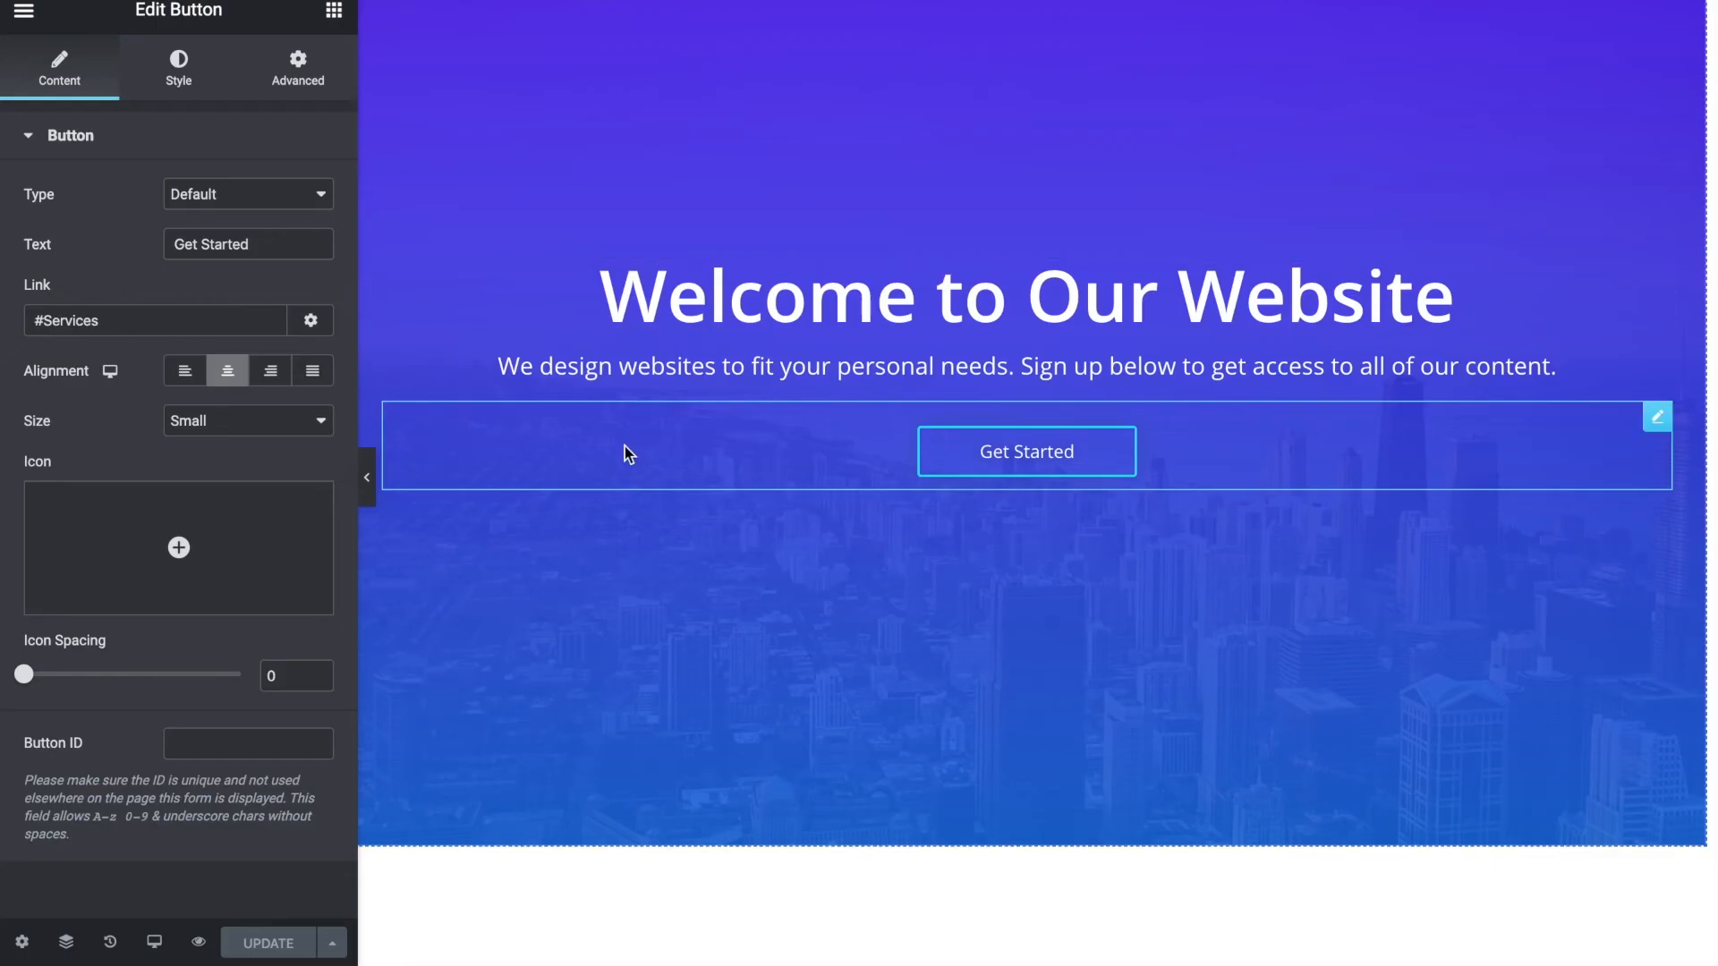
- Add a single-column section between the hero section and the Web Development Services section
scroll(922, 392, "down", 6)
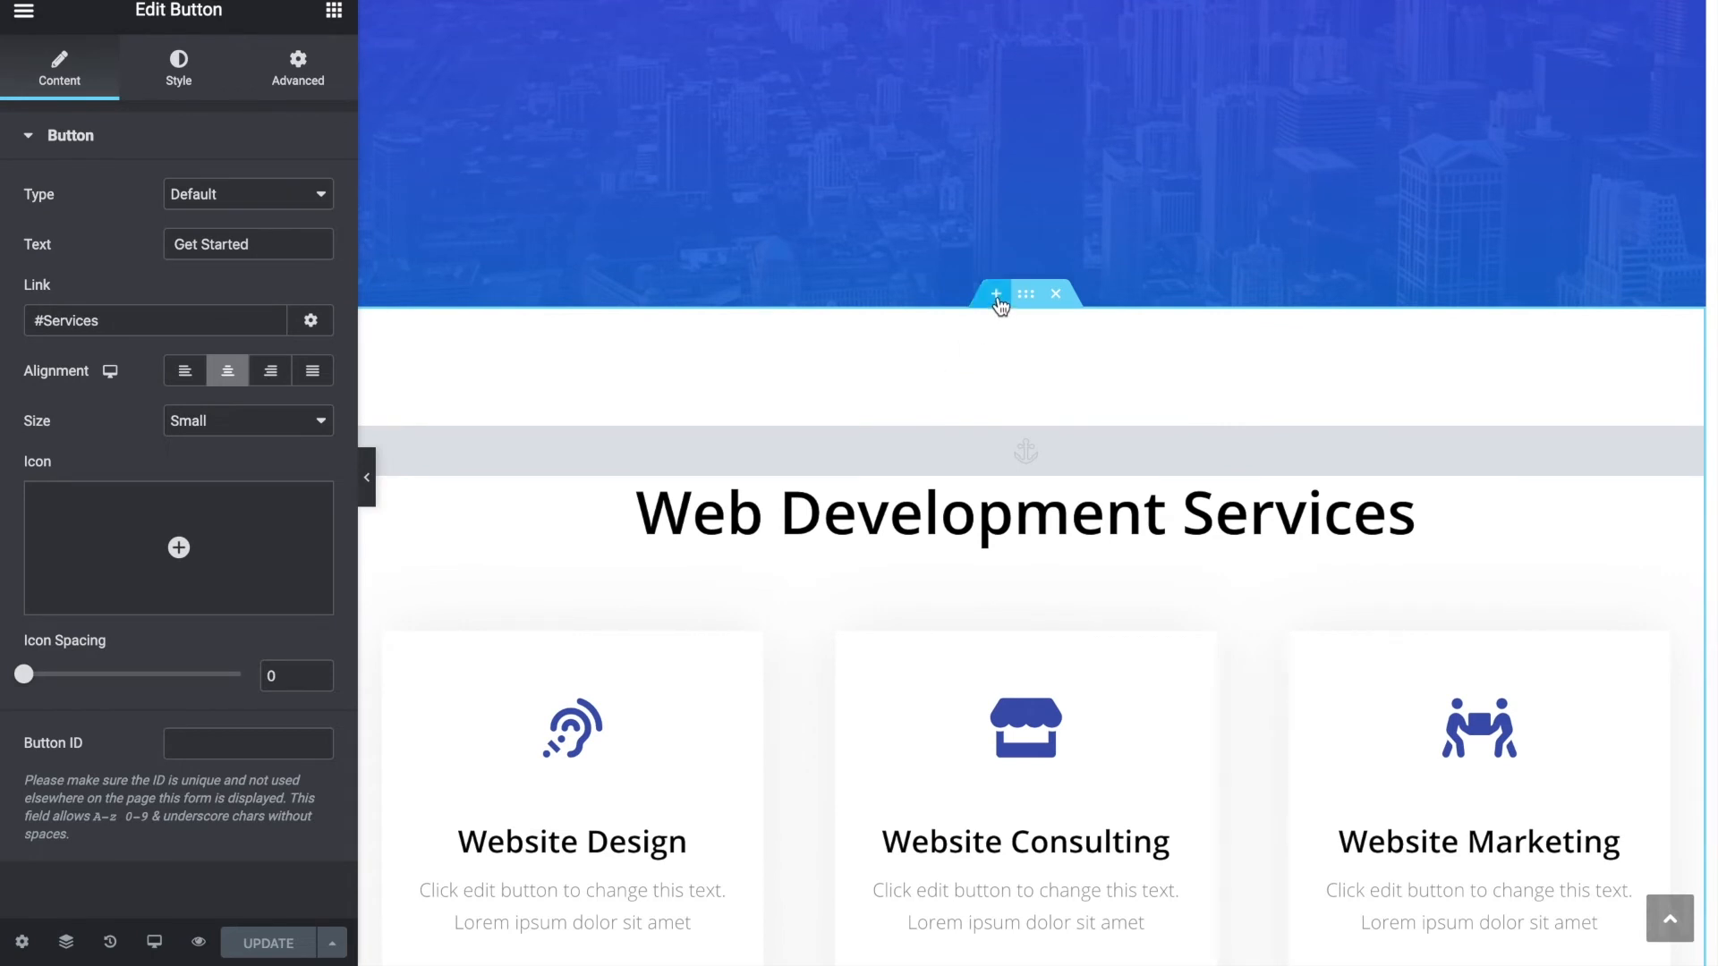
left_click(996, 295)
left_click(996, 408)
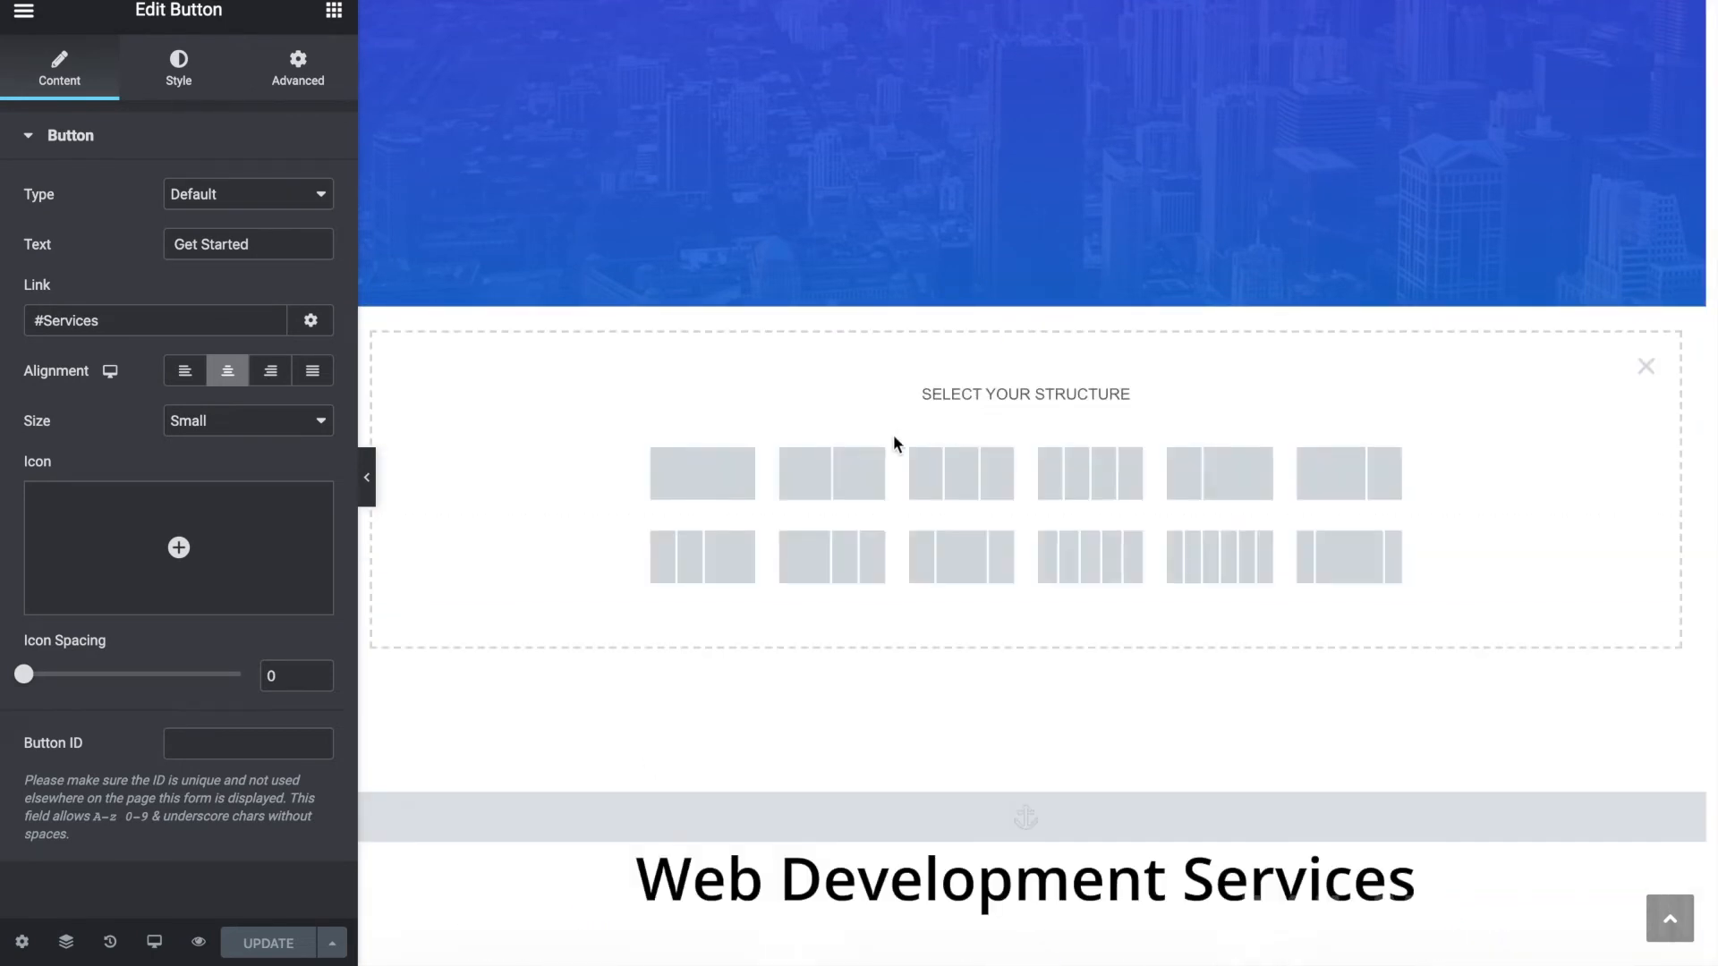
left_click(739, 480)
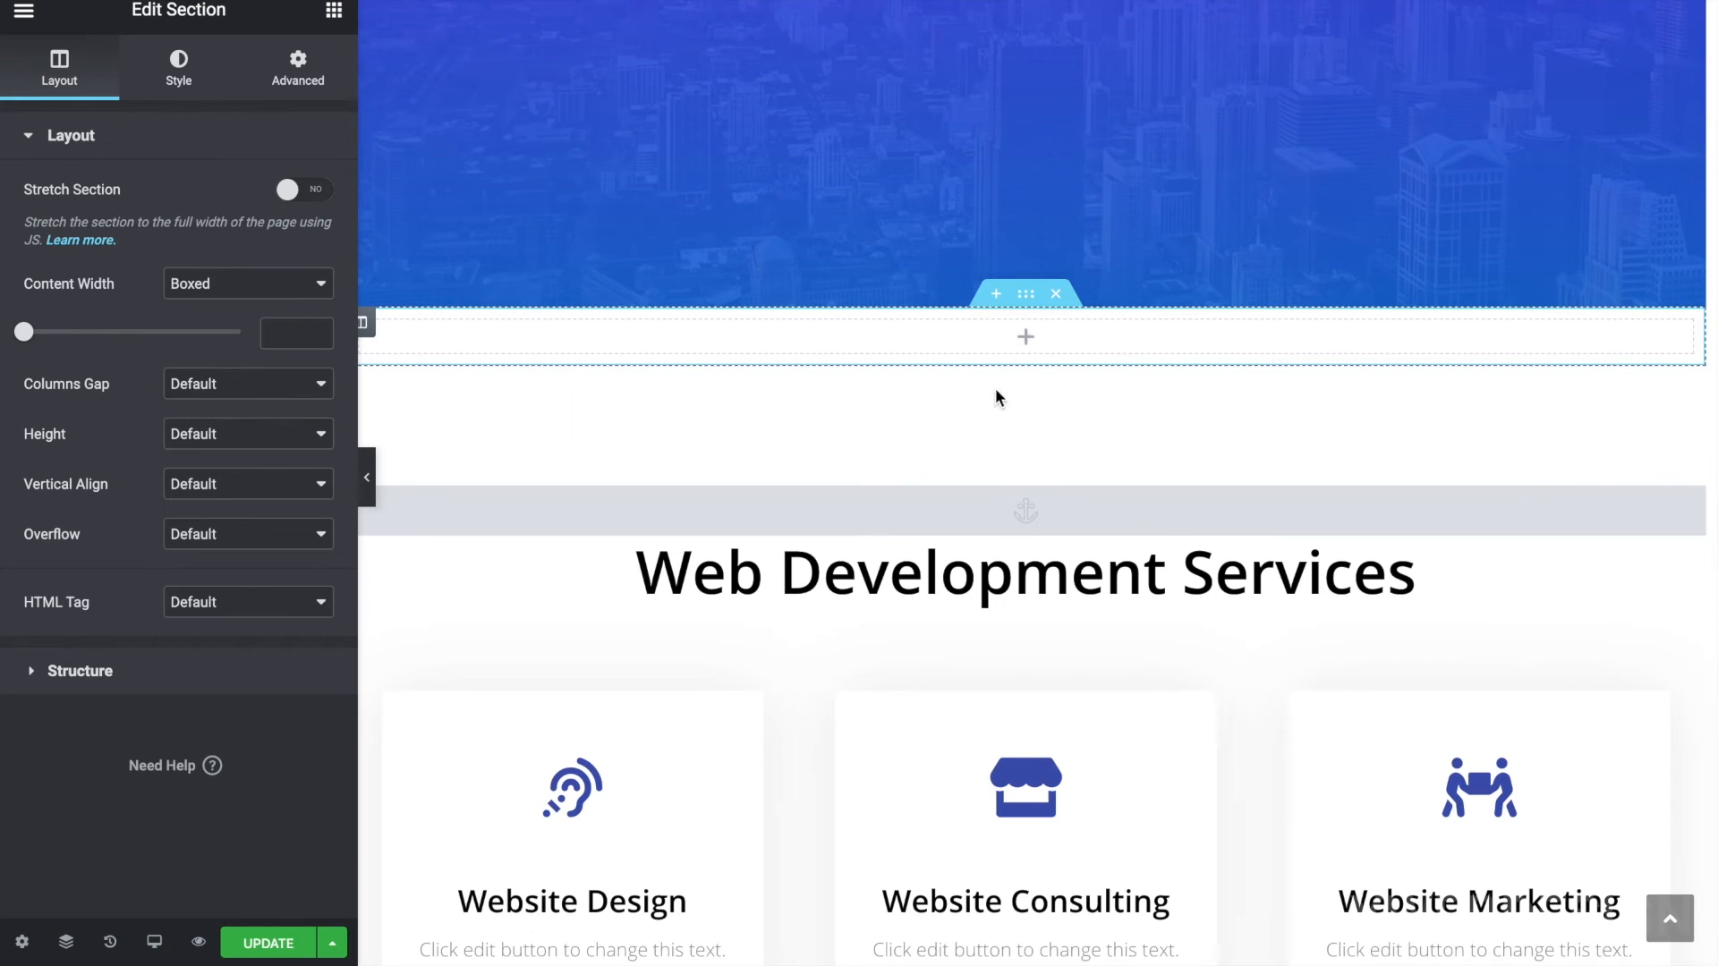
- Move the Services menu anchor into the empty section below the hero and update the page
left_click_drag(950, 497, 983, 452)
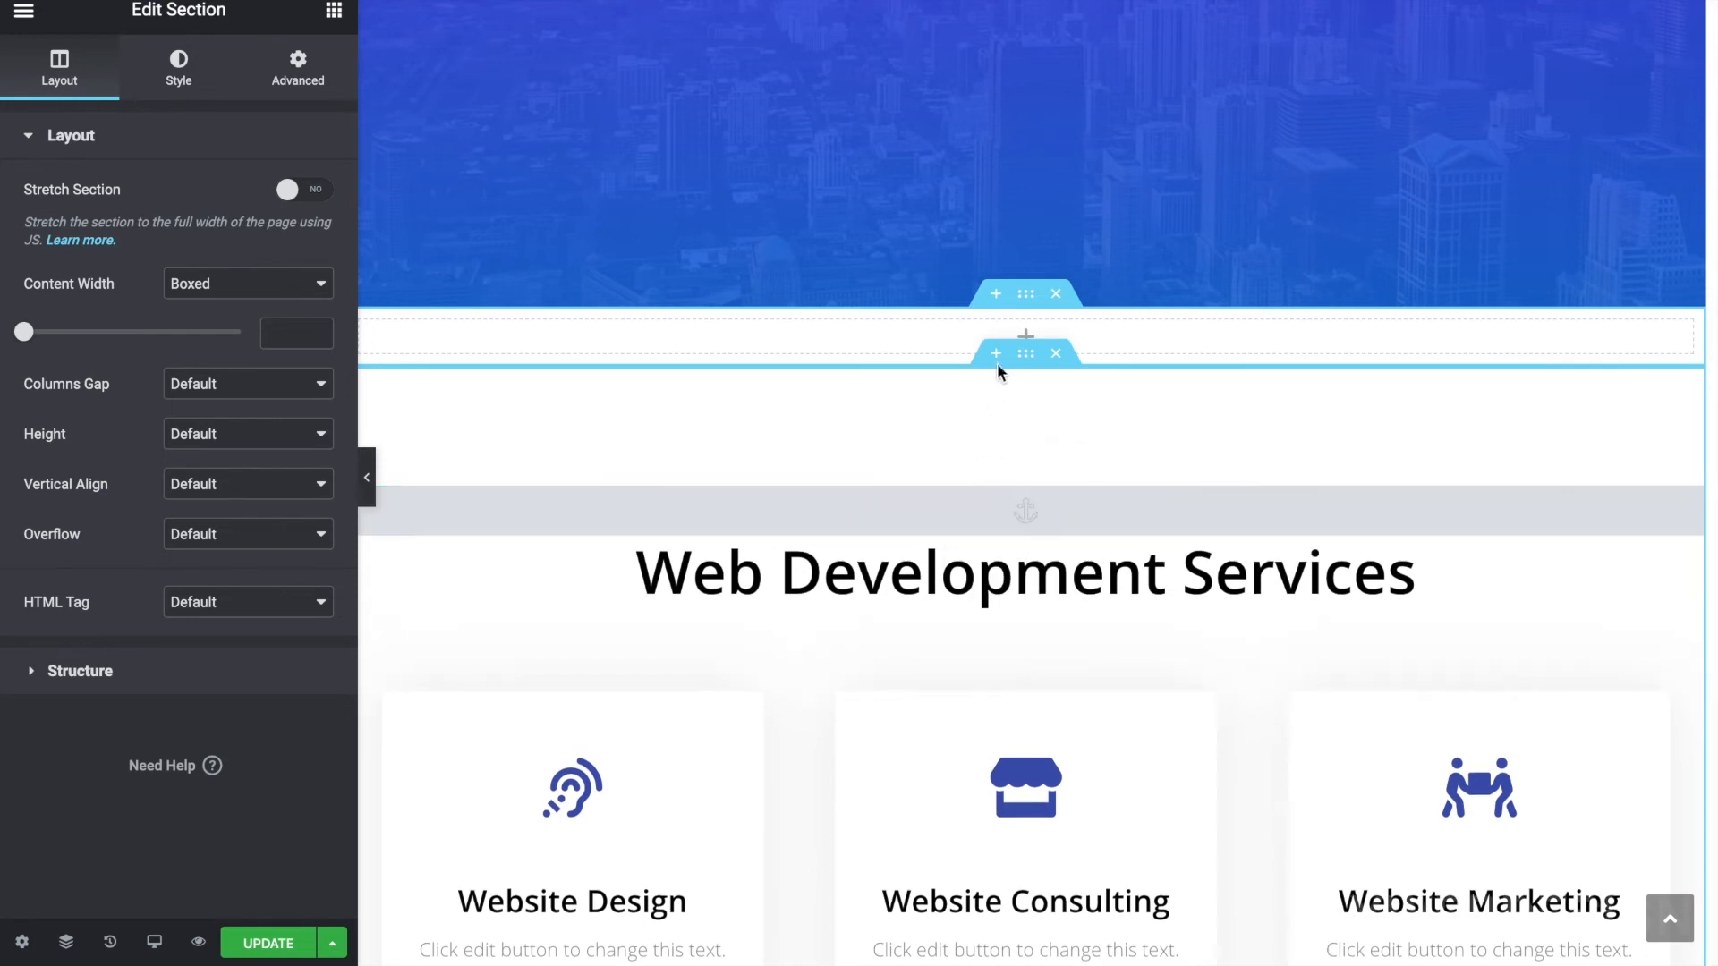
left_click_drag(966, 519, 967, 334)
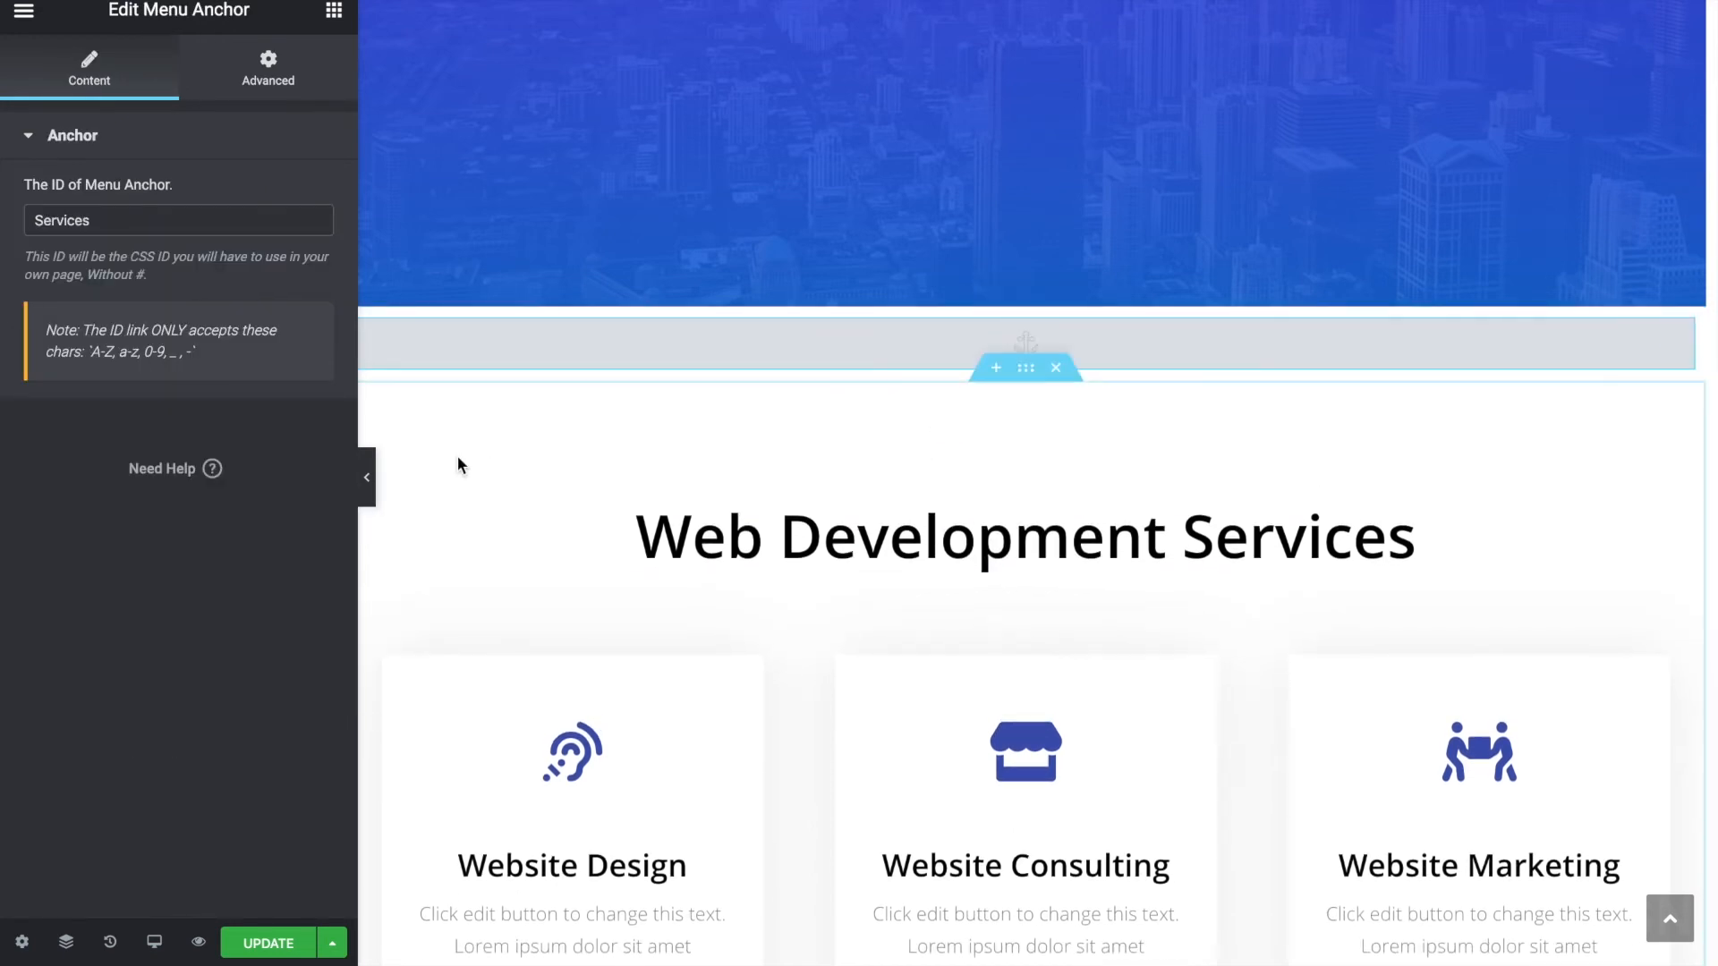
left_click(277, 951)
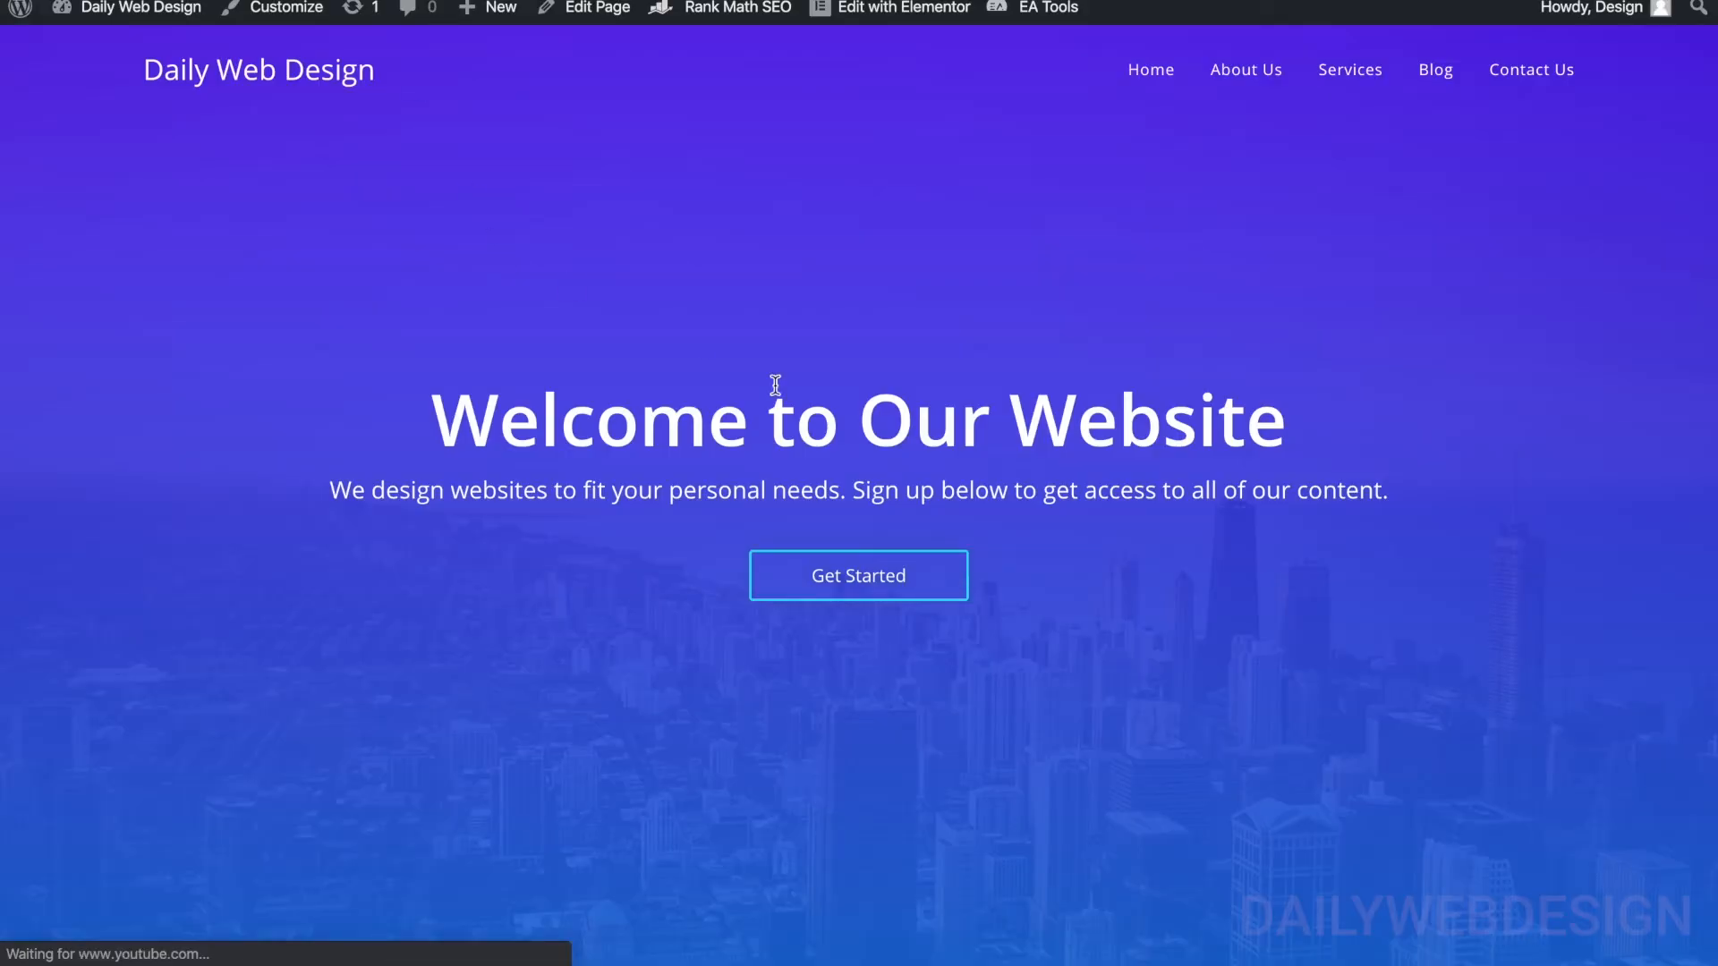
- Test the Get Started button and the Services and About Us menu links on the previewed page
left_click(886, 574)
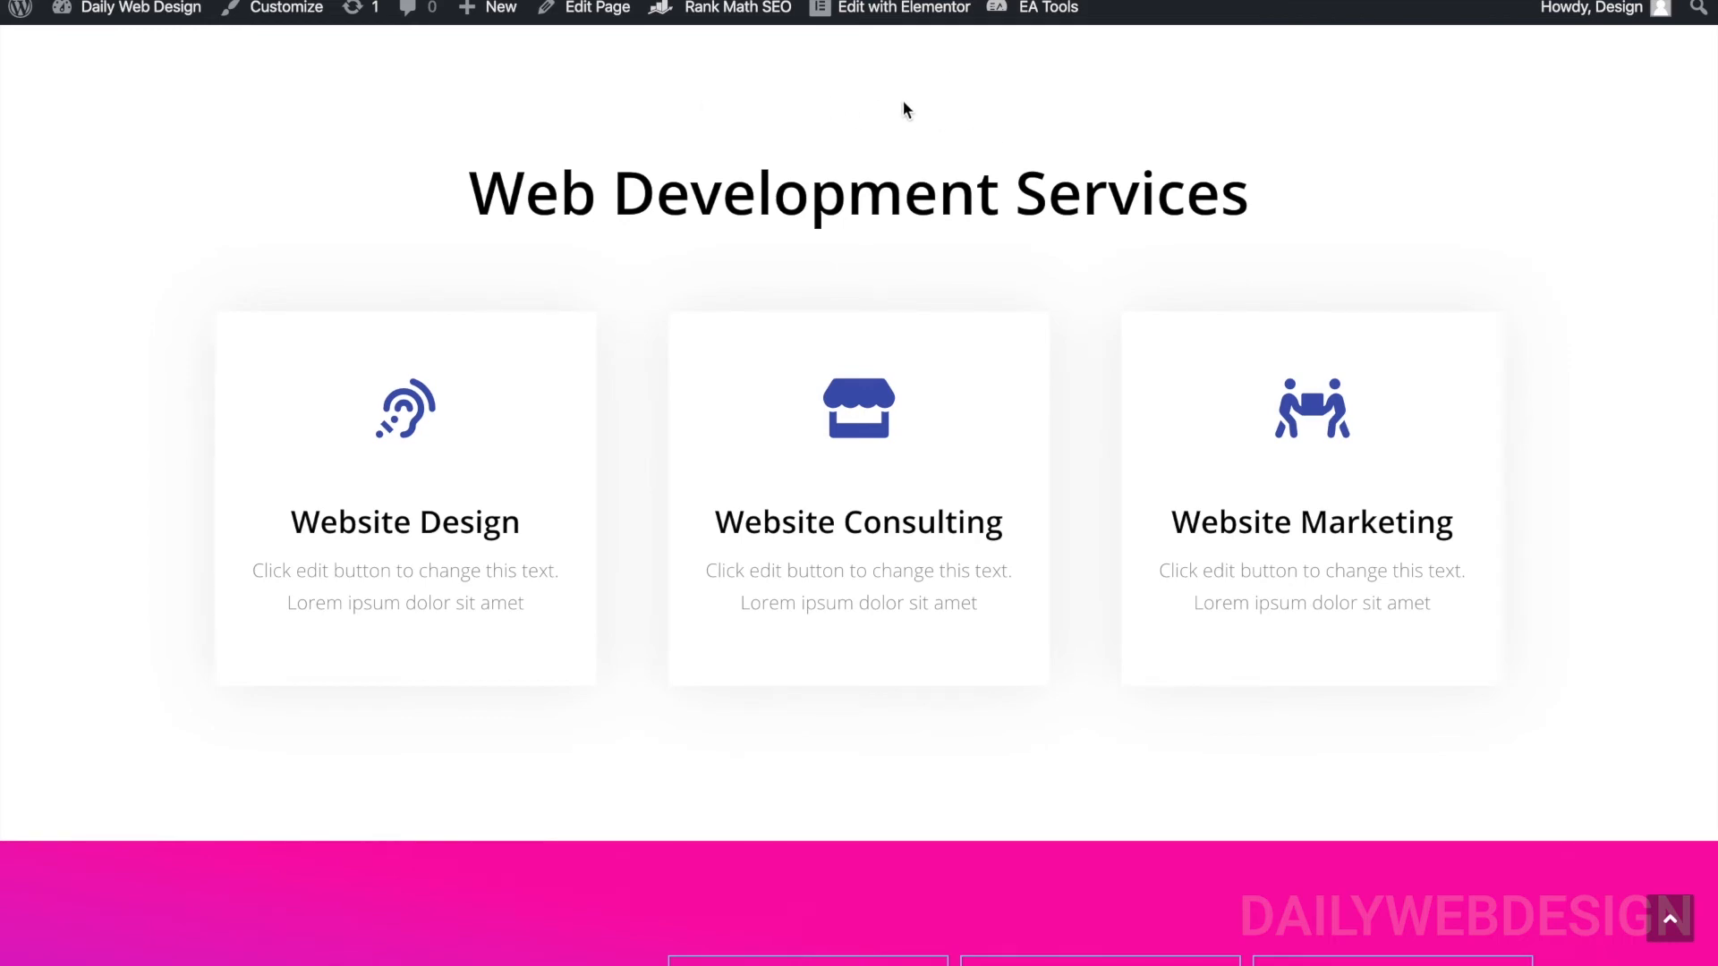
scroll(1158, 257, "up", 10)
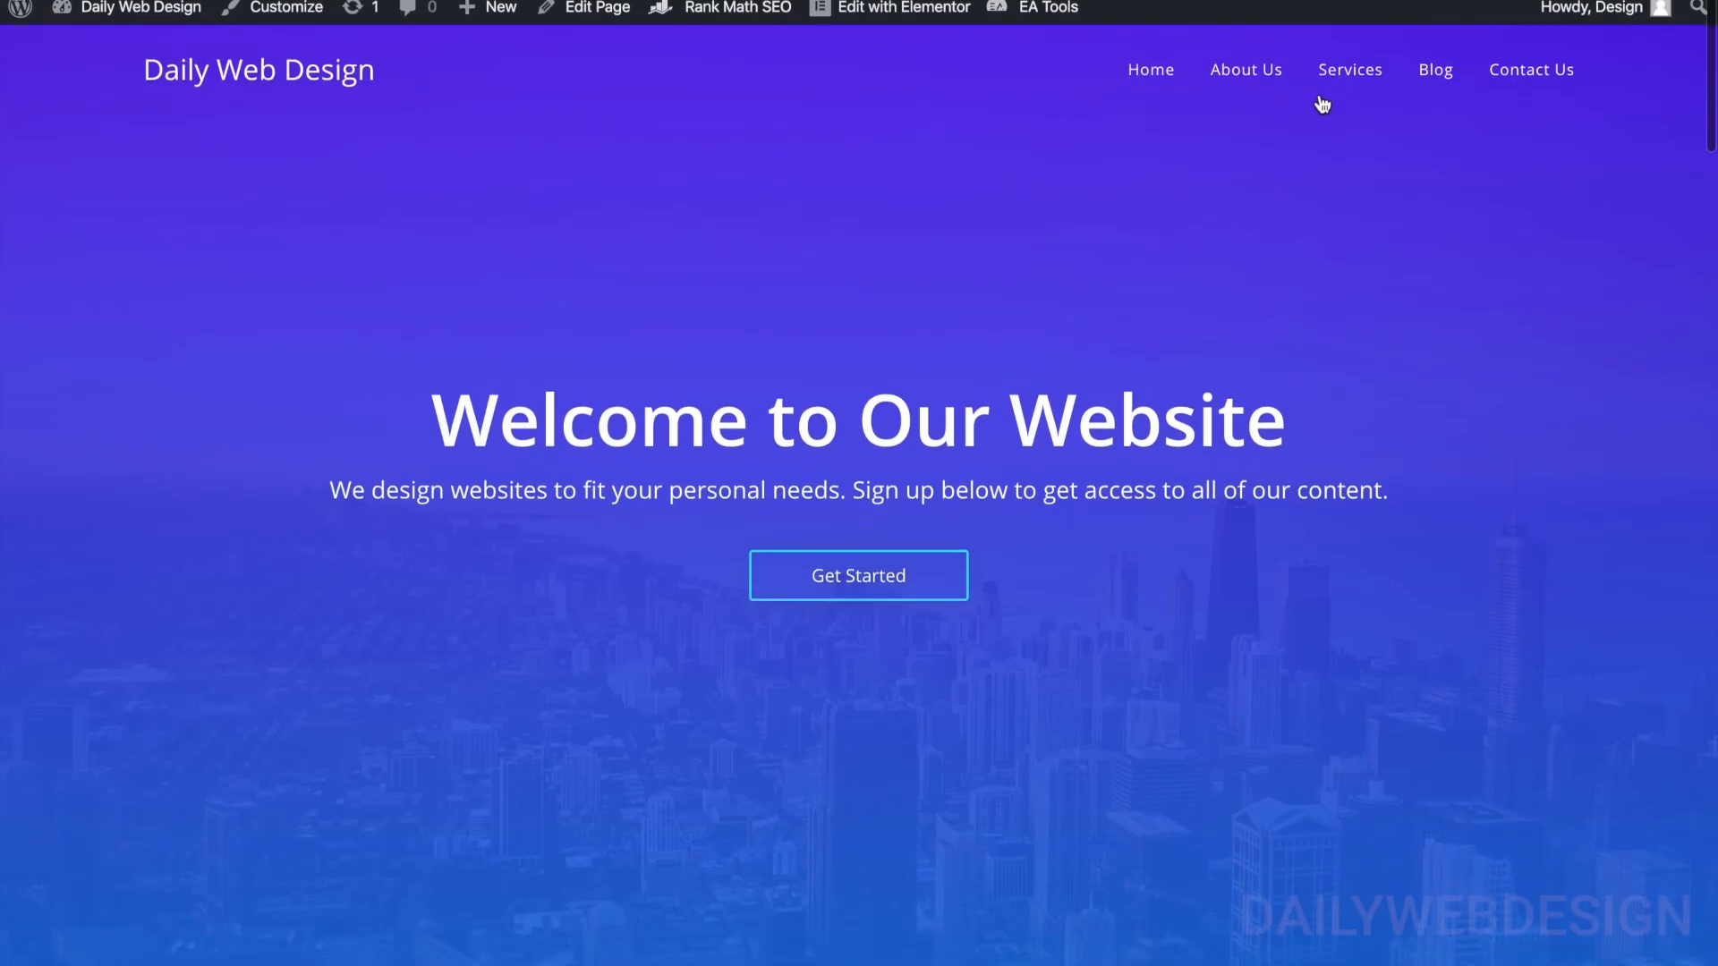
left_click(1357, 75)
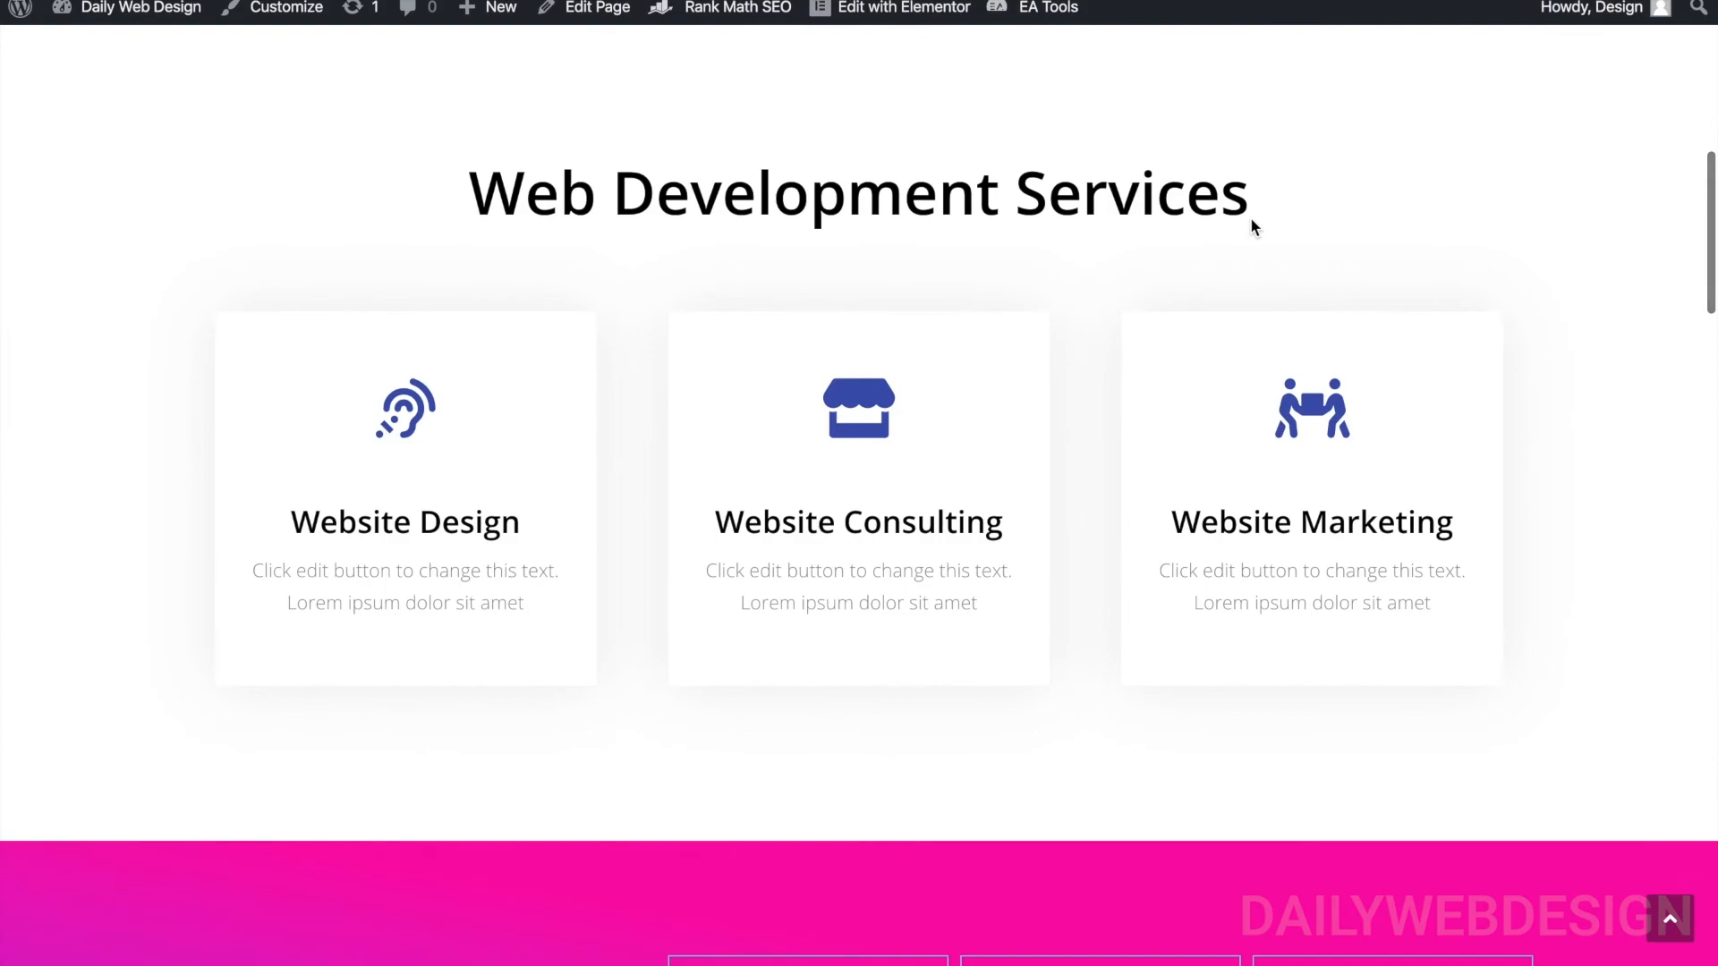
scroll(1253, 225, "down", 5)
scroll(1251, 224, "up", 10)
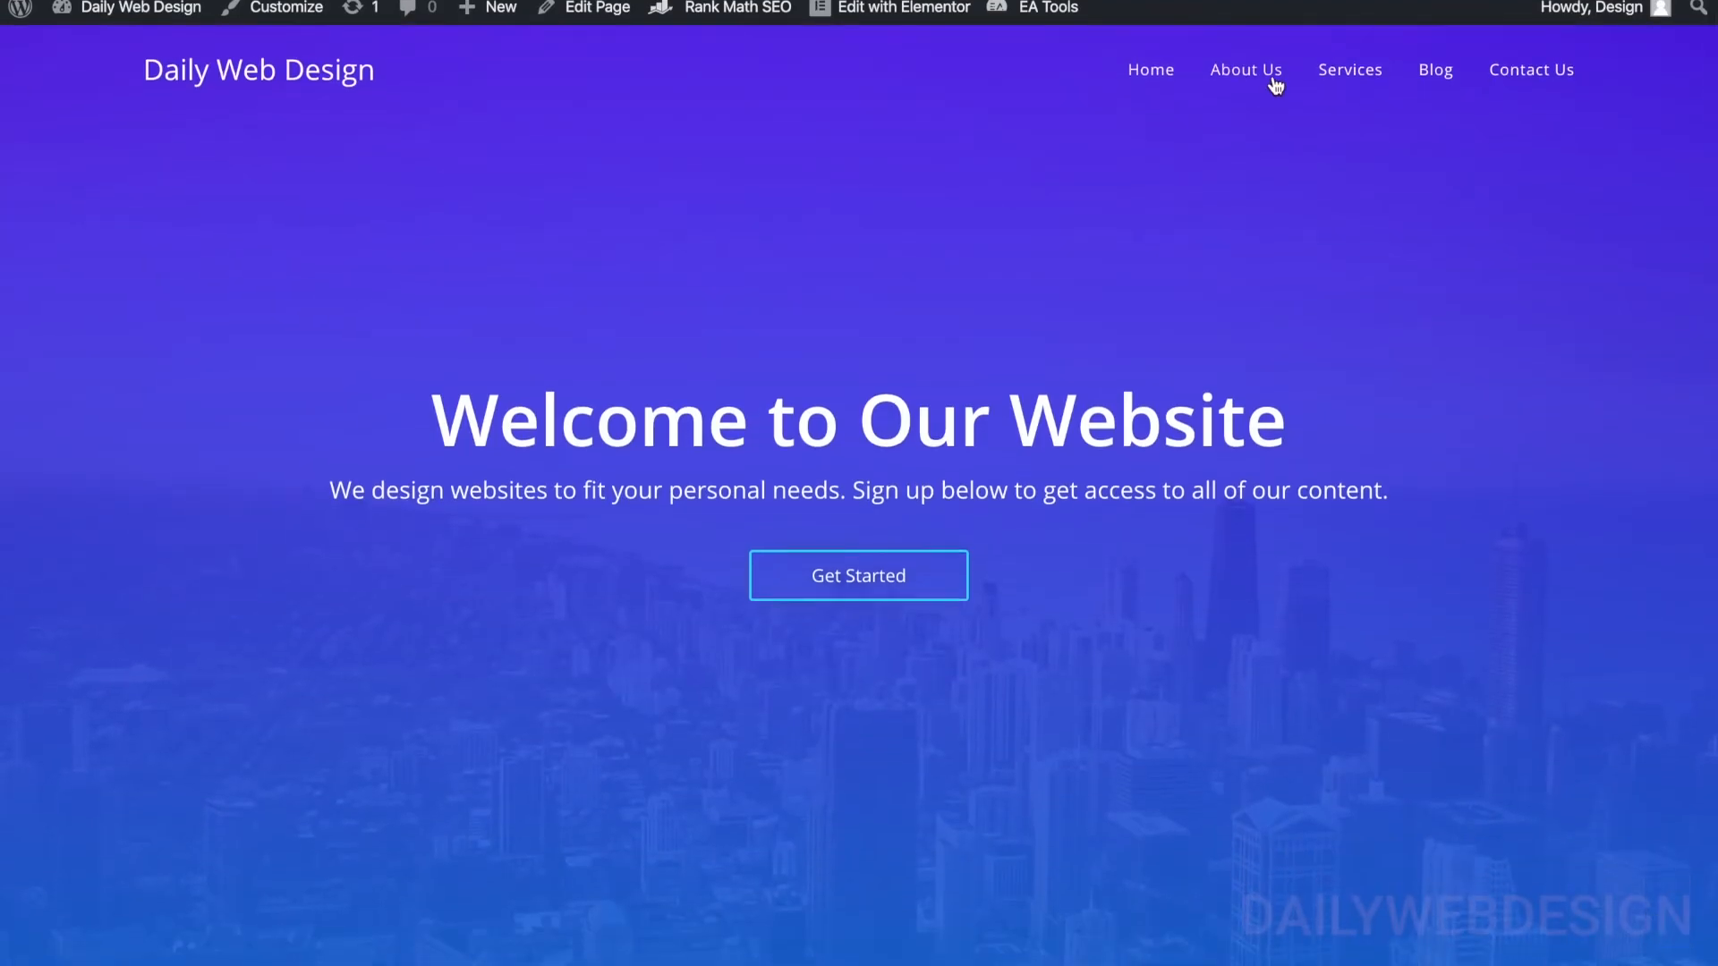
left_click(1274, 79)
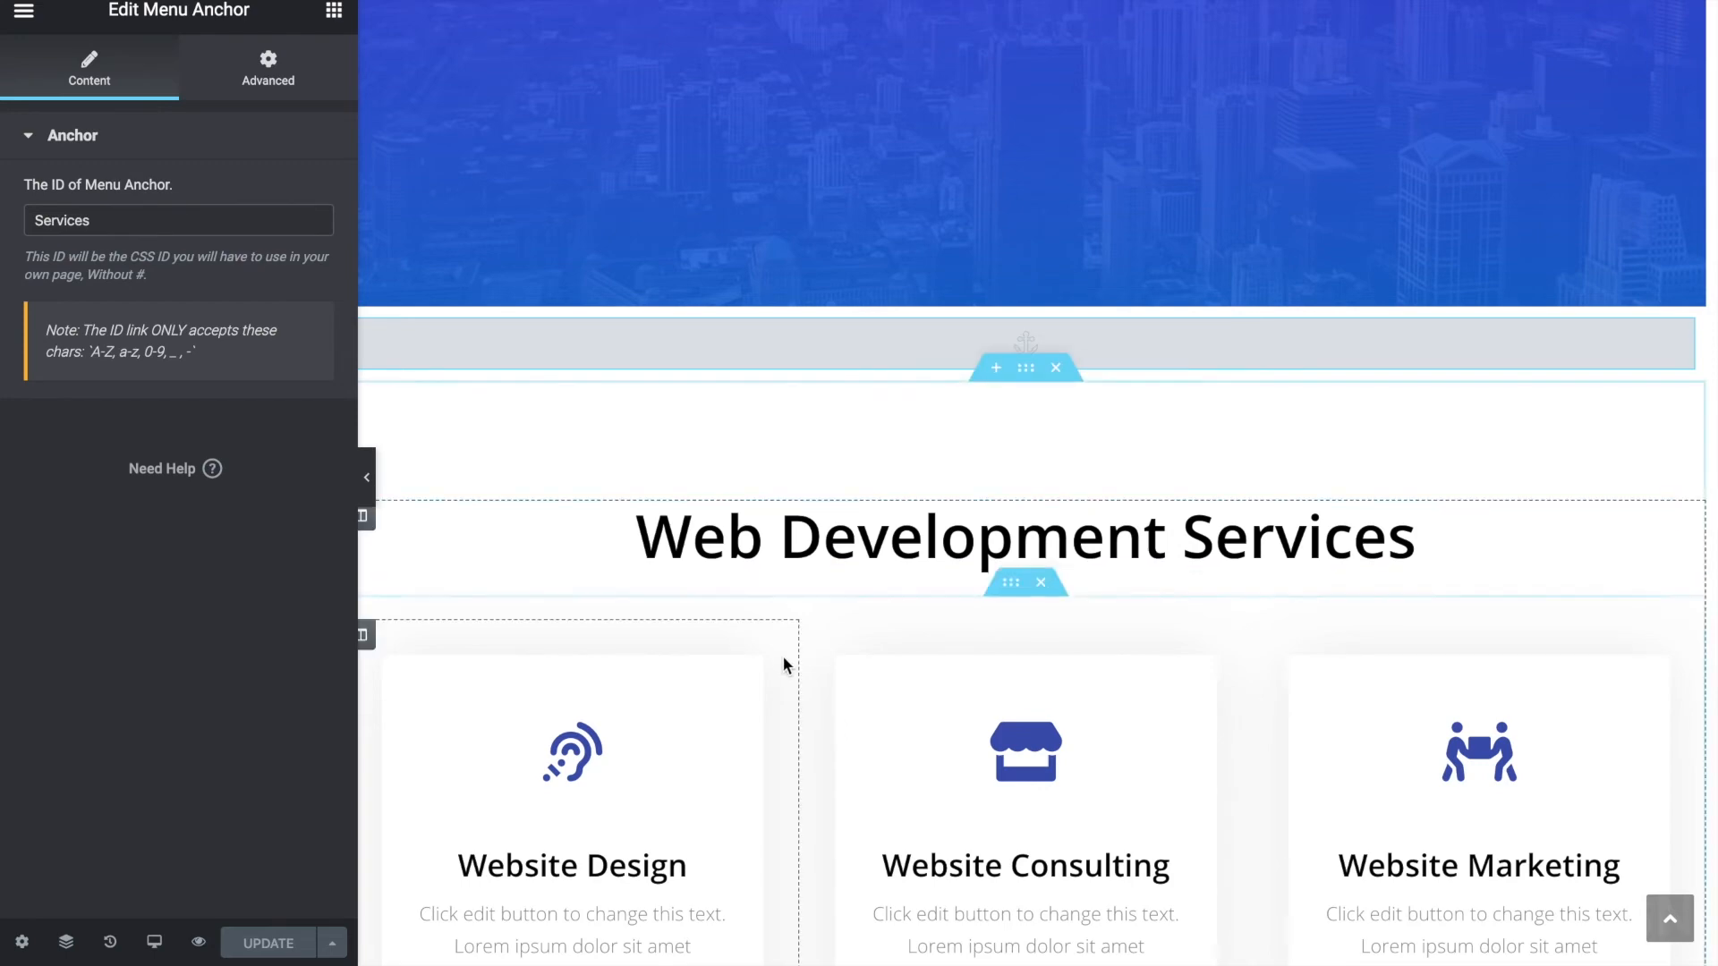
- Add a single-column section above the About Us section and move the About menu anchor into it
scroll(784, 662, "down", 12)
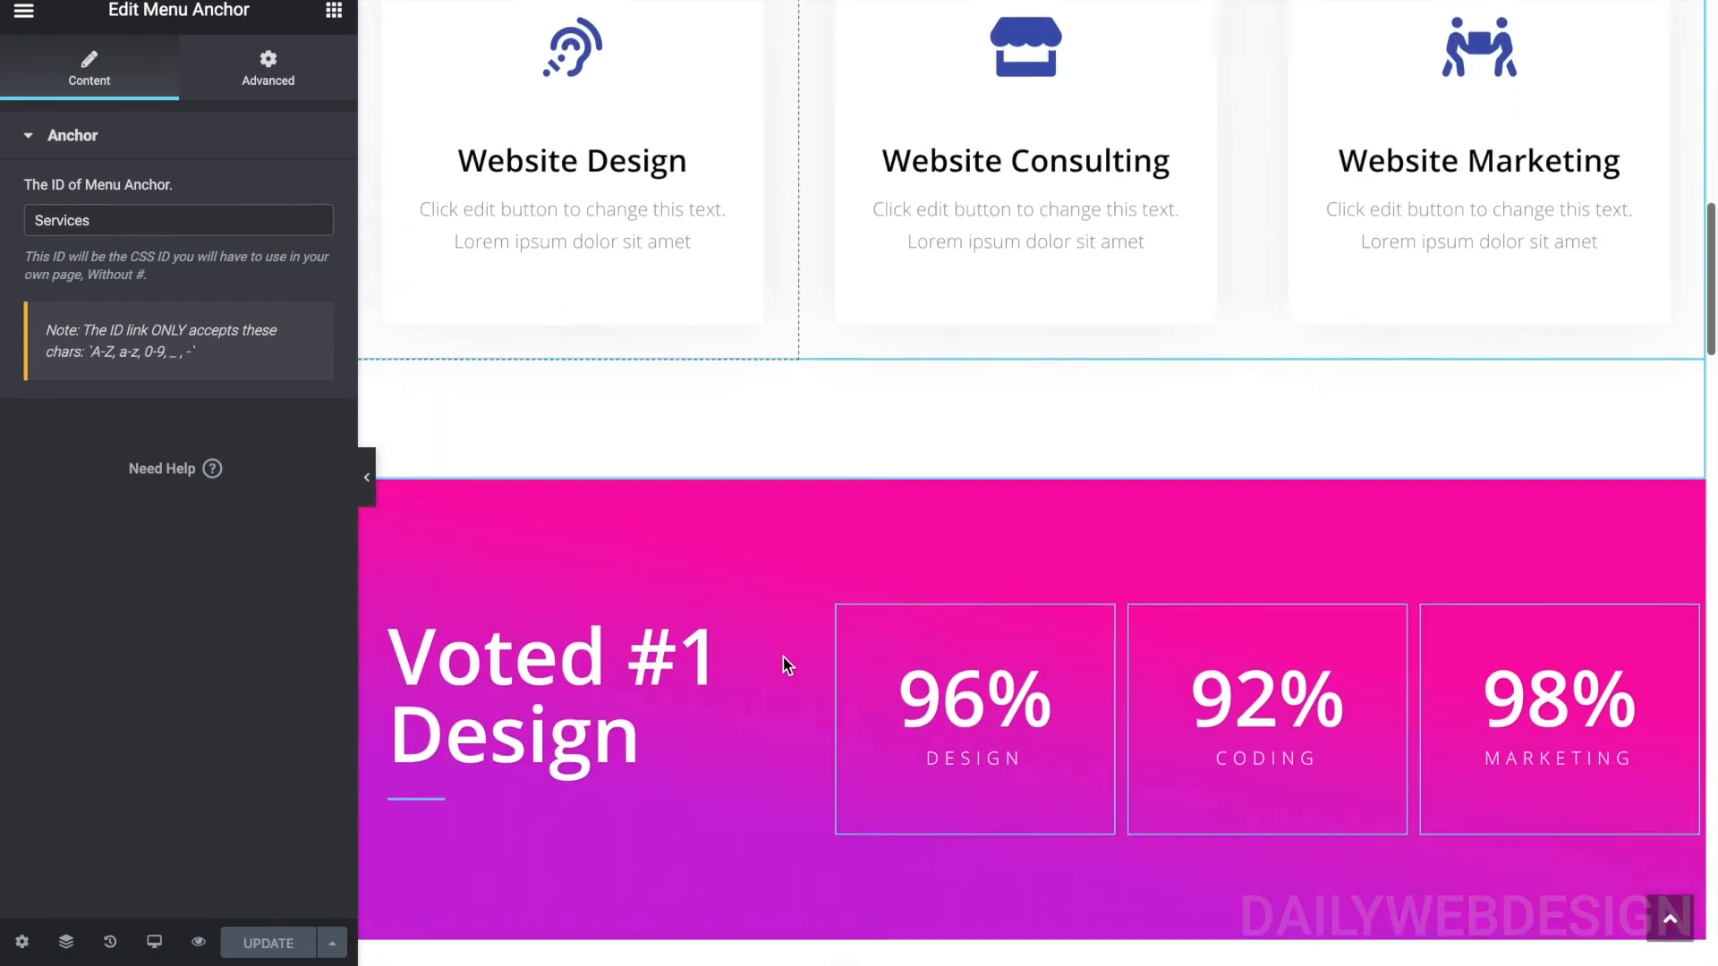
scroll(783, 663, "down", 10)
scroll(784, 661, "up", 3)
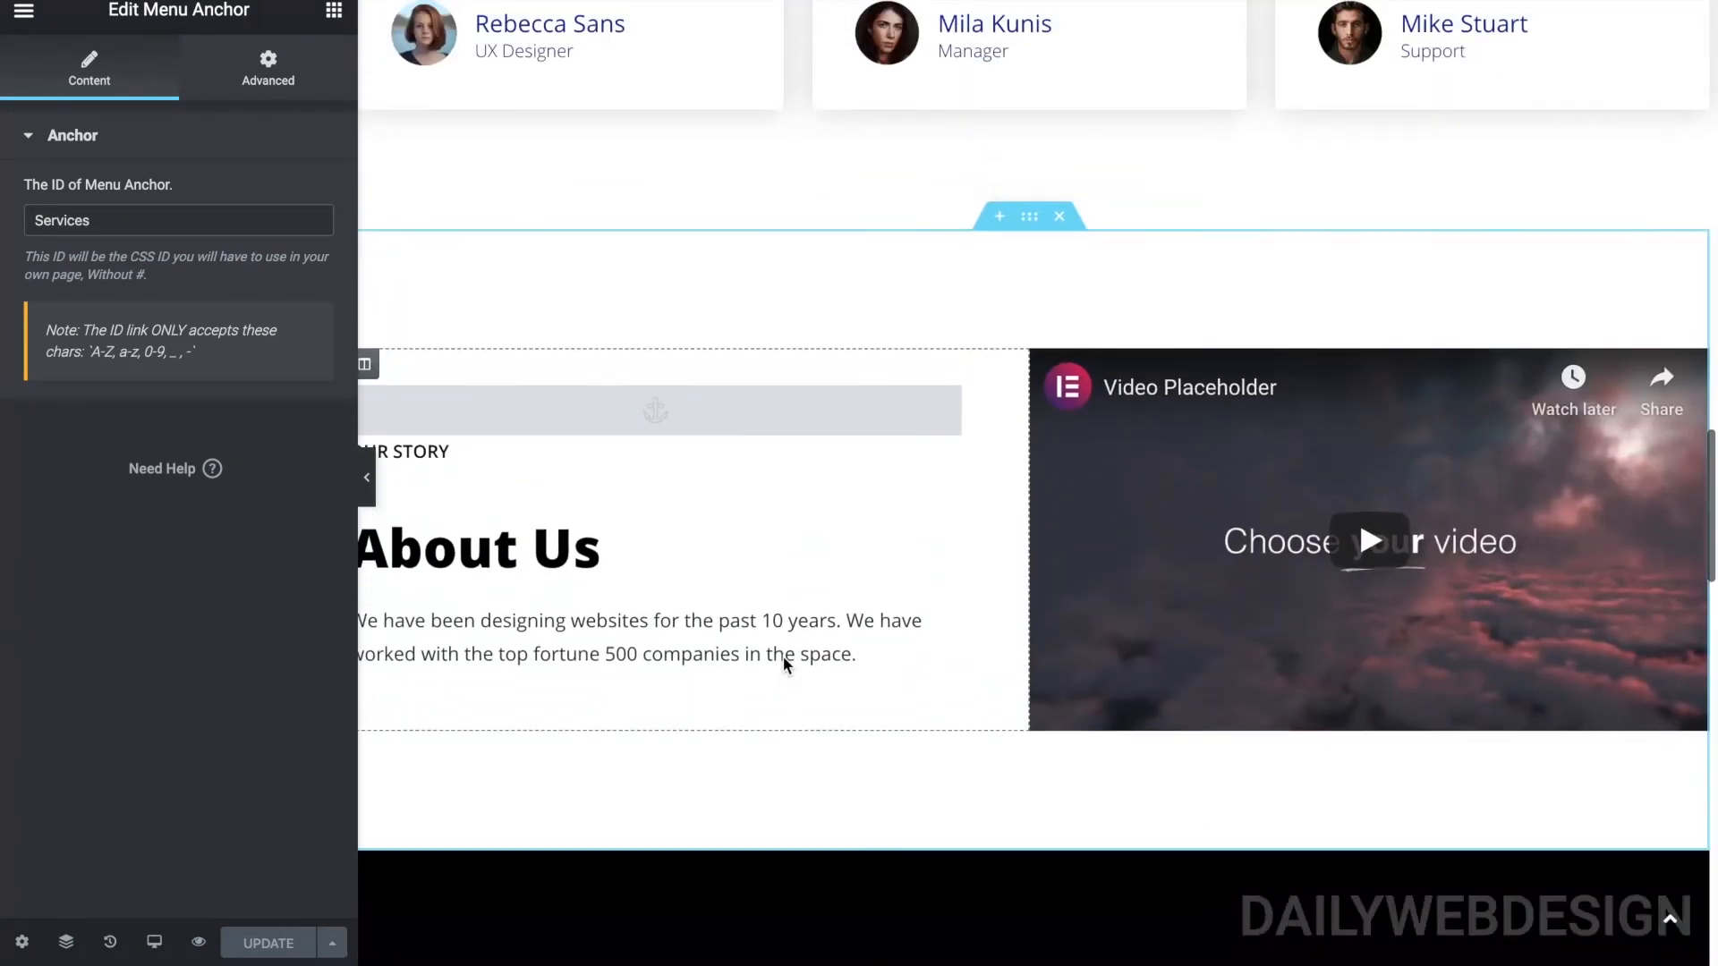
left_click(999, 217)
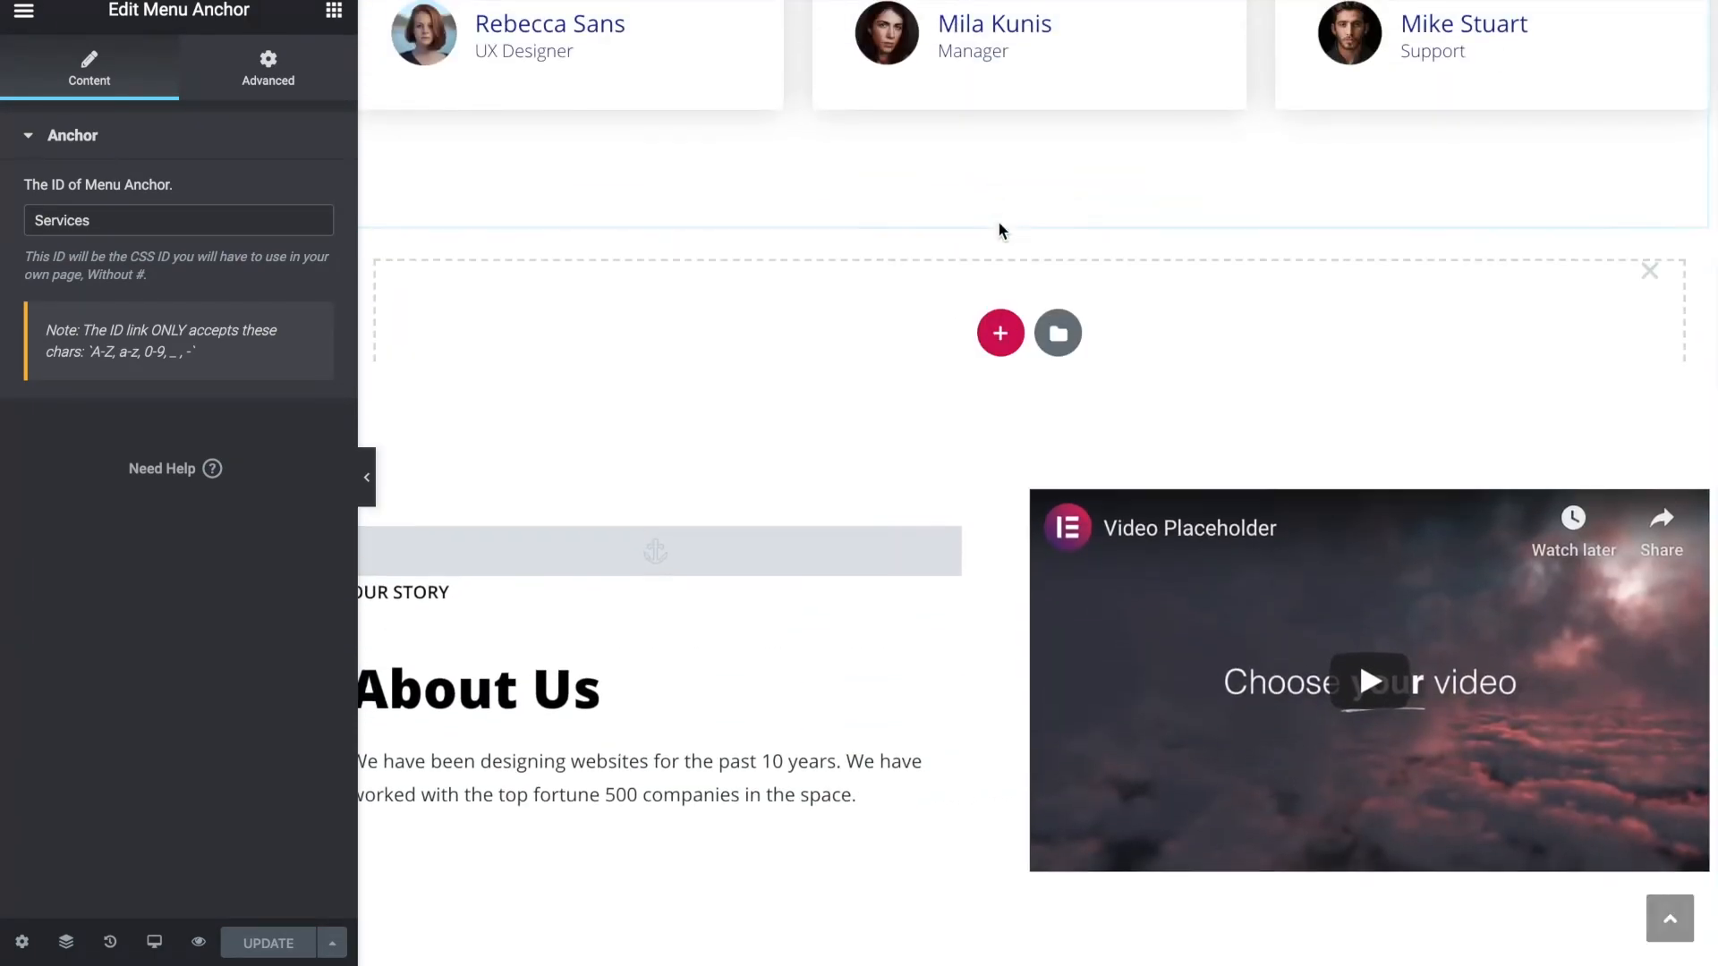
left_click(1000, 333)
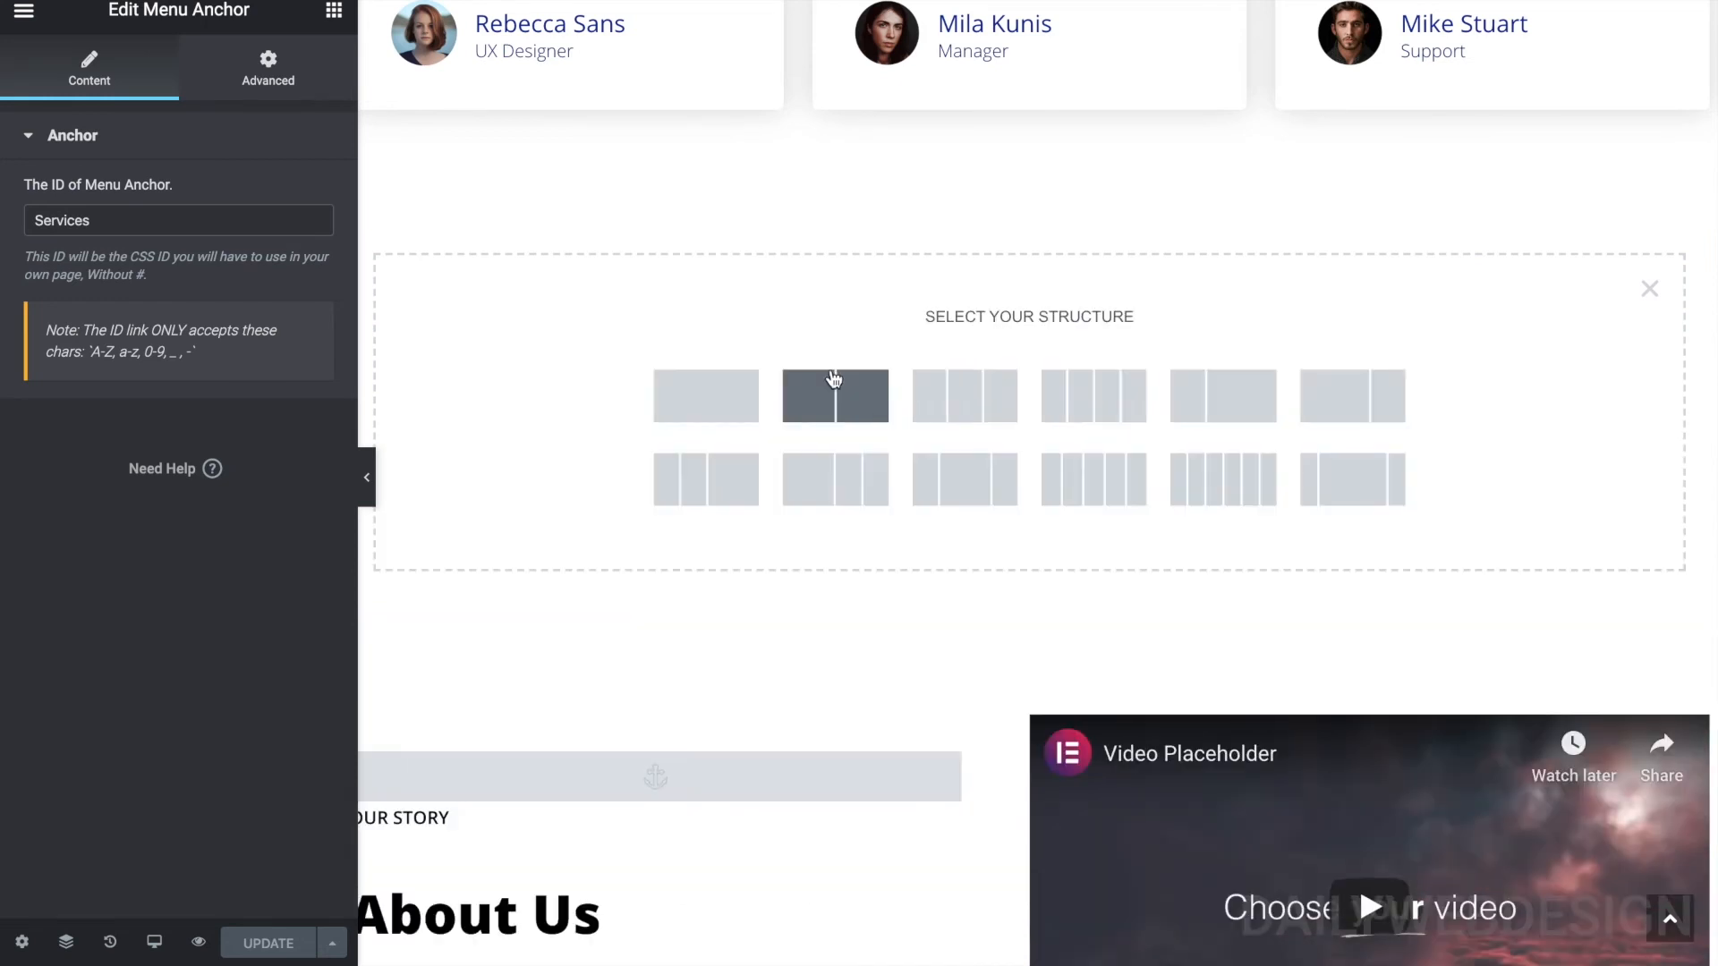
left_click(749, 401)
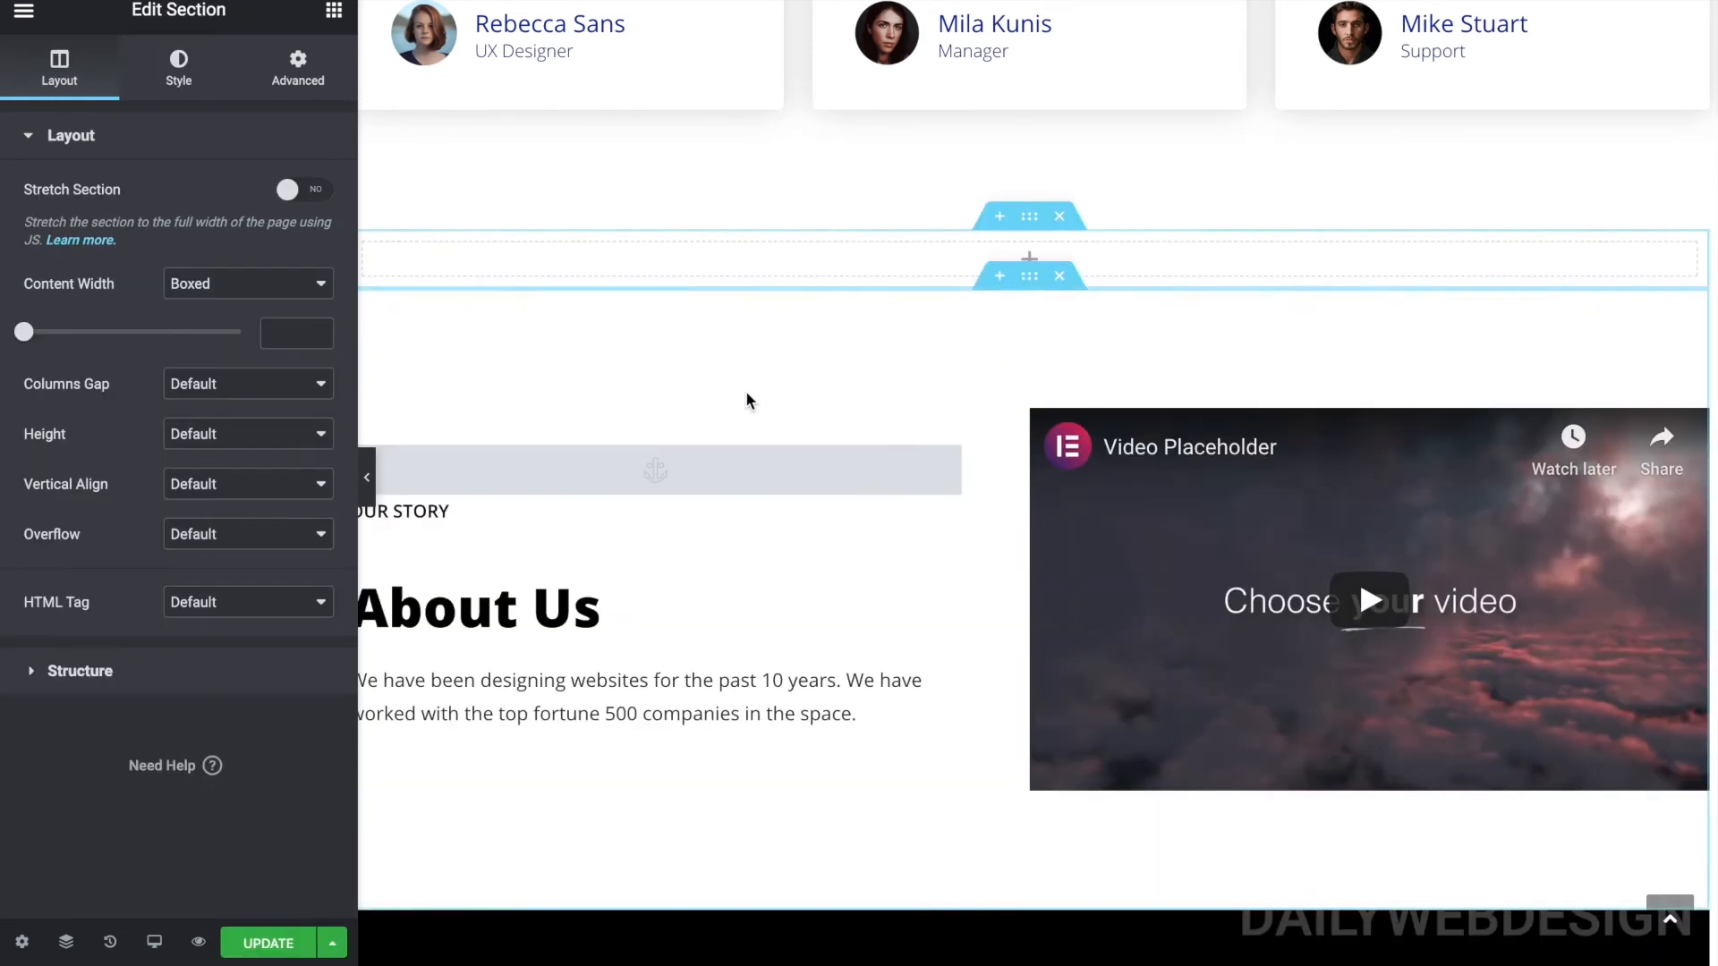
left_click(526, 475)
left_click_drag(528, 474, 825, 261)
- Add a single-column section between the Meet the Team and contact sections and move the Contact menu anchor into it
scroll(865, 549, "down", 10)
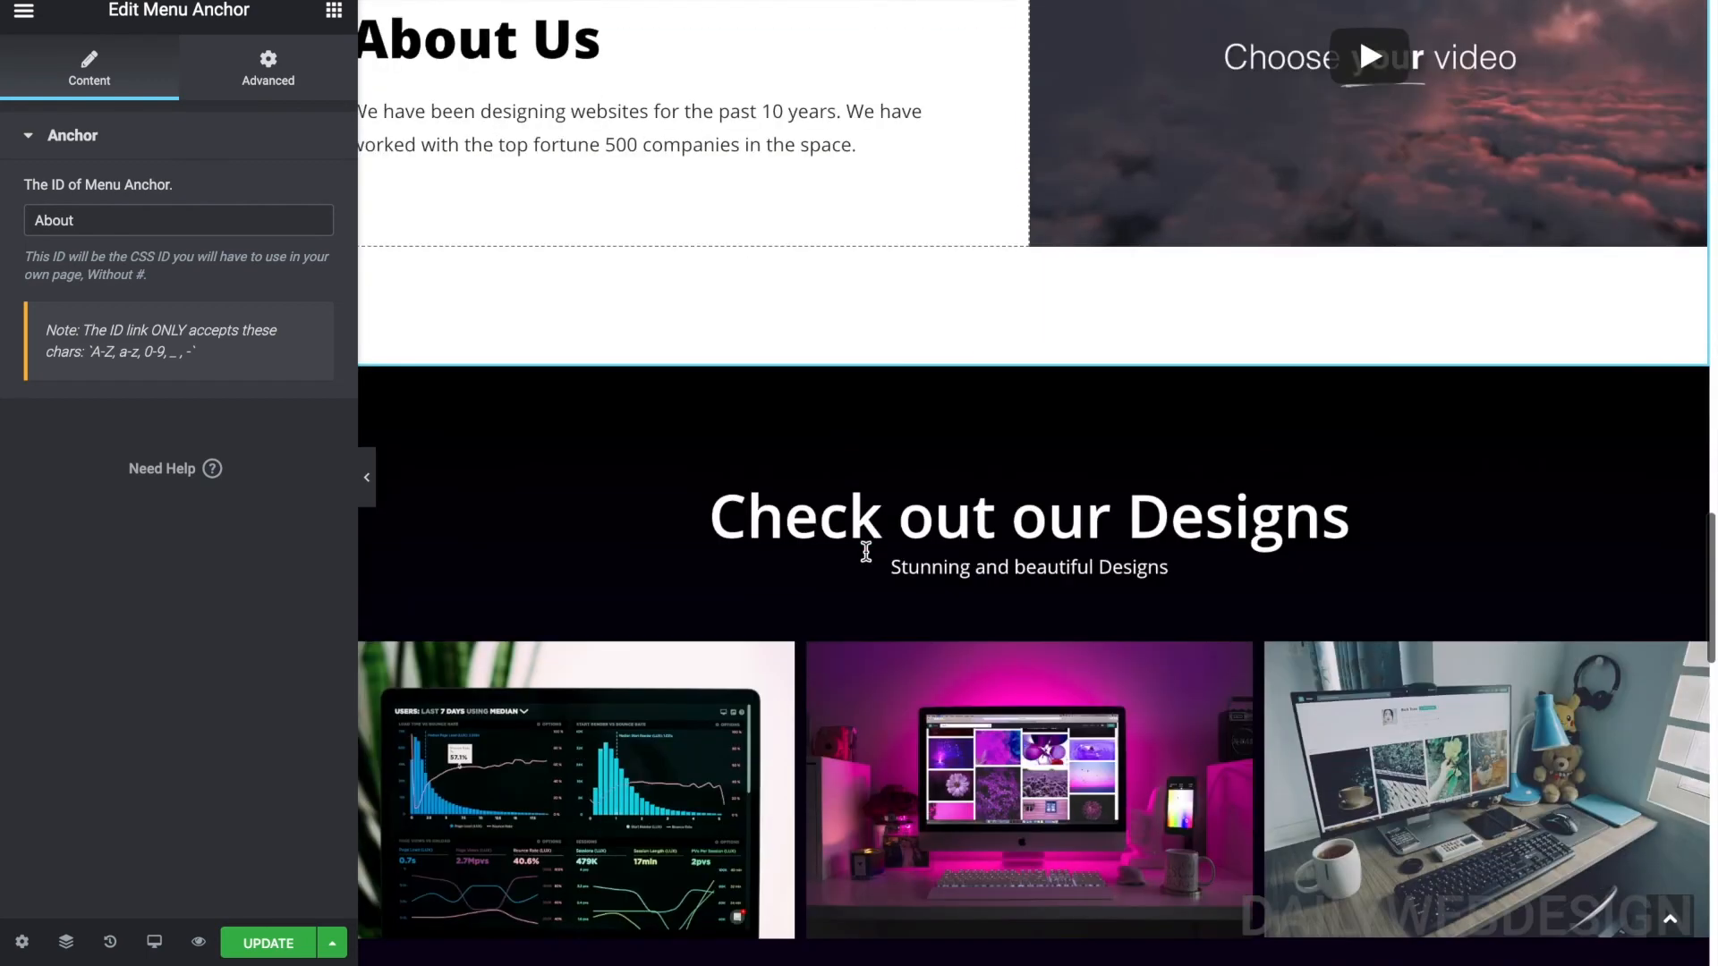
scroll(865, 550, "down", 2)
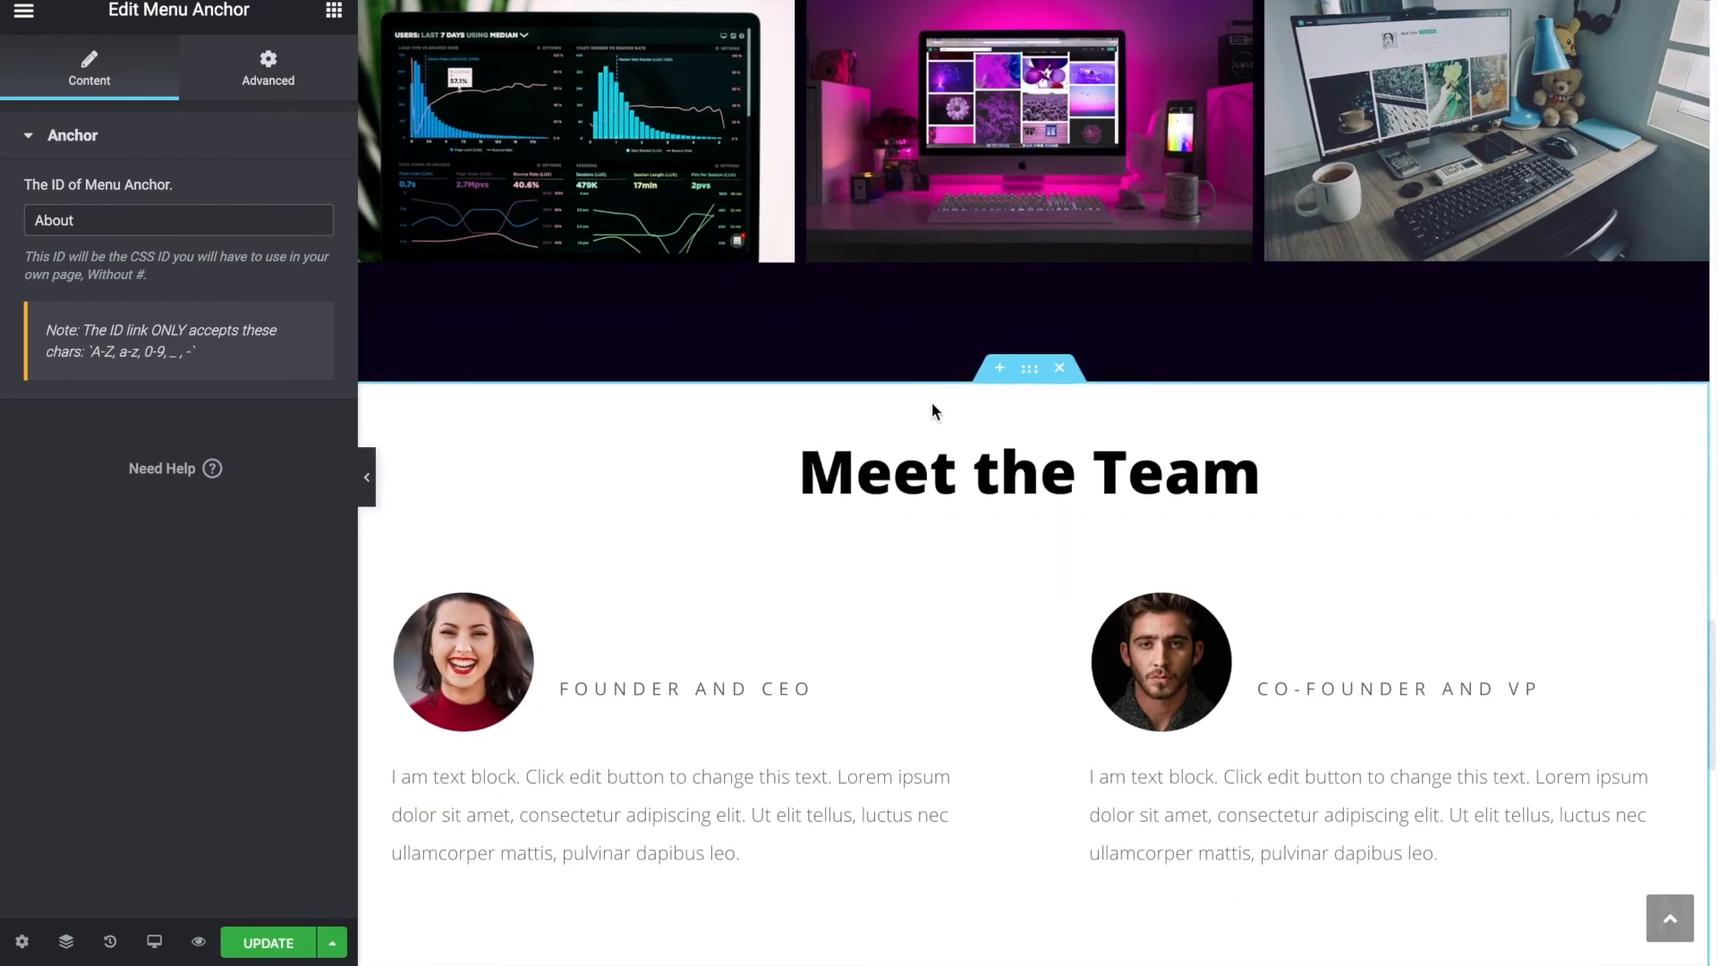
scroll(913, 401, "down", 7)
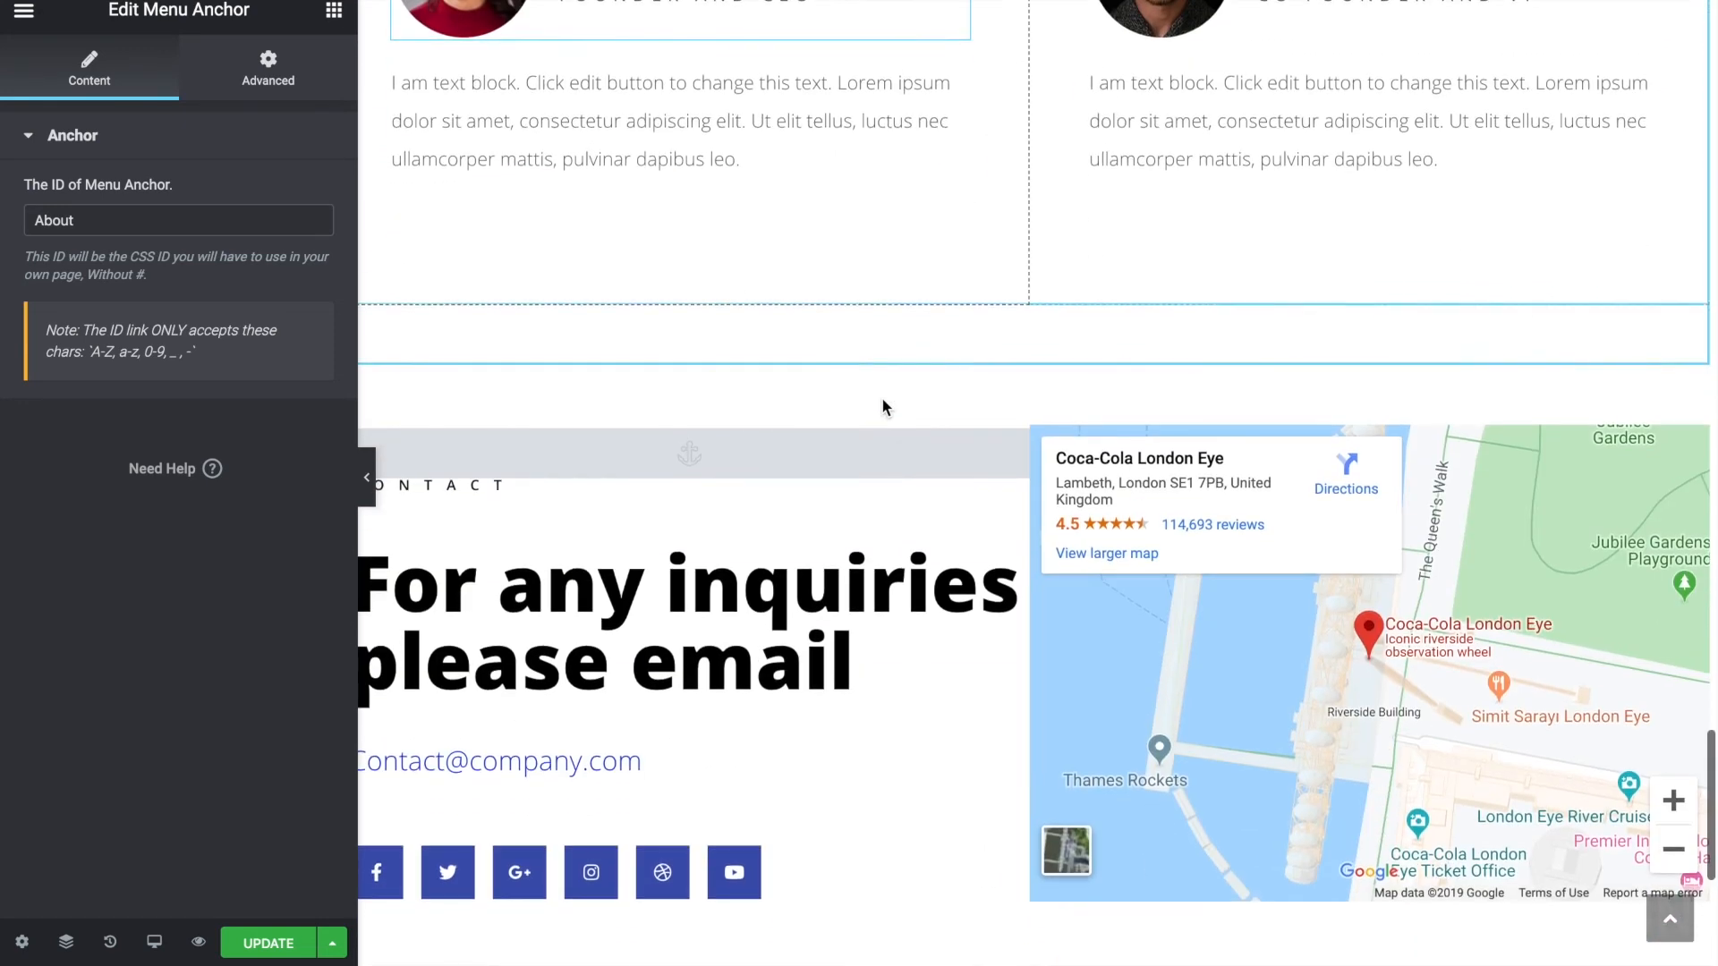
left_click(1000, 352)
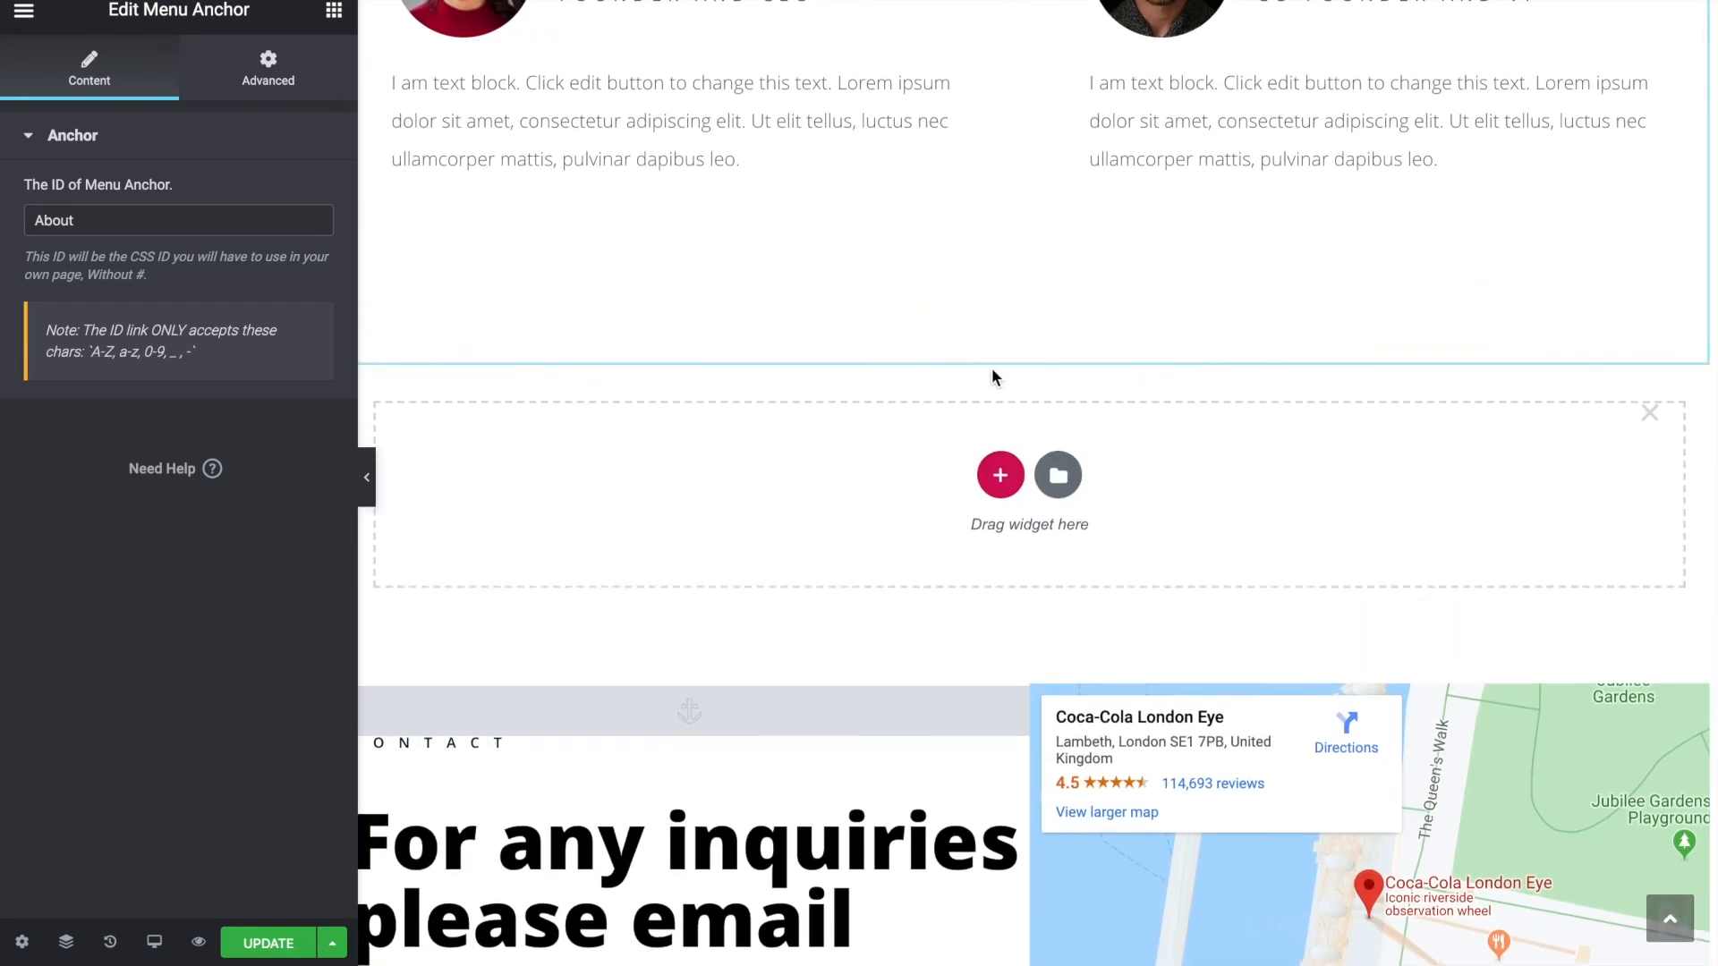
left_click(999, 467)
left_click(706, 531)
left_click_drag(637, 514, 882, 386)
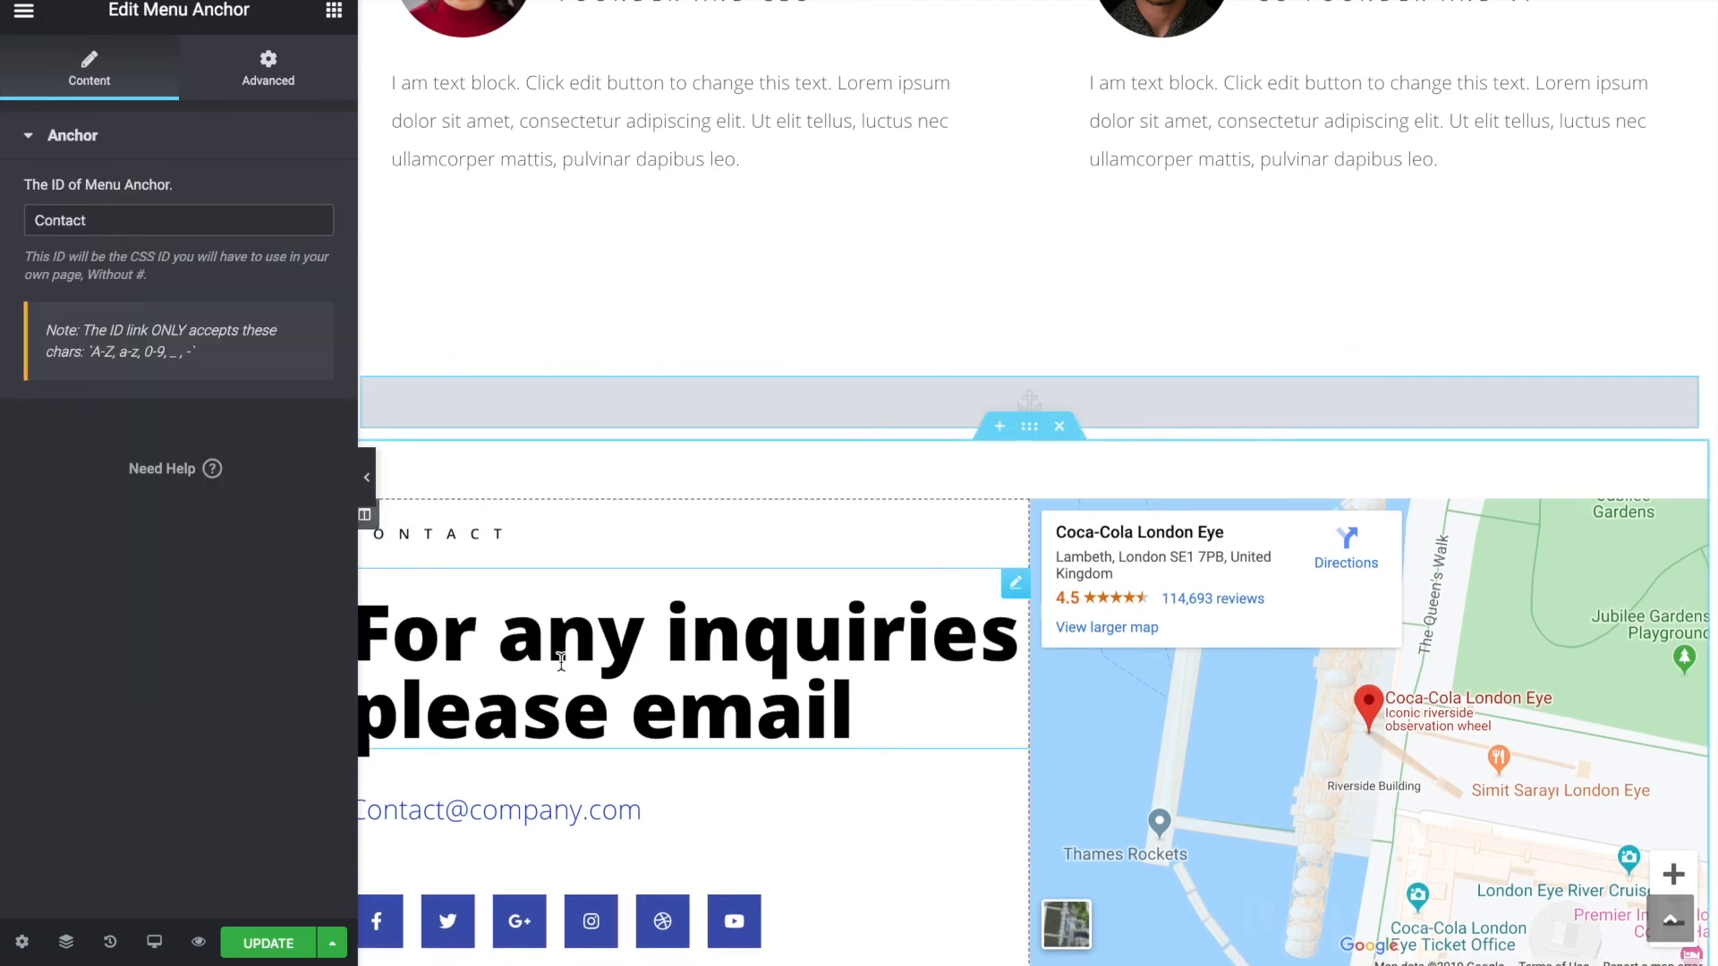
- Update the page and test the About Us menu link on the previewed page
scroll(557, 657, "down", 6)
scroll(562, 663, "down", 1)
left_click(261, 944)
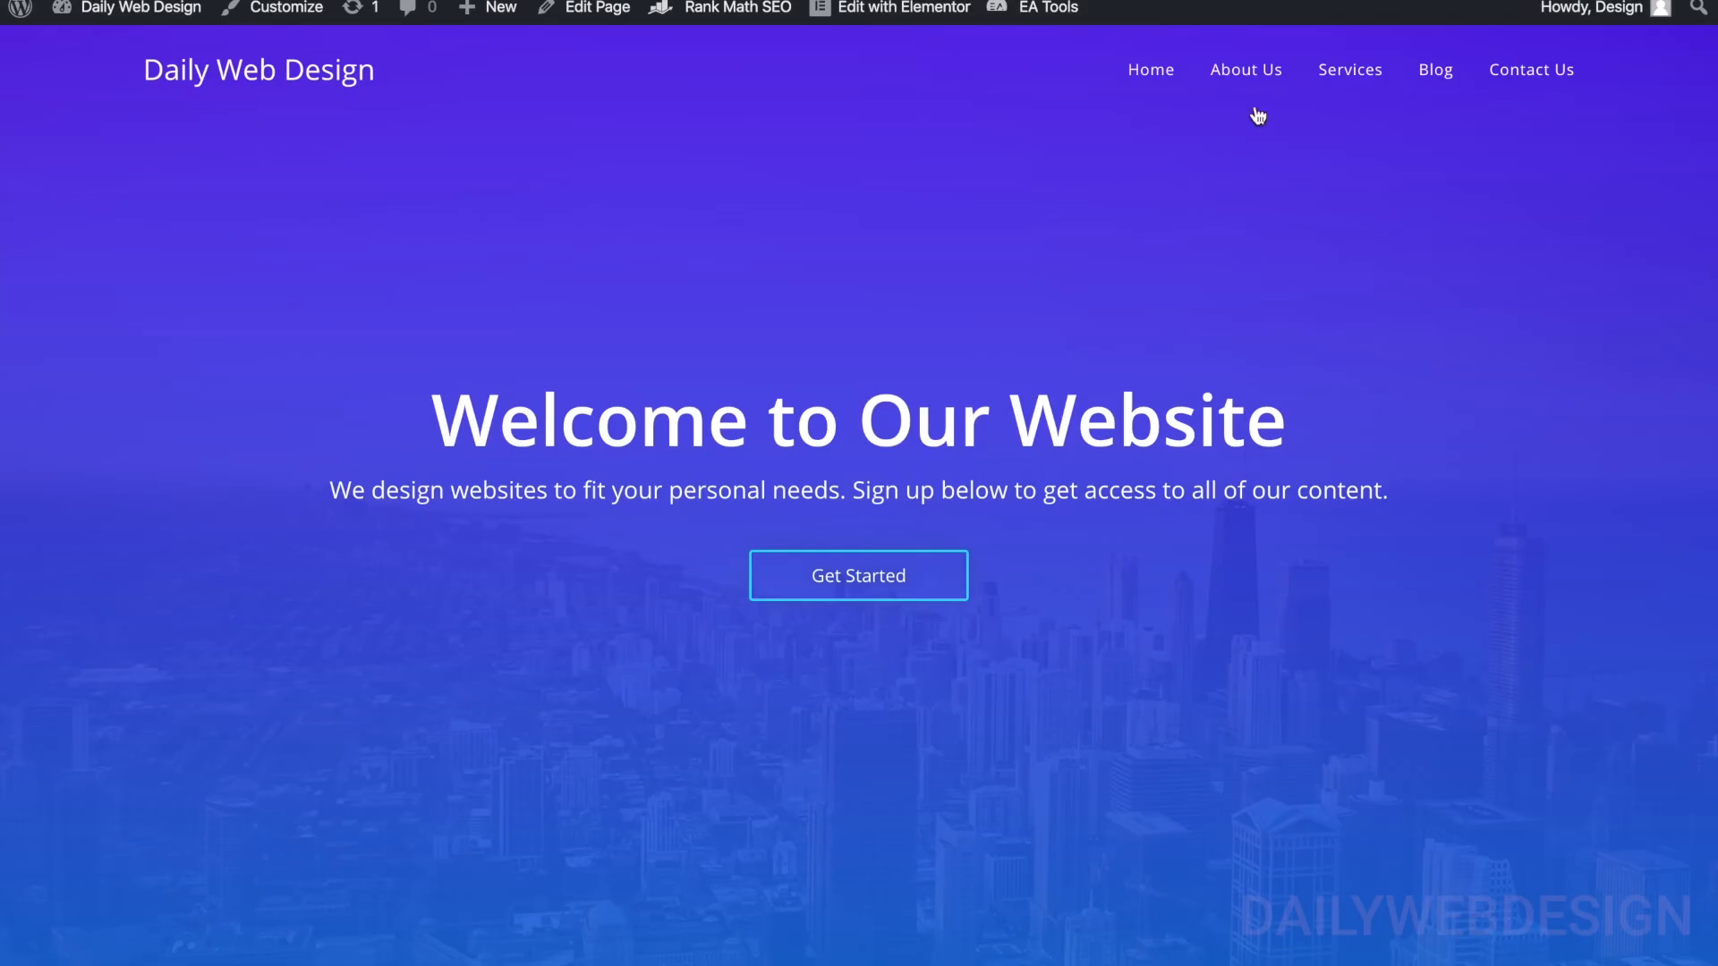
left_click(1263, 75)
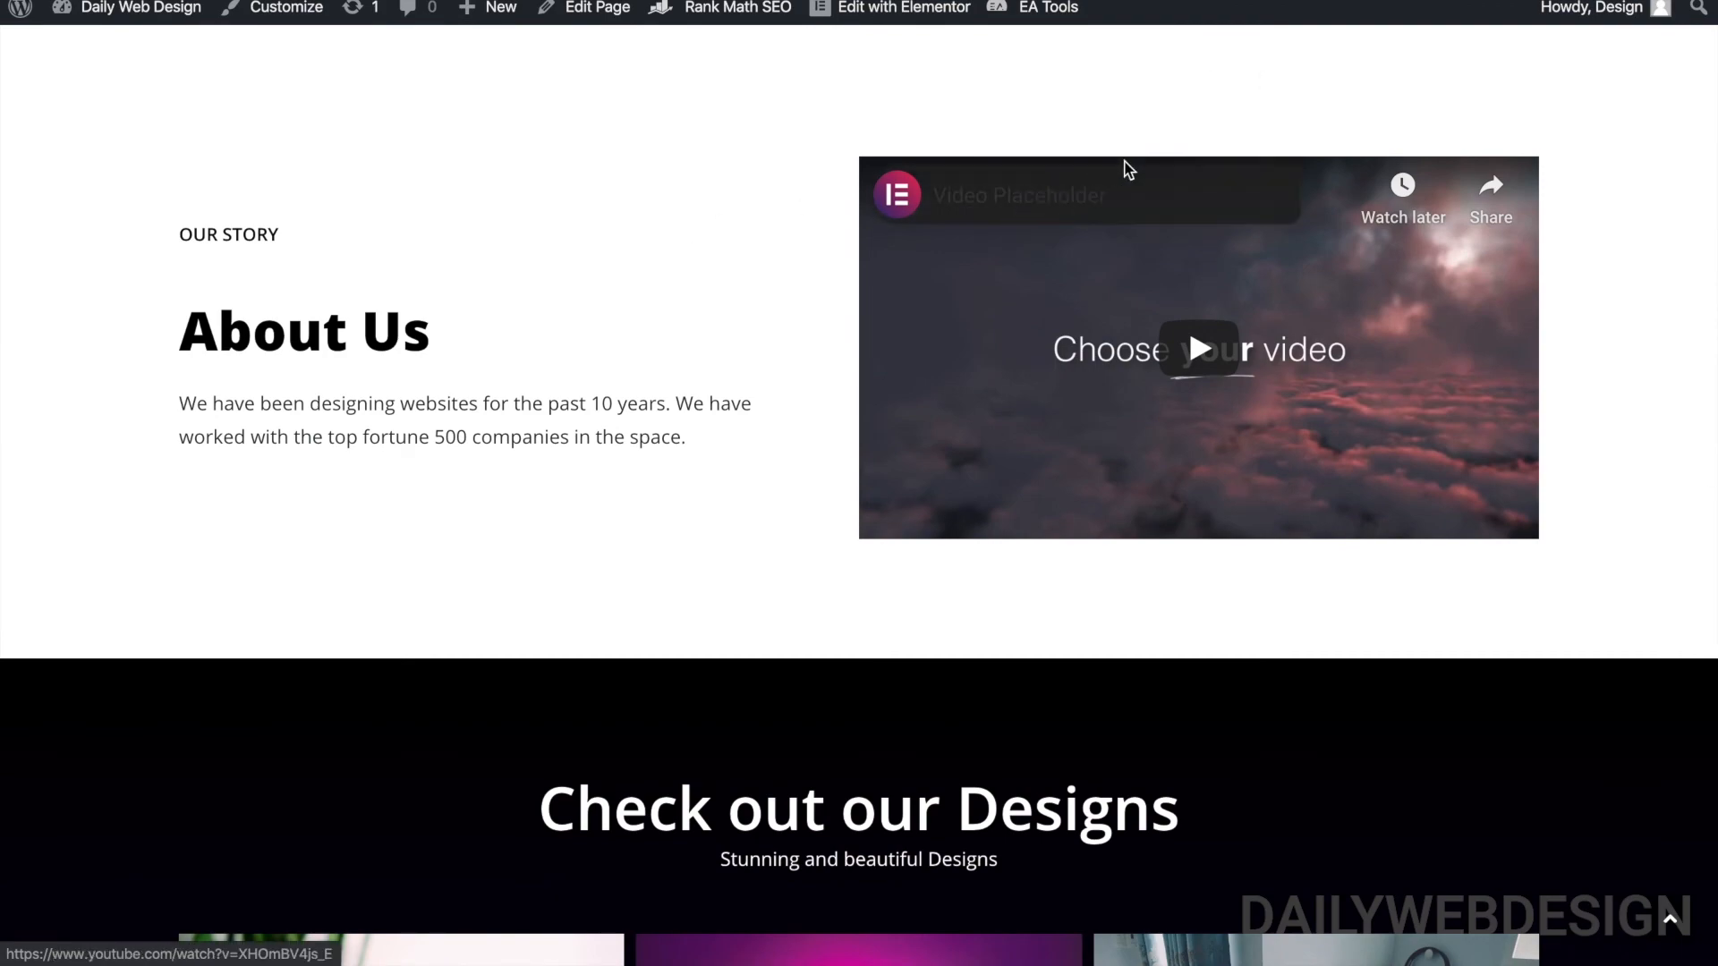
- Test the header menu's Contact Us link, the footer menu's Services link and the header menu's Blog link
scroll(1307, 111, "up", 15)
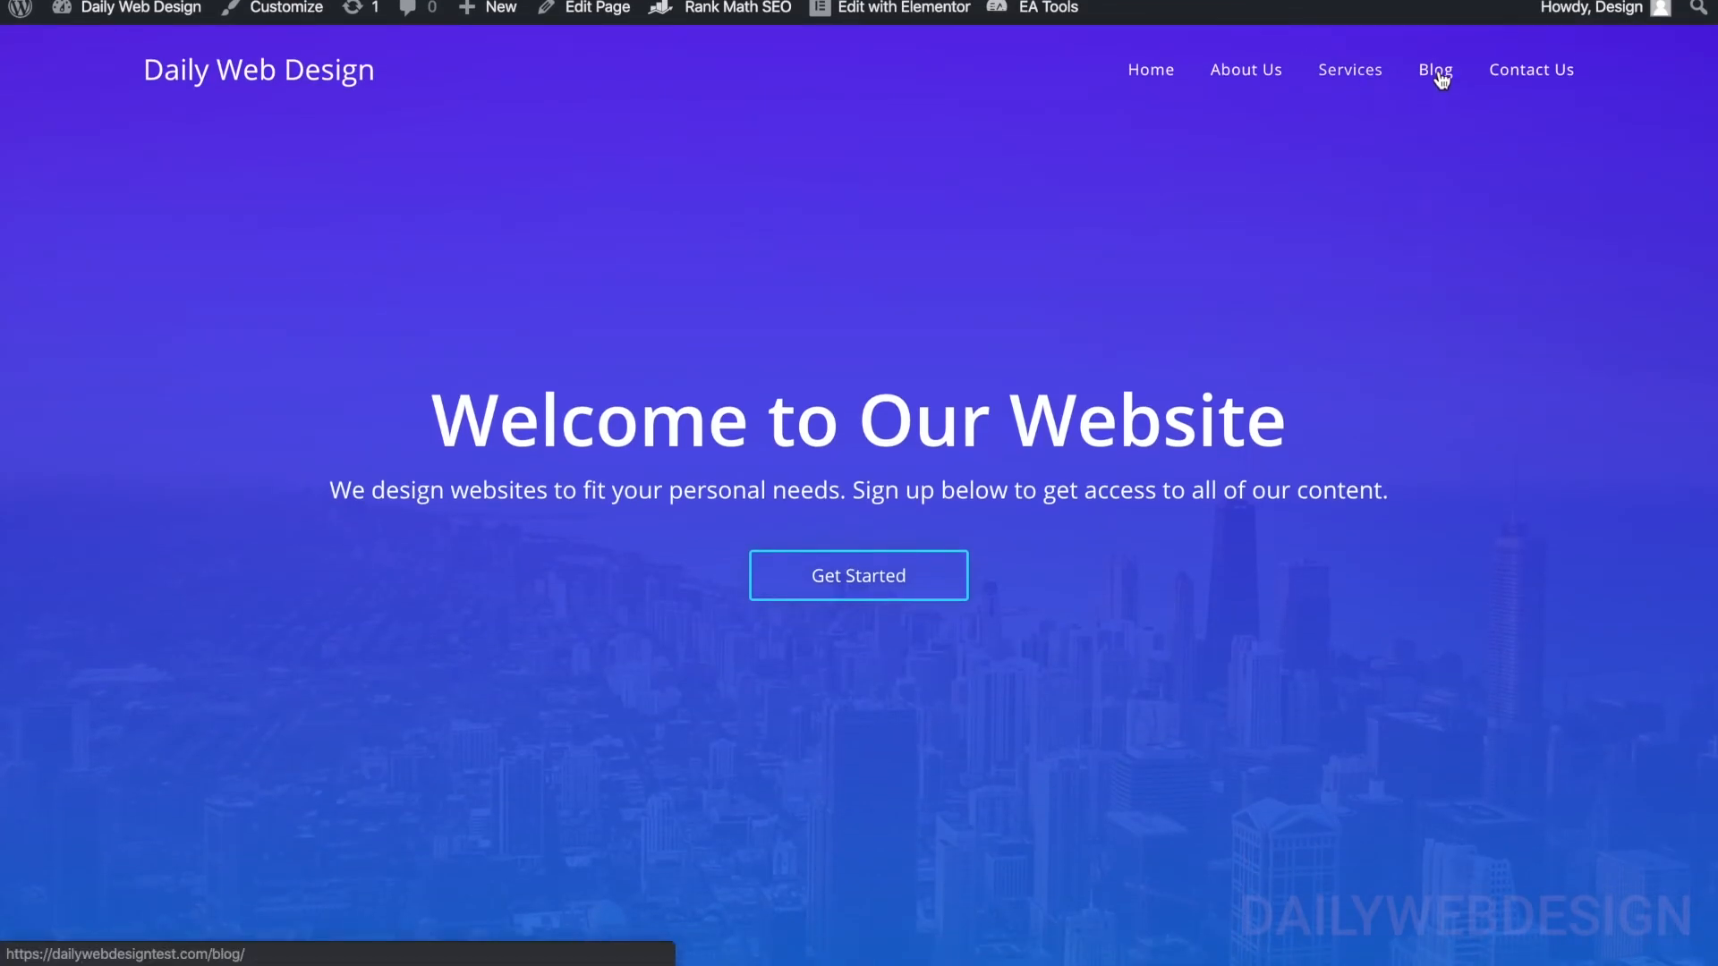
left_click(1528, 74)
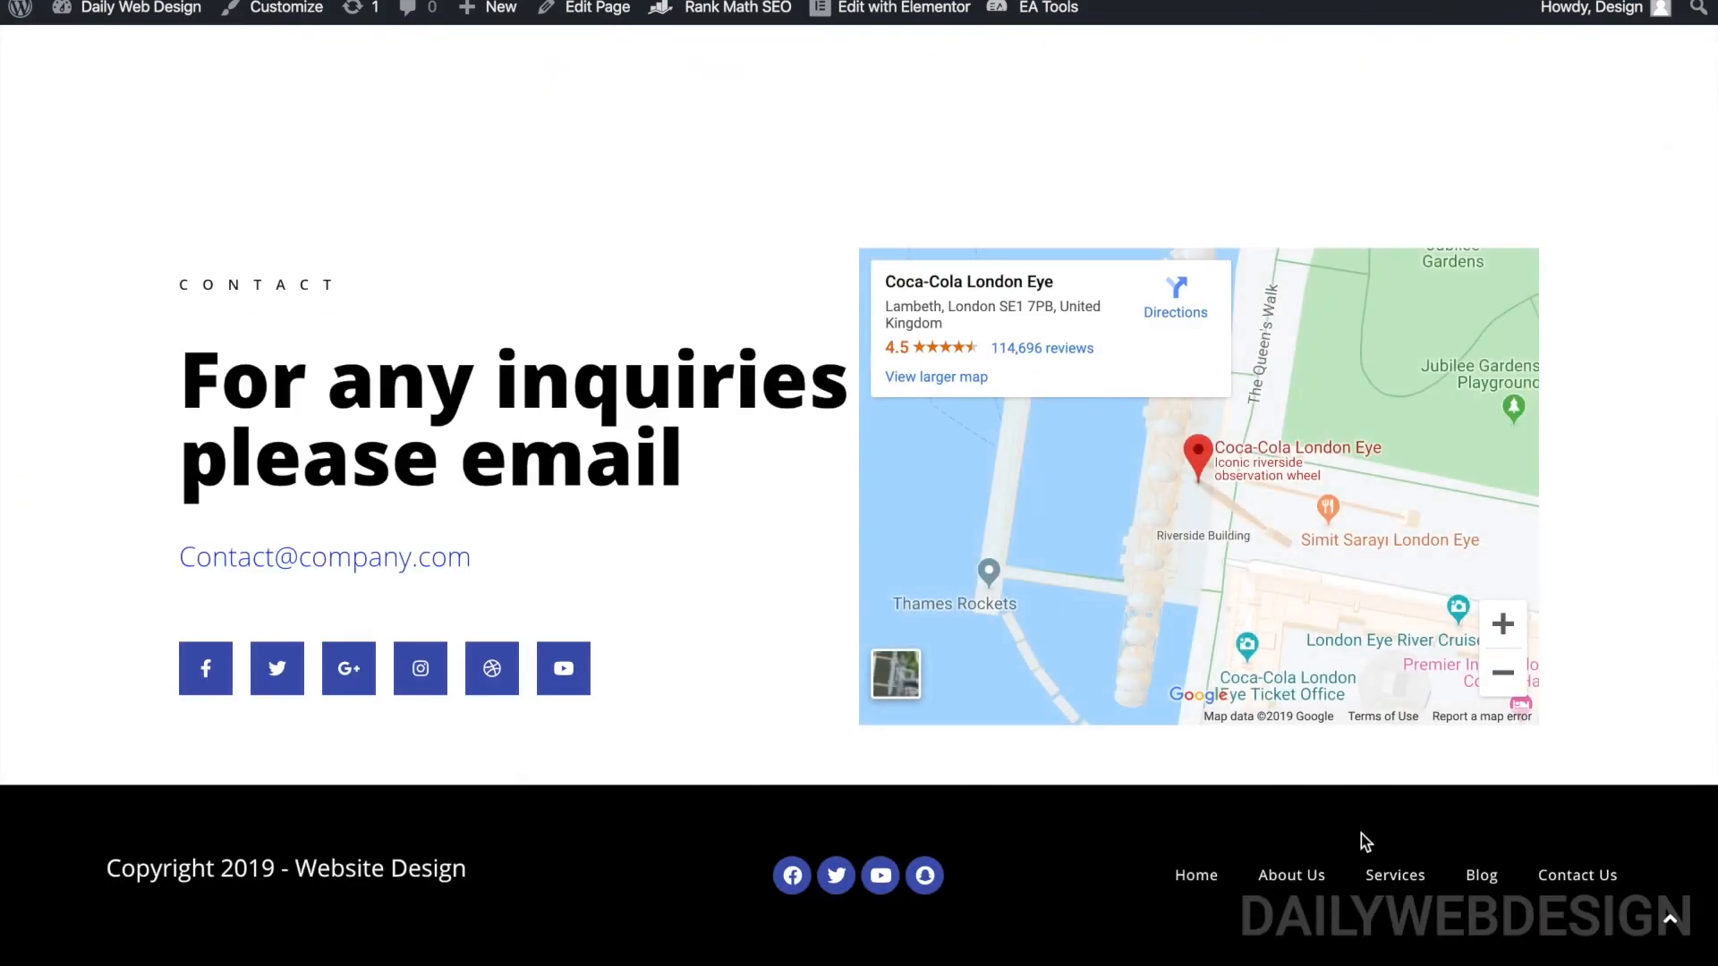
left_click(1385, 875)
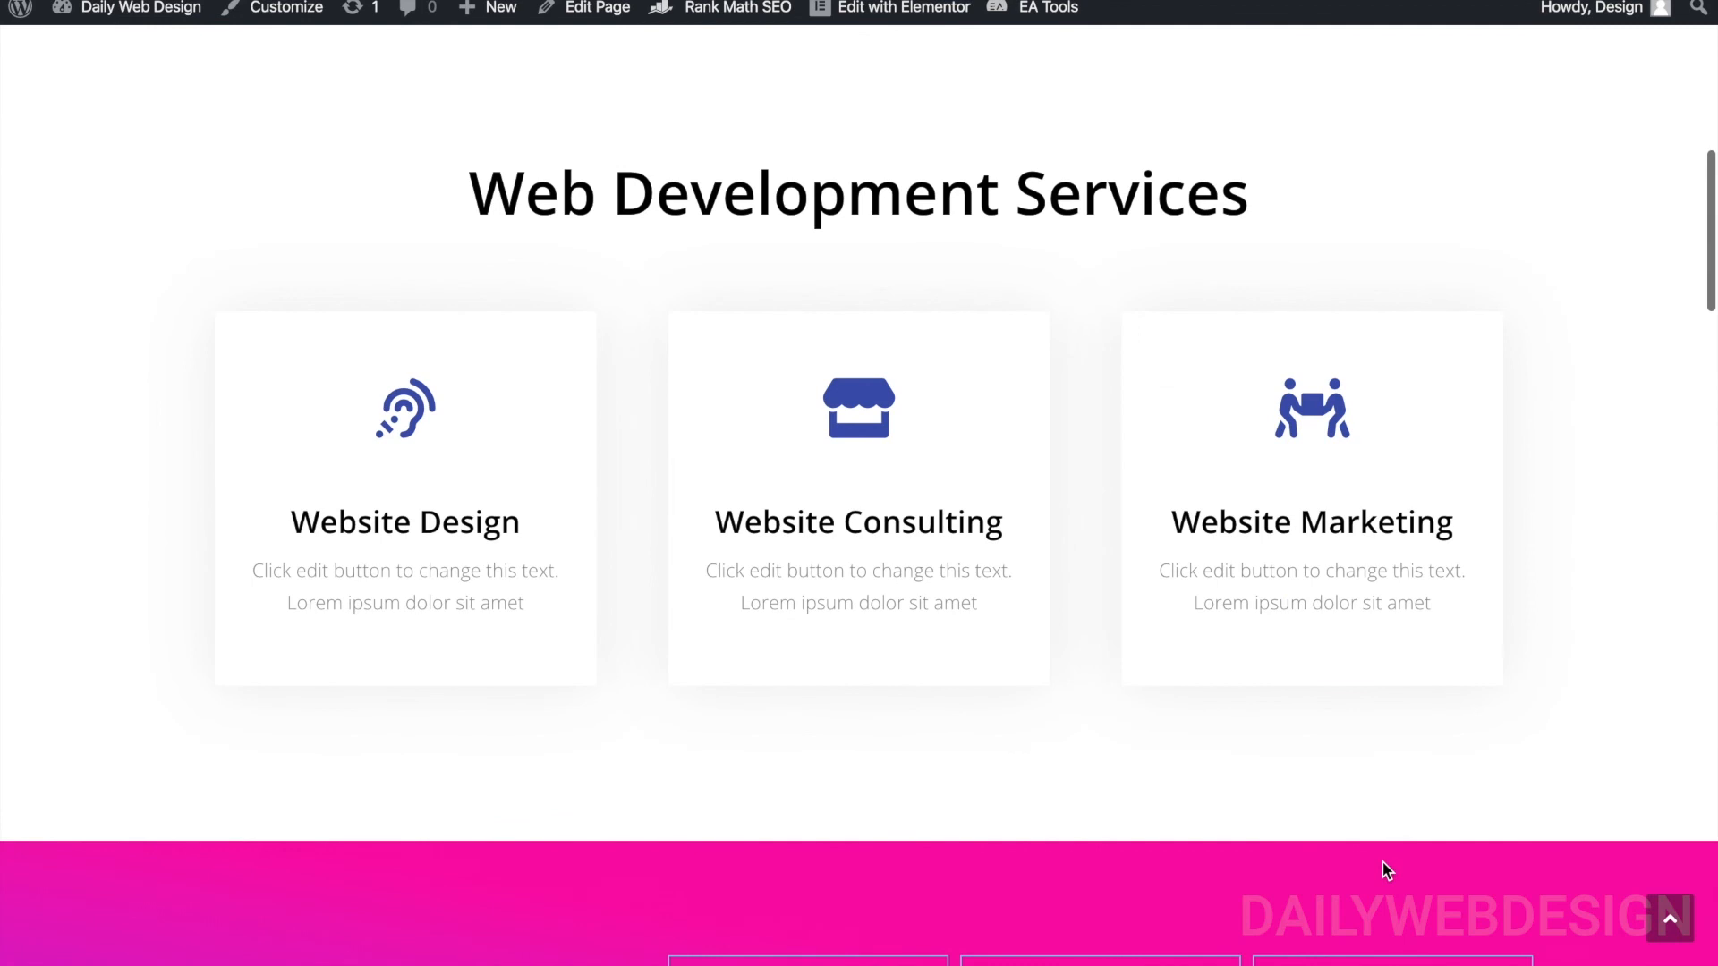
scroll(1301, 272, "up", 7)
scroll(940, 244, "down", 7)
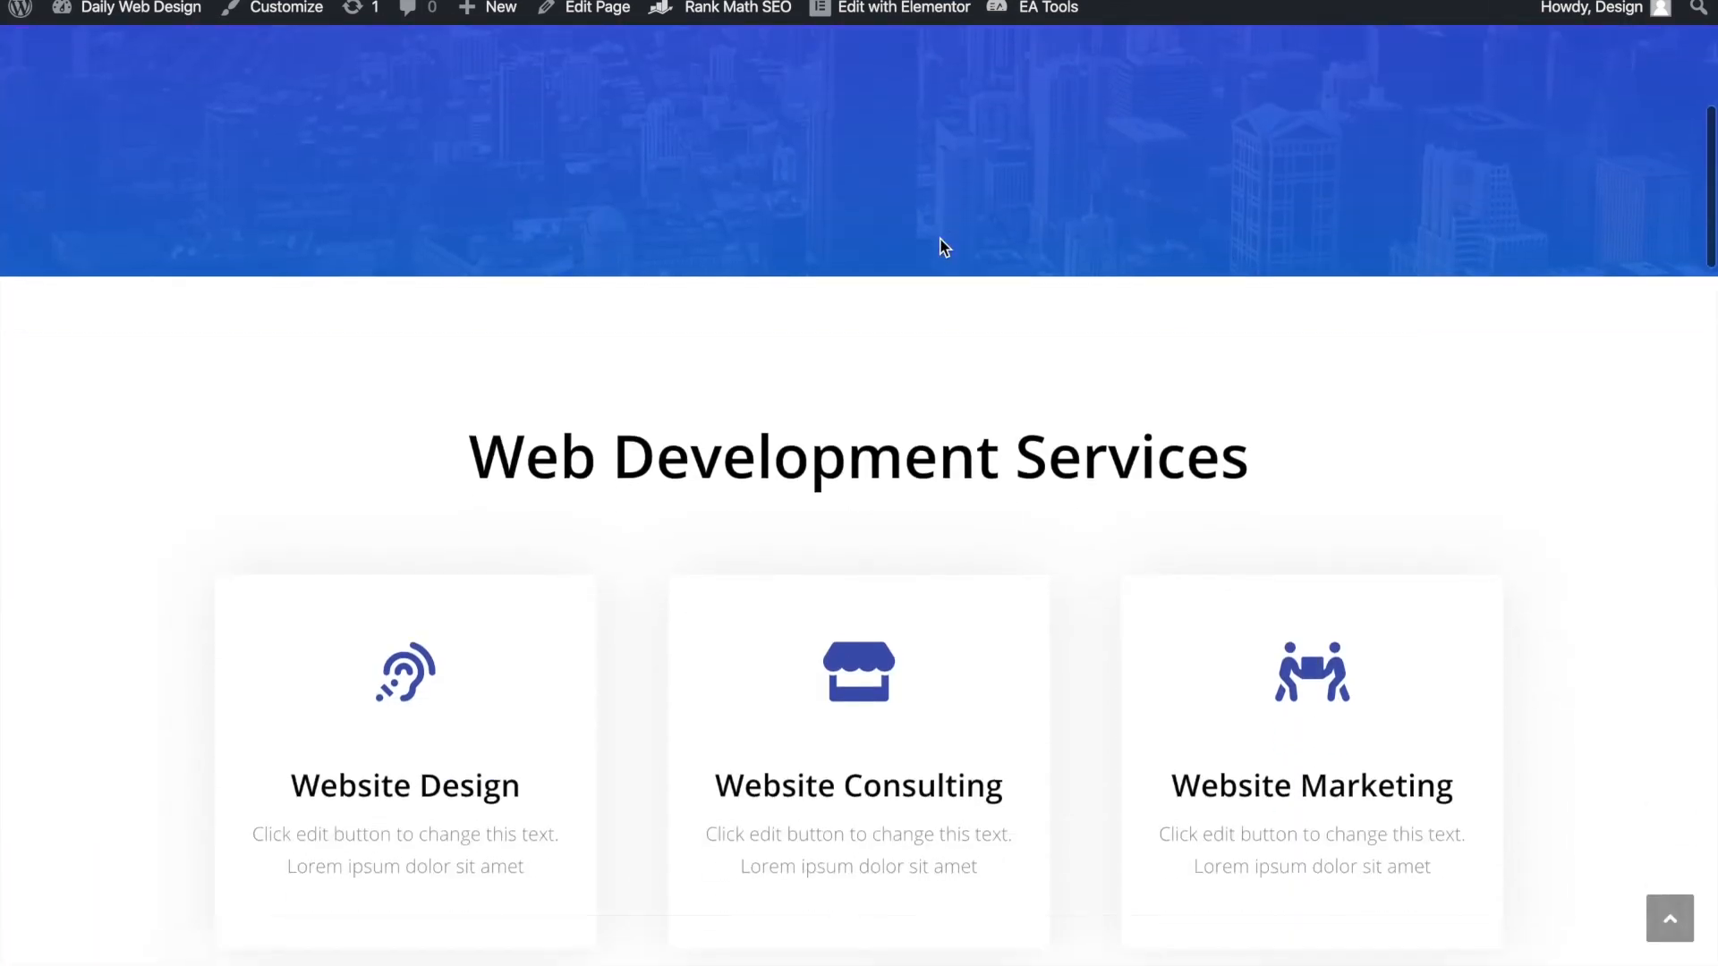
scroll(940, 239, "up", 6)
scroll(939, 247, "up", 4)
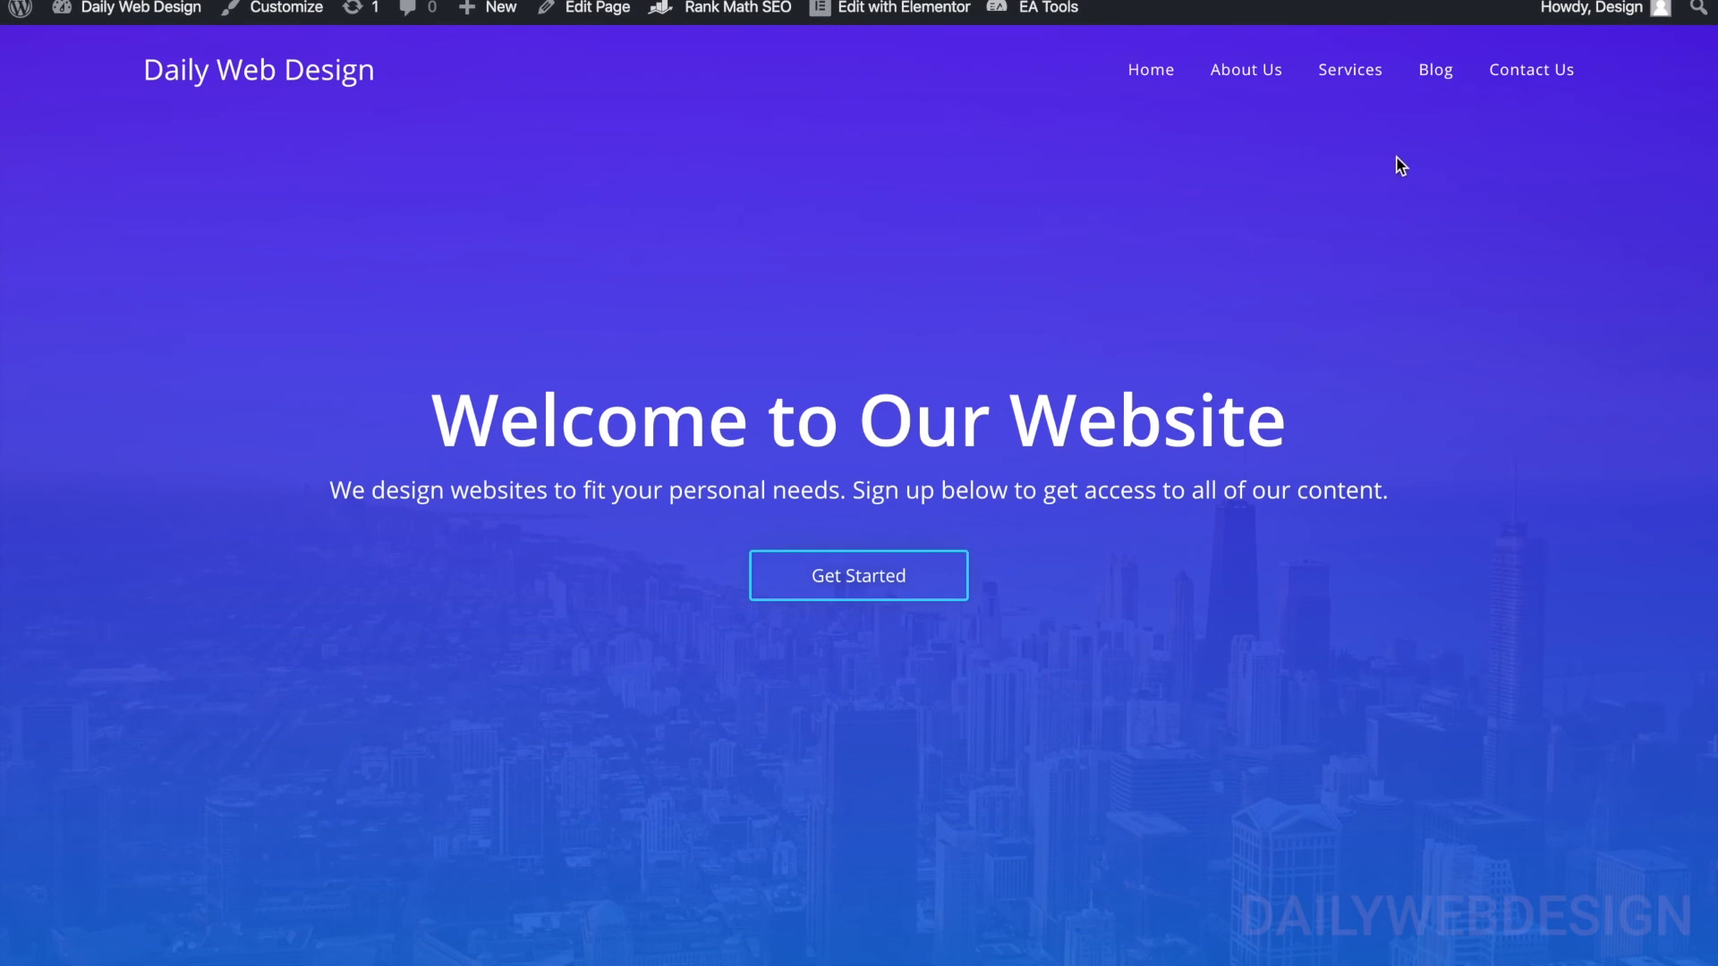
left_click(1439, 81)
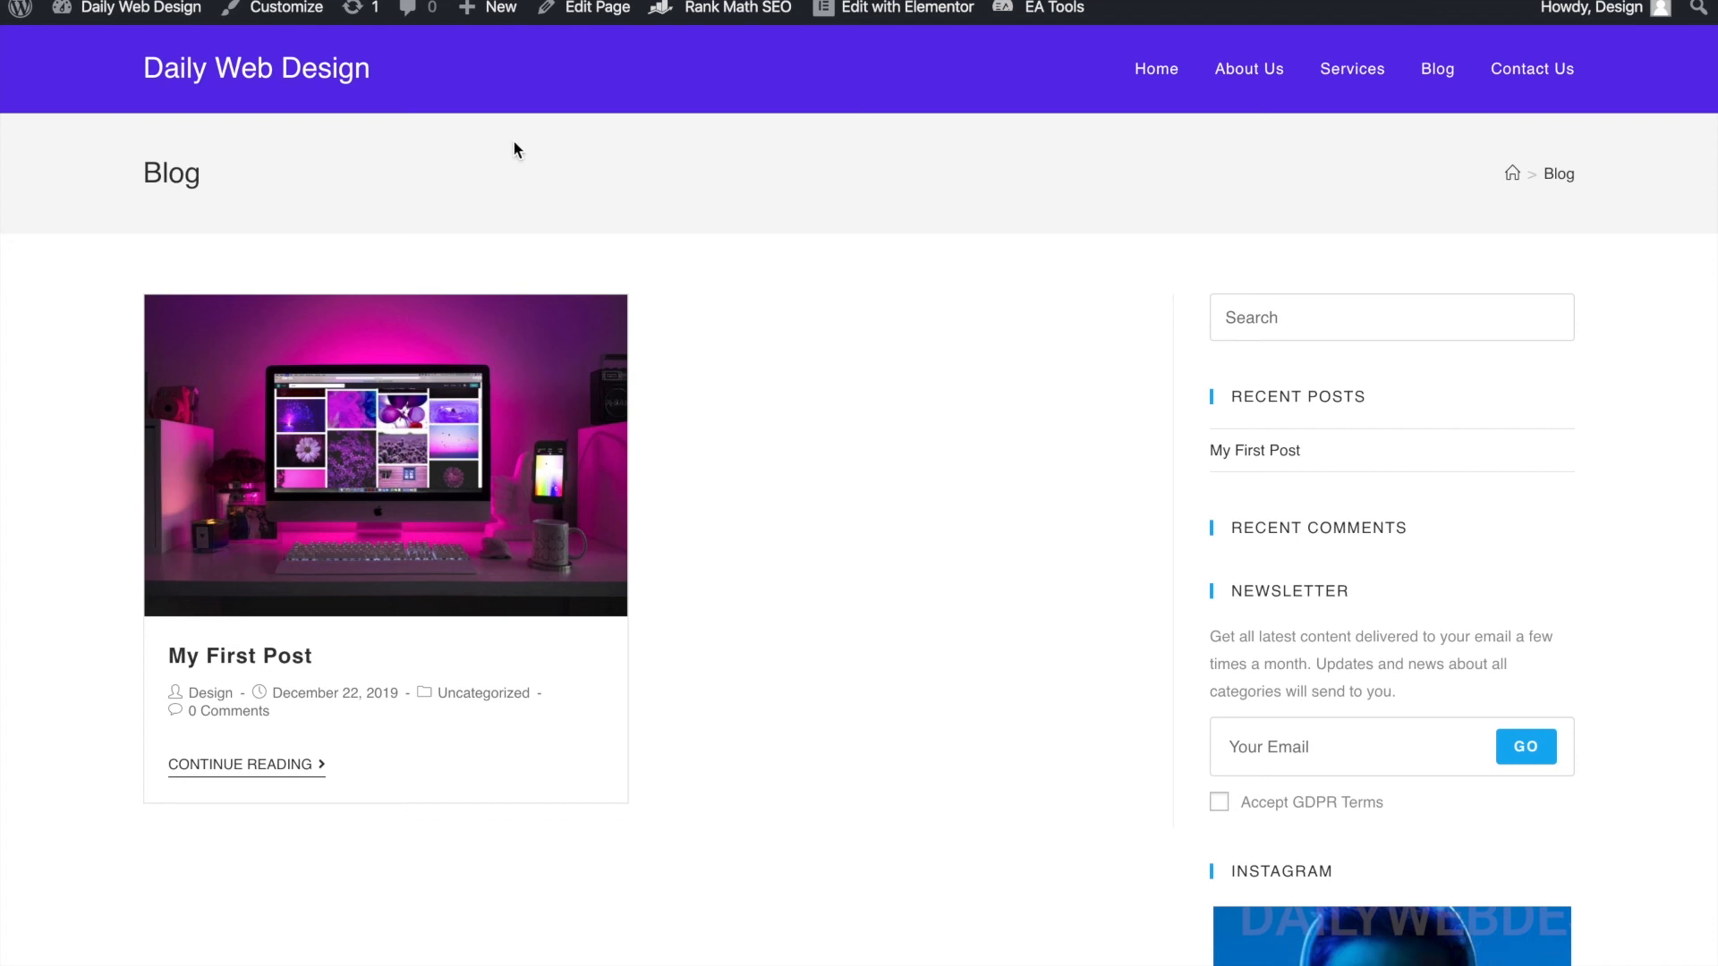
- Open the Blog posts page for editing from the WordPress dashboard's list of all pages
mouse_move(157, 15)
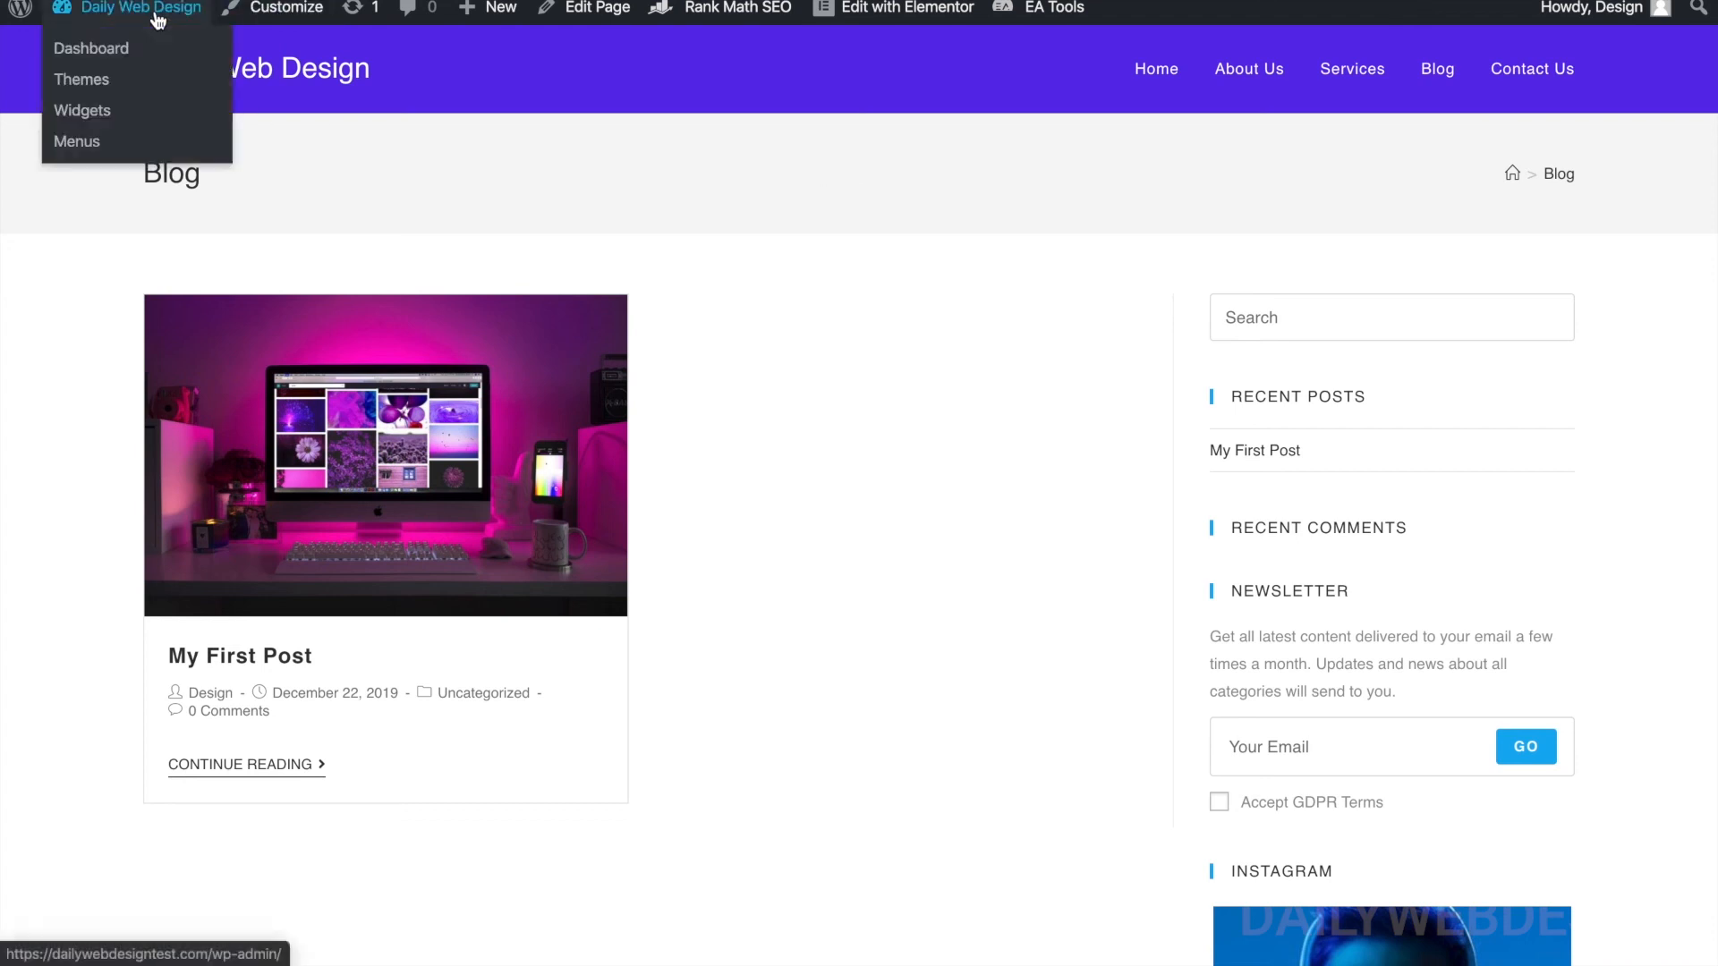
left_click(128, 52)
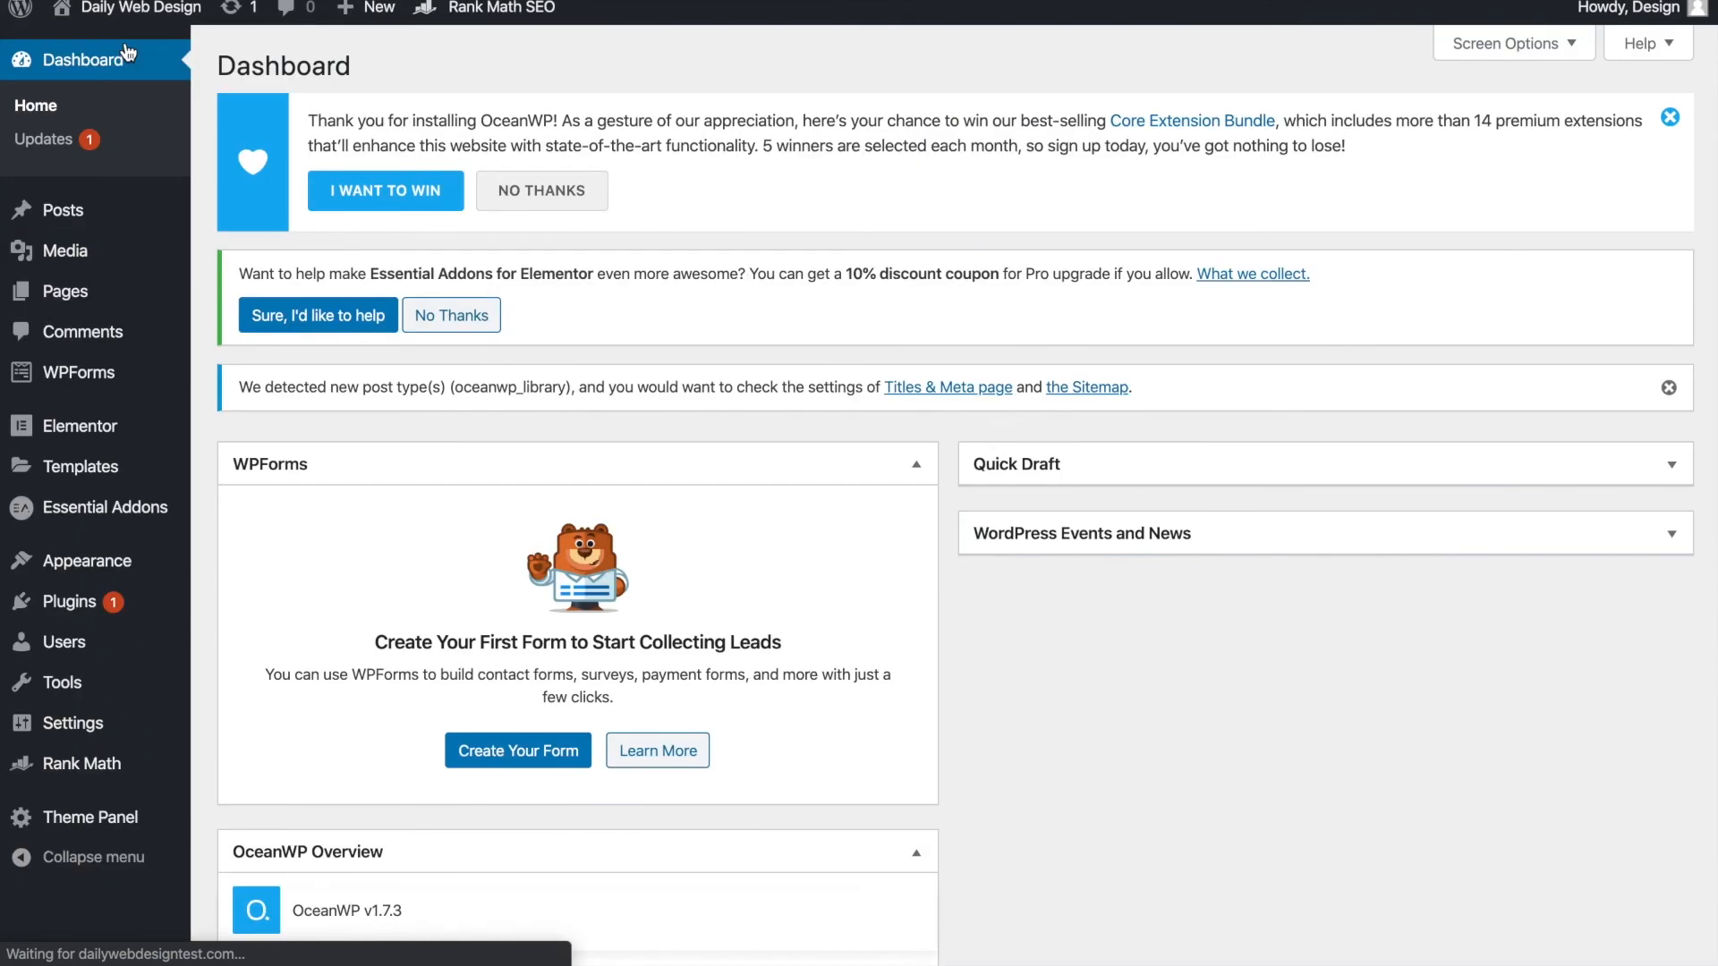
mouse_move(126, 290)
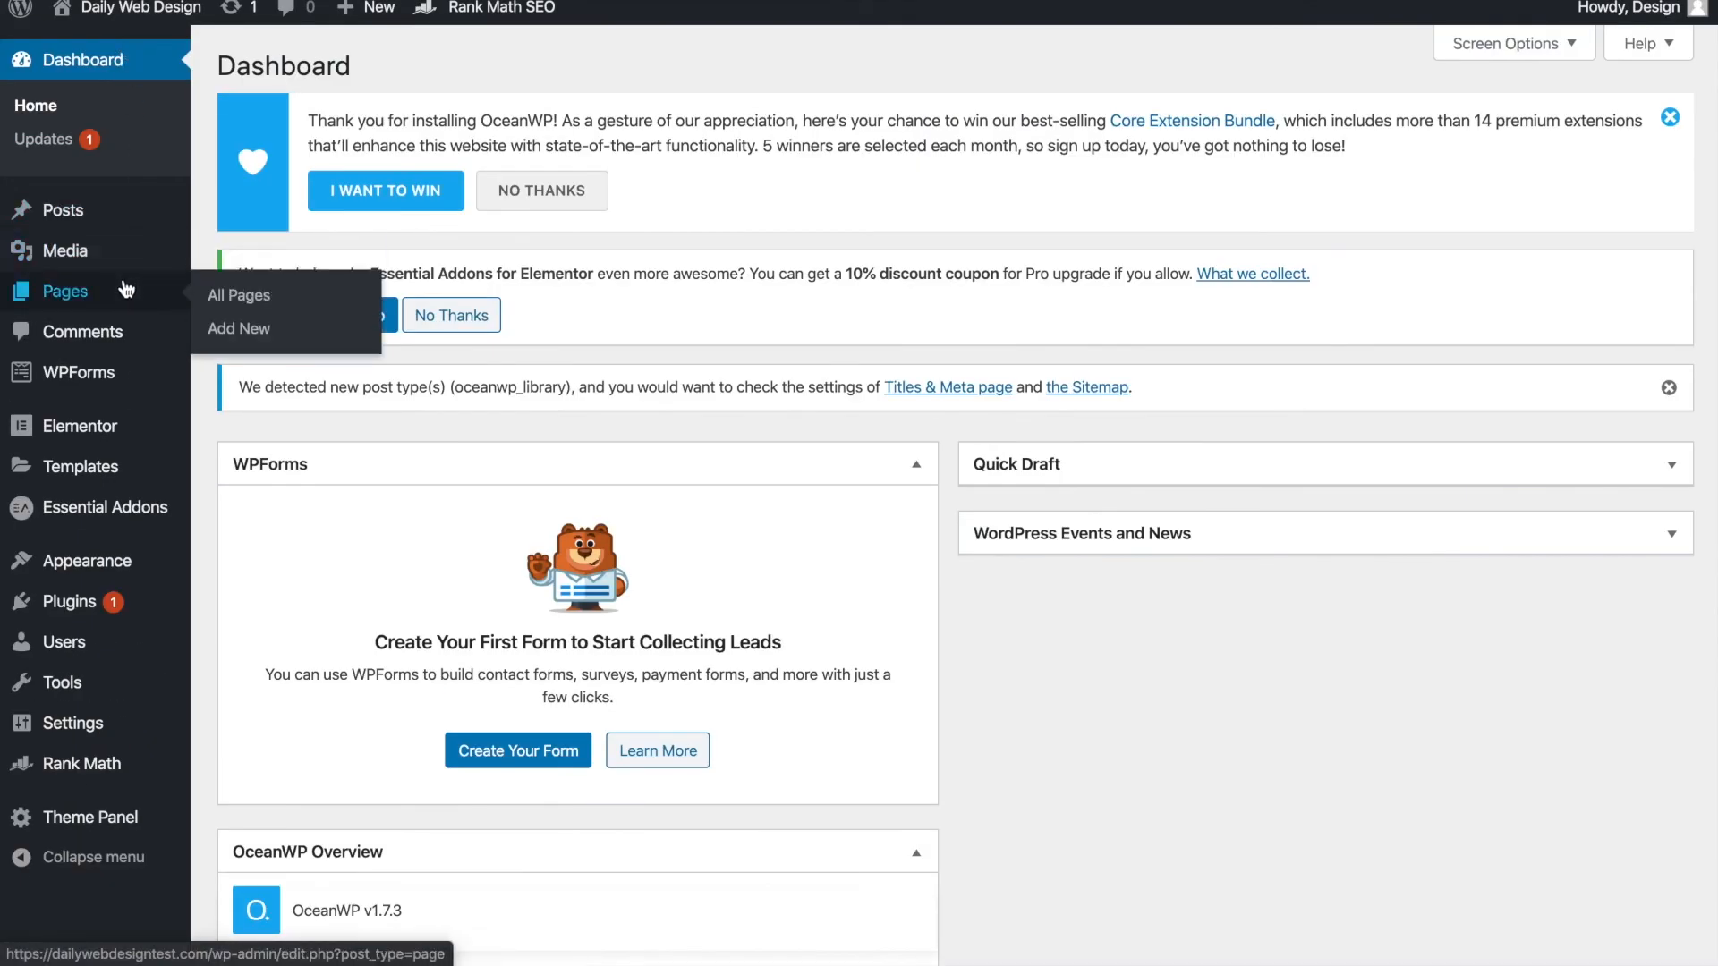
left_click(233, 303)
scroll(406, 591, "down", 2)
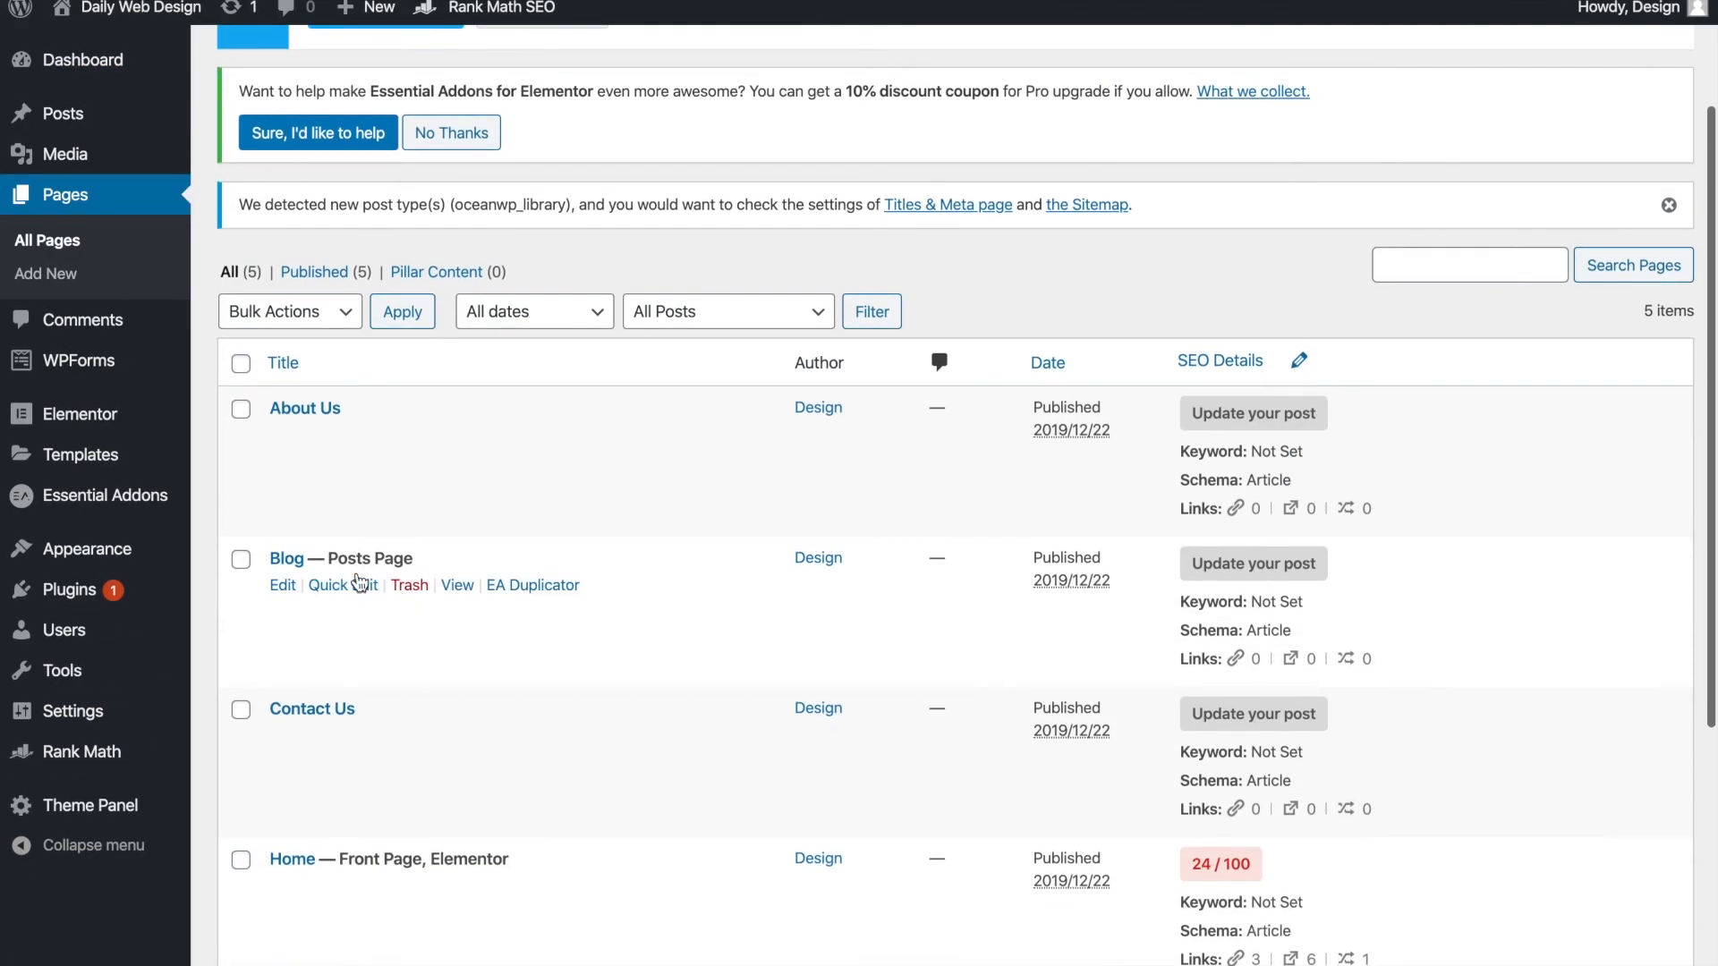
left_click(282, 587)
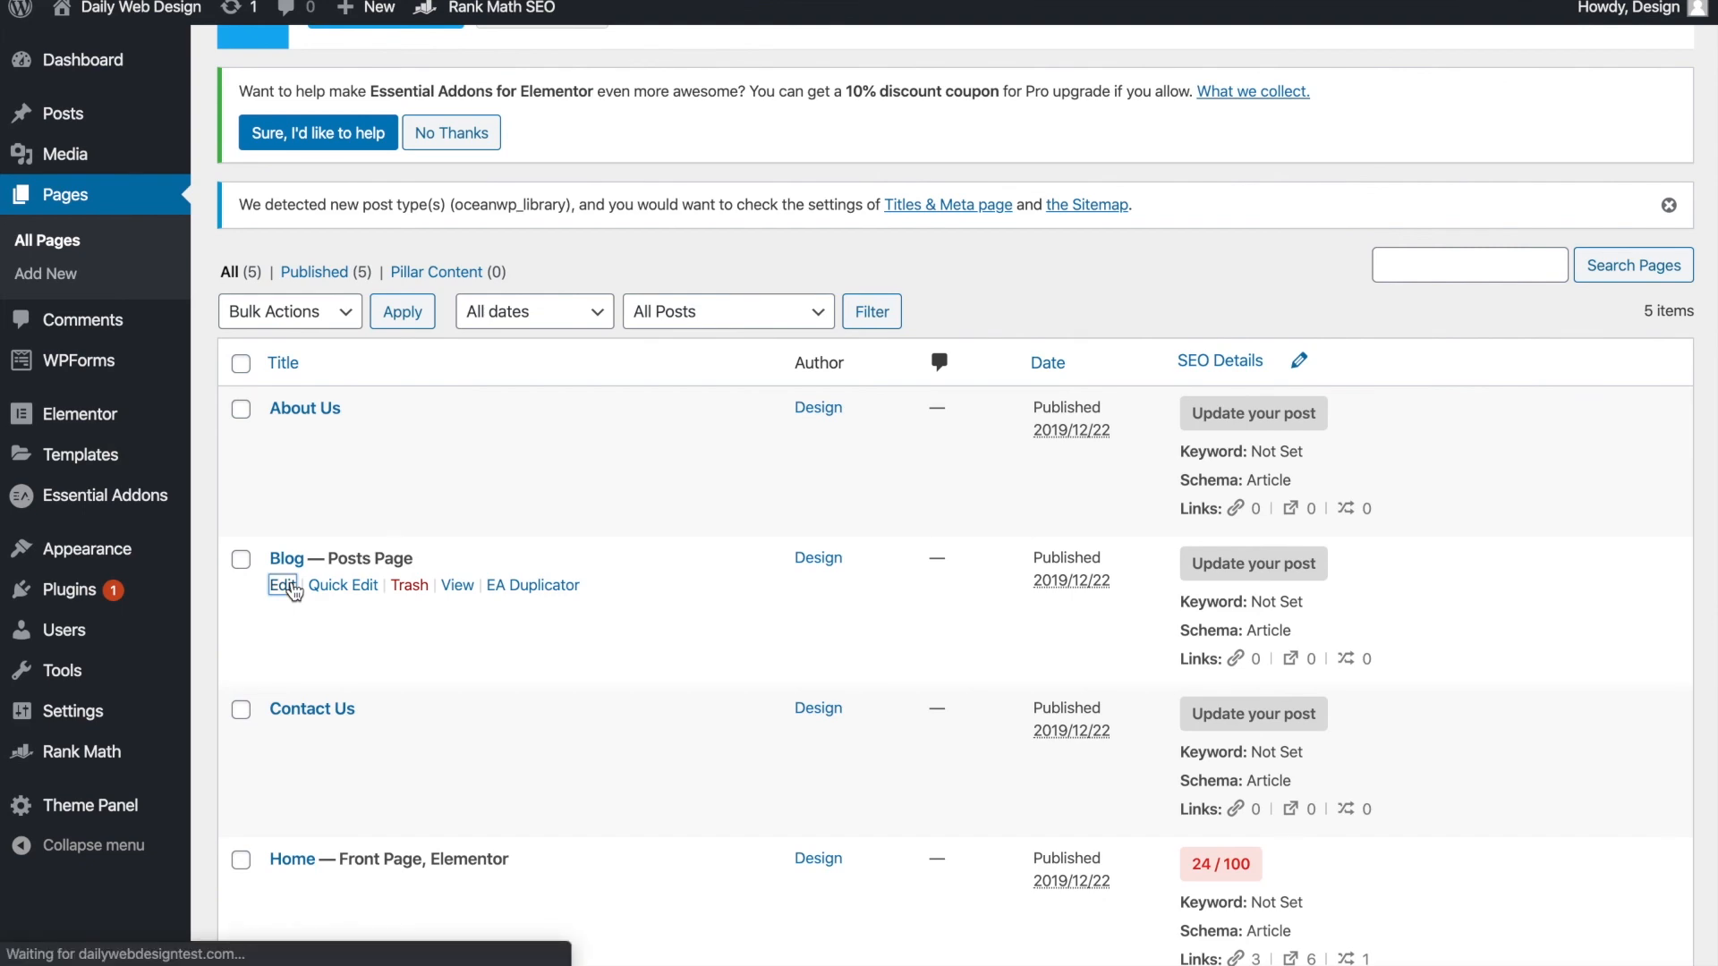
- Disable Display Page Title in the Blog page's OceanWP title settings and update the page
scroll(476, 481, "down", 2)
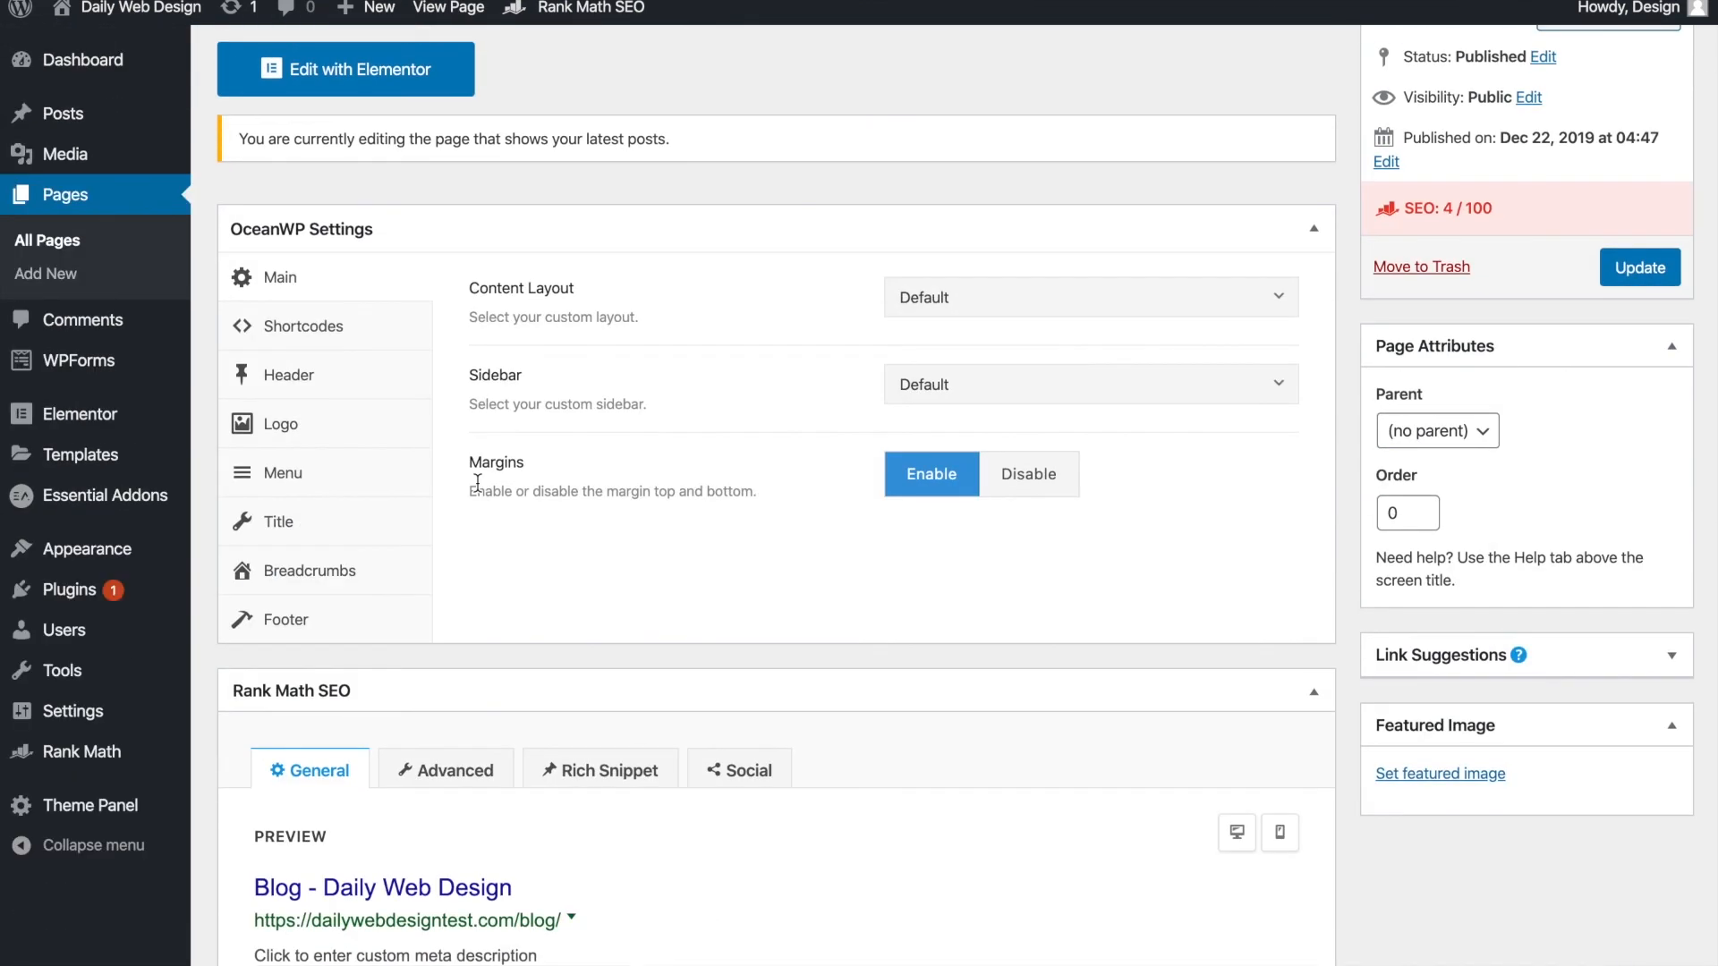
scroll(477, 484, "down", 1)
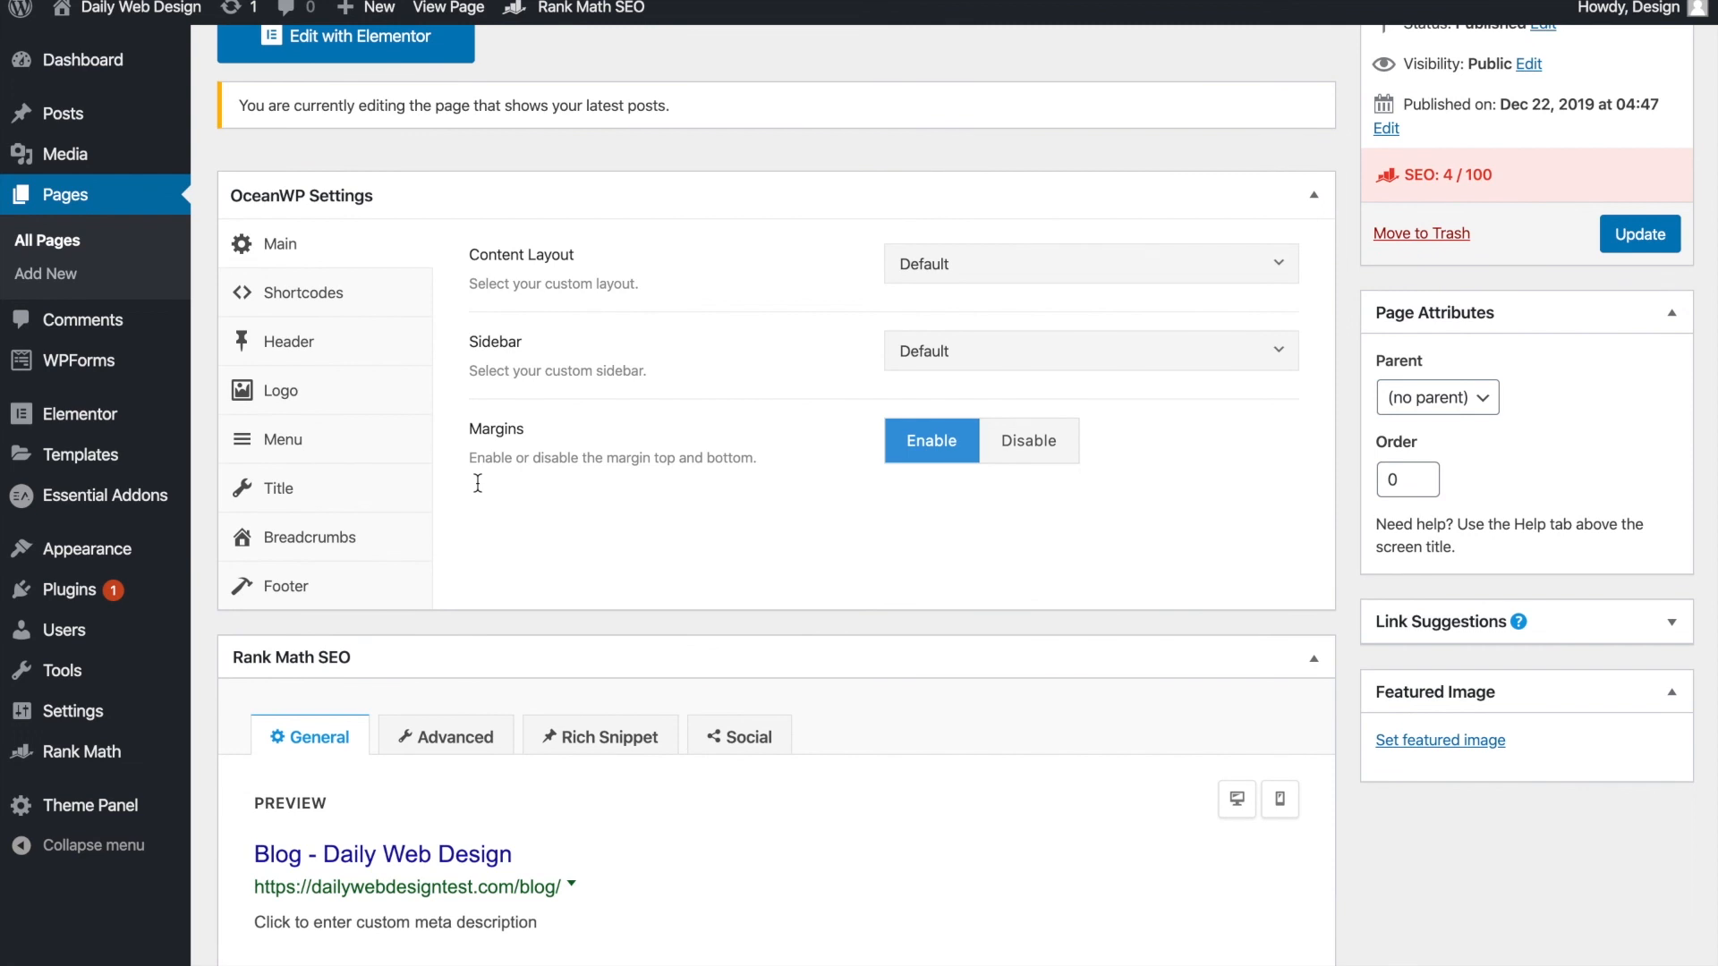
left_click(373, 488)
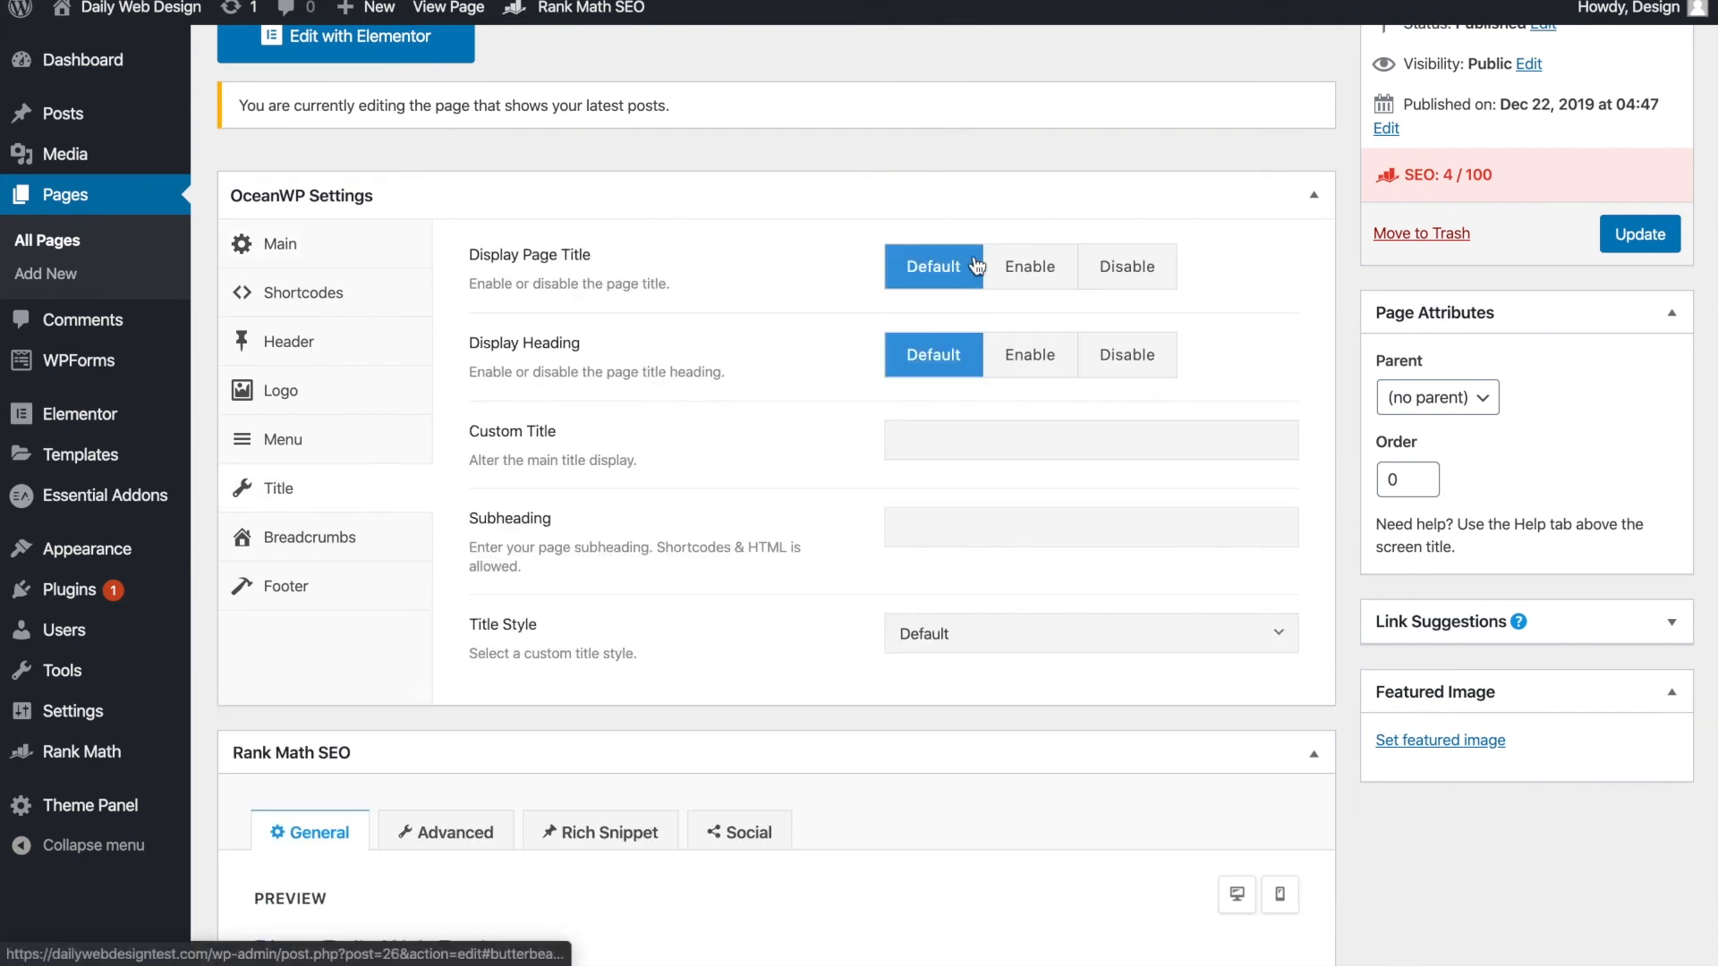
left_click(1133, 268)
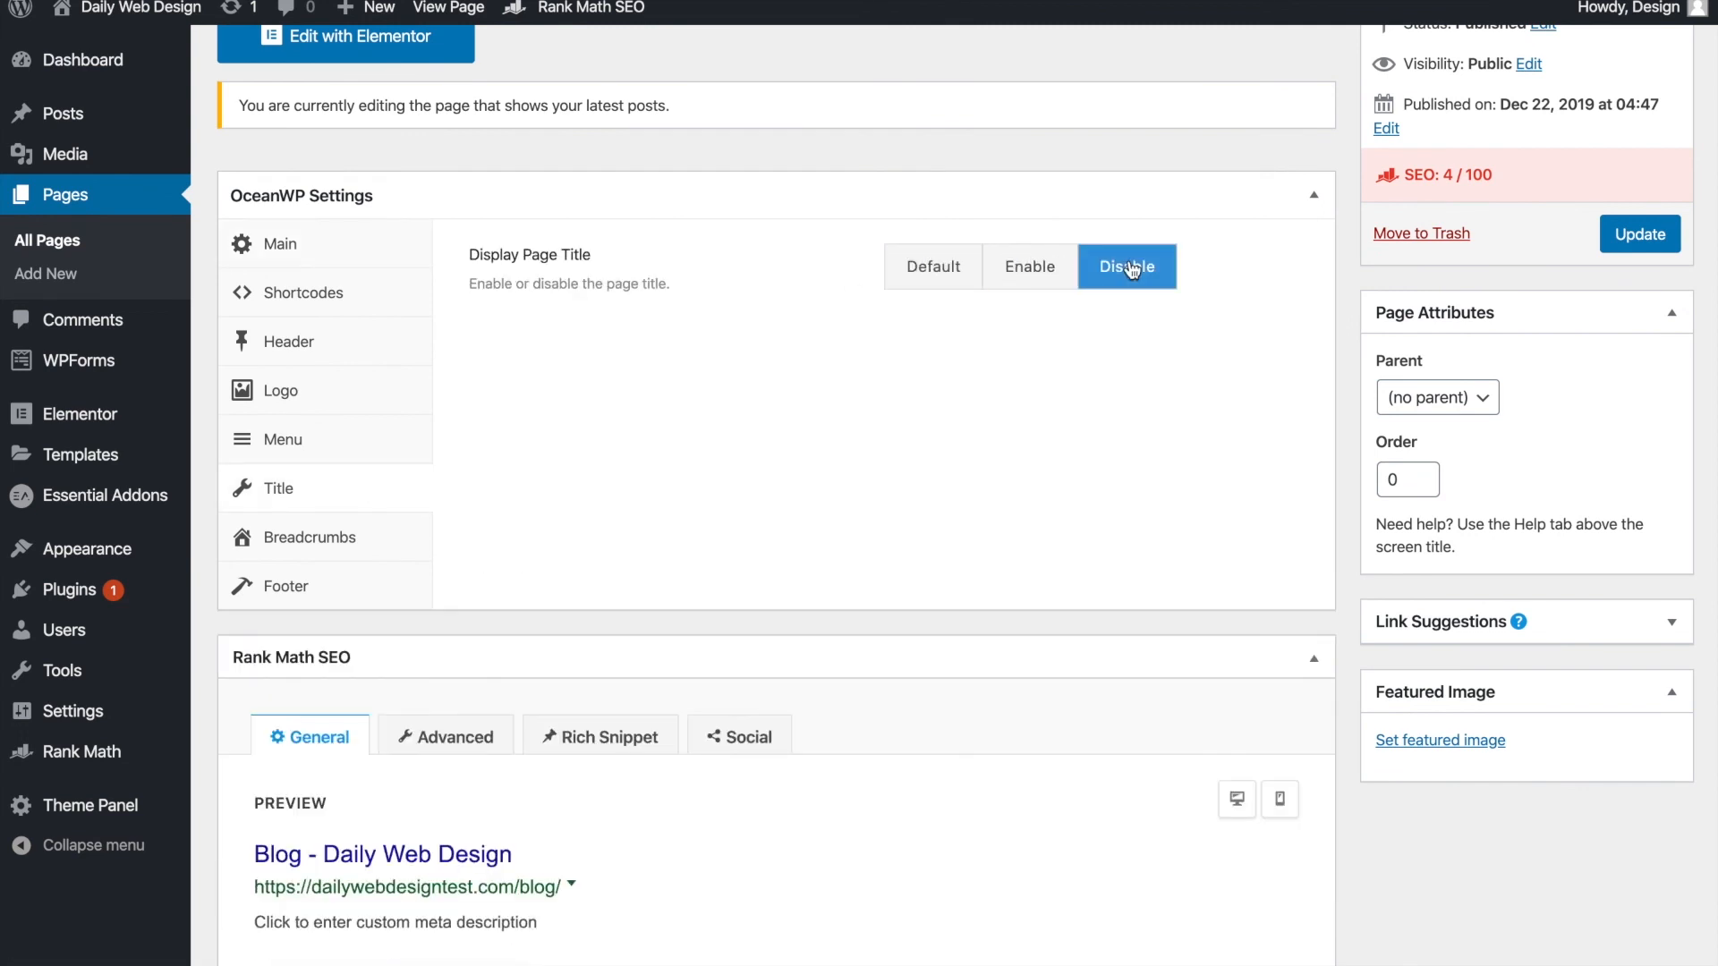
left_click(1640, 235)
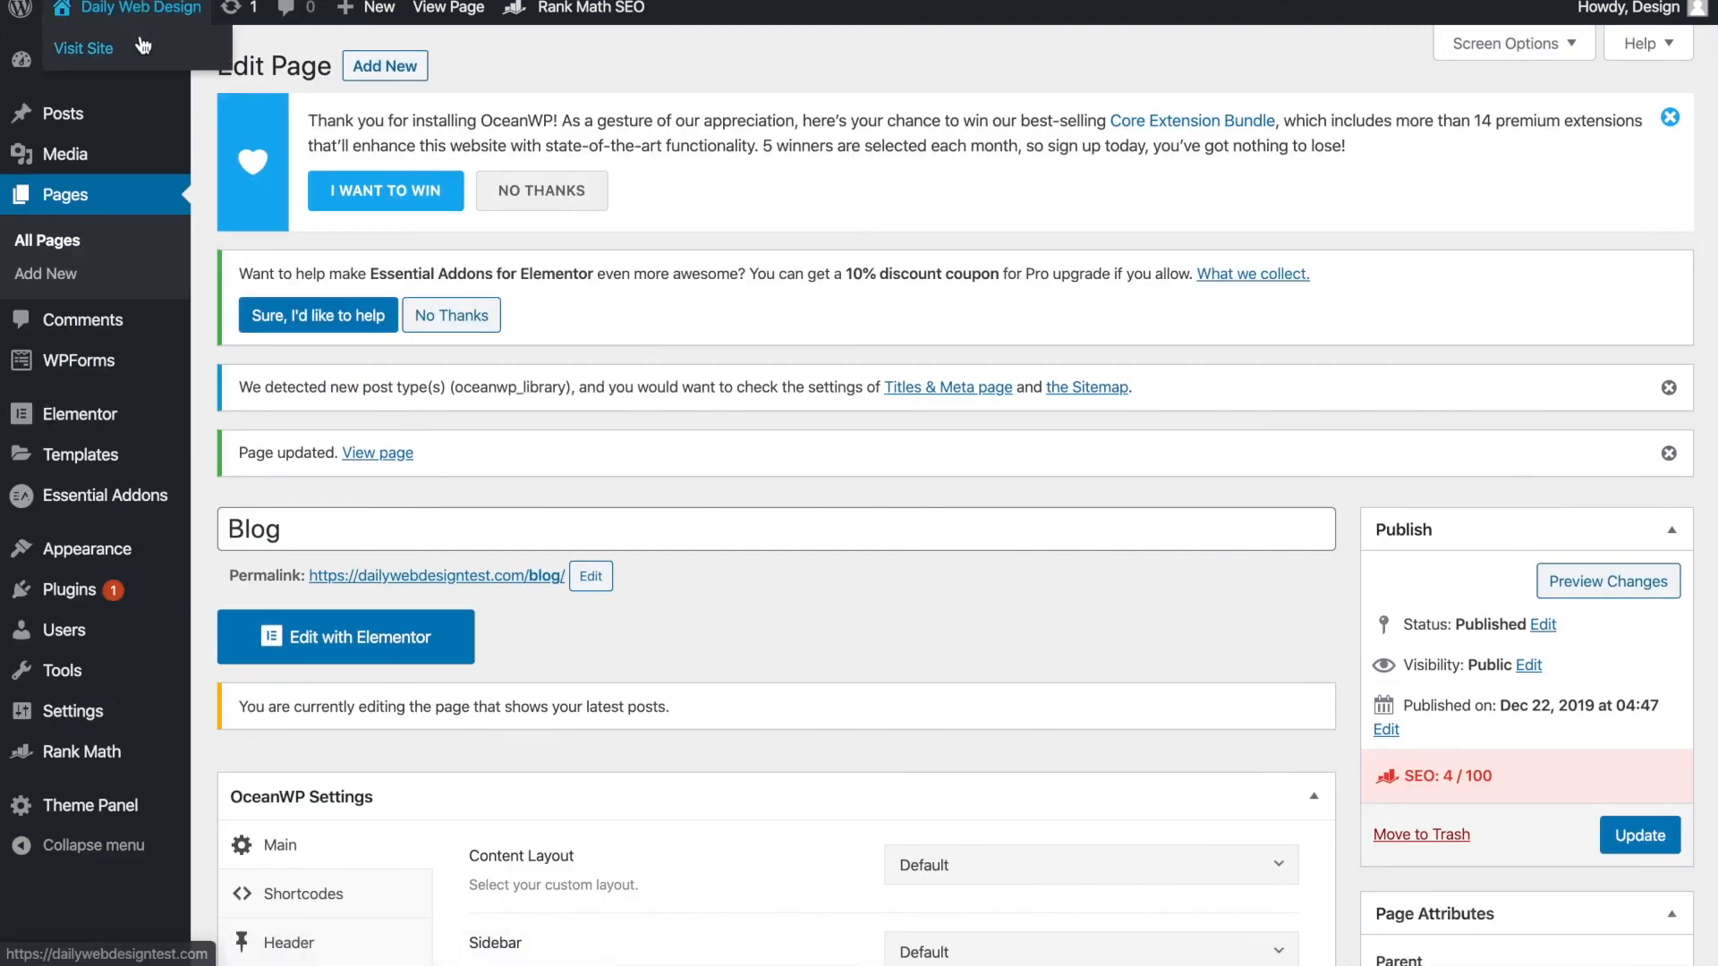
- Visit the live site to check the Blog page's layout and open My First Post for reading
left_click(139, 43)
left_click(1433, 80)
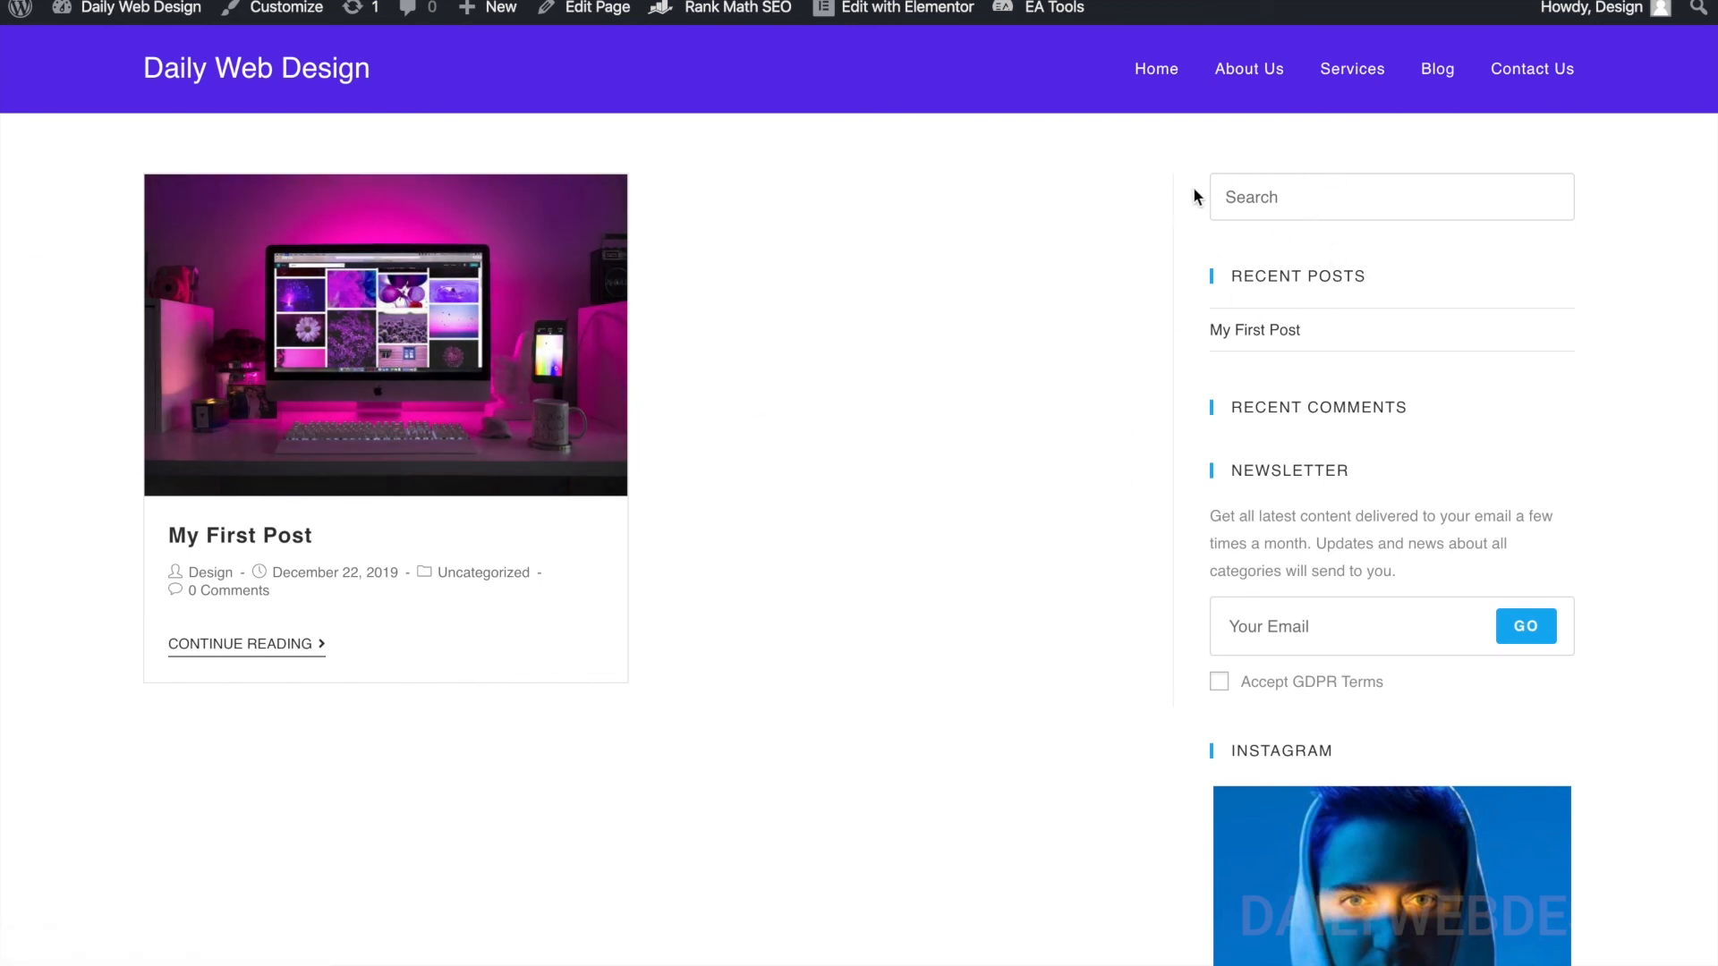
scroll(1081, 208, "down", 10)
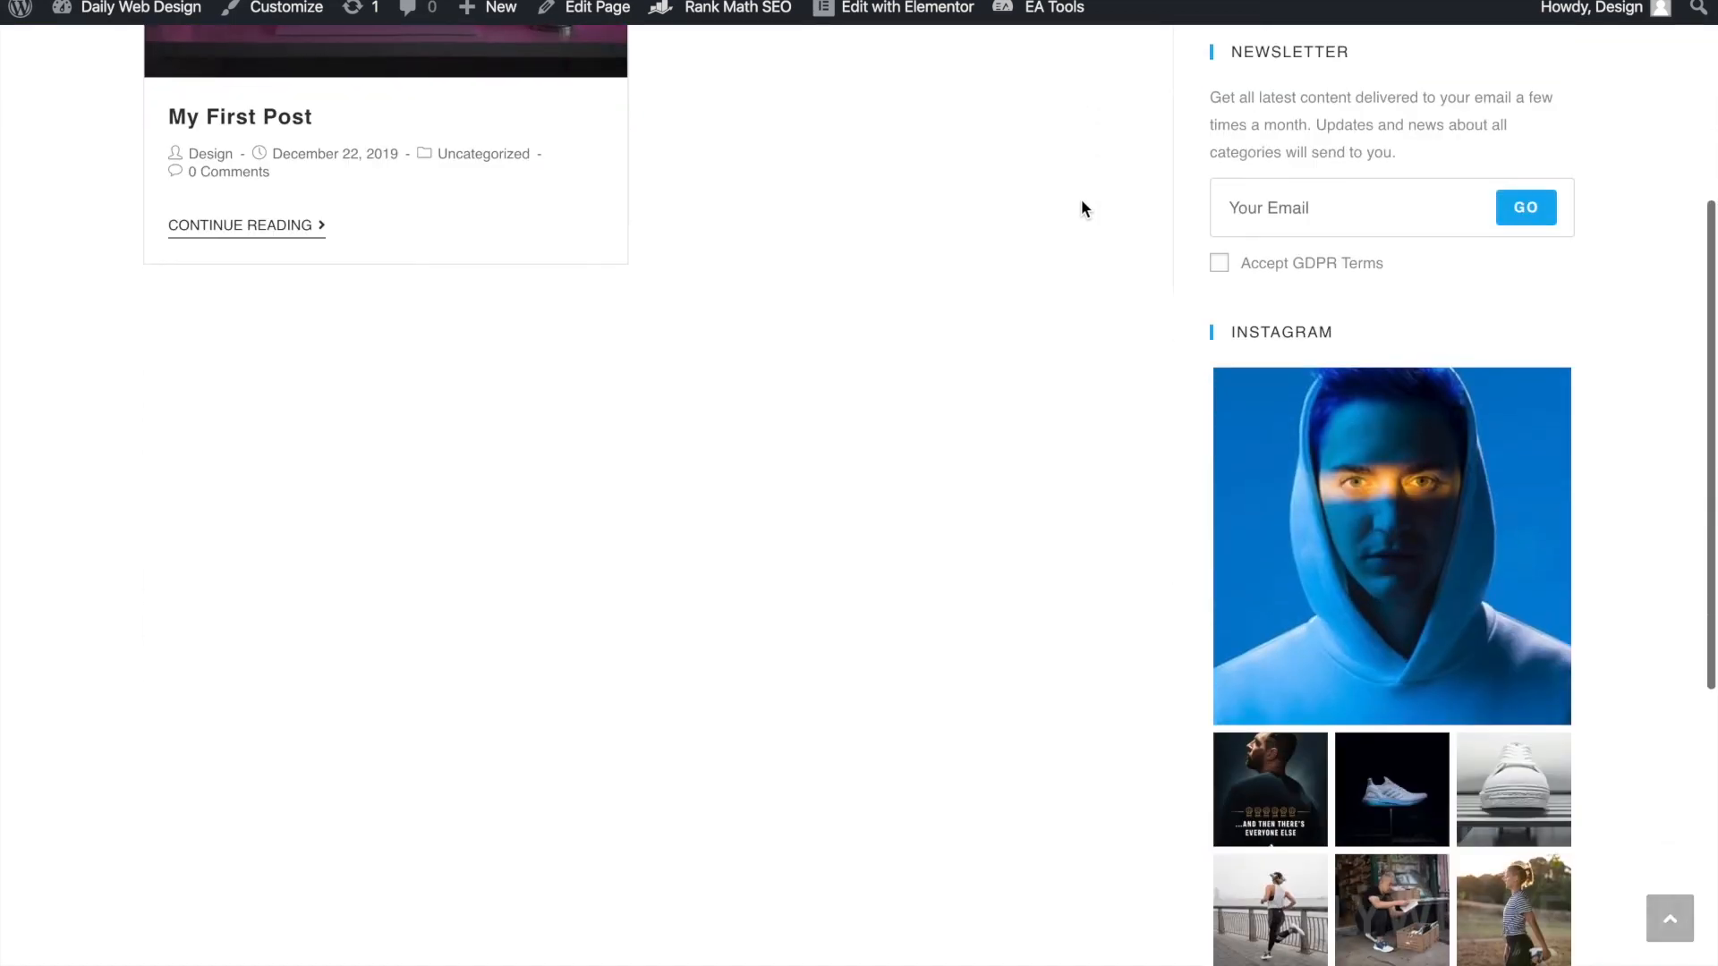
scroll(1082, 202, "up", 10)
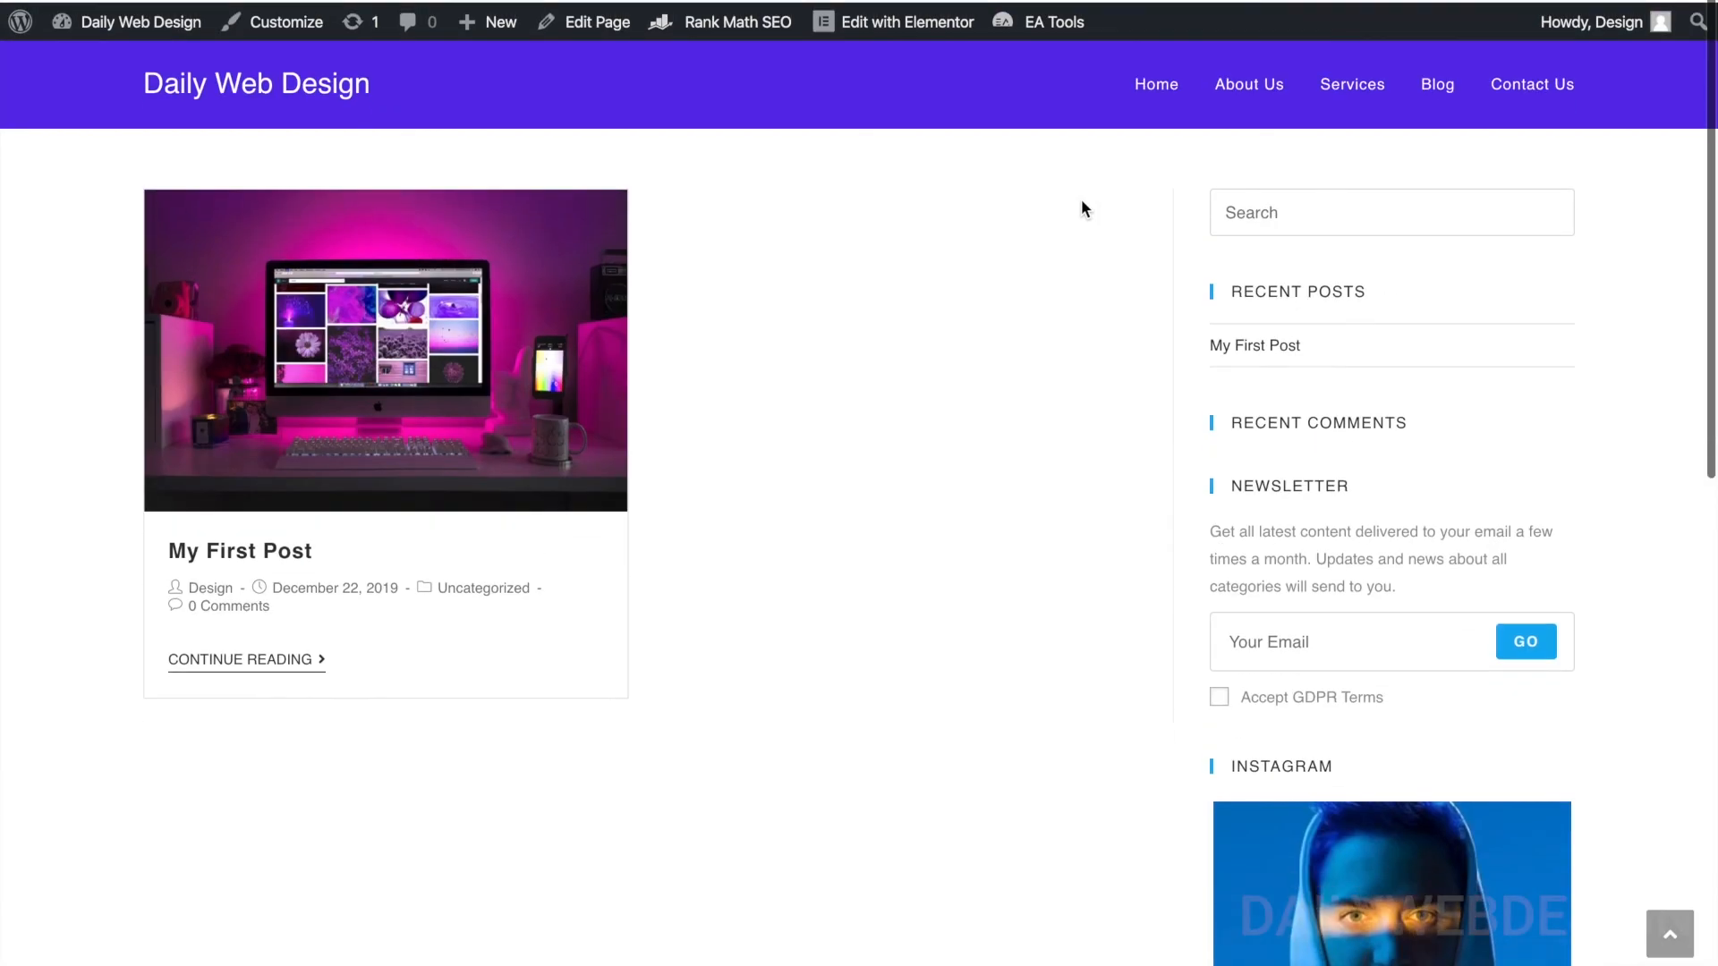
left_click(286, 644)
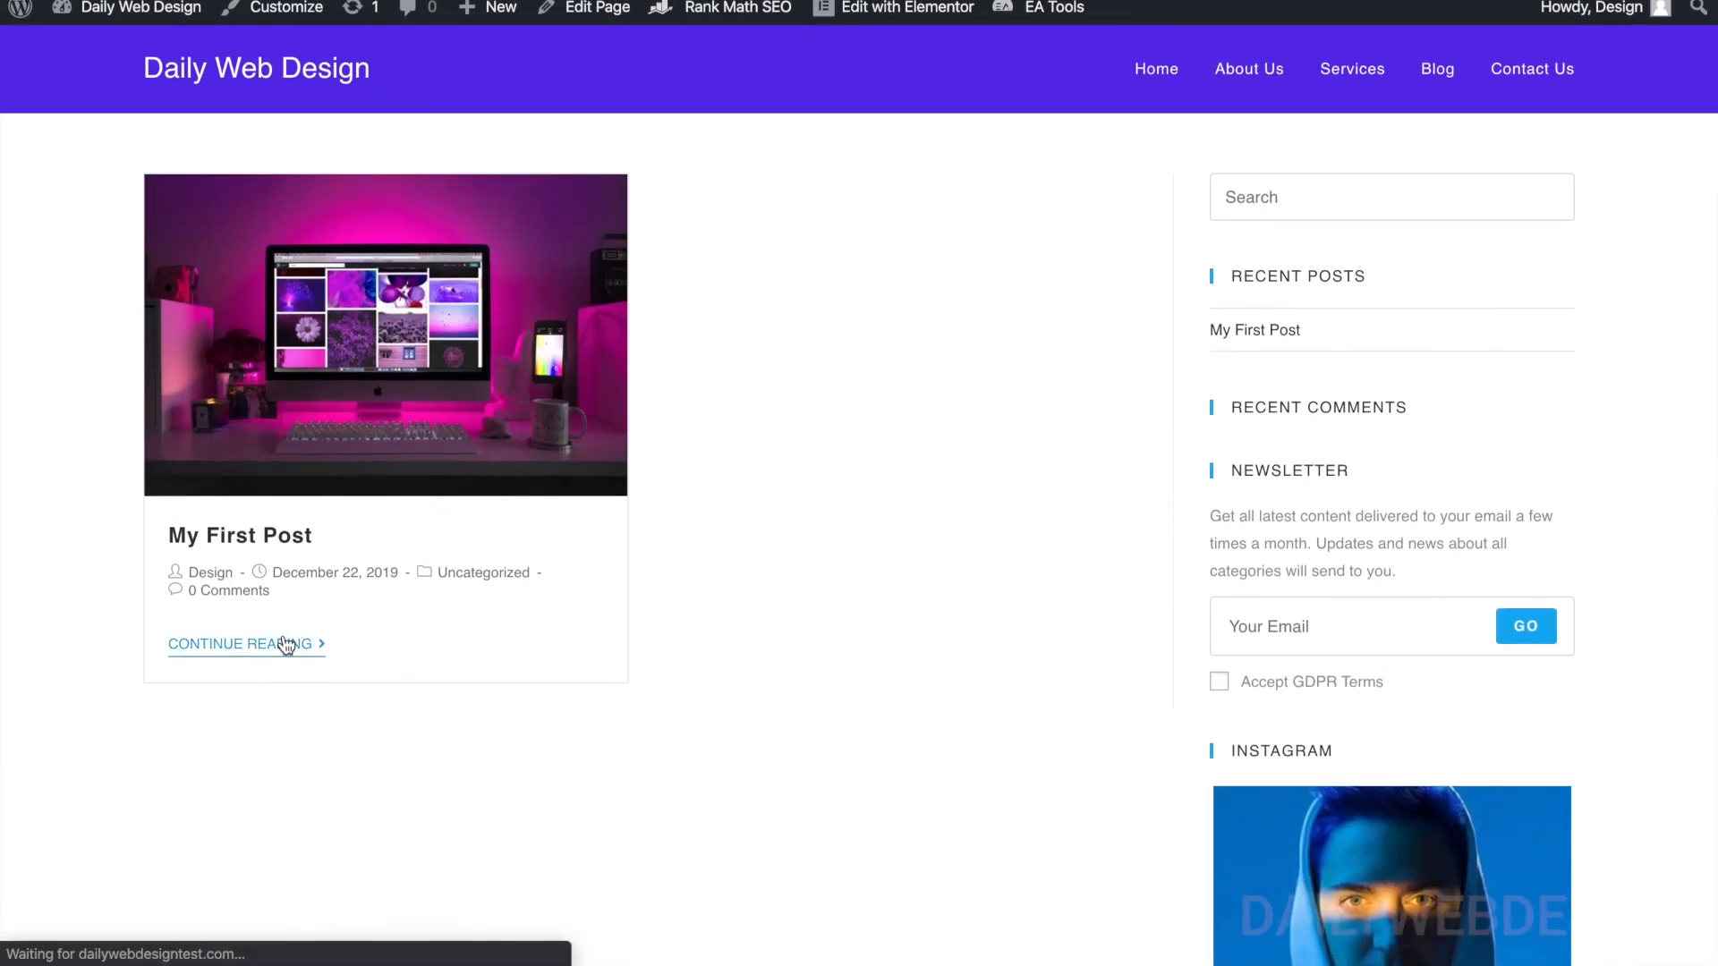